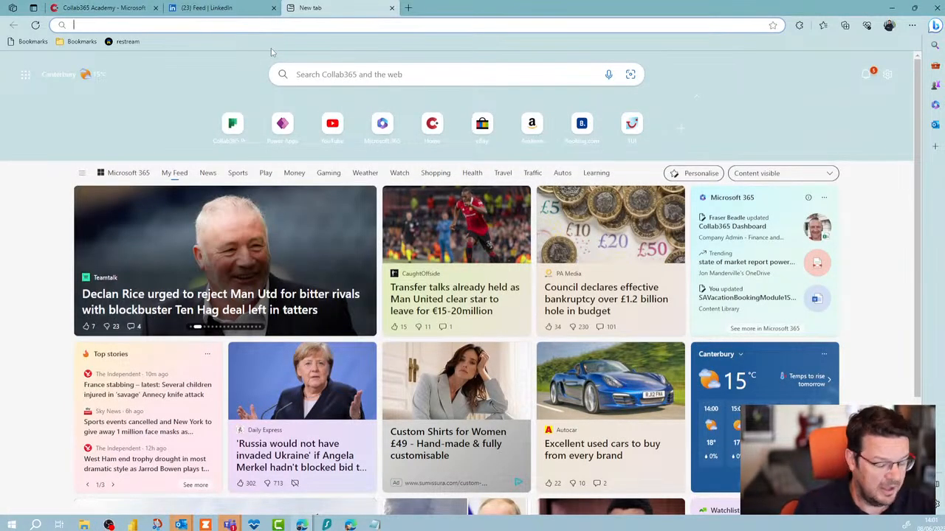
Open office.com, view the OneNote notebook from the quick access list, and return to the Microsoft 365 home page
text(office)
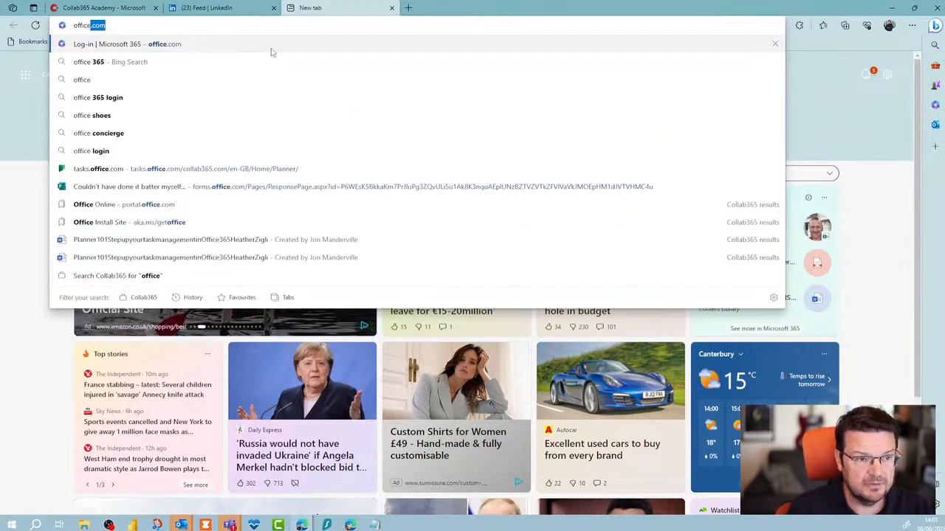
key(Return)
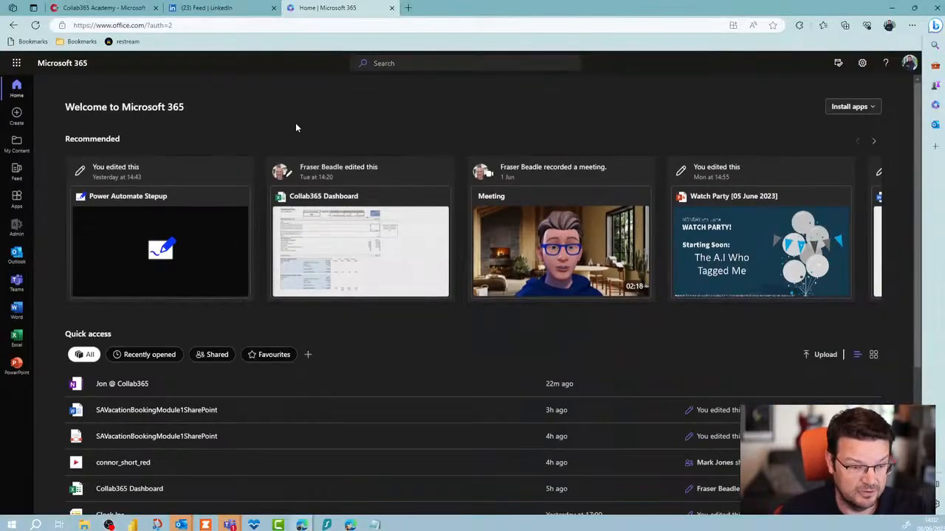
click(137, 385)
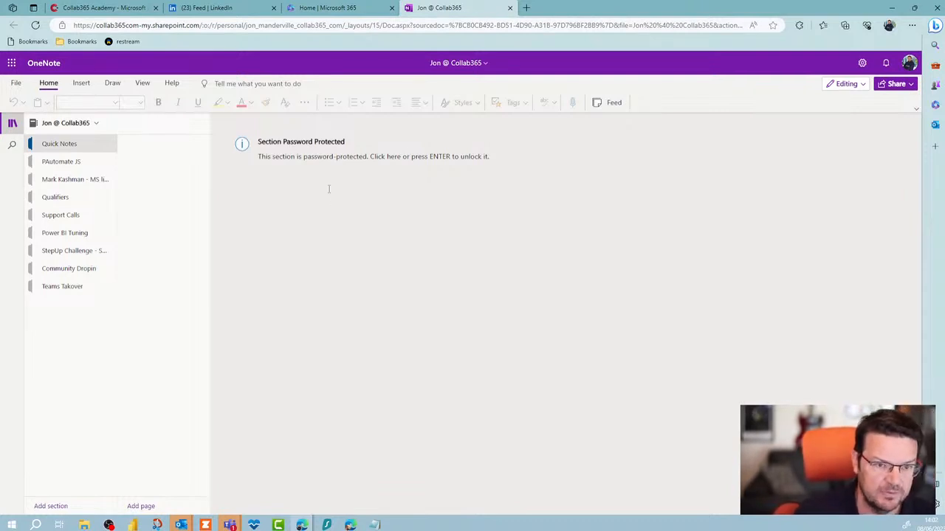
click(291, 8)
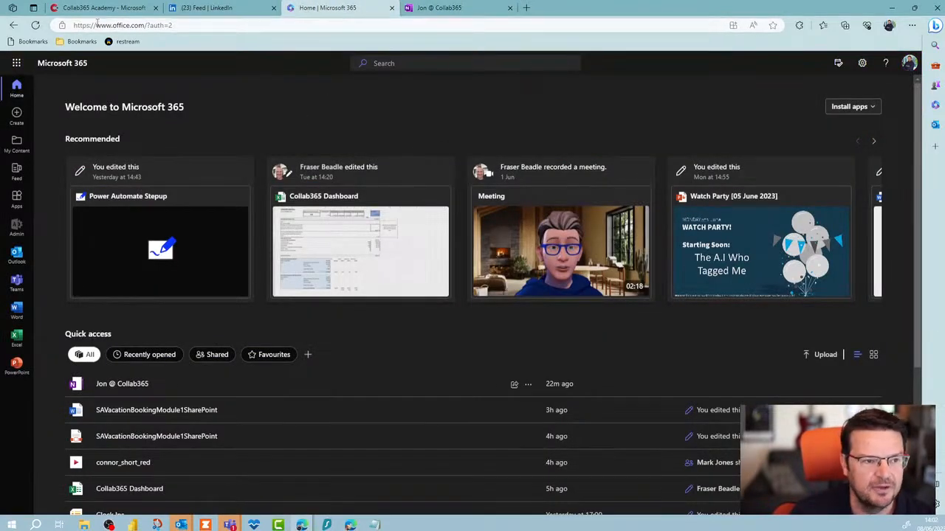
Show the Collab365 M365 Forum, temporarily outline its Outlook post with a red rectangle, and clear the outline
click(99, 8)
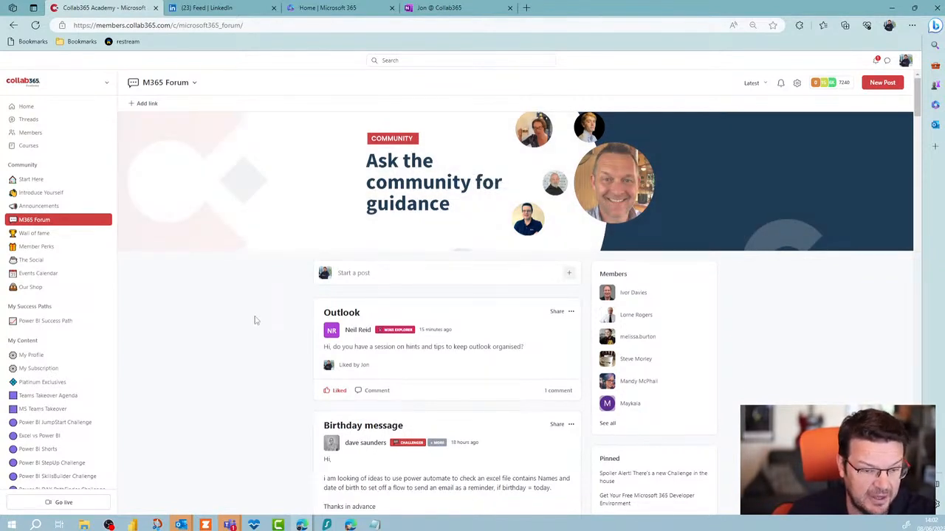
mouse_move(262, 272)
mouse_down()
mouse_move(339, 278)
mouse_move(557, 405)
mouse_up()
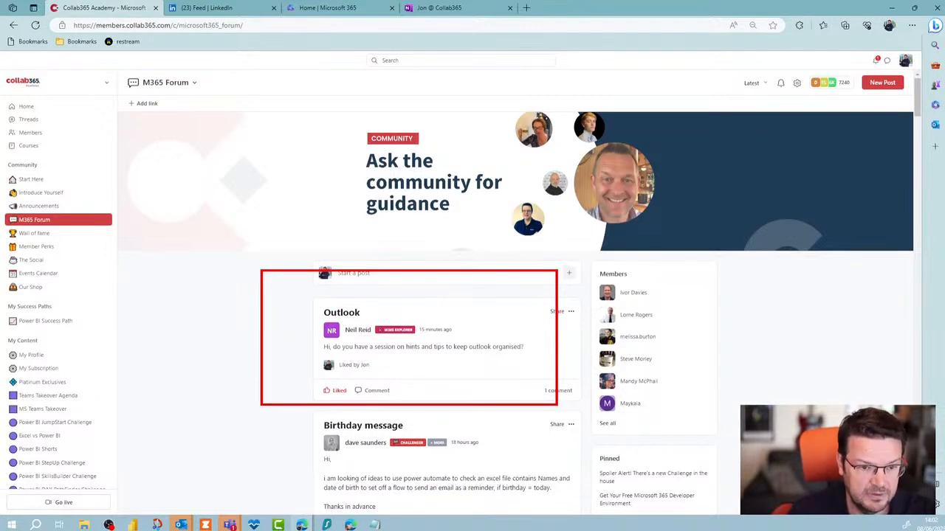
key(Escape)
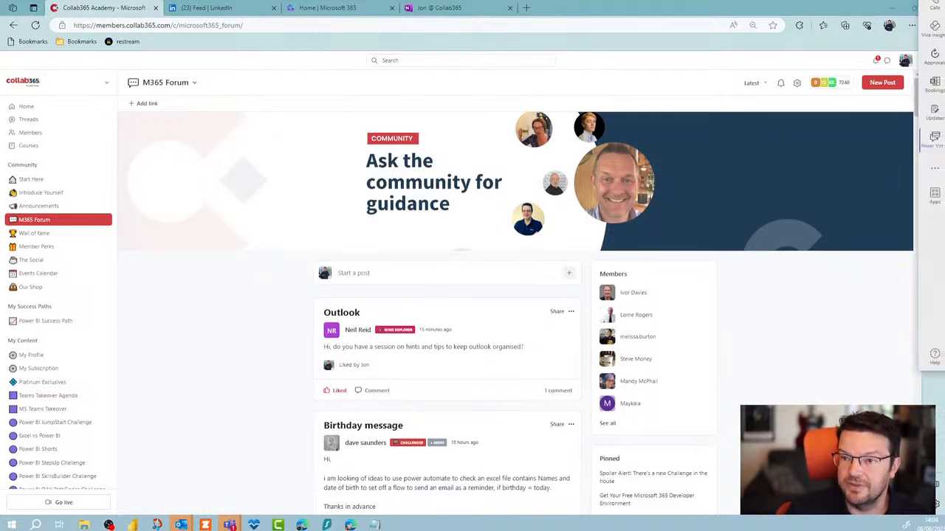
Bring the Teams window with the Power Virtual Agents app into view and dismiss the account details
drag(944, 1, 520, 1)
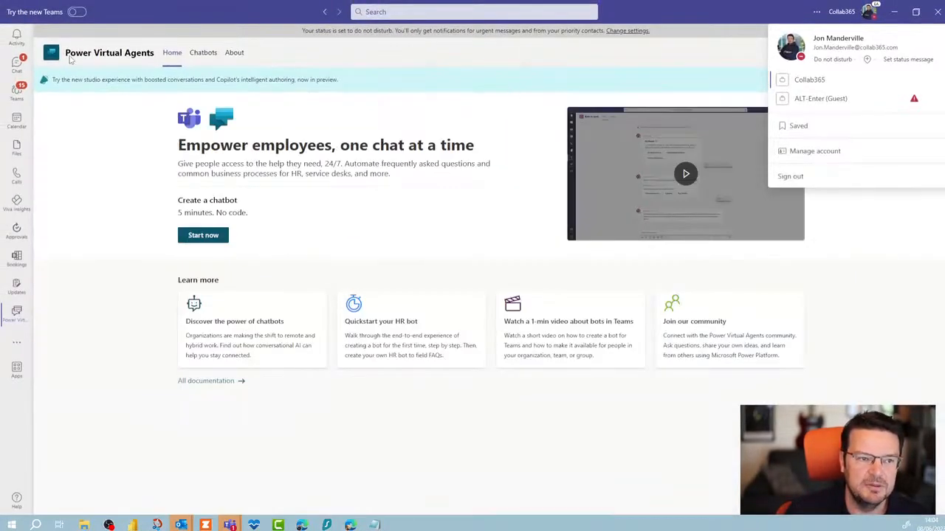
click(900, 260)
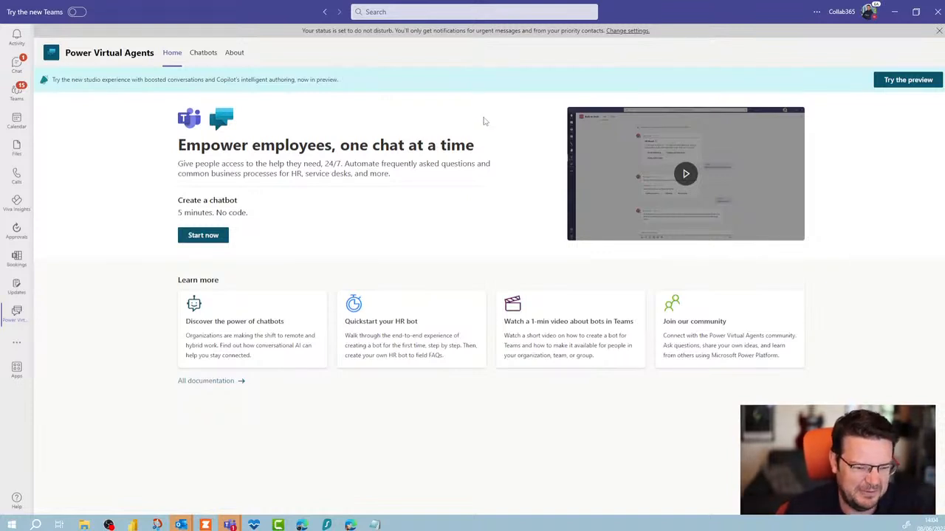
Start the free Power Virtual Agents sign-up from its website and continue to the web portal with the existing licence
click(883, 87)
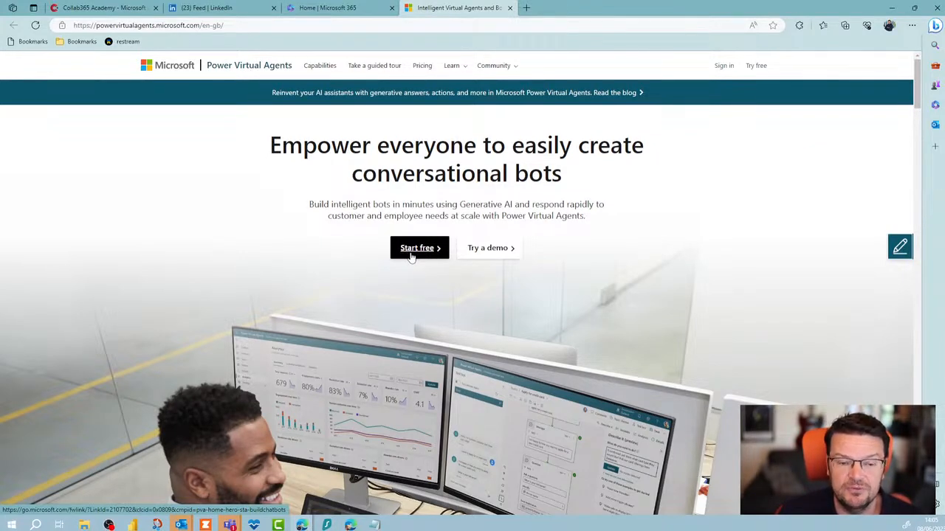
click(412, 254)
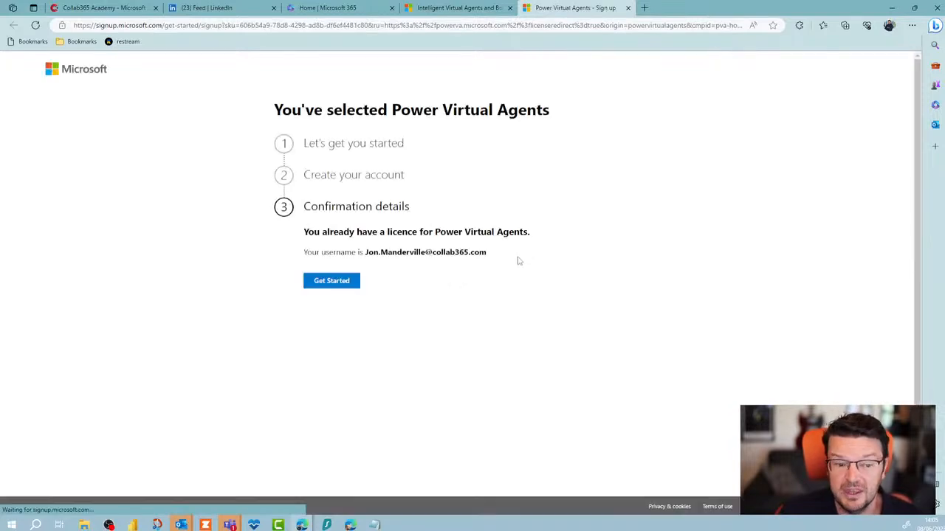
click(327, 281)
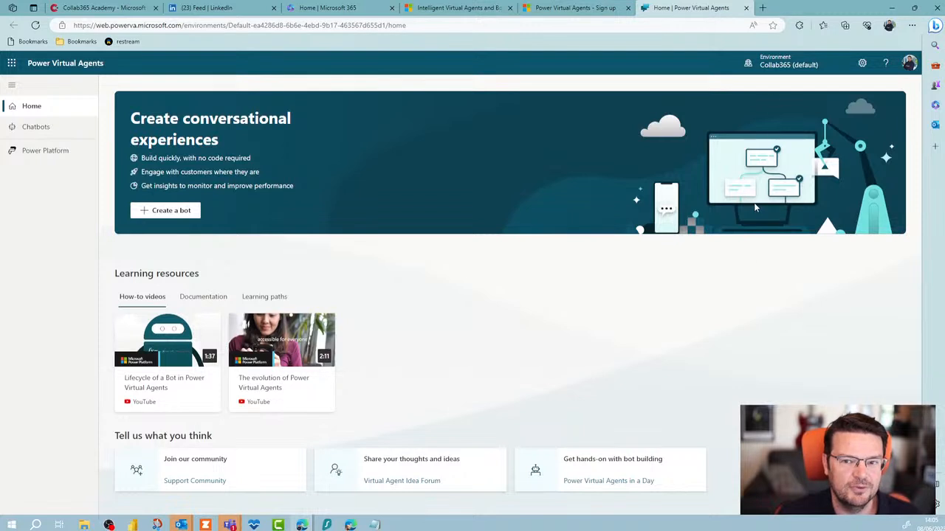
Review the environments available in the Power Virtual Agents portal without switching from Collab365 (default)
click(777, 69)
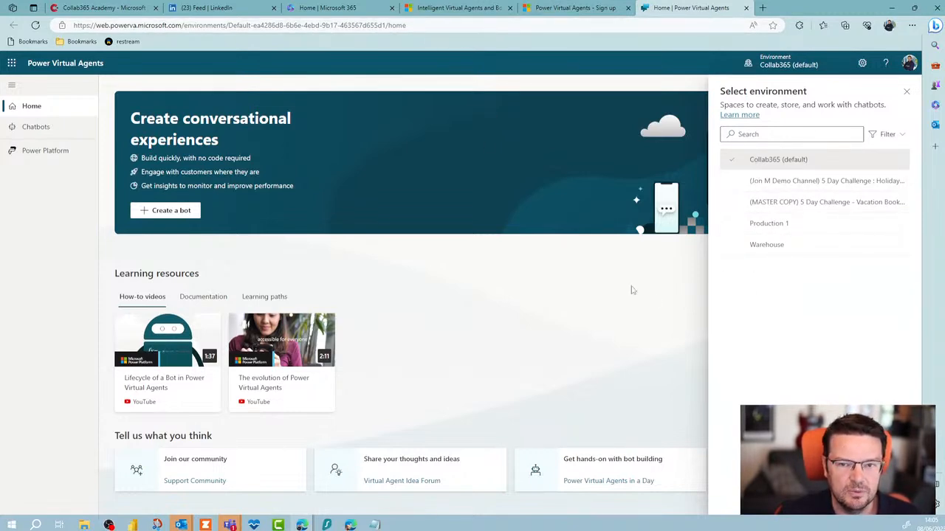
click(905, 92)
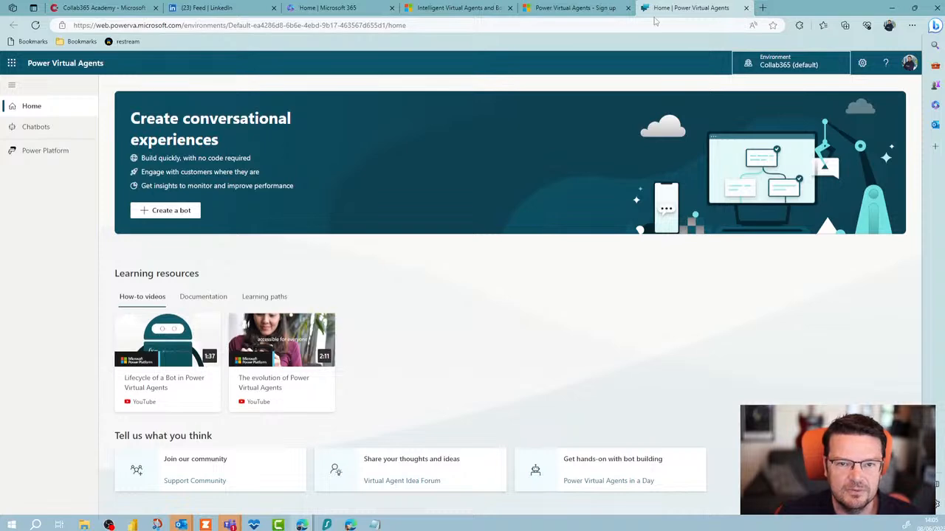
Open make.powerapps.com in a new tab and inspect the available environments, including US Region New Features
click(762, 8)
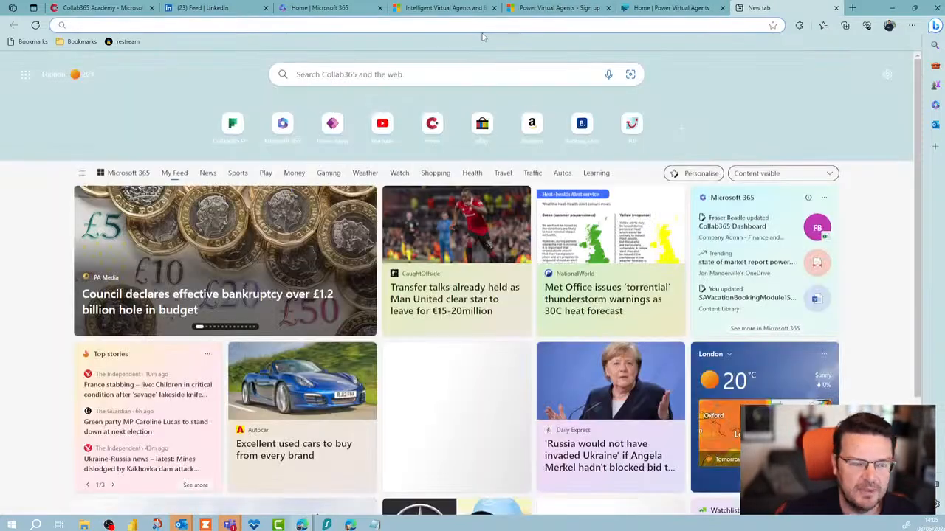
text(make)
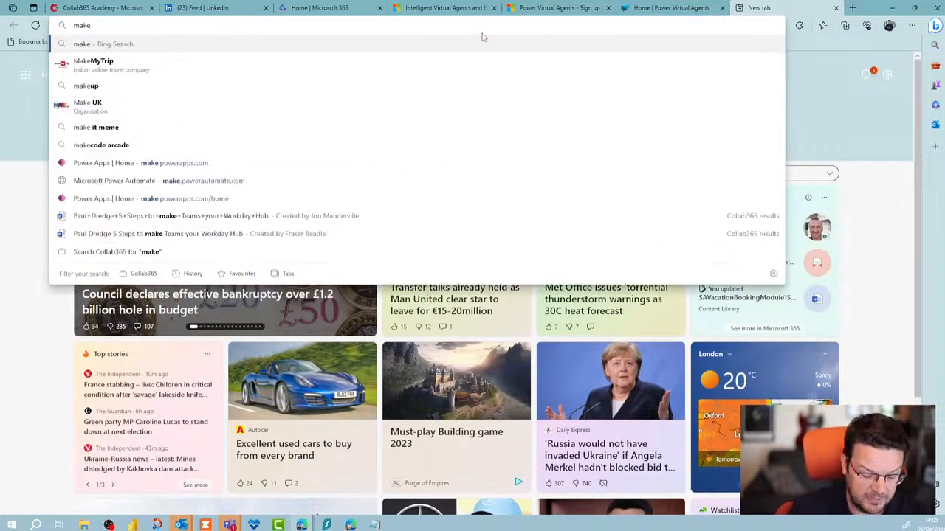
text(.power)
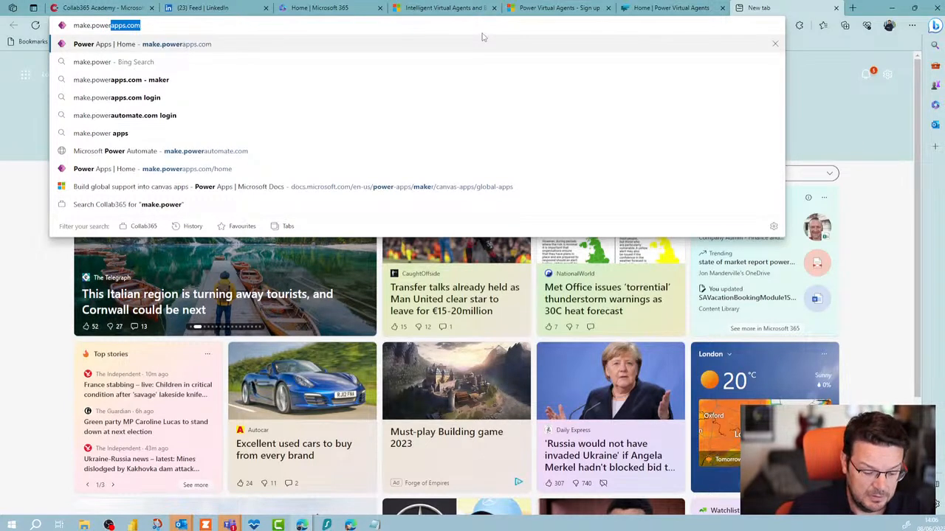
key(Return)
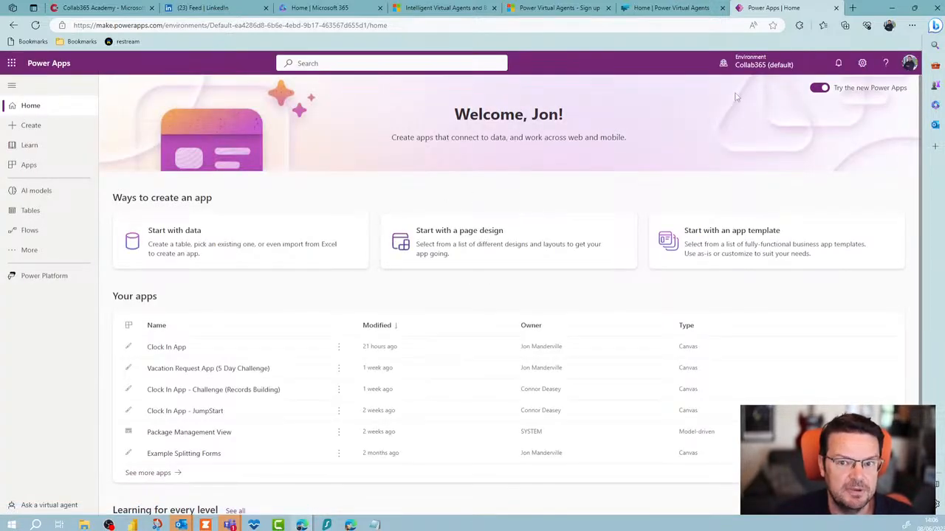
click(762, 66)
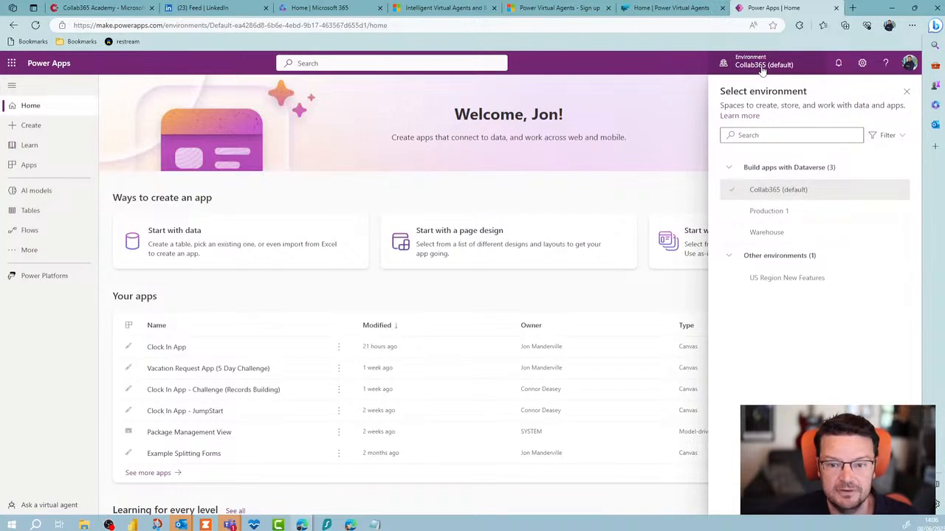
mouse_move(761, 280)
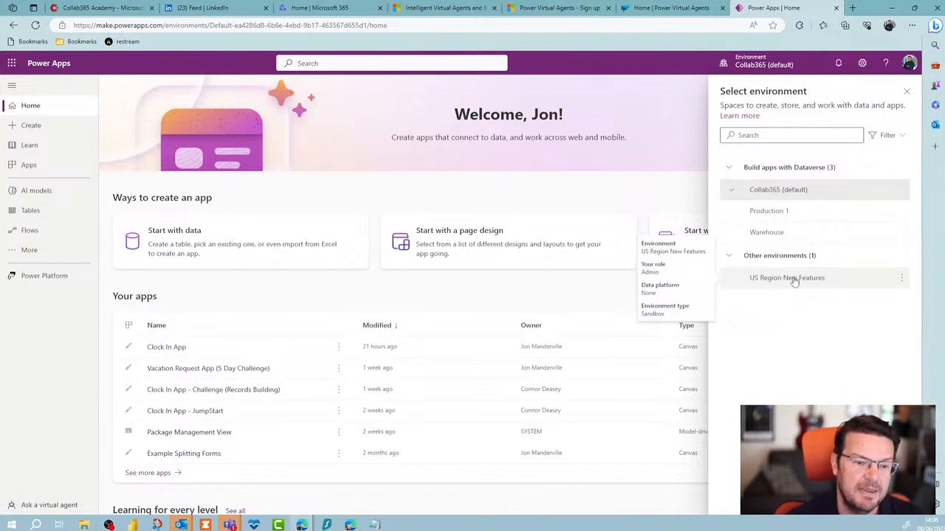
Duplicate the Power Apps tab and load the Microsoft 365 admin center in the copy
right_click(777, 10)
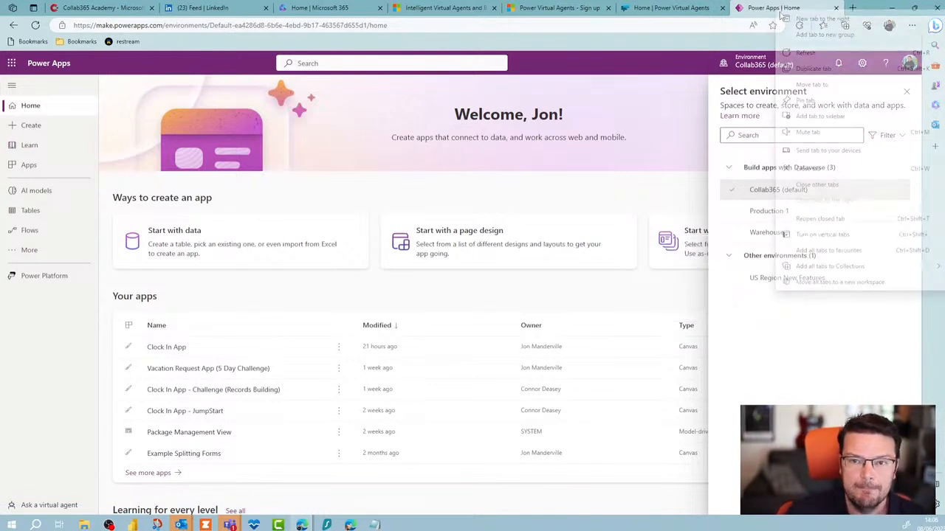
click(794, 68)
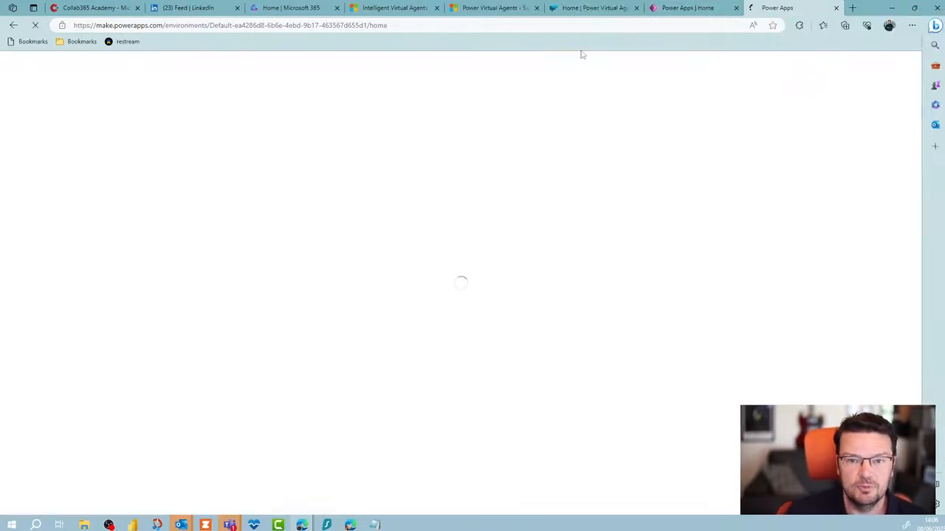
text(ad)
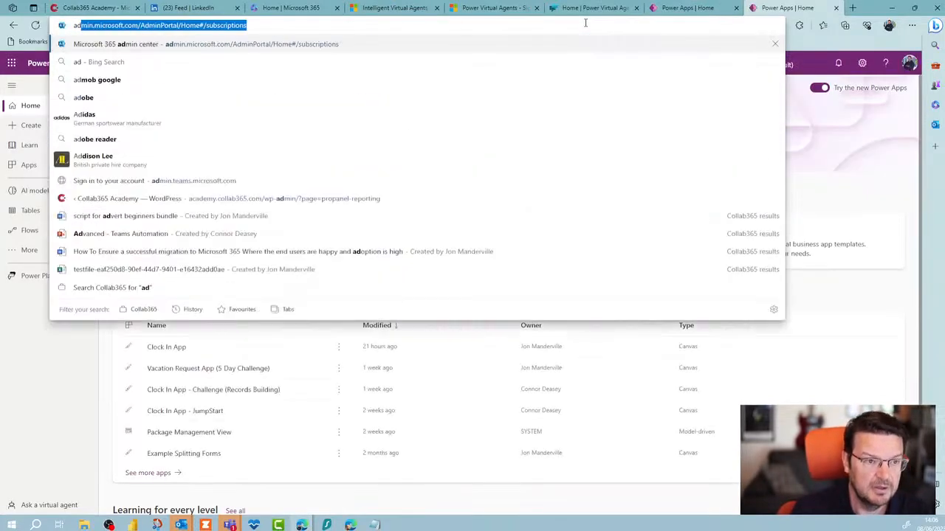
key(Return)
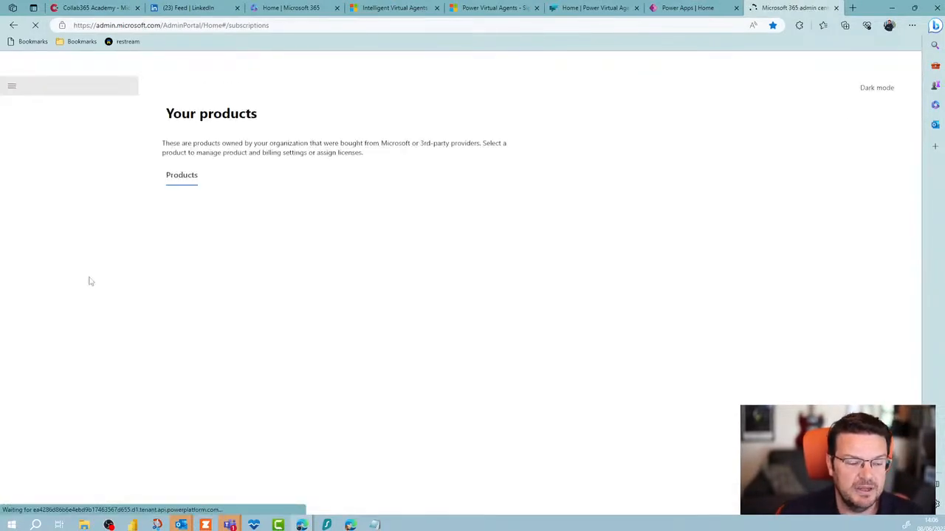
Open the Power Apps admin center from the list of all admin centers and show its environments, skipping the welcome tour
click(31, 324)
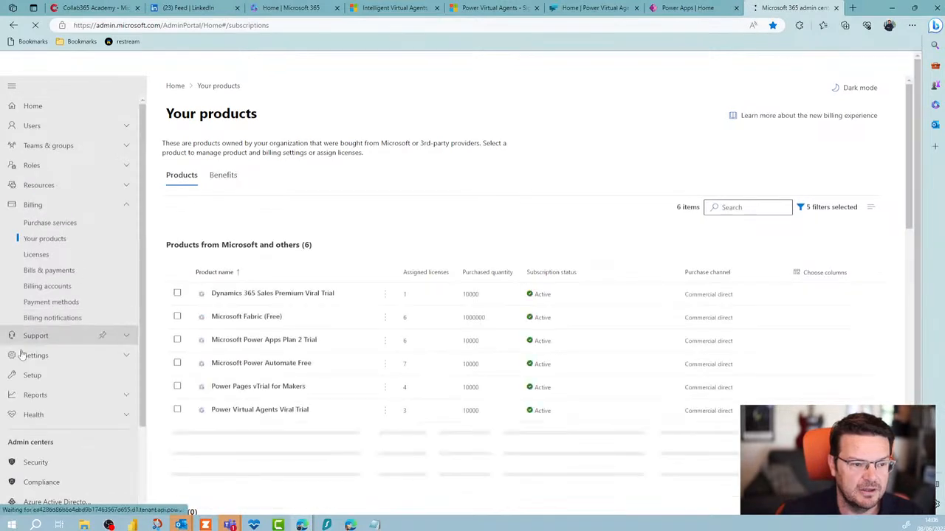
scroll(73, 354, down, 1)
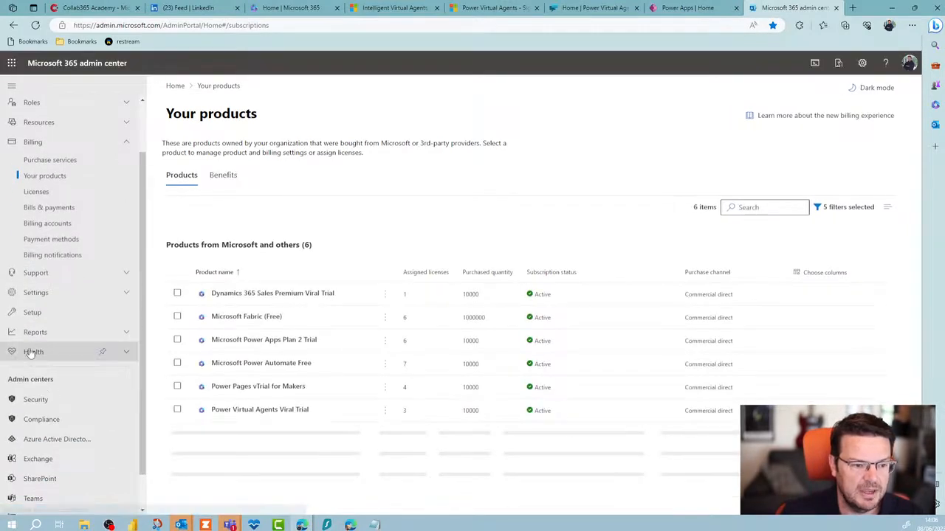
scroll(34, 353, down, 1)
click(50, 478)
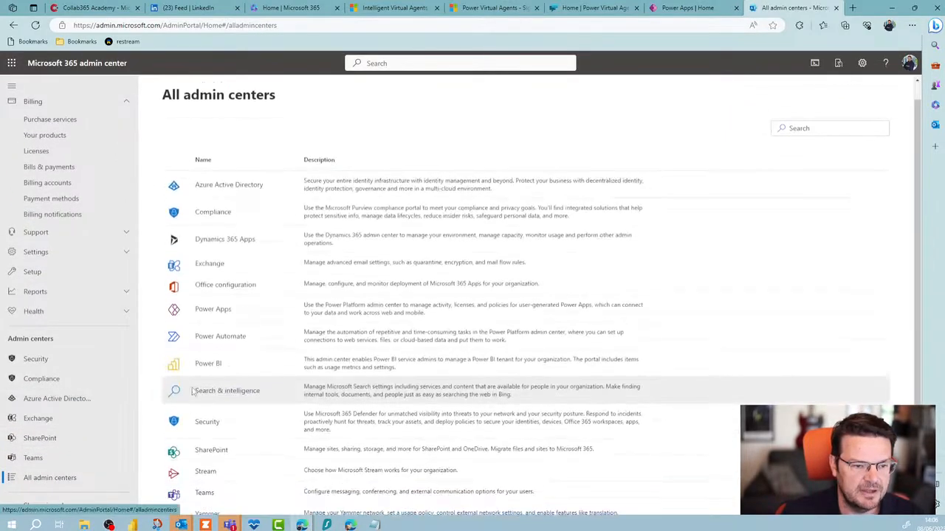
click(211, 301)
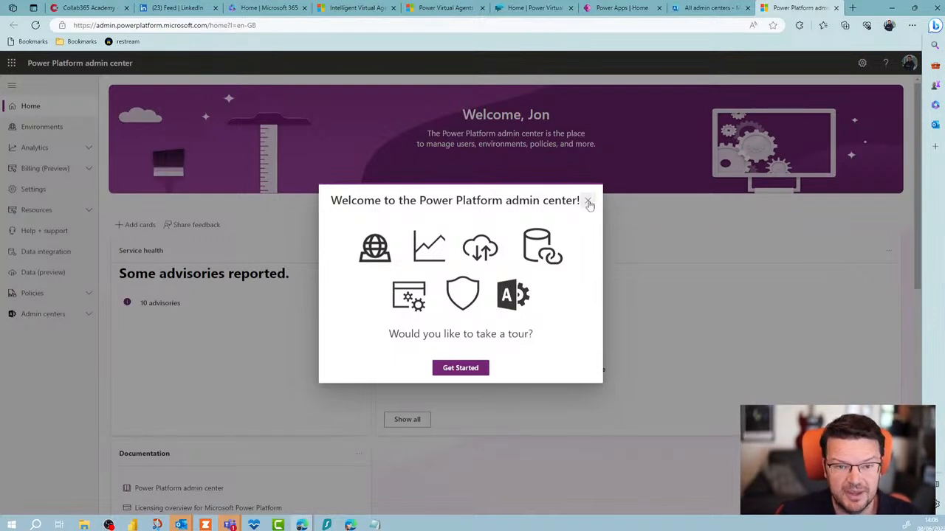
click(588, 202)
click(52, 131)
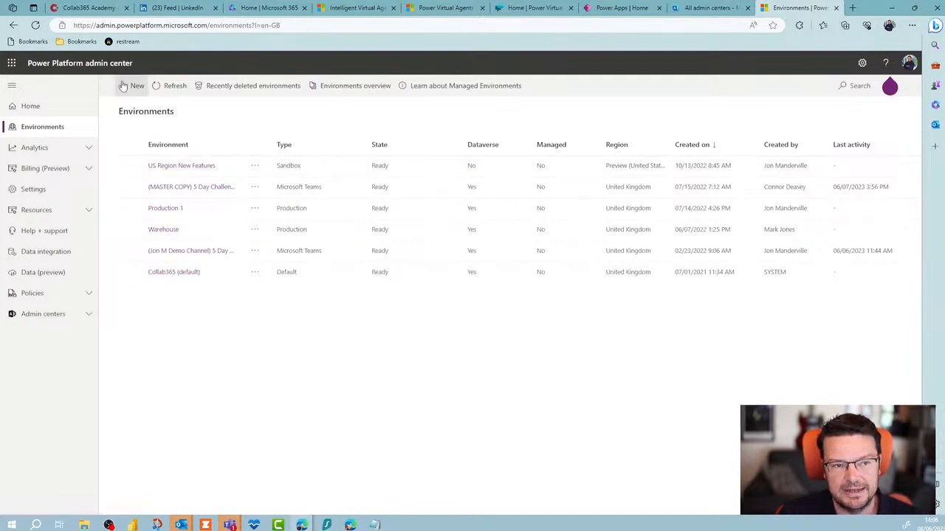
Return to the Power Apps home page and close its environment selection
click(633, 12)
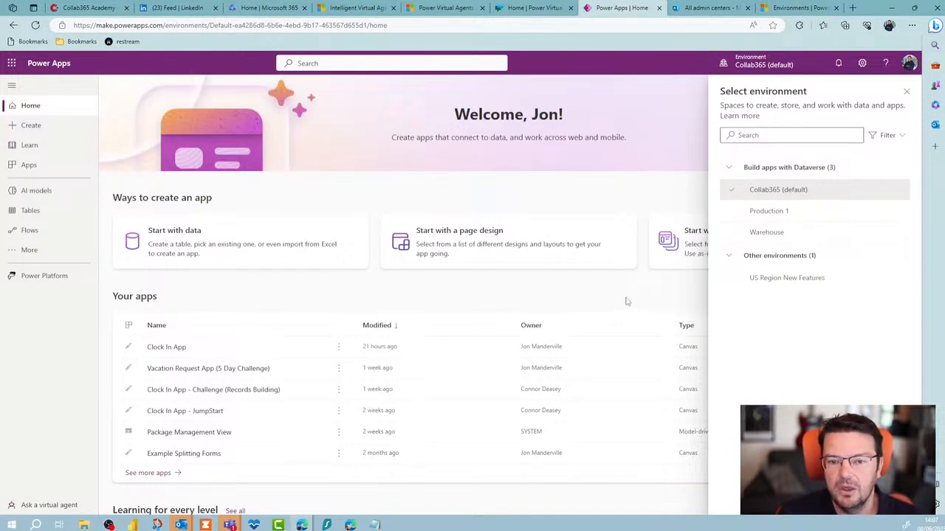
click(906, 92)
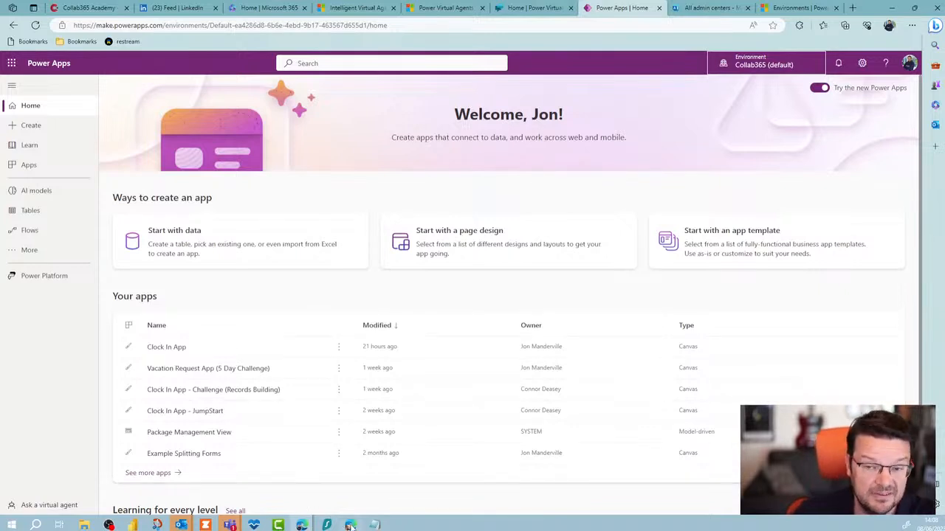
Switch to the other Edge window, view its Microsoft 365 home page, and return to its Power Virtual Agents portal
mouse_move(351, 526)
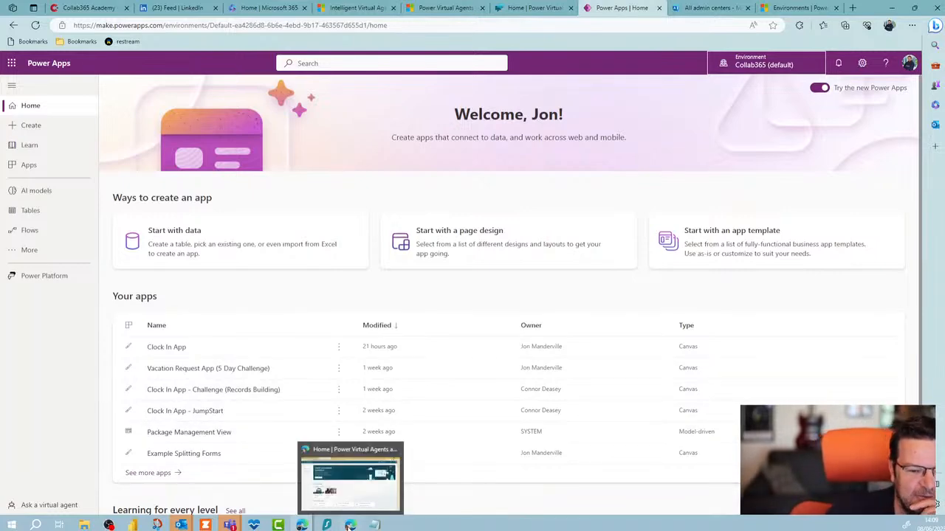
key(alt+Tab)
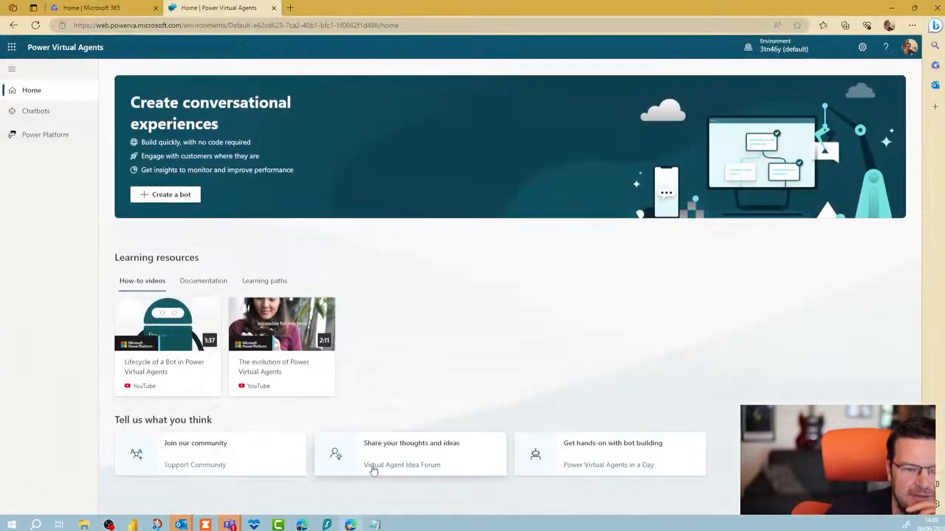
click(64, 13)
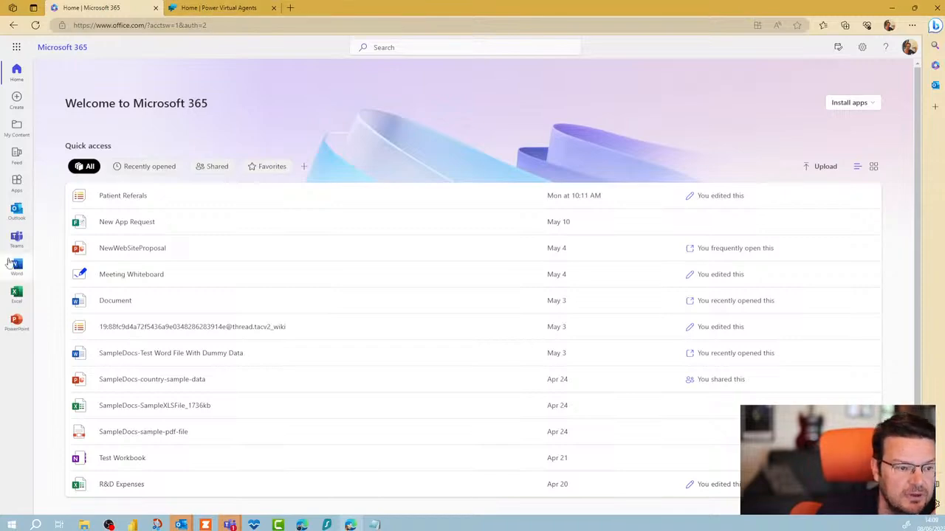
click(16, 48)
click(218, 7)
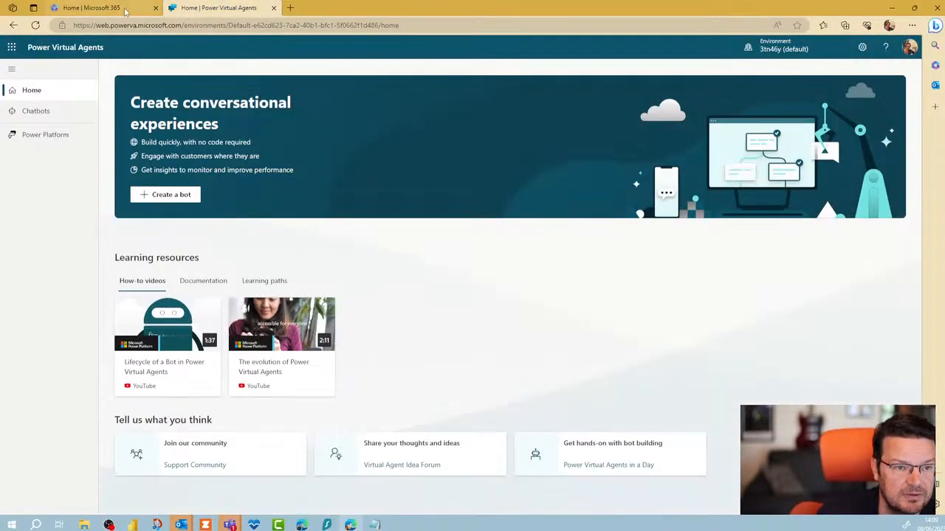
Open Power Apps from the full list of Microsoft 365 apps and switch it to Preview US Environment
click(92, 7)
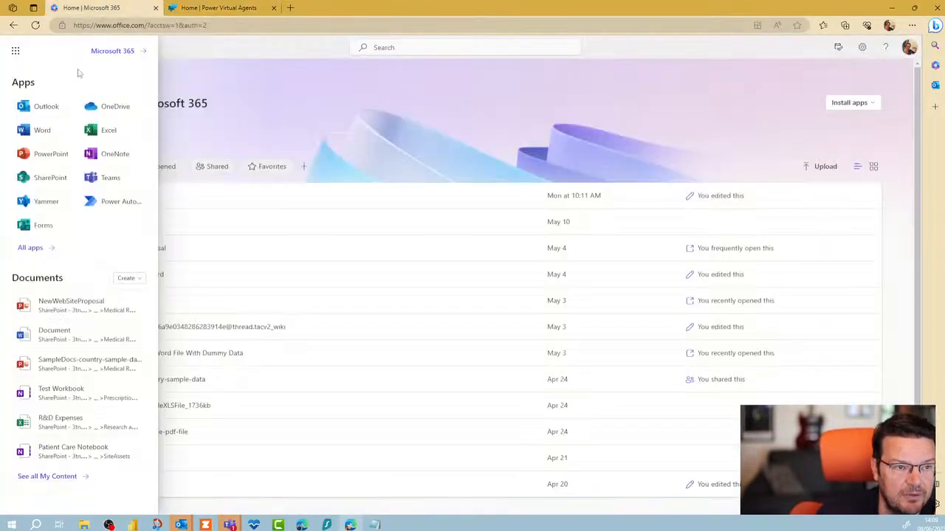
click(45, 250)
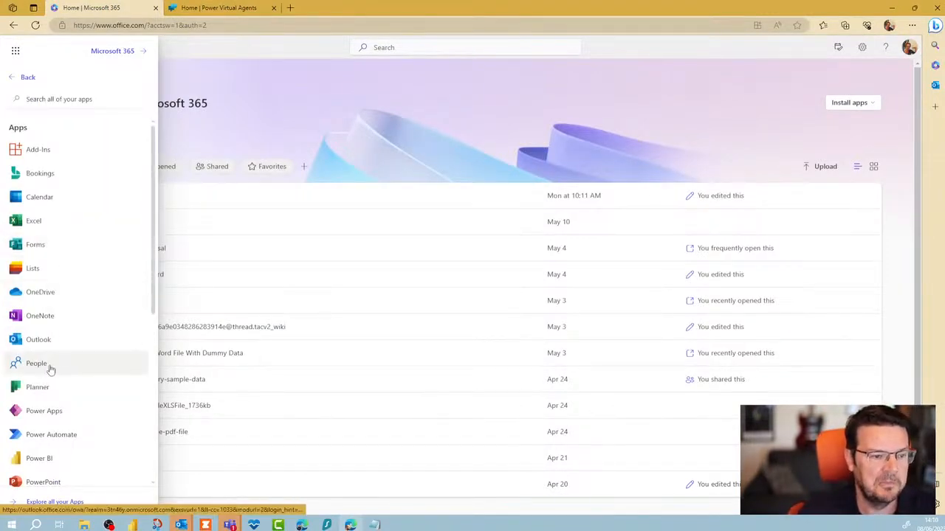
click(46, 412)
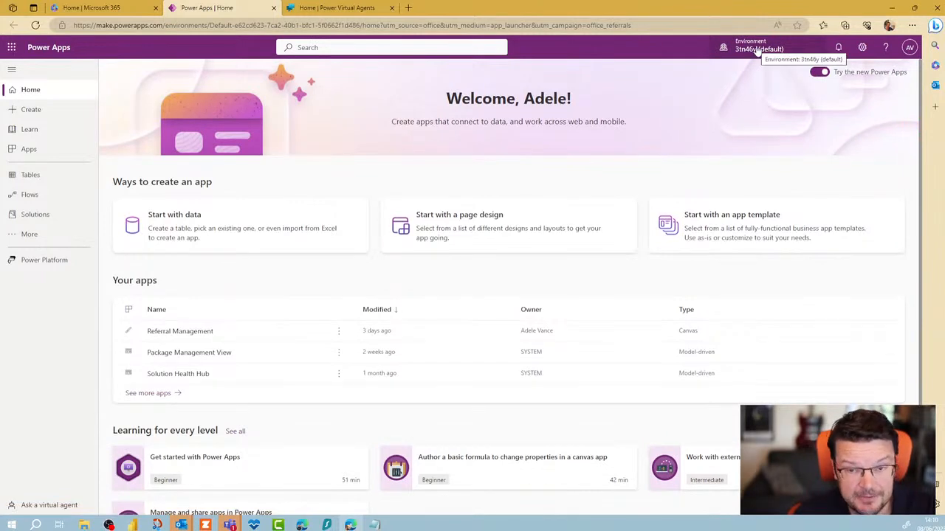
click(756, 49)
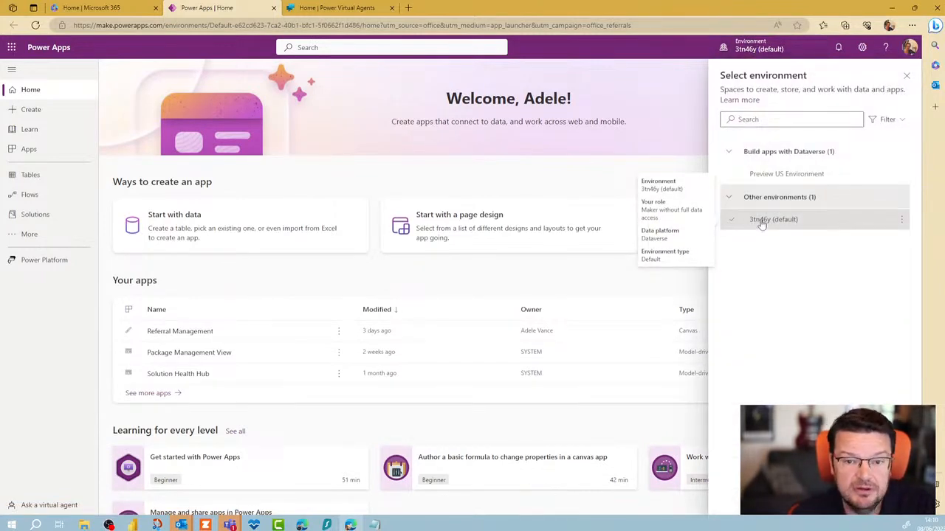
mouse_move(771, 184)
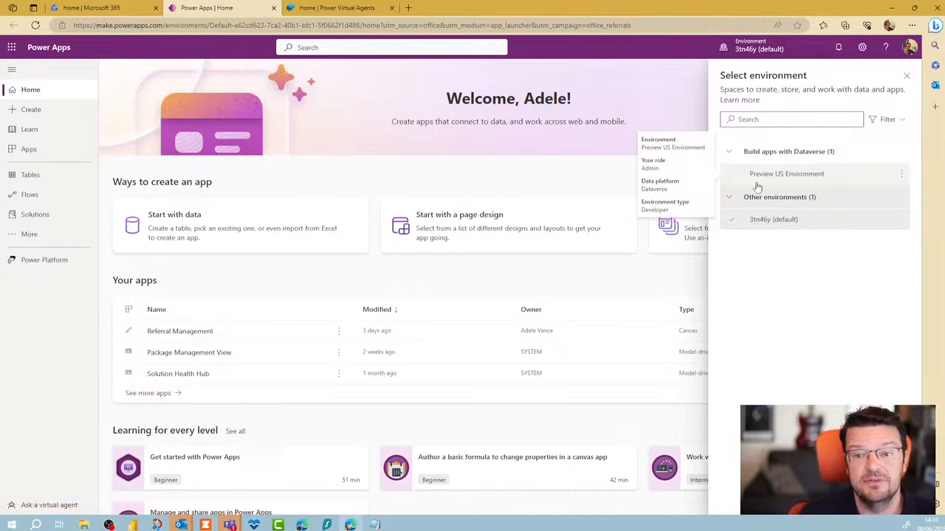
click(772, 180)
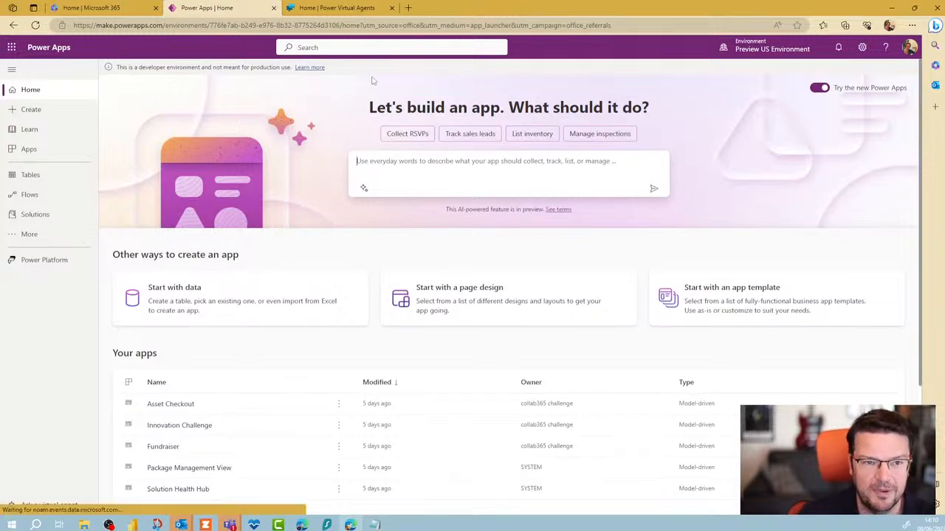
Return to the Power Virtual Agents portal and switch its environment to Preview US Environment
click(342, 9)
click(801, 48)
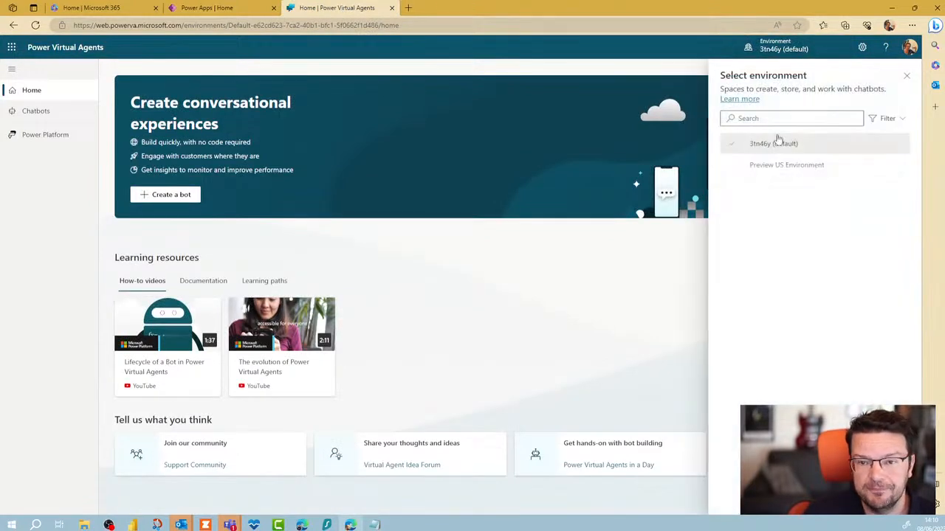
click(772, 165)
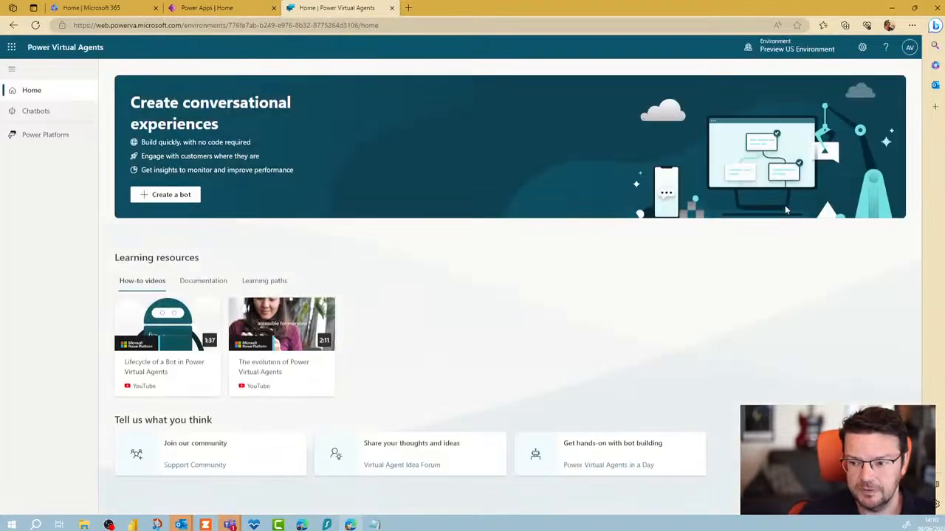
Switch Power Virtual Agents back to the 3tn46y (default) environment and start creating a bot there
click(792, 48)
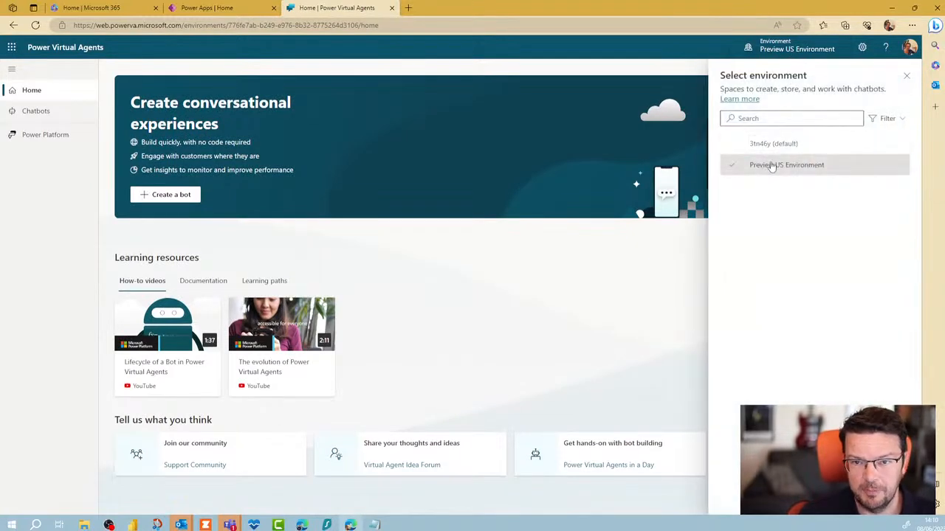
click(771, 143)
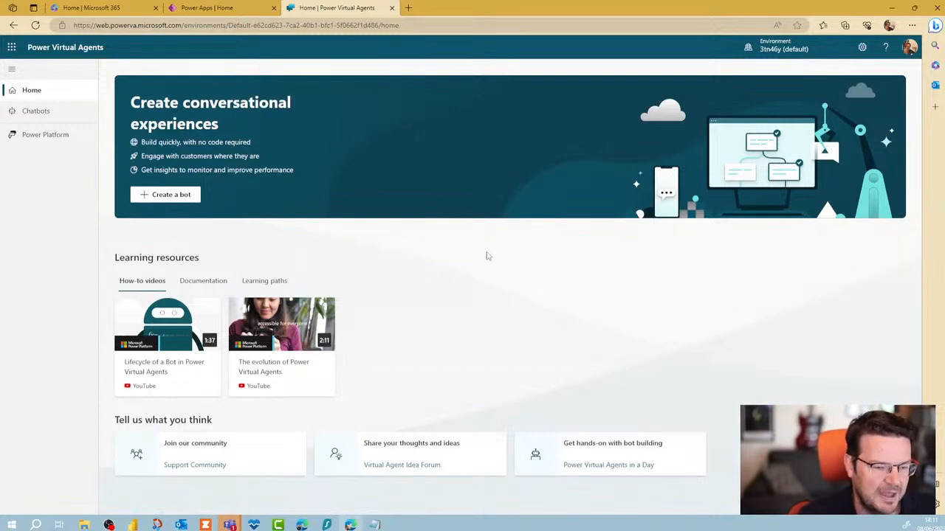
click(183, 195)
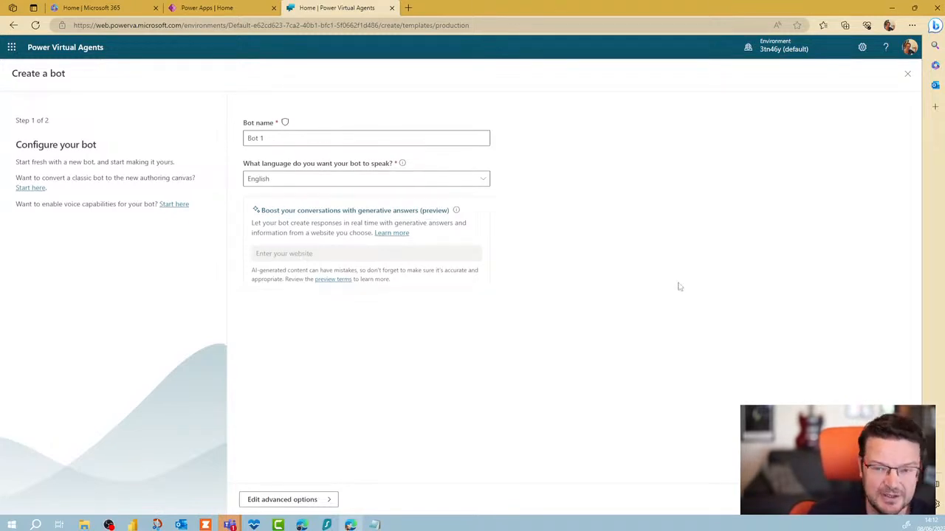
Leave the bot form by switching to Preview US Environment, and highlight the environment ID in the page address
click(774, 52)
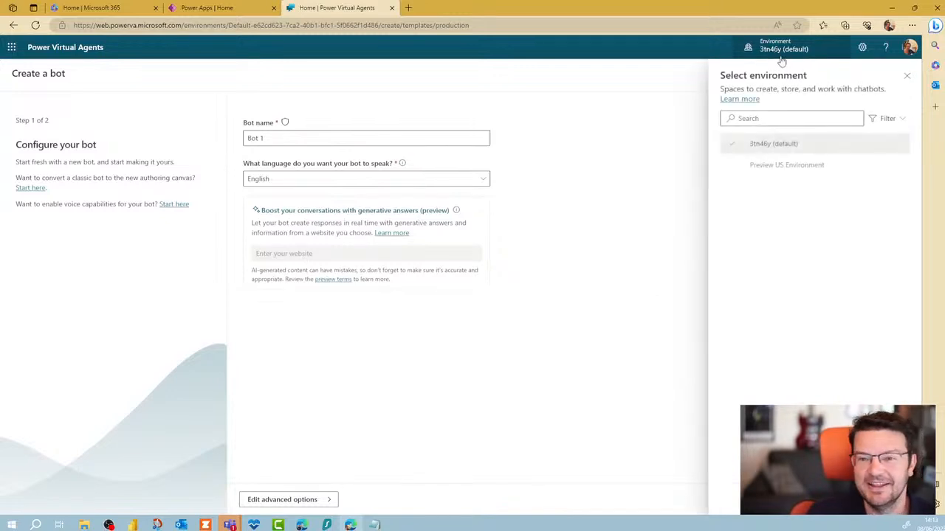
click(796, 167)
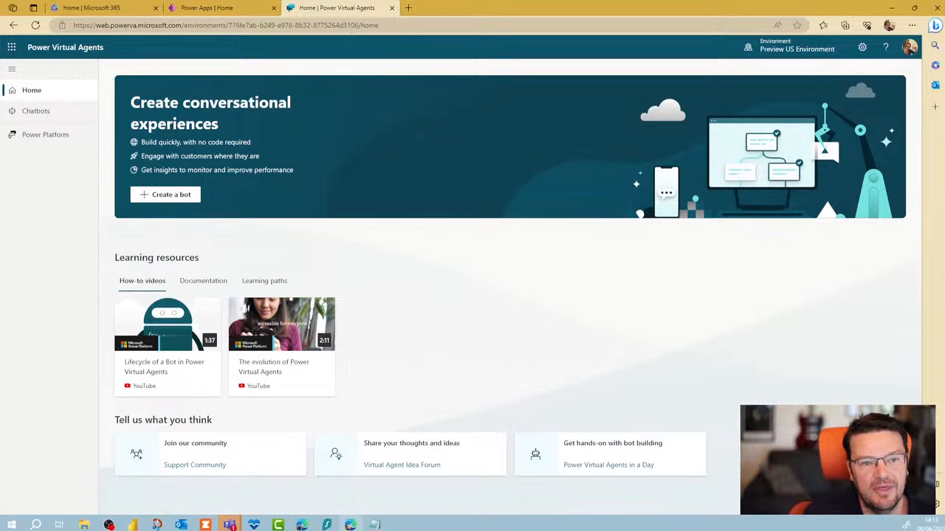
drag(358, 25, 194, 25)
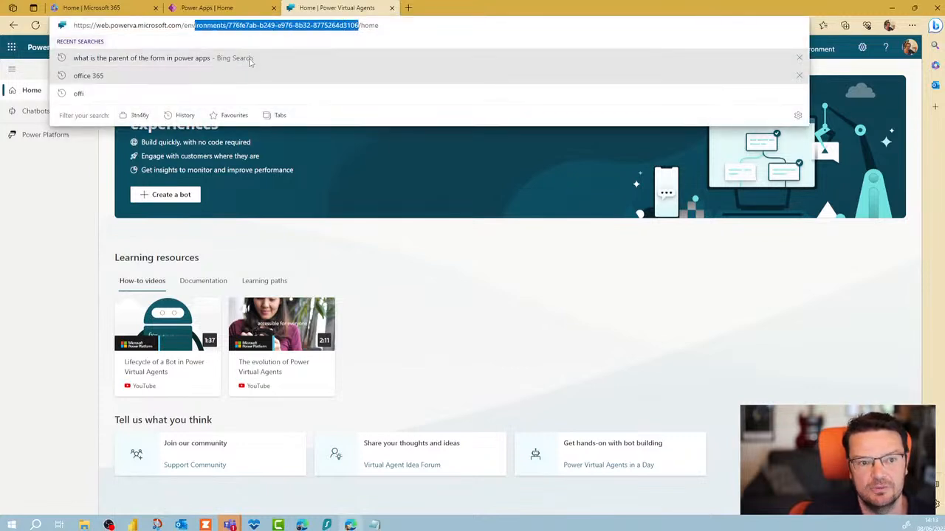
click(503, 279)
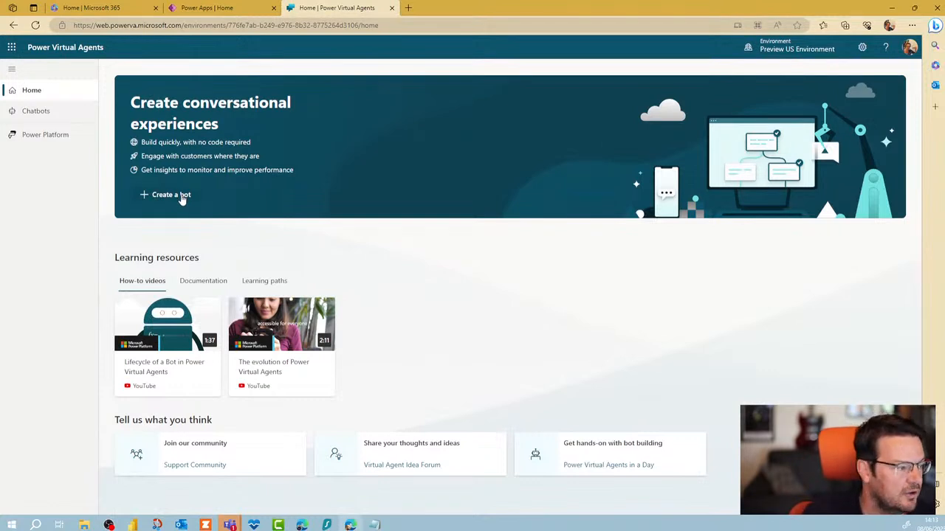
Start a new bot in Preview US Environment and name it "Generative AI Test Event List"
click(181, 196)
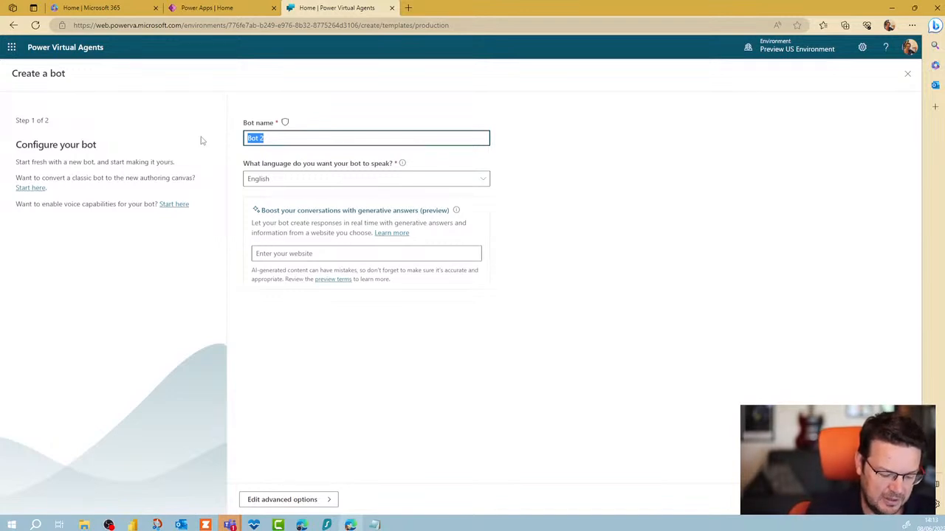
text(Genera)
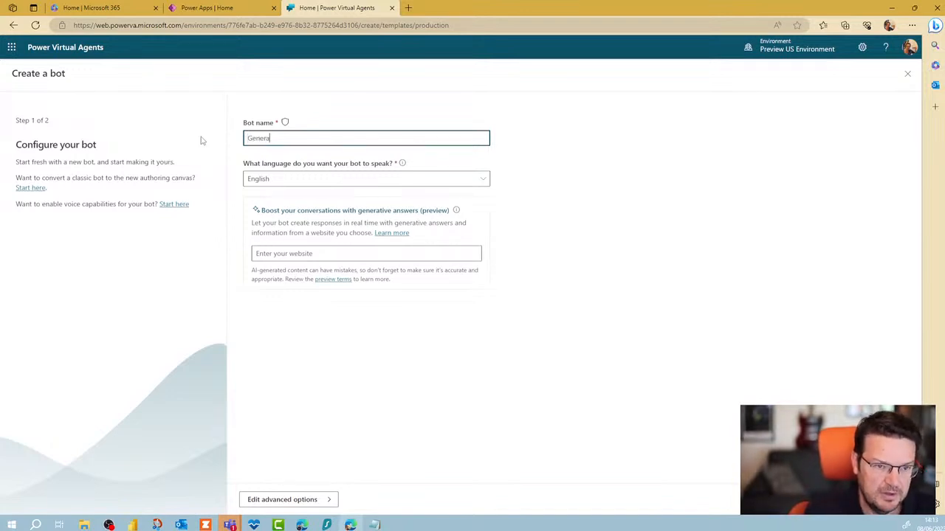
text(tive A)
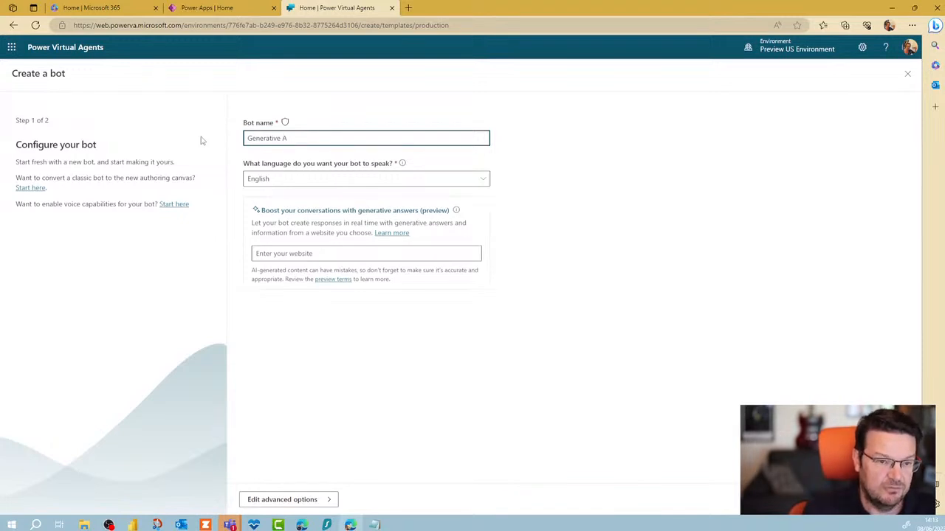
text(I Test)
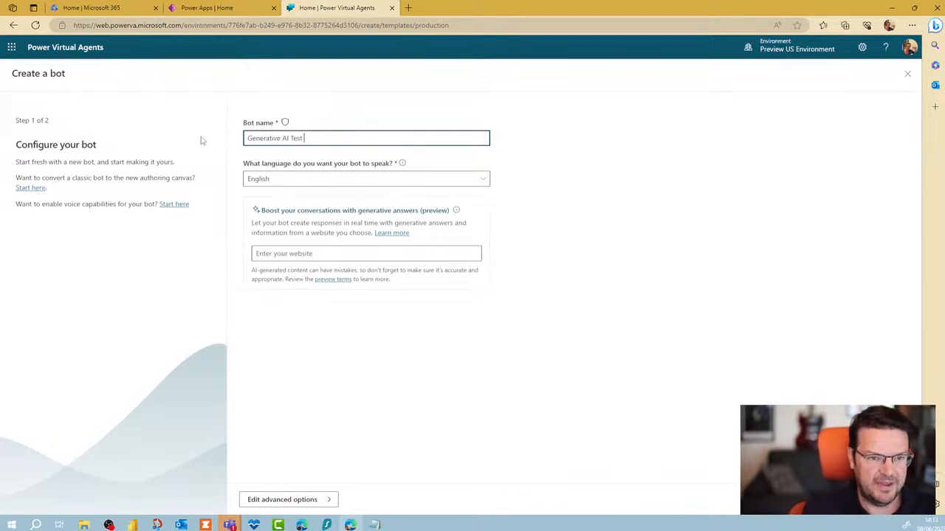
text( Ev)
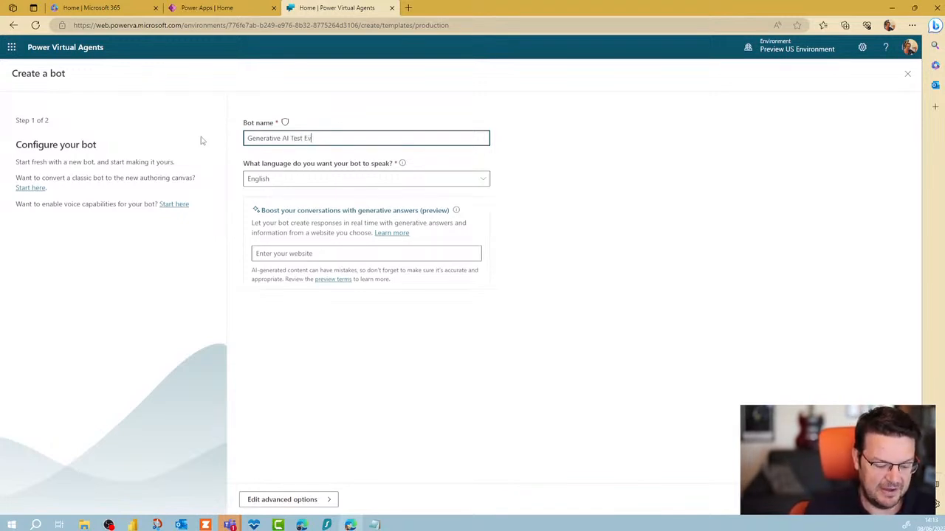
text(ent List)
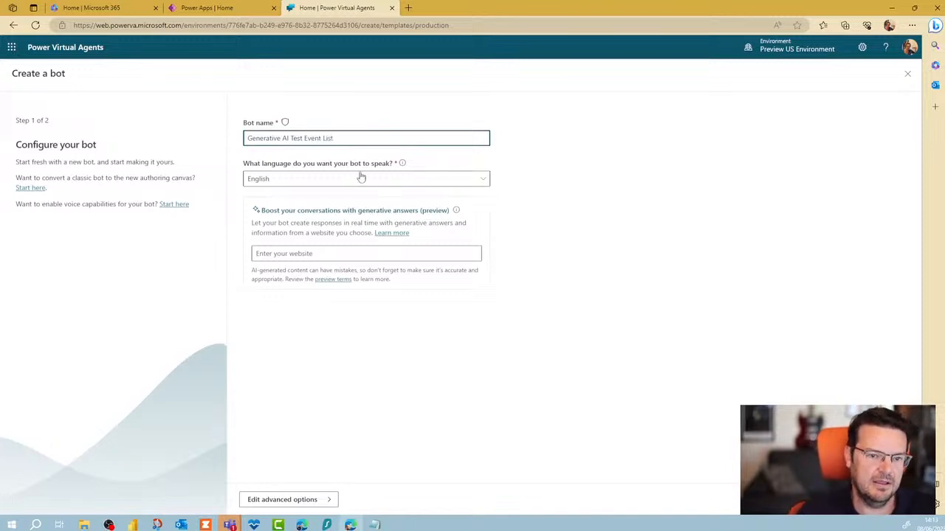
Read the information on the bot's language setting and point out the website field for generative answers
click(402, 163)
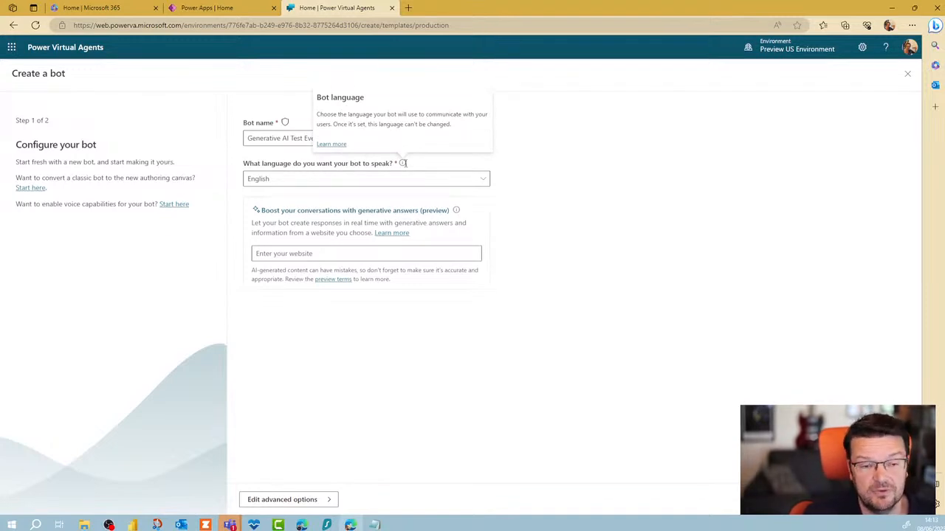
click(563, 167)
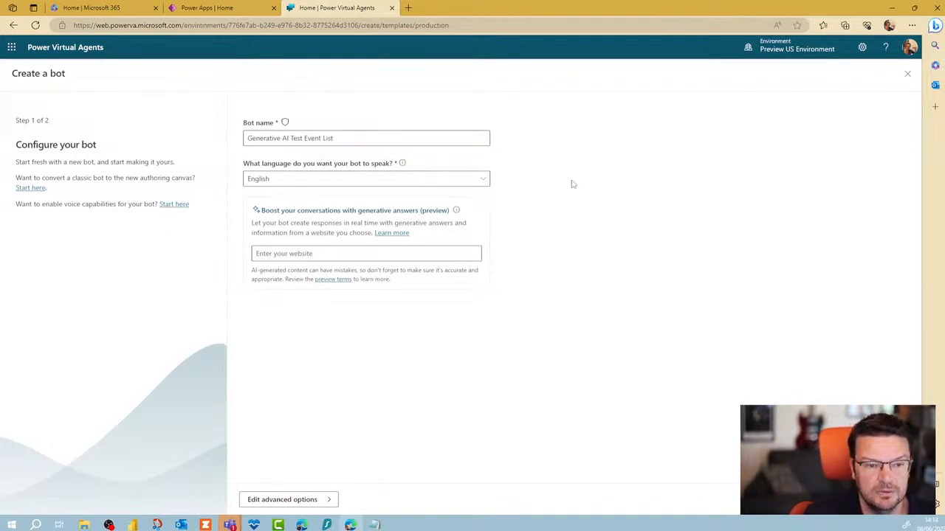
click(291, 253)
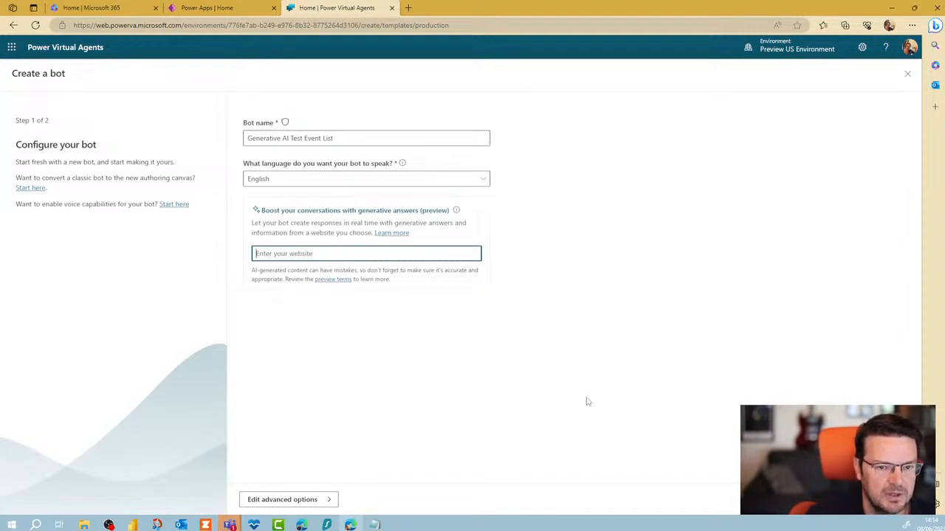
mouse_move(456, 212)
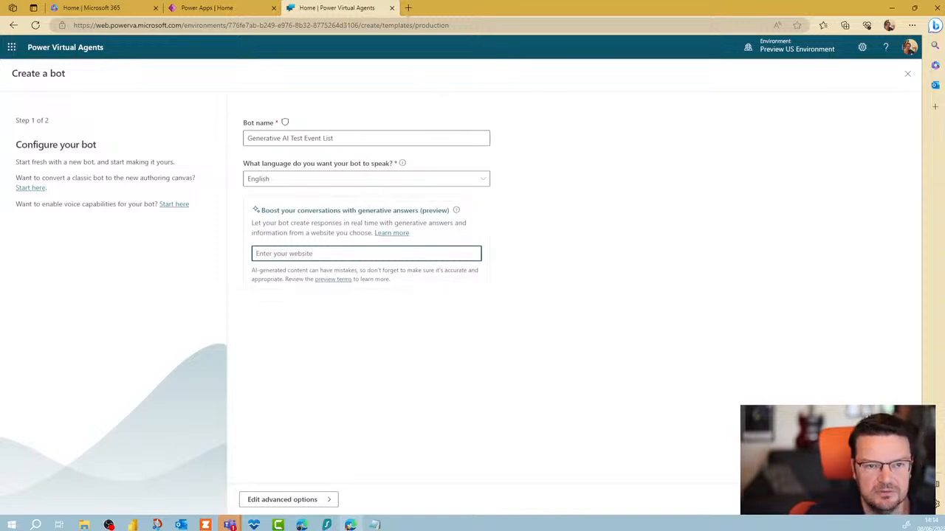
Search the web in a new tab for "when will copilot be available on european domains"
click(408, 8)
text(when )
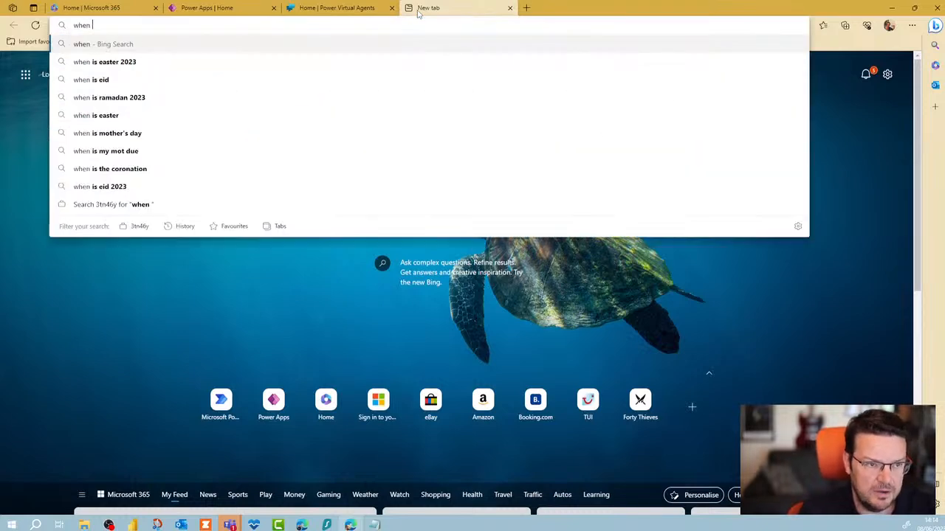
text(will copil)
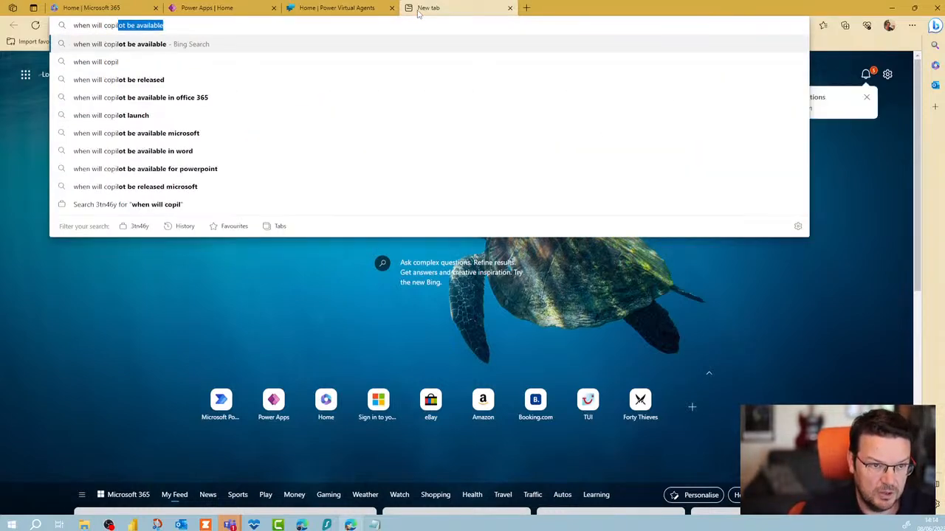
key(End)
text(on eur)
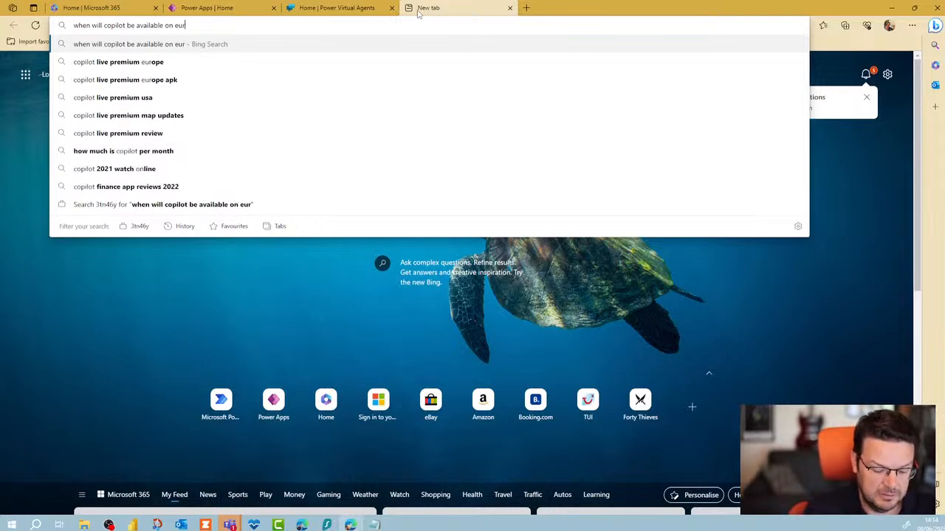
text(opean domains)
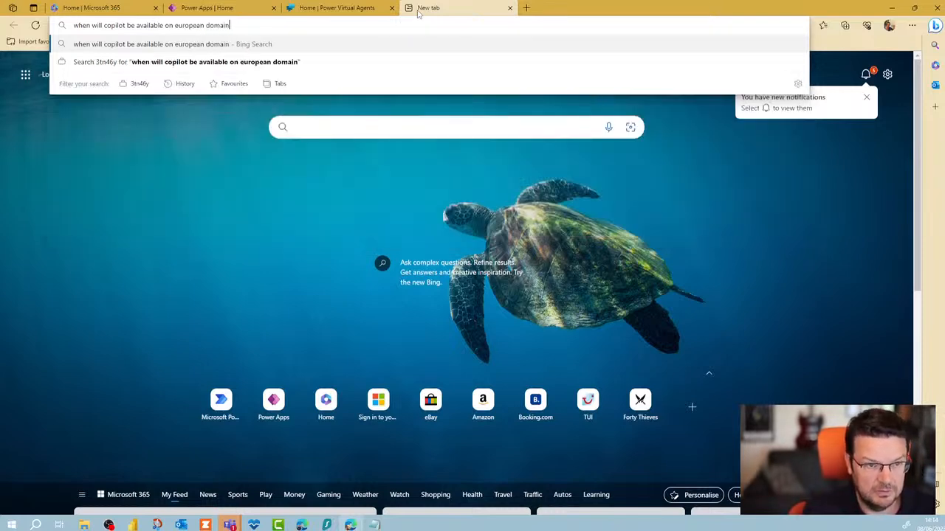
key(Return)
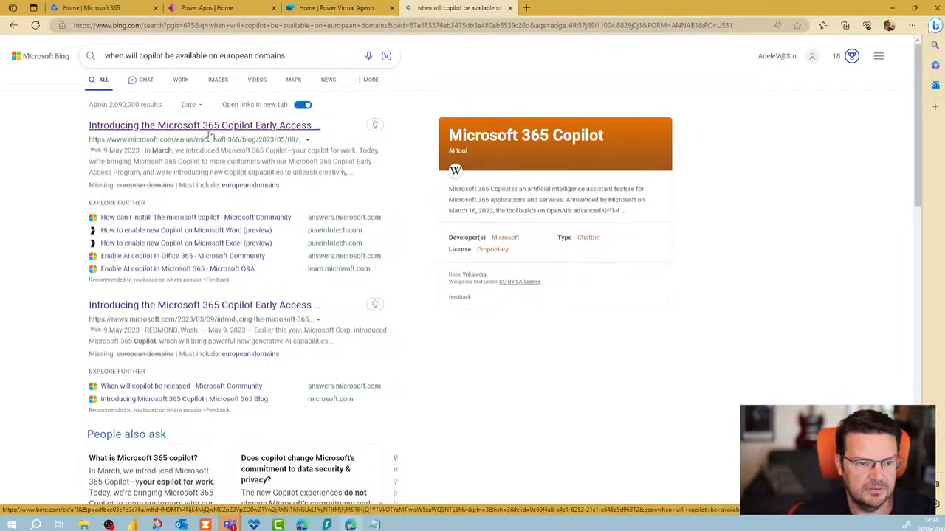
Open the top result on the Microsoft 365 Copilot Early Access Program and look through the article for availability details
click(210, 133)
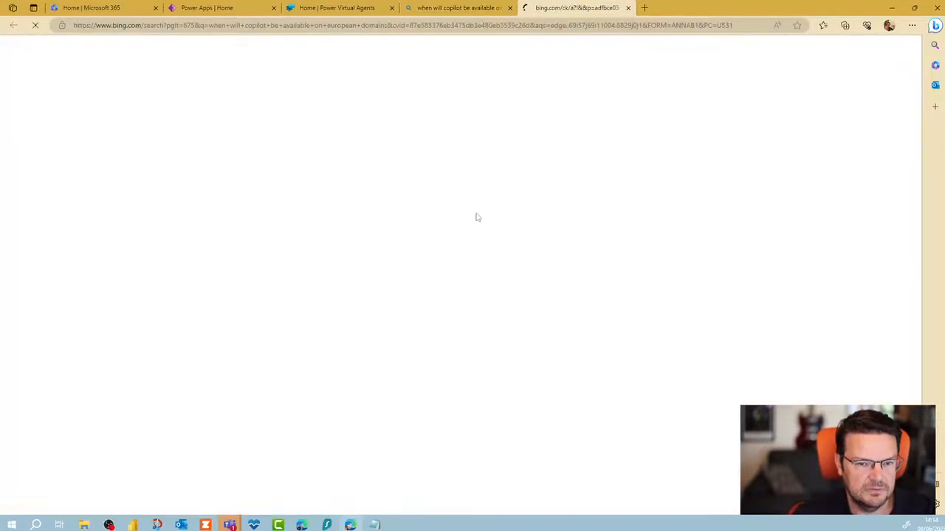
scroll(553, 312, down, 5)
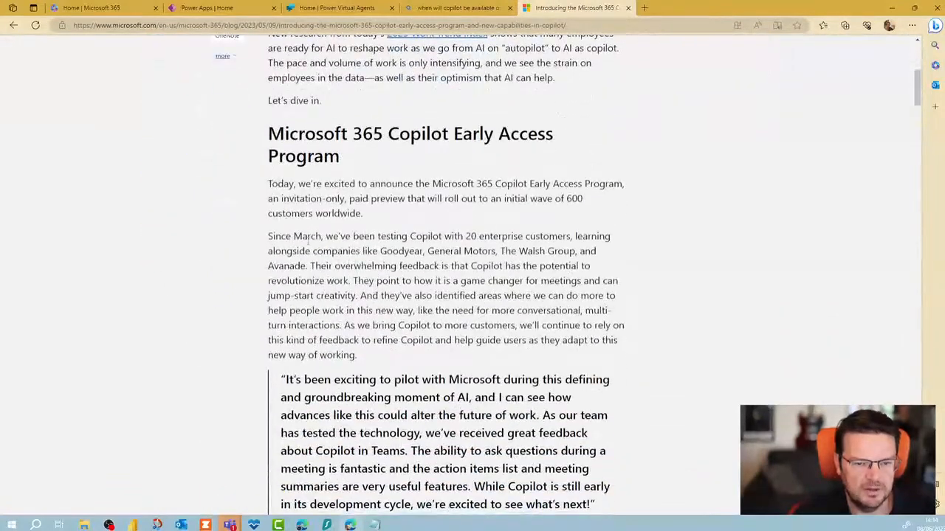
scroll(470, 246, down, 2)
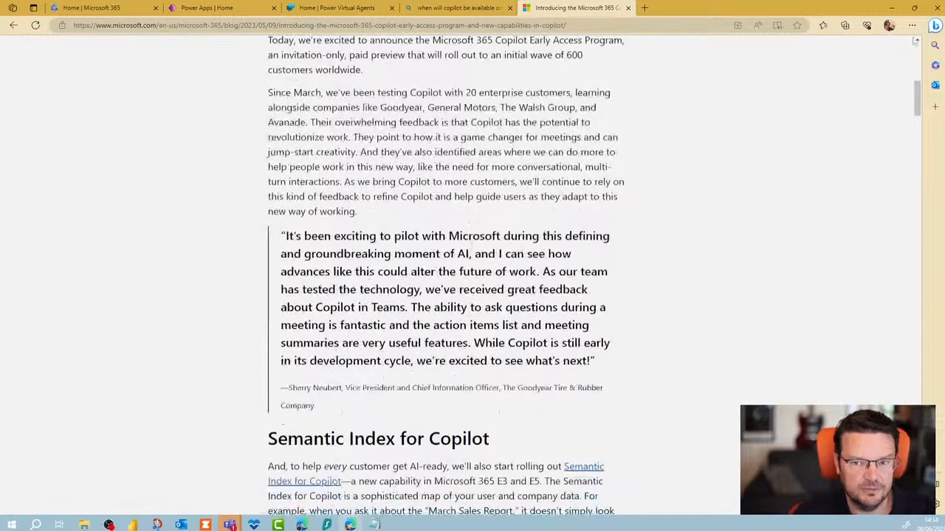
scroll(733, 279, down, 2)
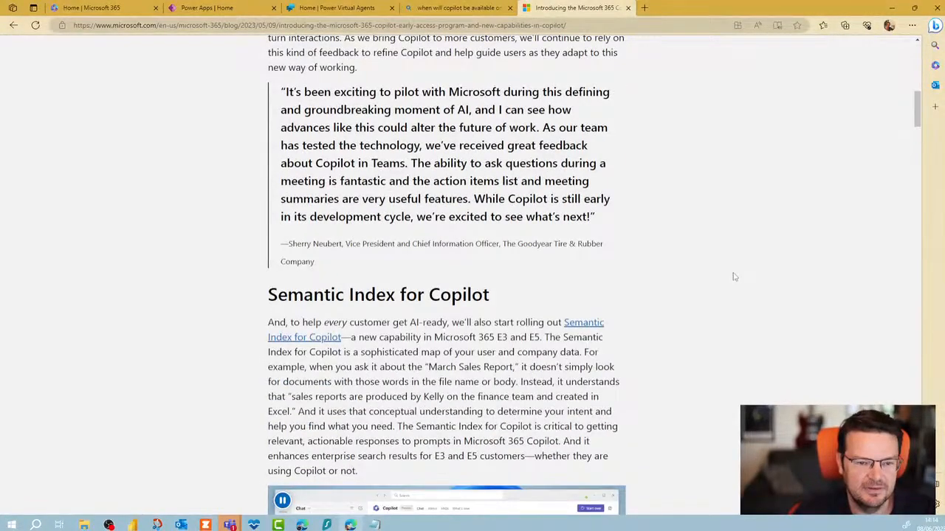
scroll(733, 277, down, 8)
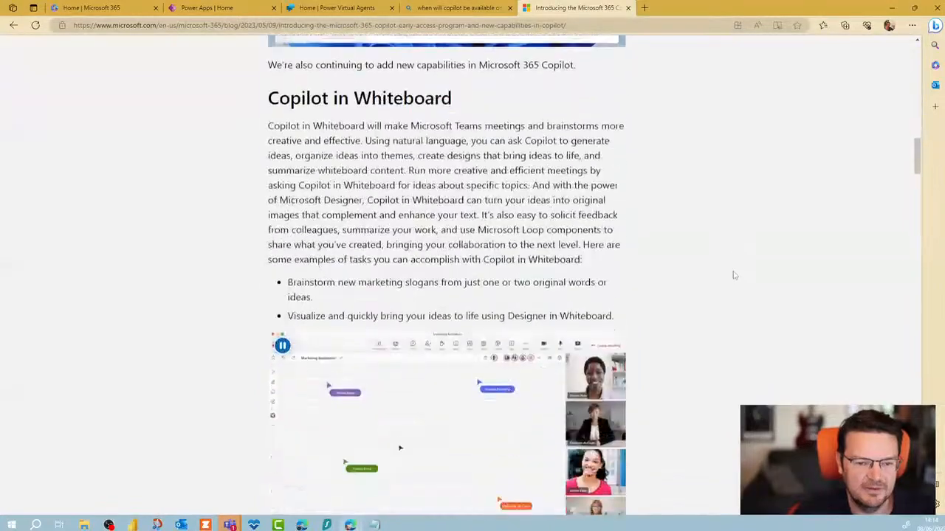
Read through the rest of the Microsoft 365 Copilot Early Access Program article, and close the article and its search results
scroll(733, 276, down, 5)
scroll(732, 276, down, 3)
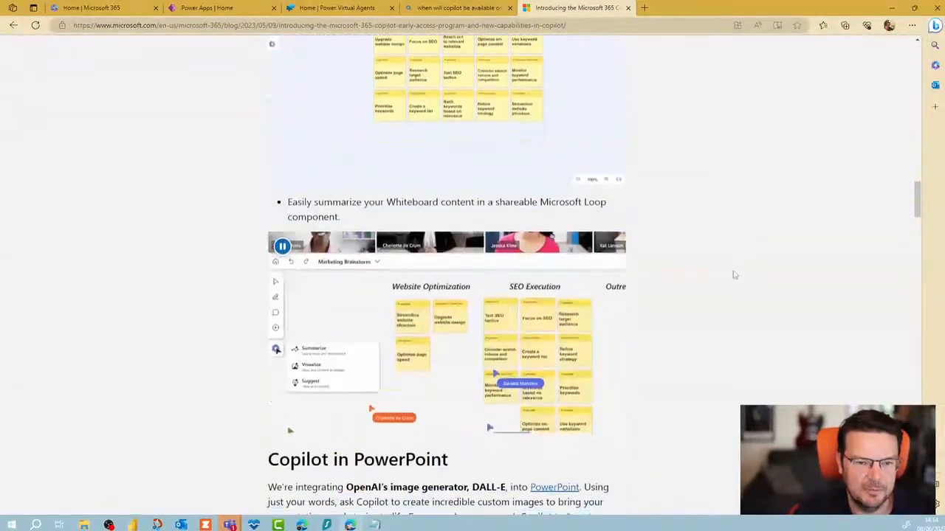
scroll(733, 276, down, 15)
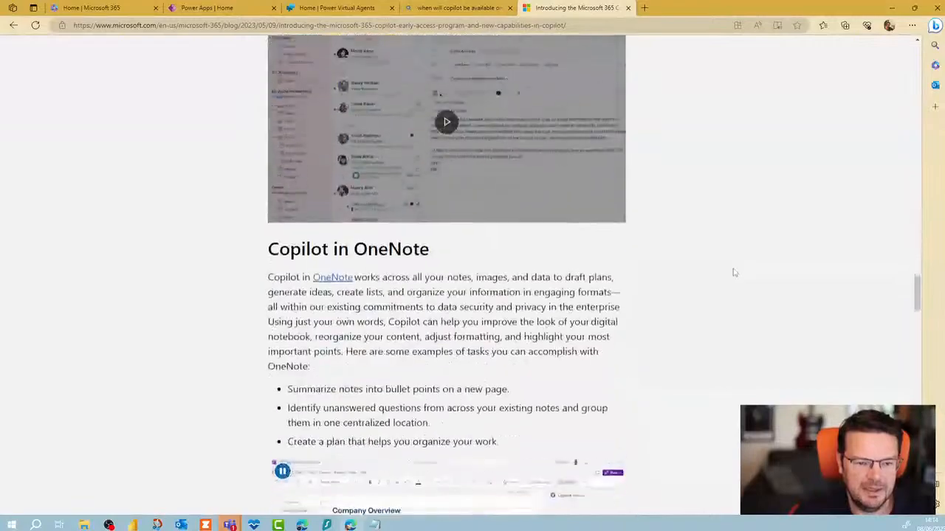
scroll(732, 272, down, 15)
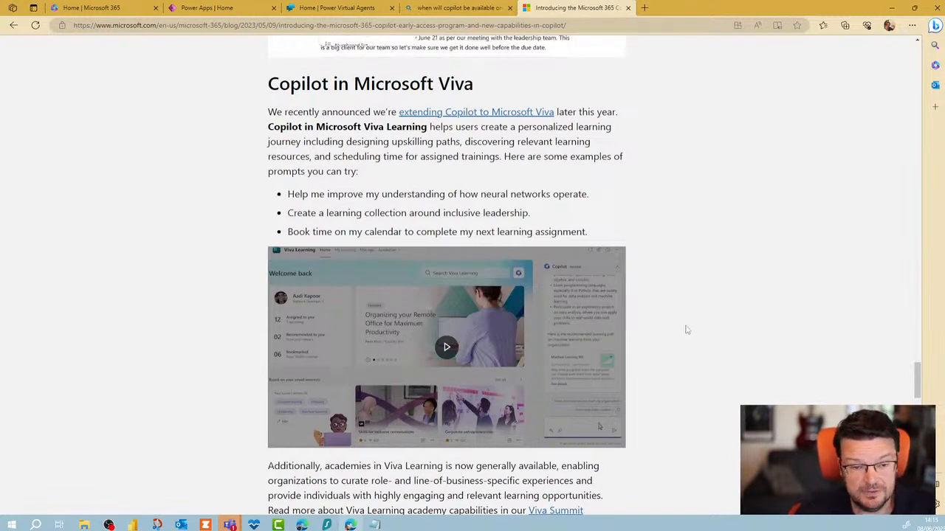
scroll(685, 323, down, 3)
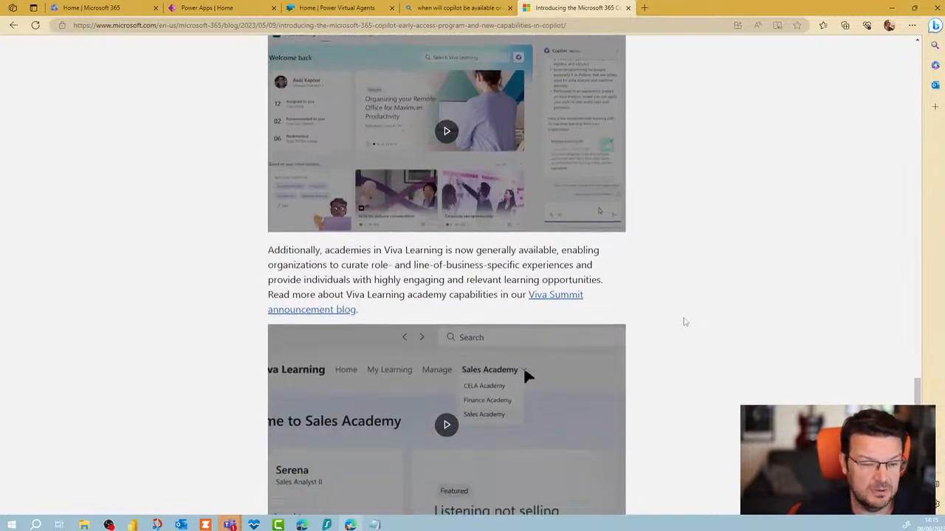
scroll(684, 322, down, 3)
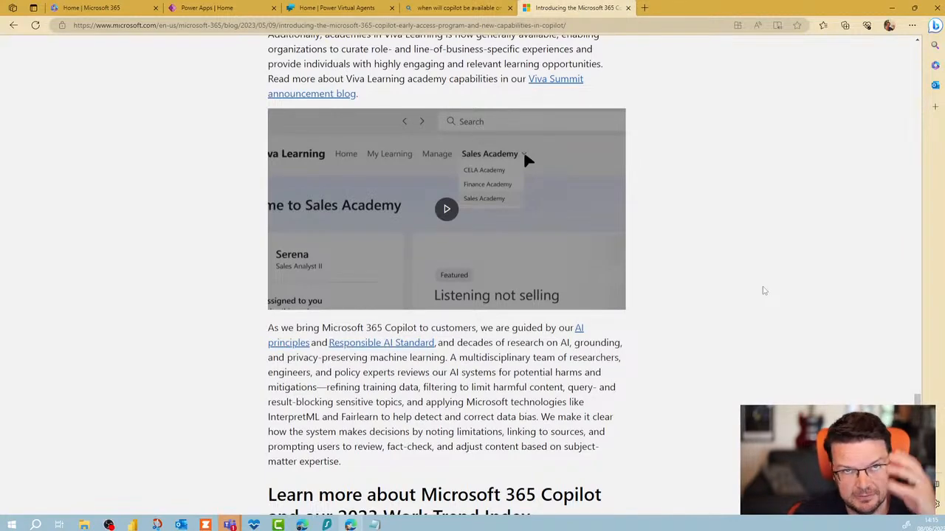
scroll(773, 311, down, 5)
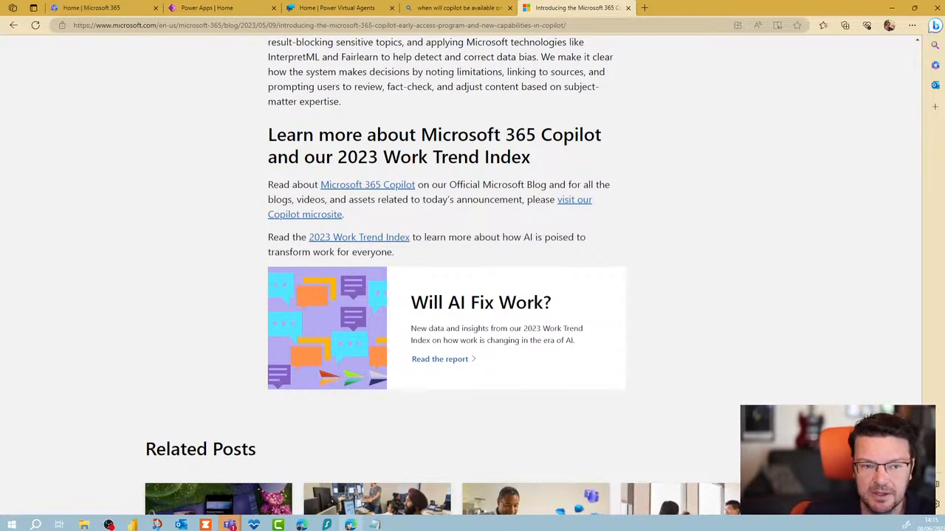
scroll(447, 274, up, 5)
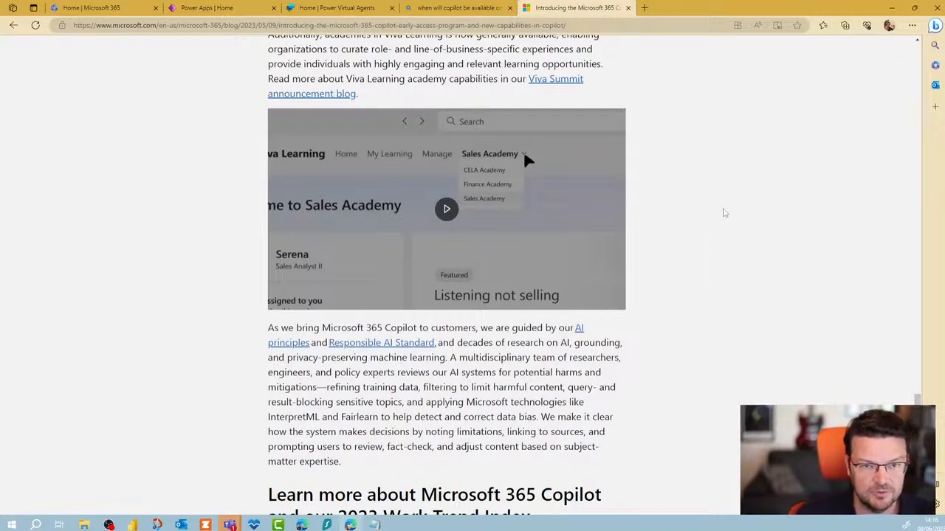
scroll(721, 211, down, 10)
scroll(721, 211, up, 2)
scroll(696, 194, up, 5)
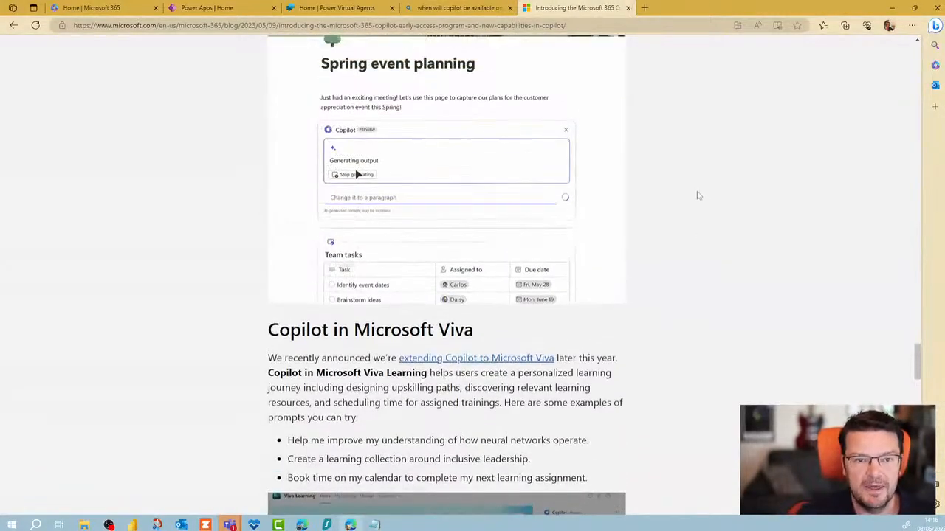
click(628, 8)
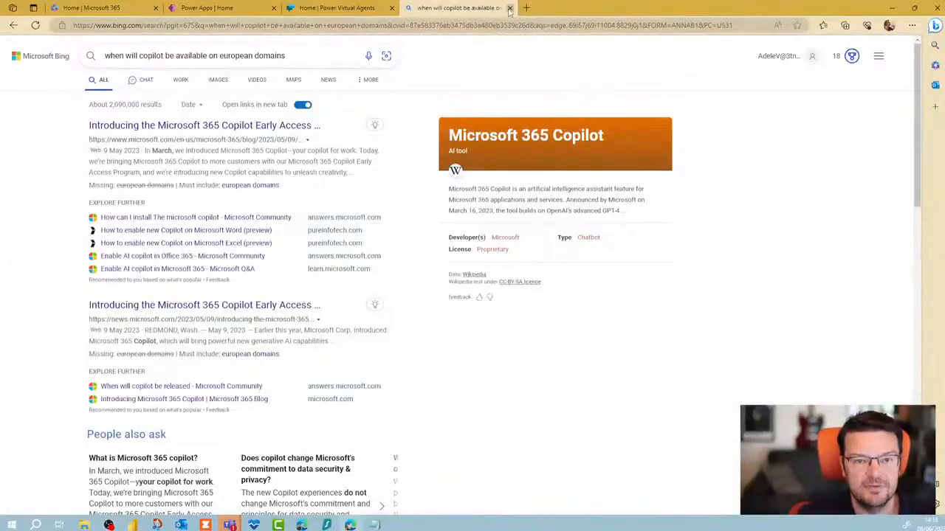
click(509, 7)
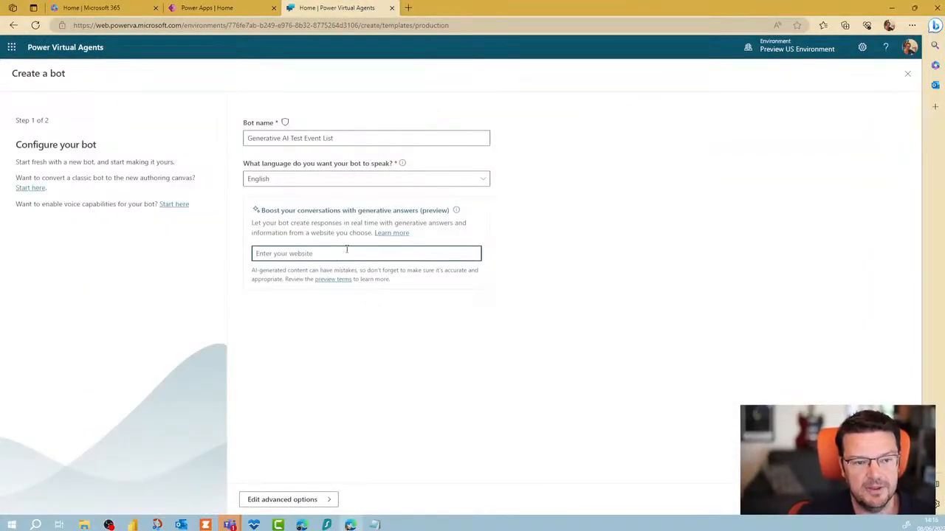
Search the web in a new tab for "best list of upcoming microsoft events"
click(408, 7)
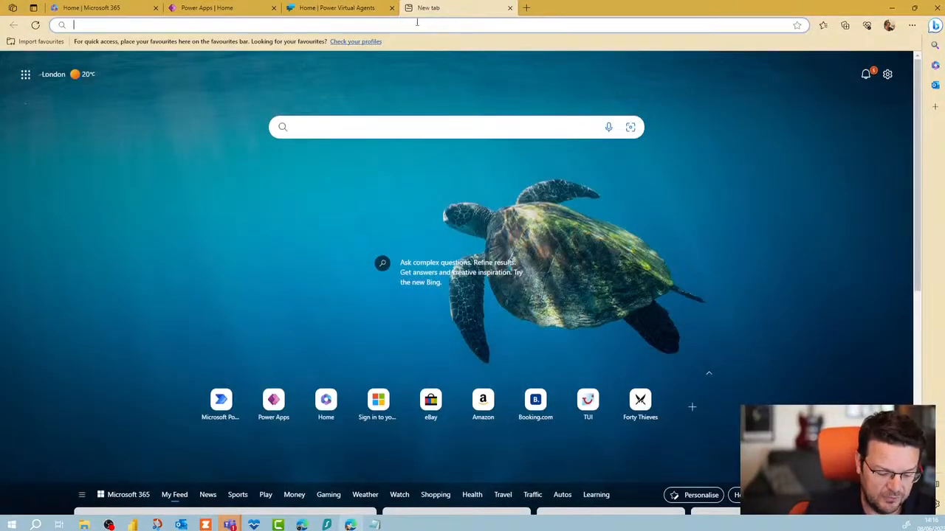
text(best )
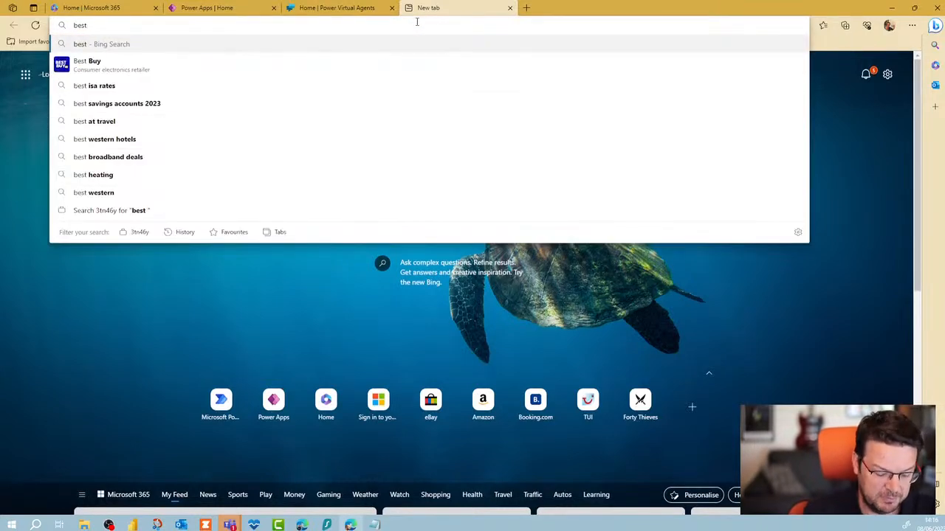
text(list of upcom)
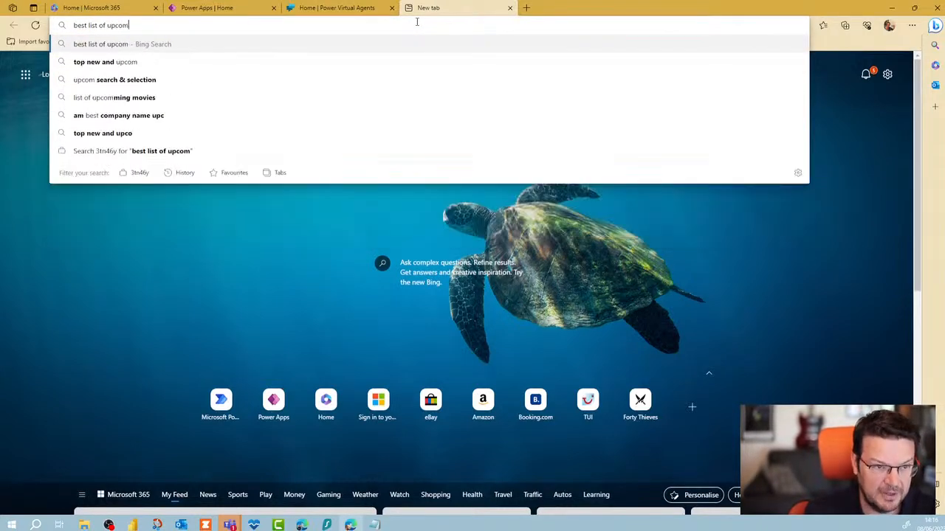
text(ing microsoft events)
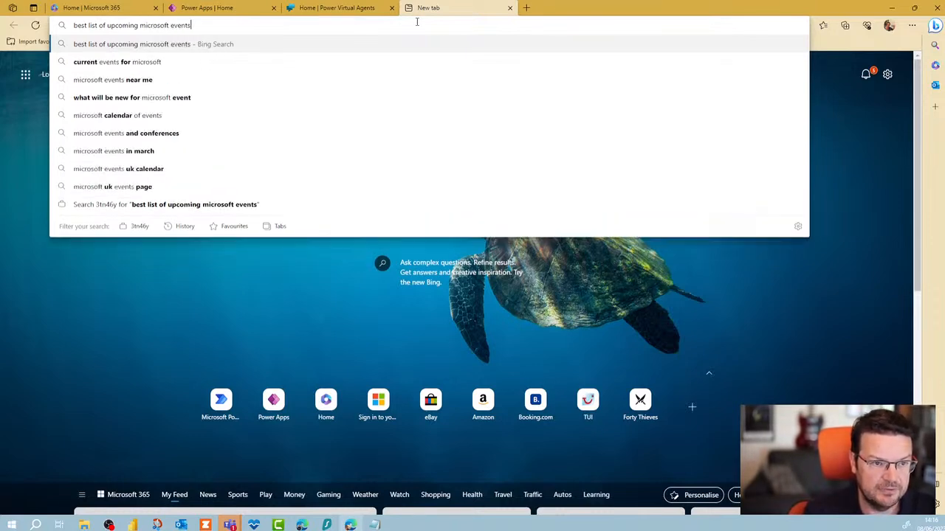
key(Return)
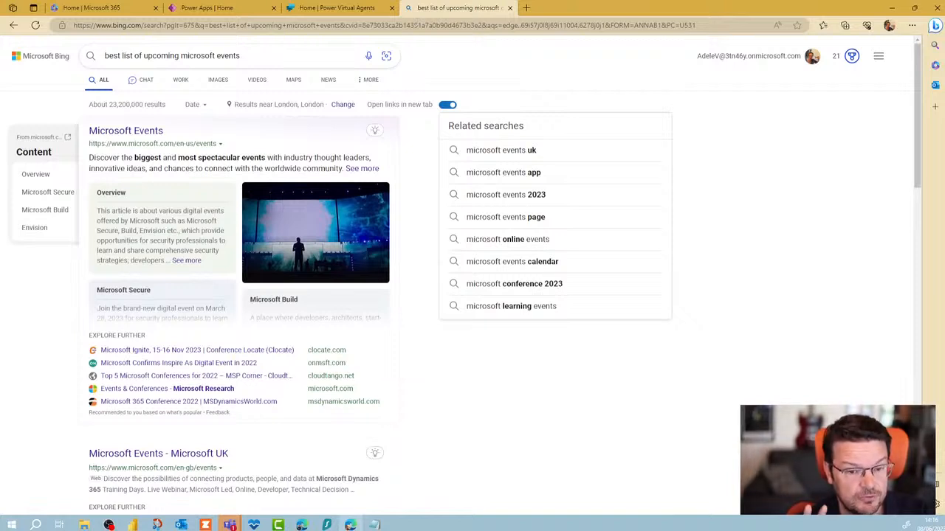
Open the top Microsoft Events search result and copy the address of its page
click(367, 16)
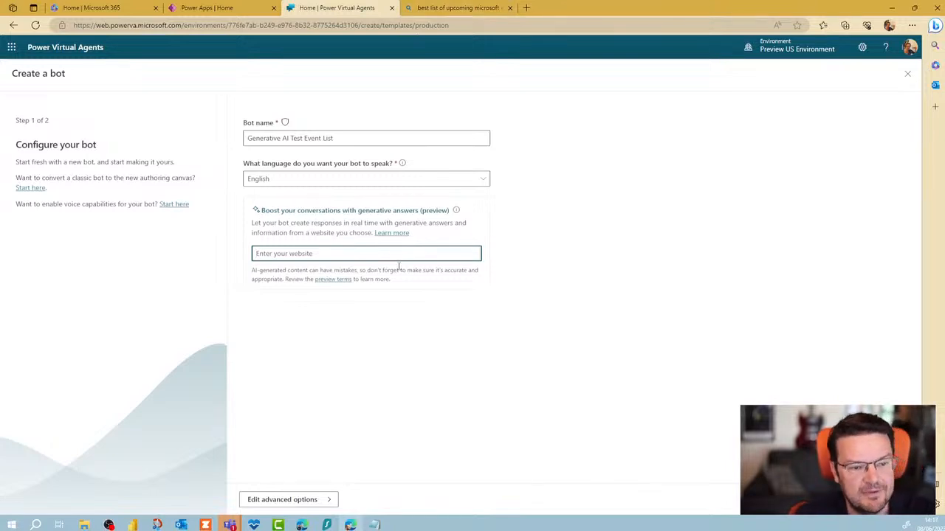
click(445, 9)
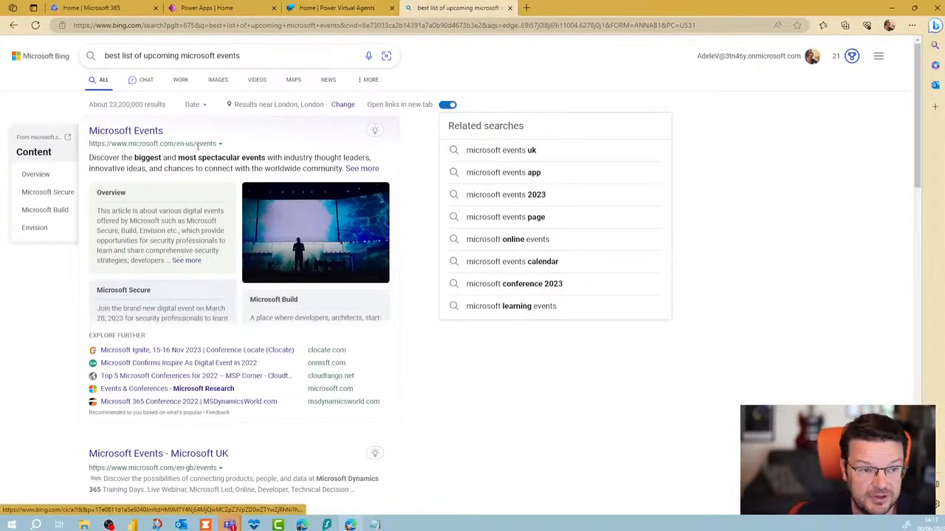
click(147, 131)
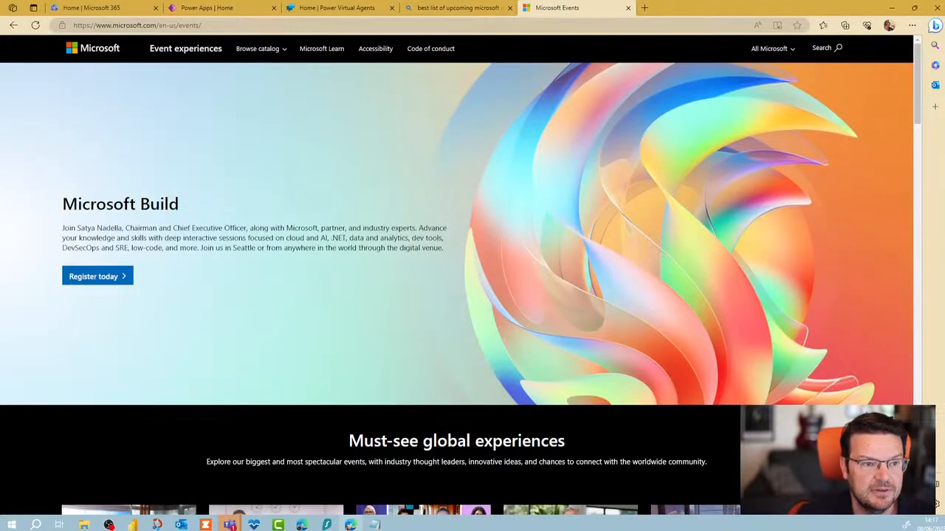
drag(202, 25, 63, 28)
key(ctrl+c)
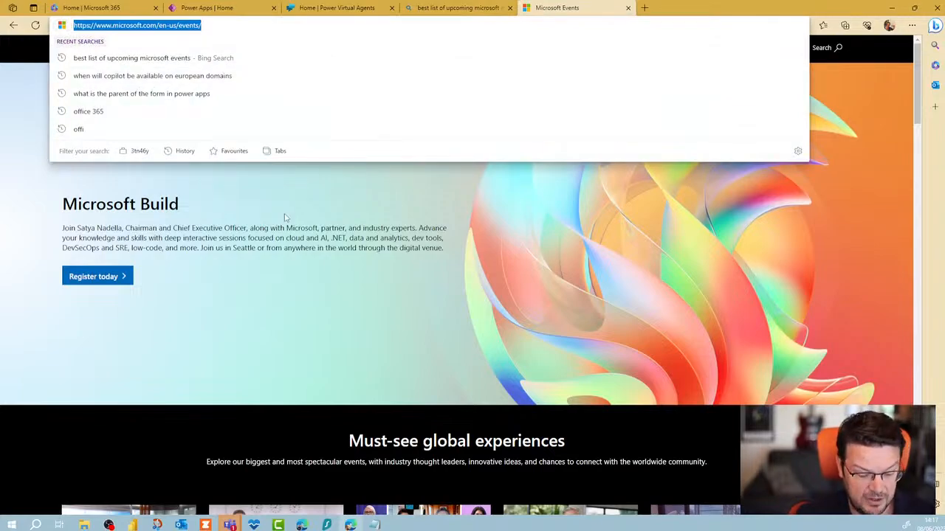
Look through the events listed on the Microsoft Events page, including the Business Professionals section
scroll(414, 296, down, 15)
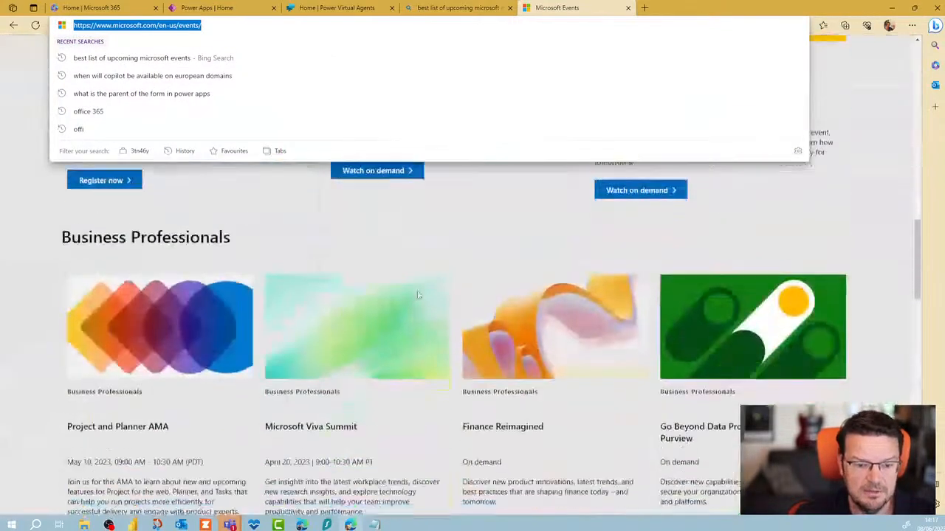
scroll(418, 294, down, 2)
scroll(418, 293, up, 2)
scroll(418, 292, down, 1)
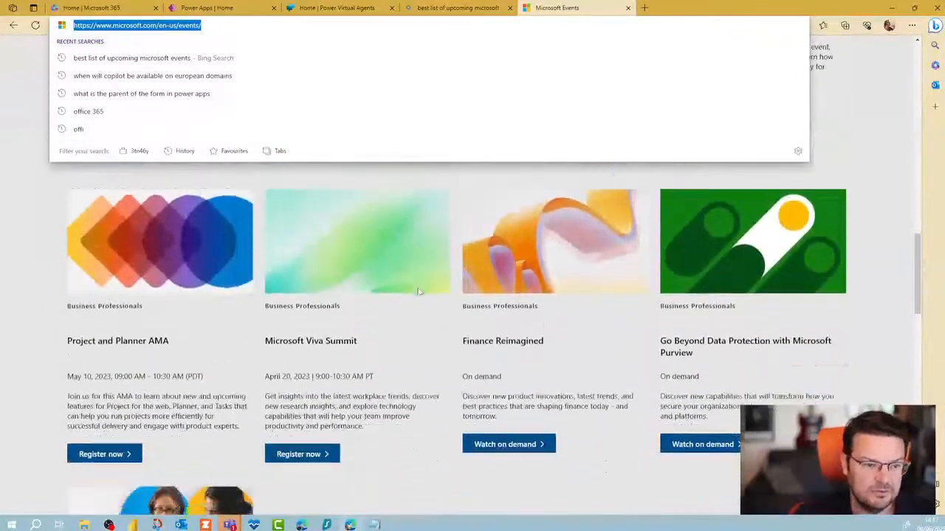
scroll(417, 292, up, 2)
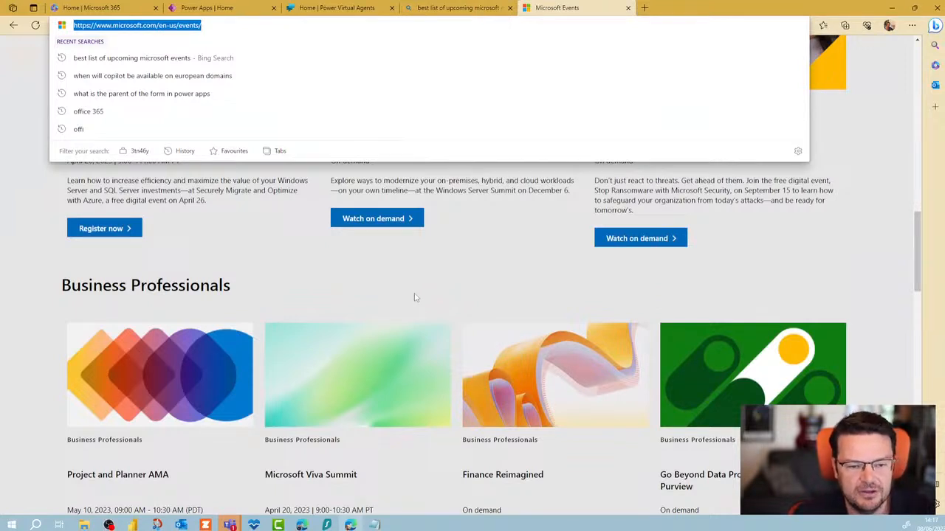
scroll(414, 297, down, 2)
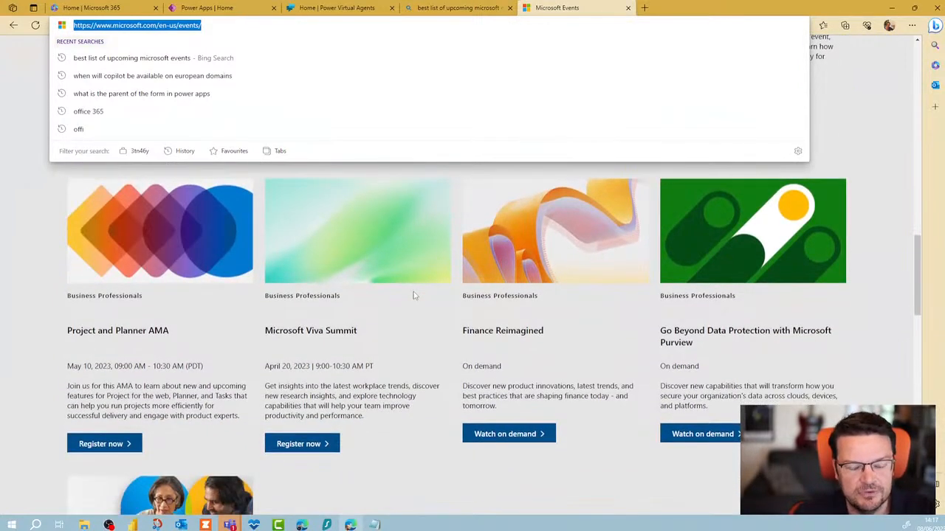
scroll(413, 321, up, 1)
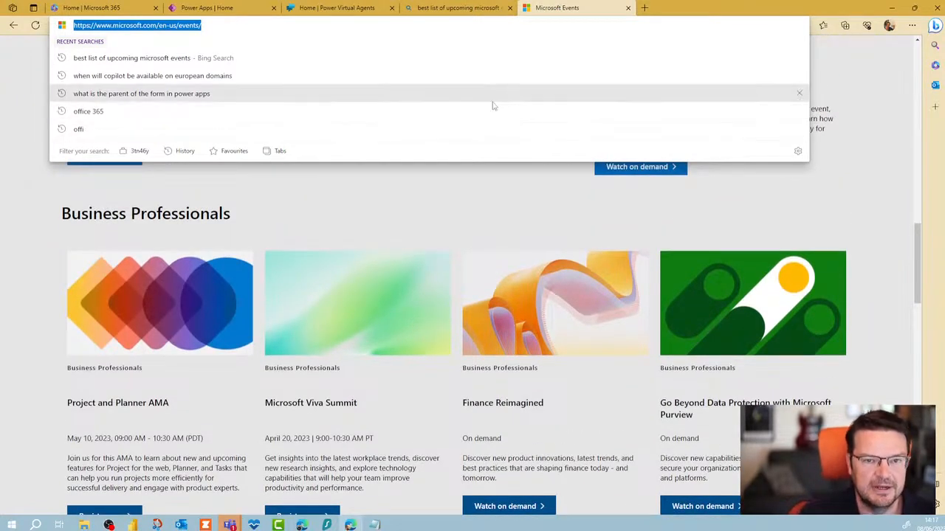
click(343, 10)
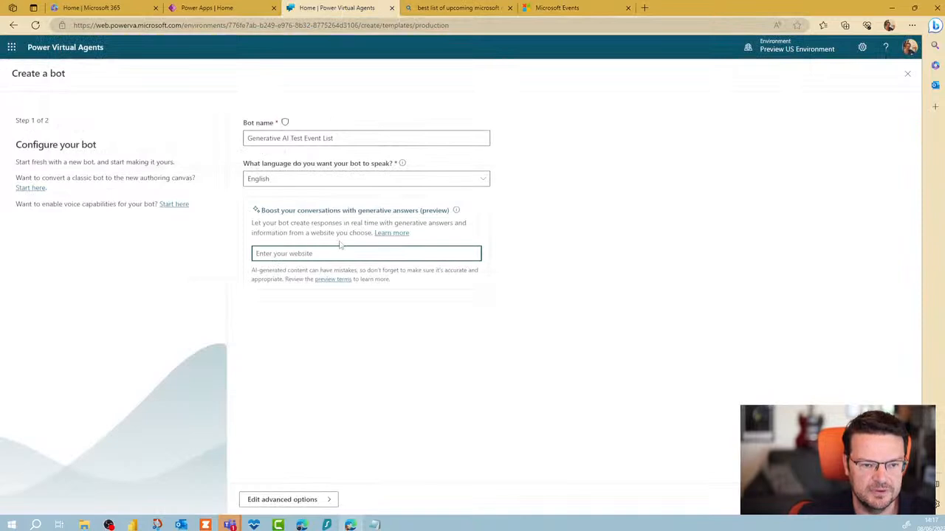
key(ctrl+v)
click(461, 352)
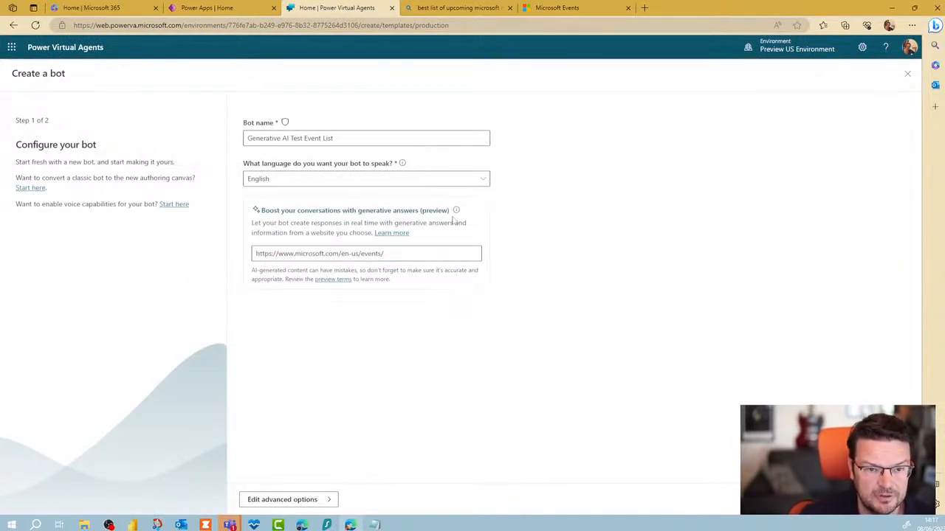
mouse_move(456, 211)
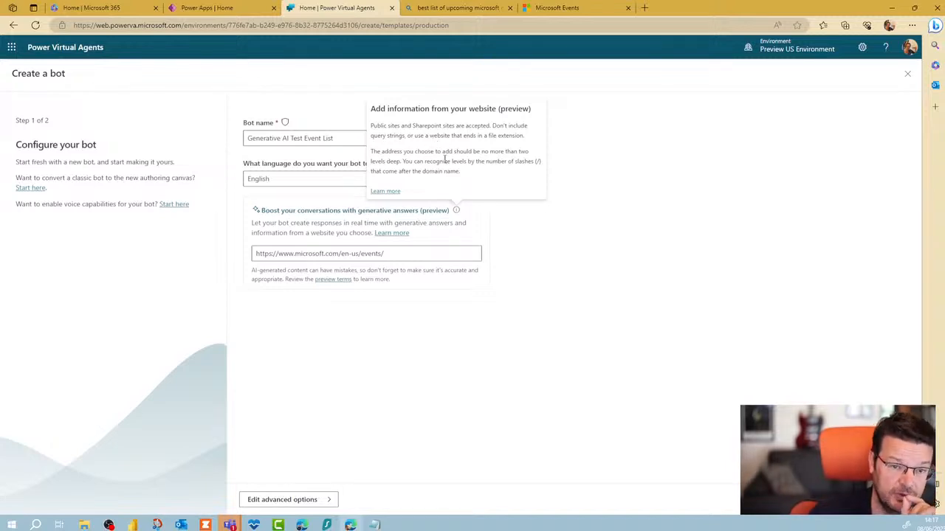
Exclude lesson topics in the bot's advanced options, keep Common Data Services Default Solution as the solution, and create the bot
click(331, 500)
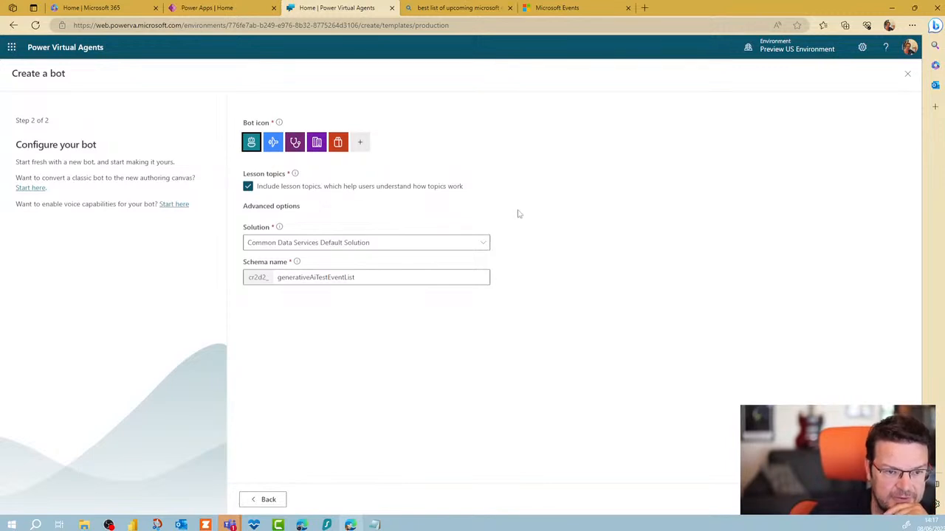
mouse_move(295, 174)
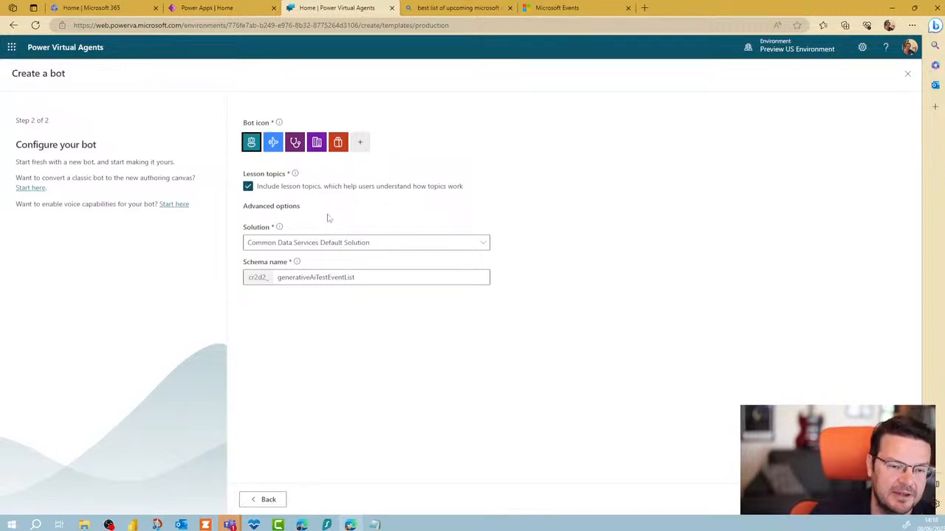
click(249, 187)
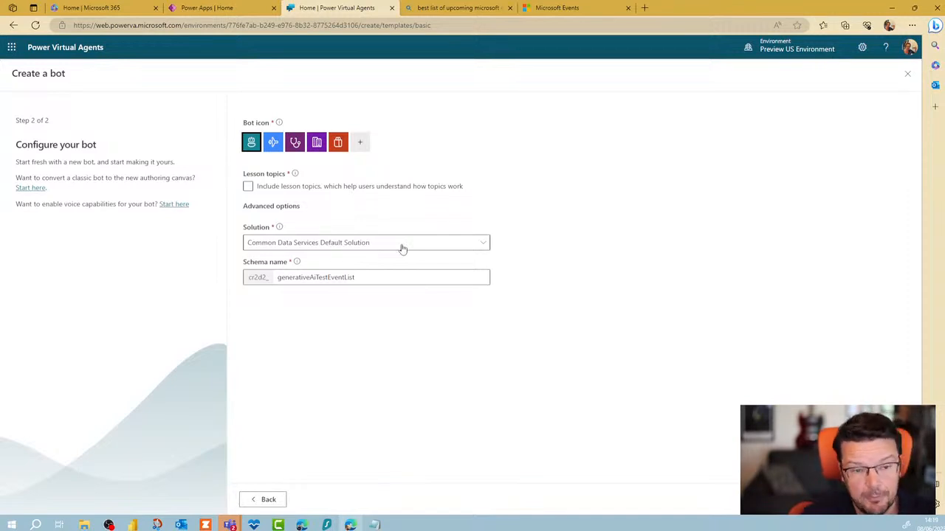
click(402, 244)
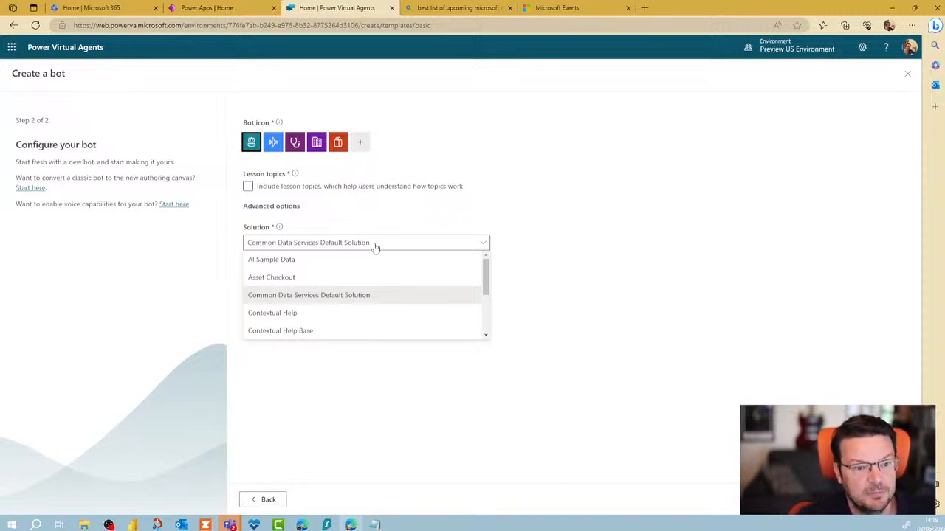
click(589, 237)
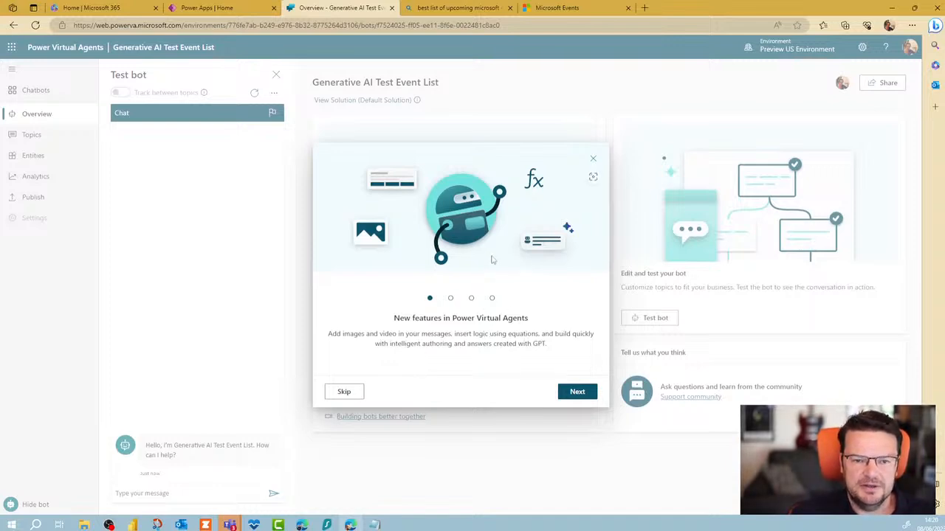
Page through the introduction to the new Power Virtual Agents features and dismiss it
click(451, 298)
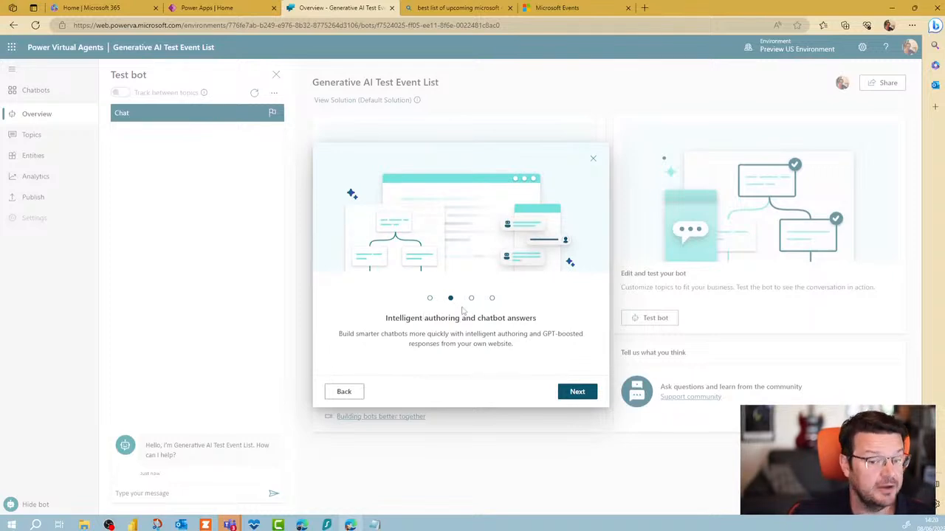
click(472, 299)
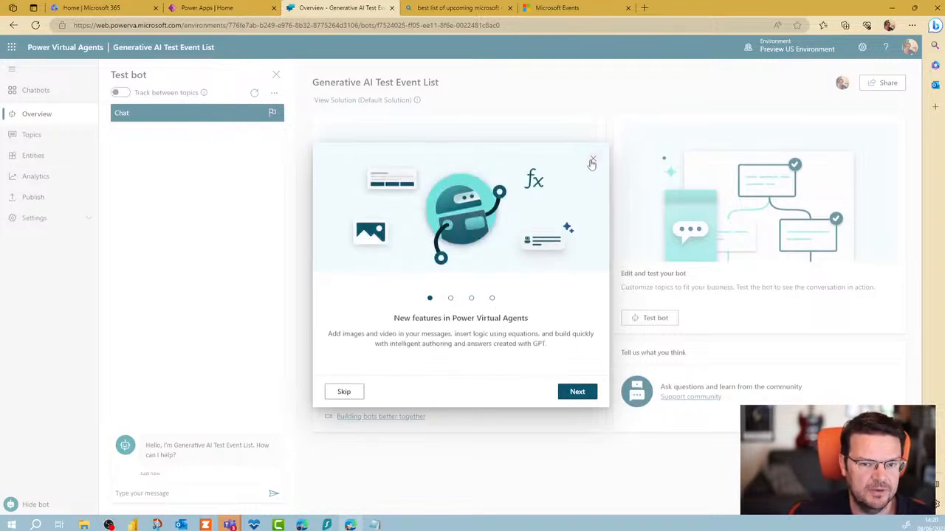
click(578, 393)
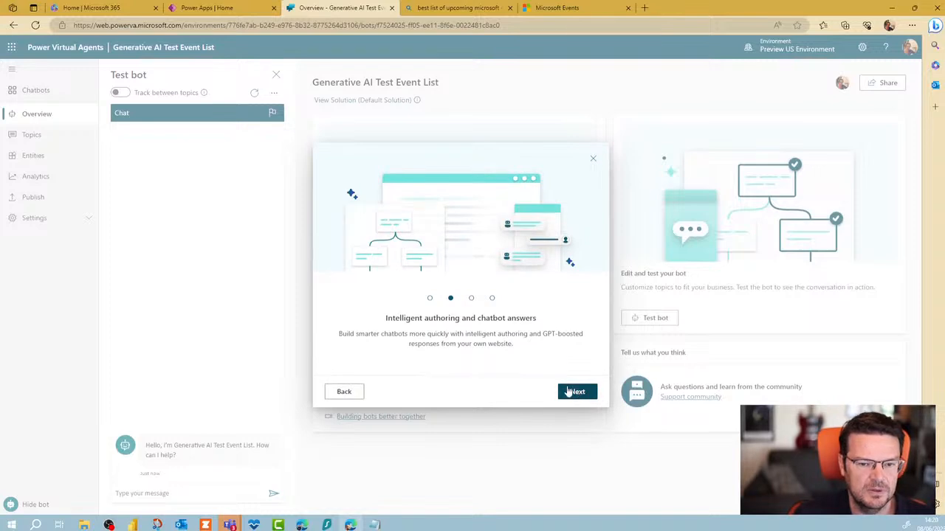
click(575, 394)
click(591, 160)
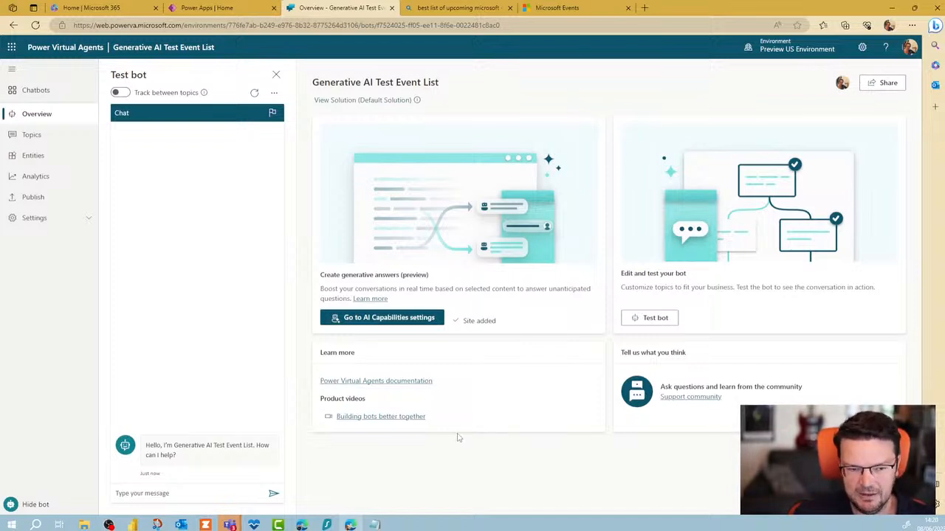
Greet the test bot with "hi" and send it the request "i want a list of MS events"
click(204, 495)
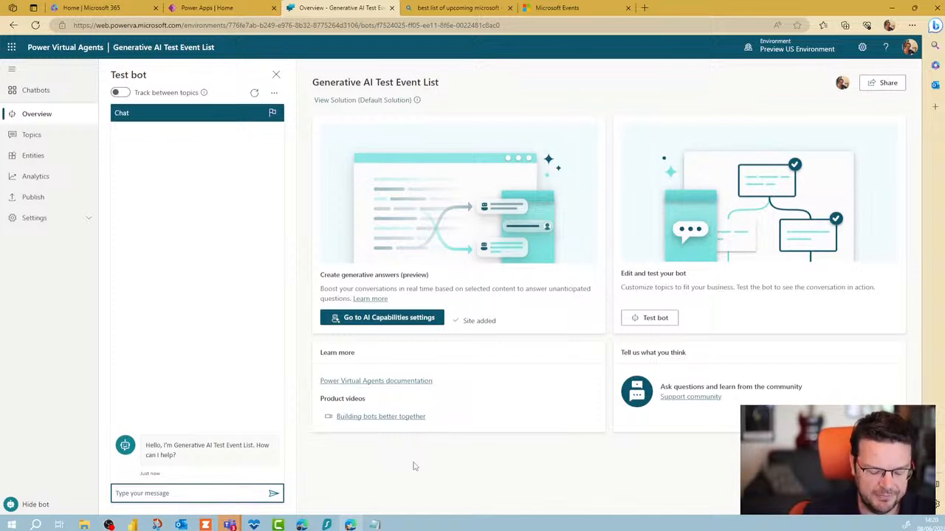
text(hi)
key(Return)
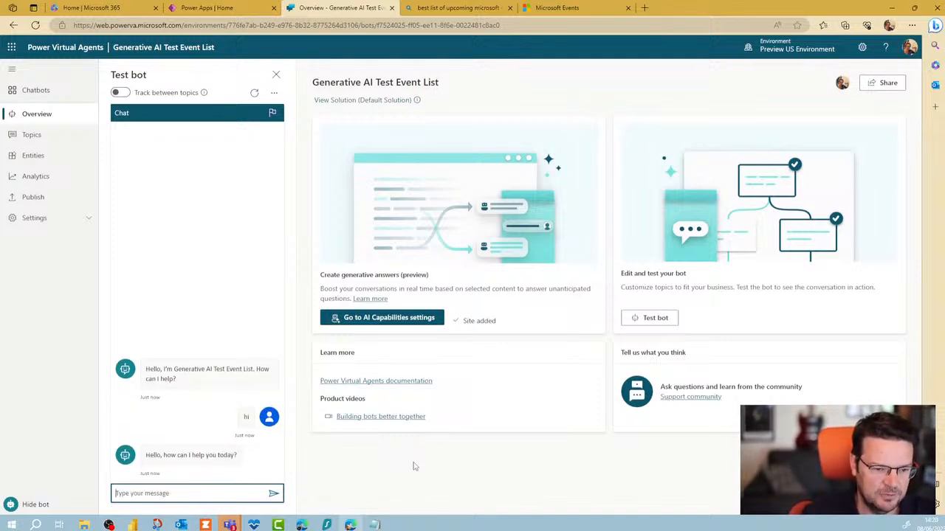
text(I want a list)
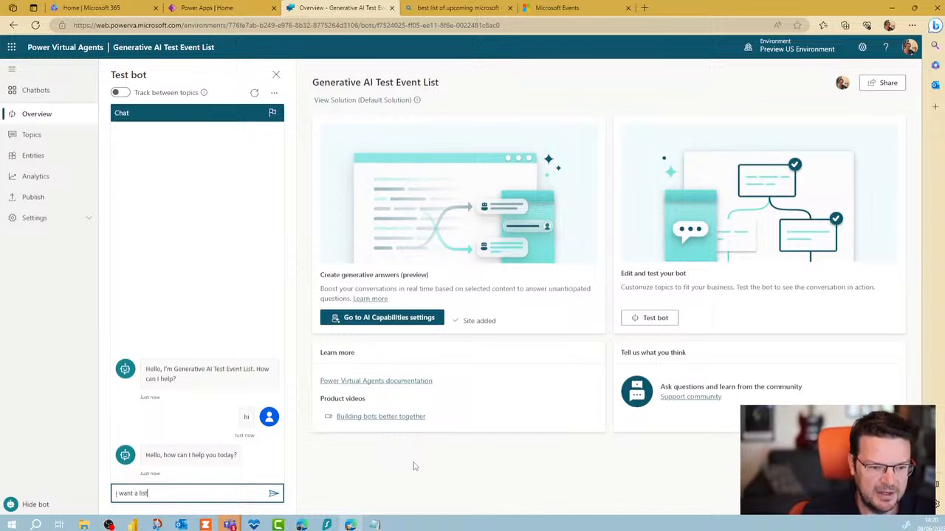
text( of MS events)
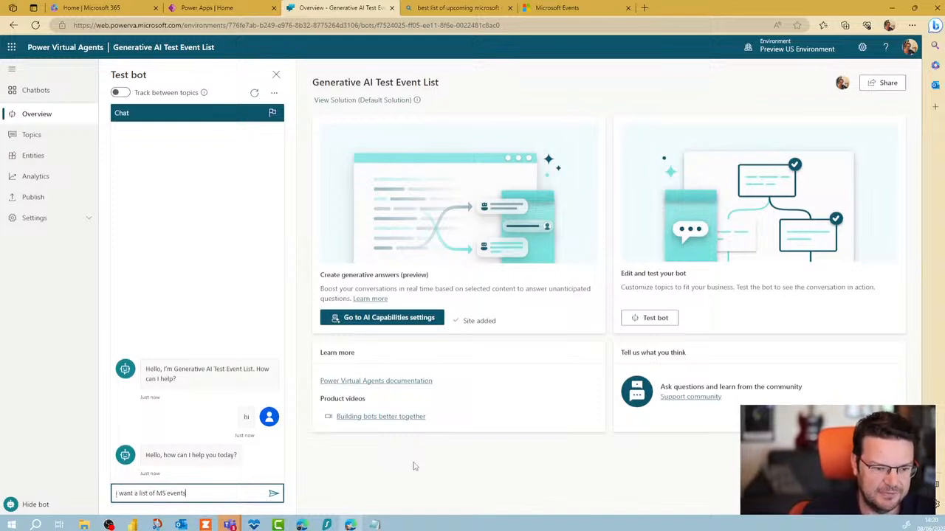
key(Return)
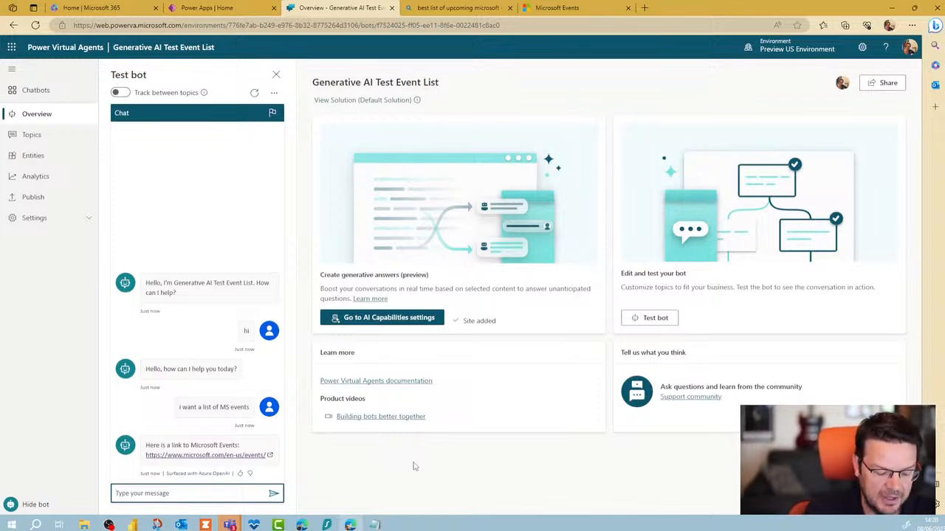
Ask the test bot "can you tell me if there are any events for the power platform in June?"
text(can you tell me)
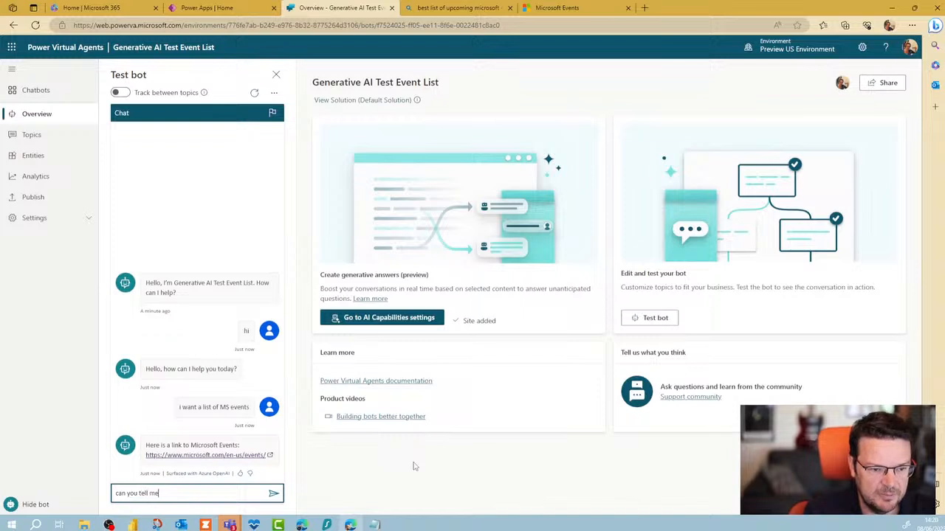
text( if there are any evens)
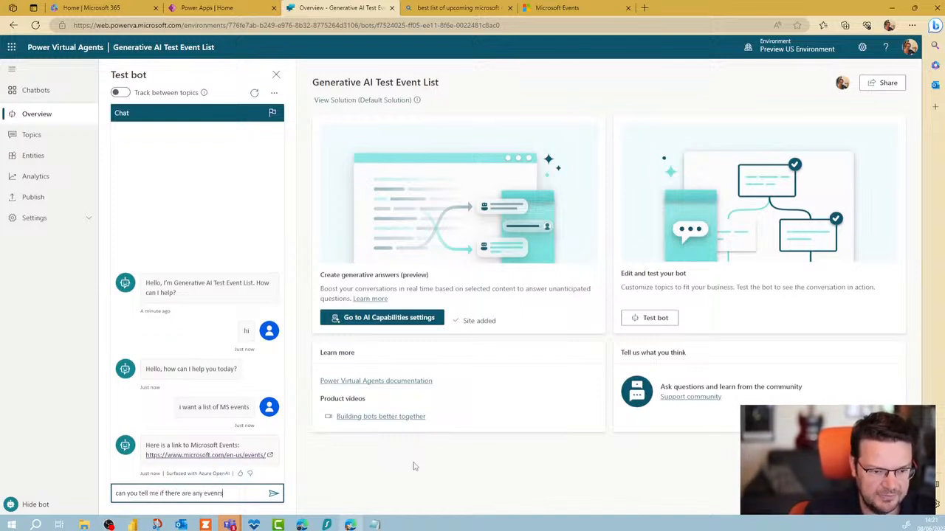
key(BackSpace)
key(BackSpace)
text(nts for the)
text( power pla)
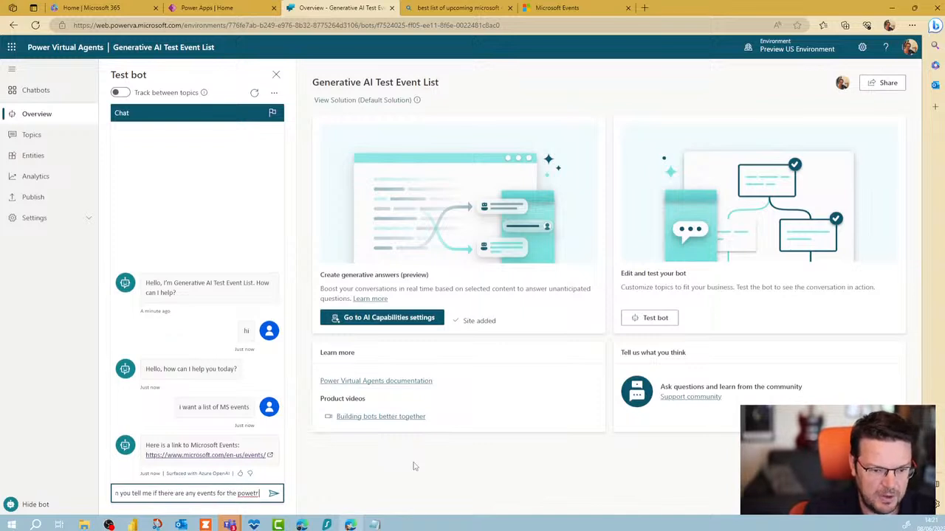
text(tfor)
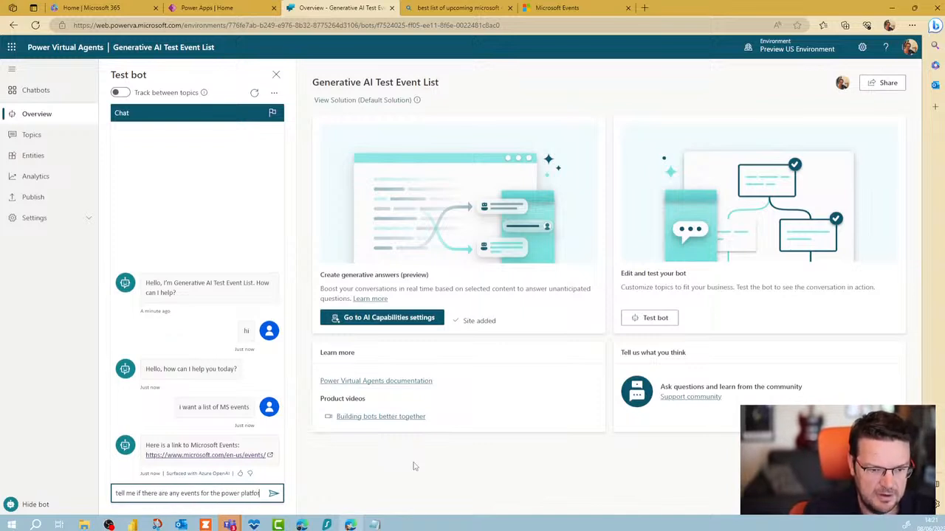
text(m in June?)
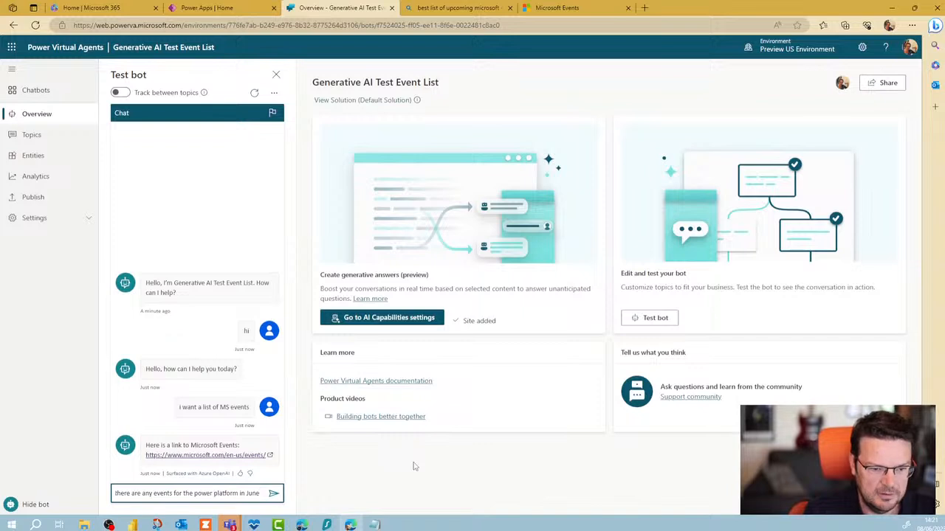
key(Return)
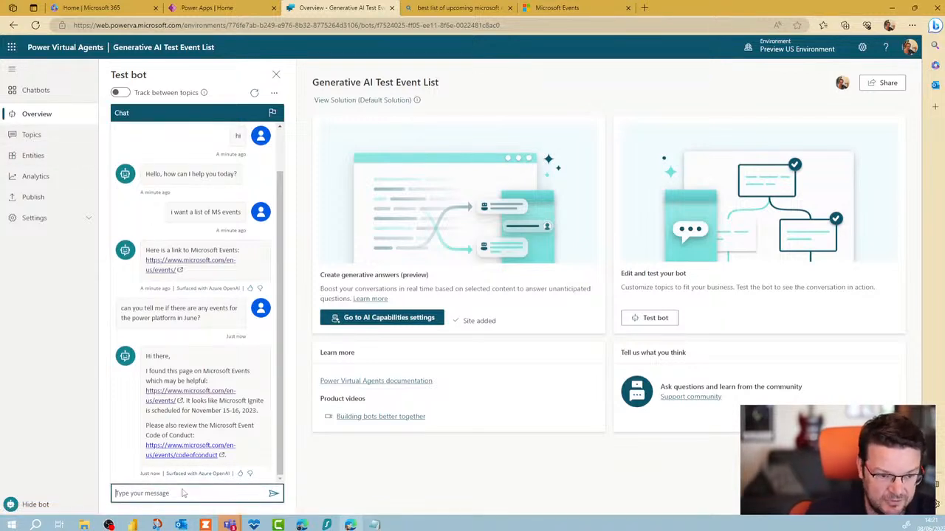
Ask the test bot "are there any events related to power virtual agent"
text(are there any e)
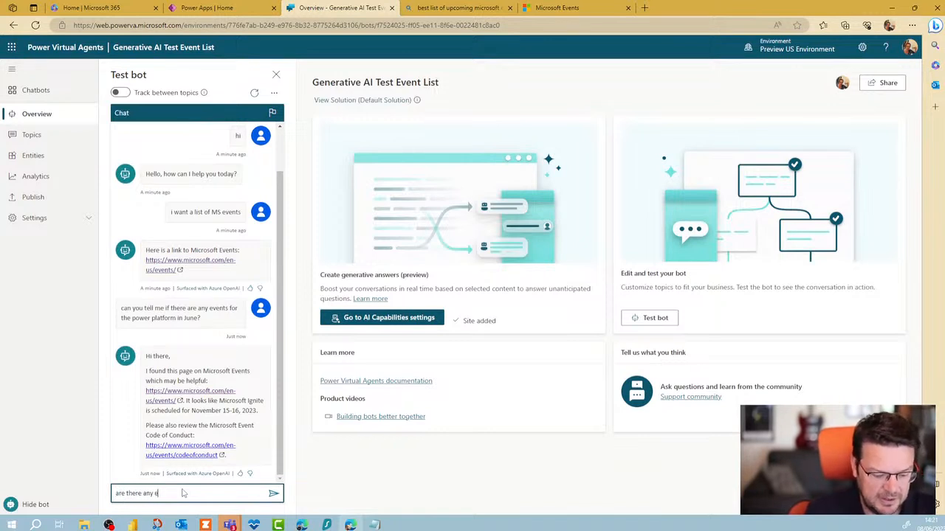
text(vents related to )
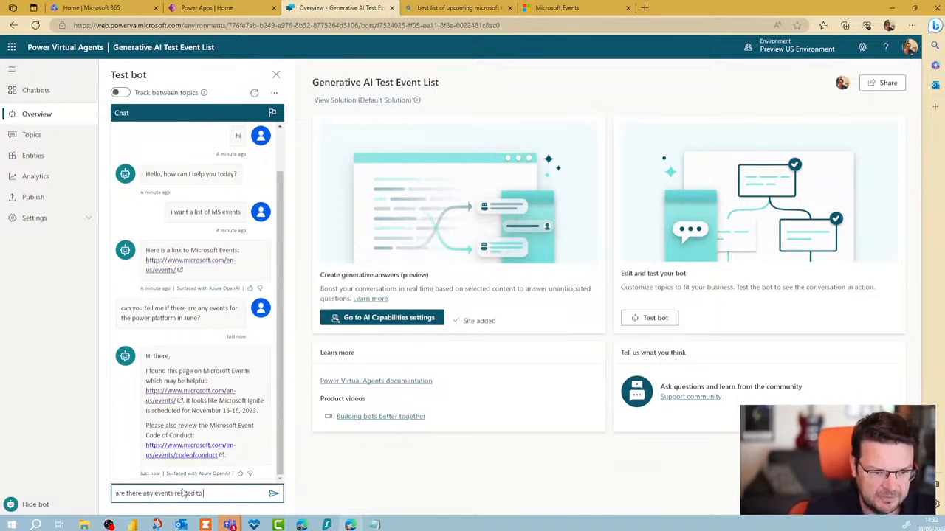
text(power virt)
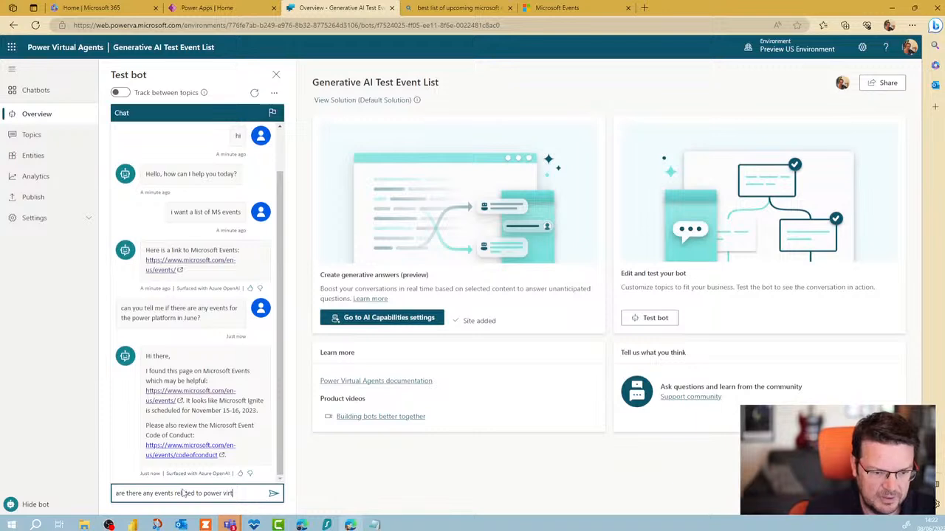
text(ual agent)
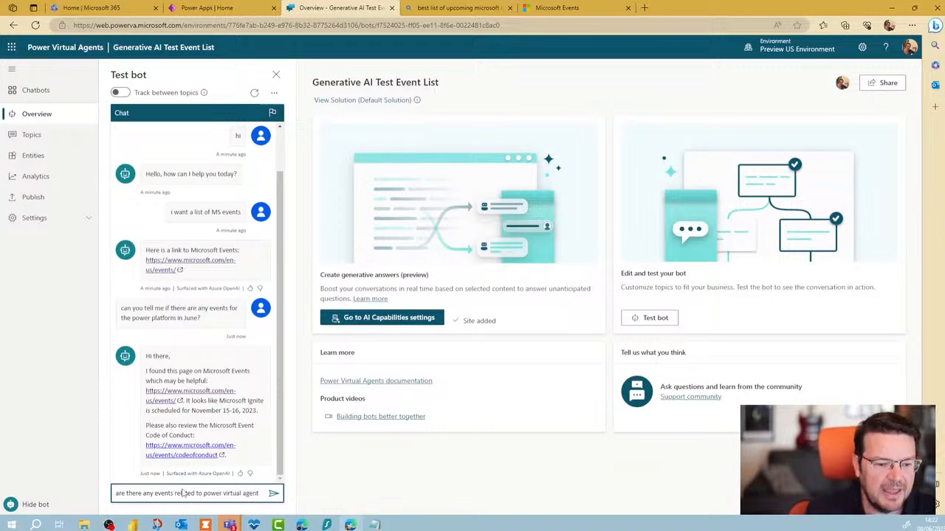
key(Return)
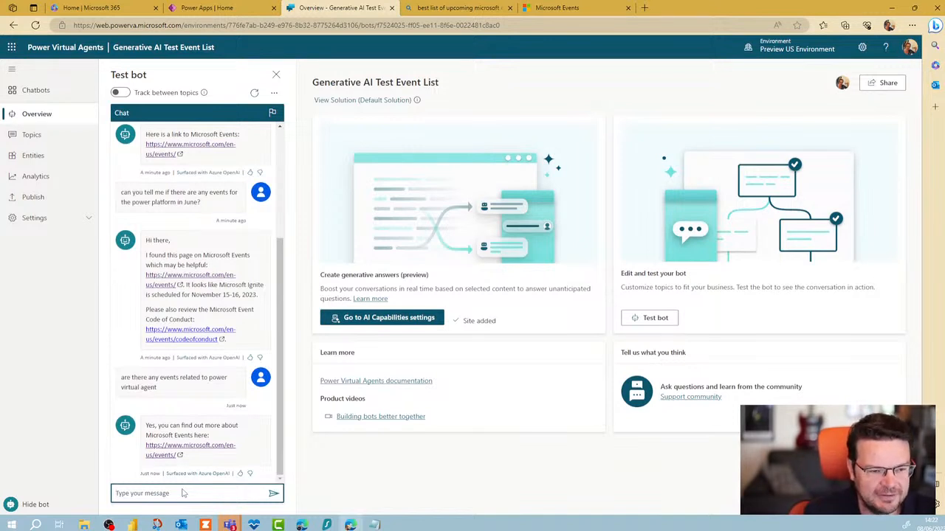
click(184, 494)
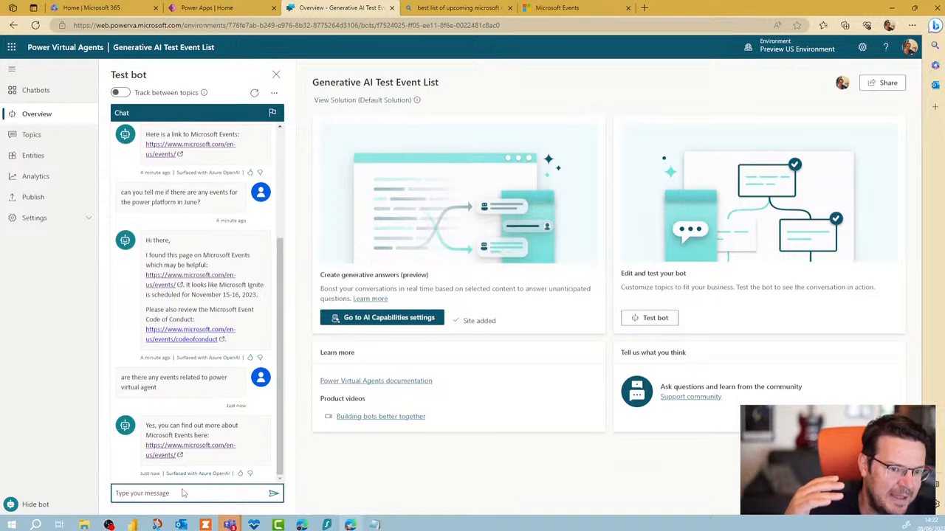
Examine the Greeting topic's flow against the test chat, allowing clipboard access, and view the list of system topics
click(35, 137)
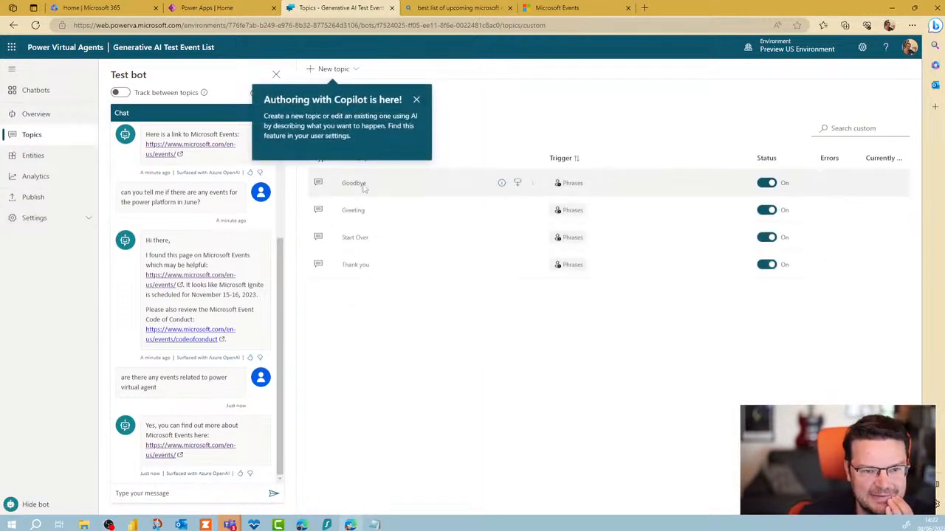
click(416, 100)
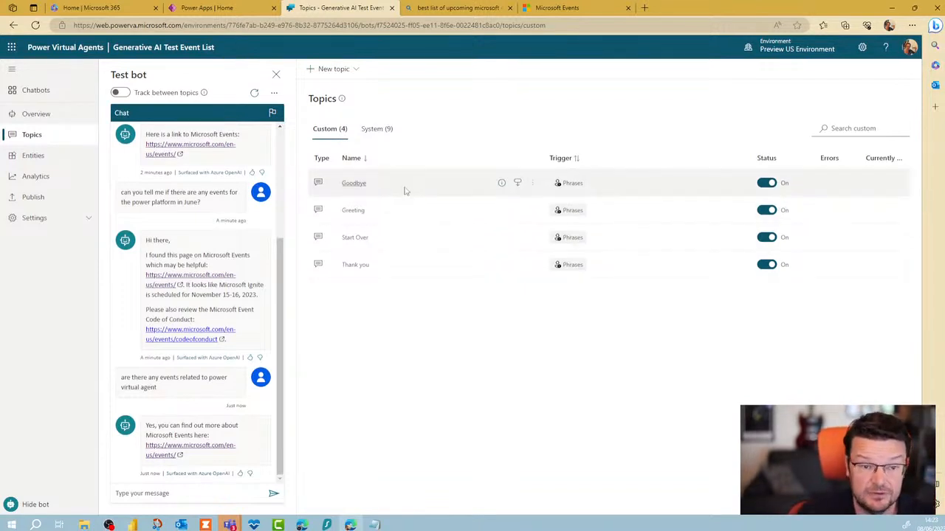
click(353, 211)
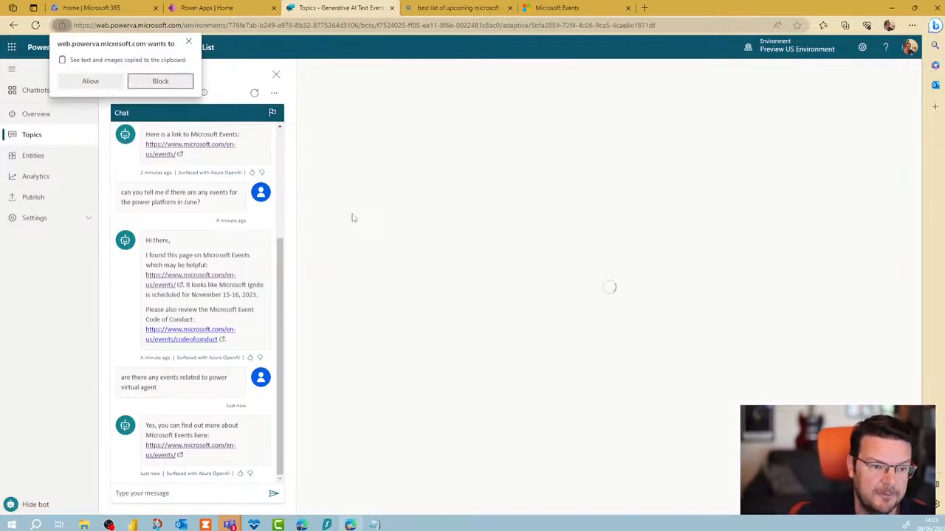
click(90, 81)
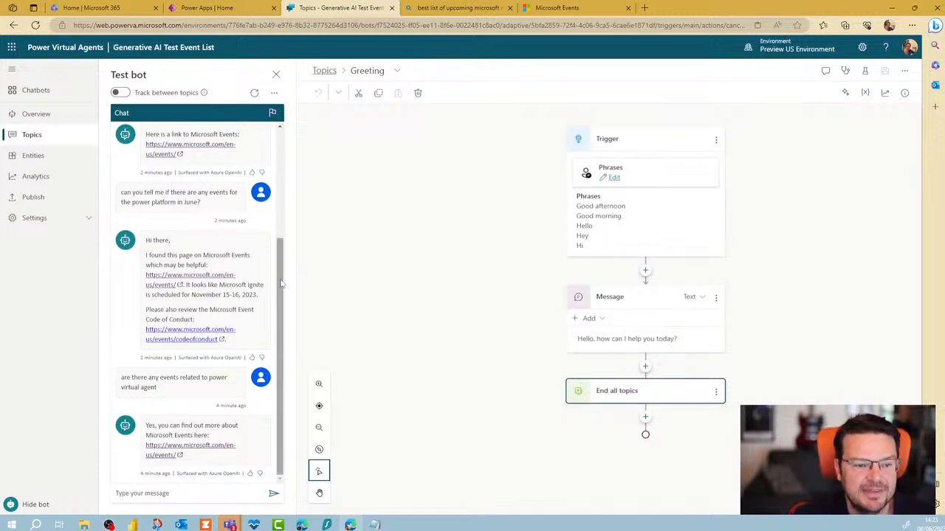
scroll(281, 284, up, 3)
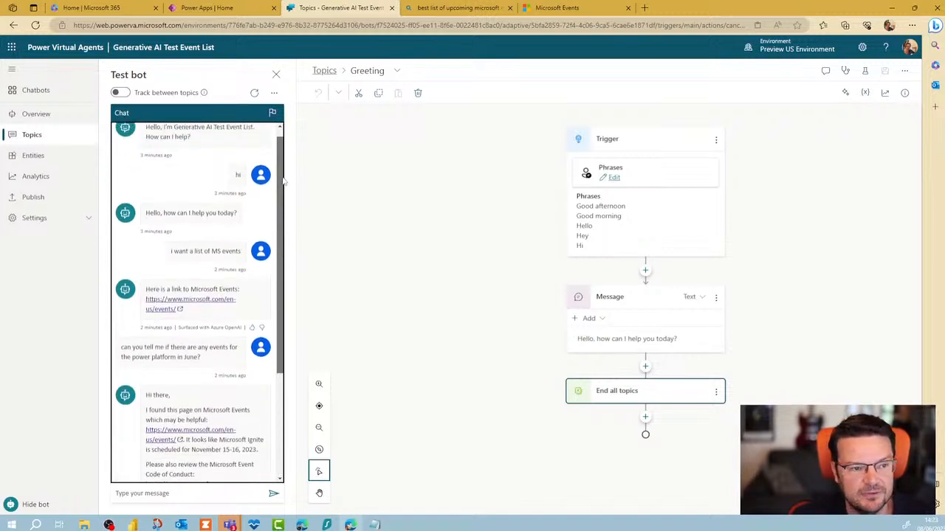
click(24, 136)
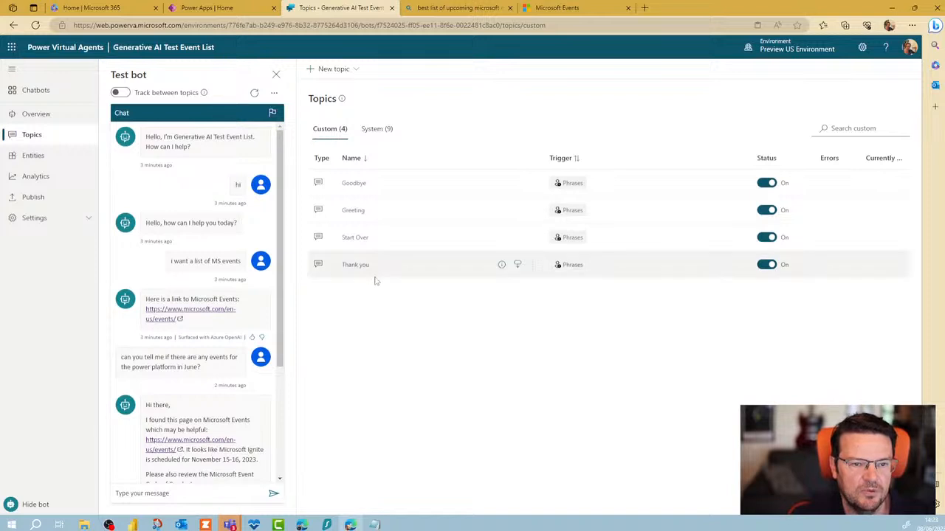
click(376, 129)
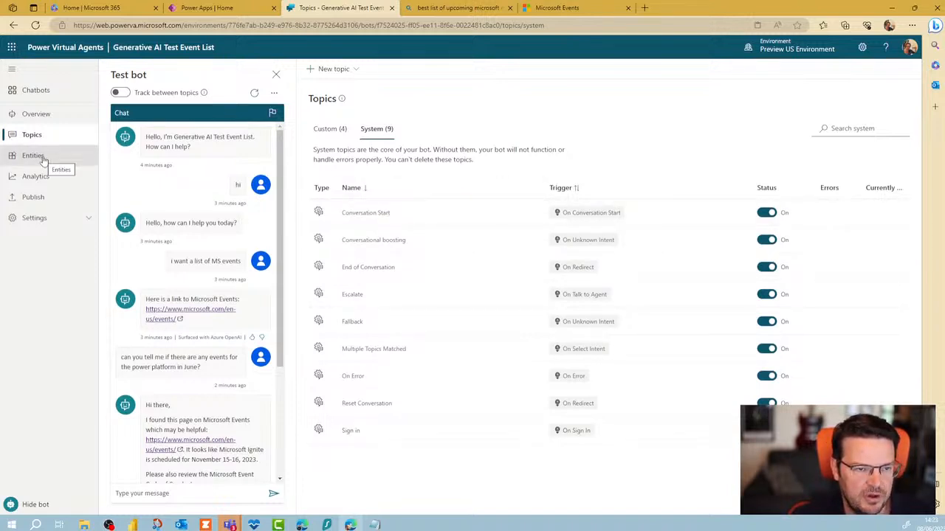
Turn on tracking between topics, restart the test conversation and send "hi" to the bot
click(121, 93)
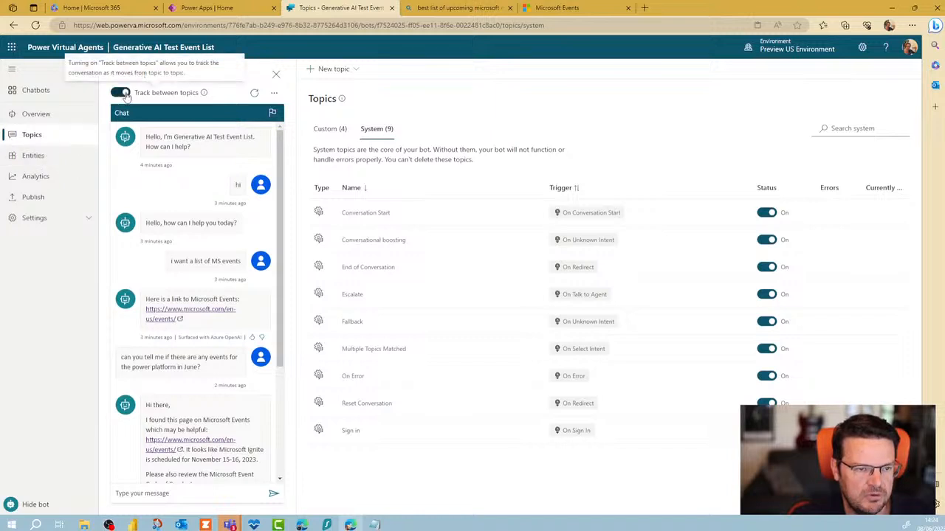
click(254, 93)
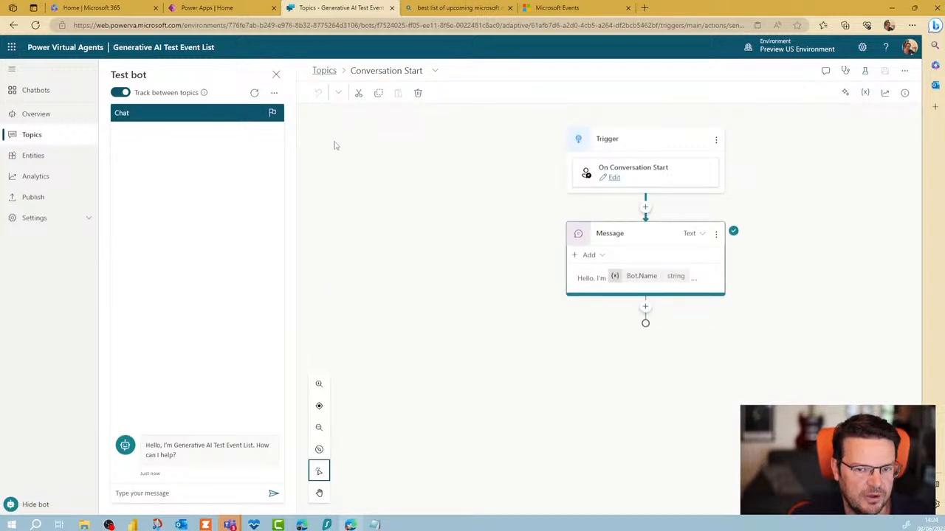
click(183, 494)
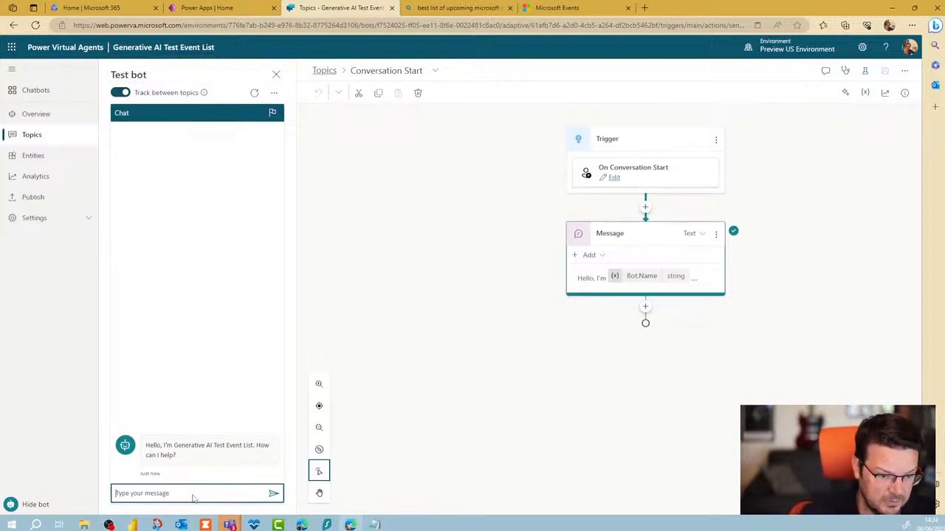
text(hi)
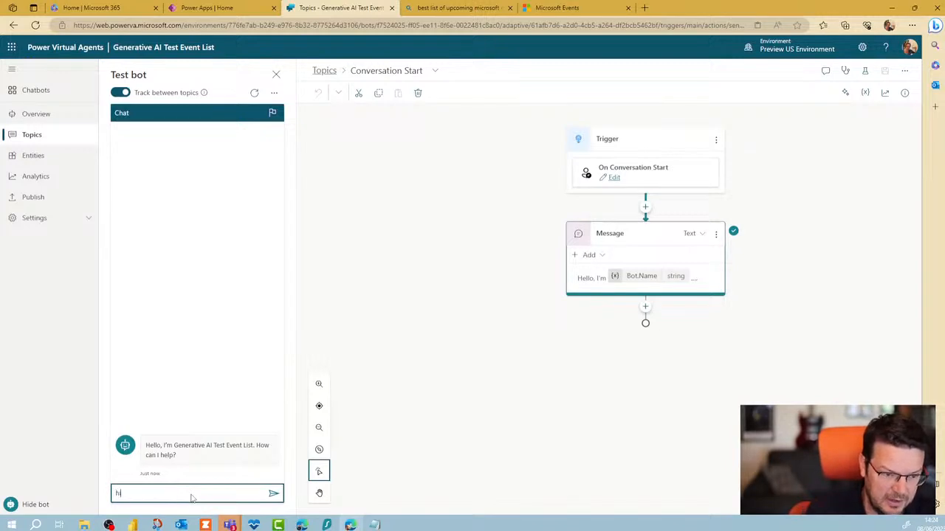
key(Return)
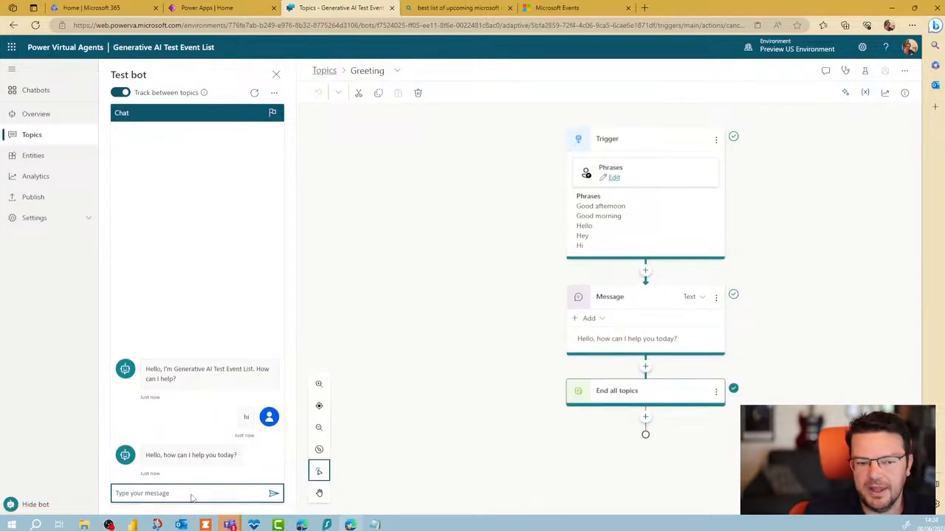
Ask the test bot "i want to know about microsoft events"
text(i want to)
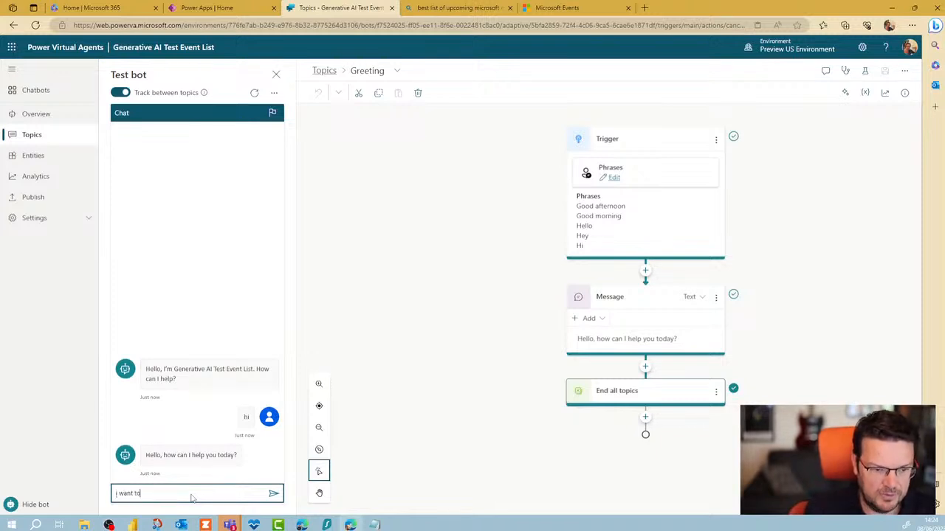
text( know about mi)
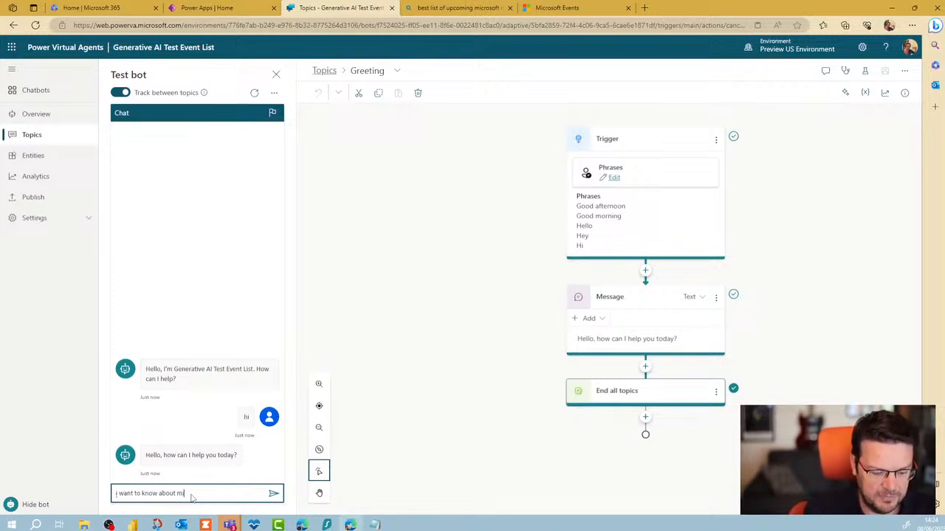
text(crosoft events)
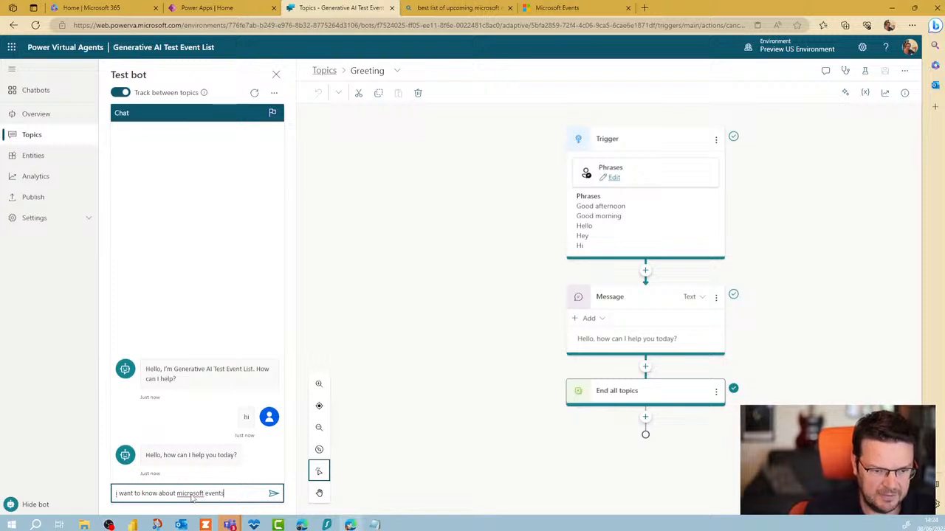
key(Return)
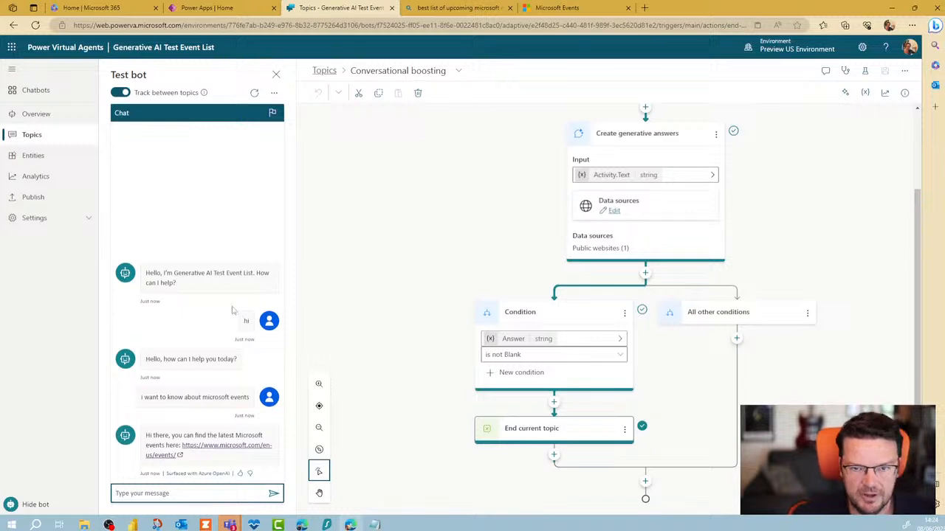
Review the Conversational boosting topic's trigger and open the data sources of its Create generative answers node for editing
scroll(505, 242, up, 2)
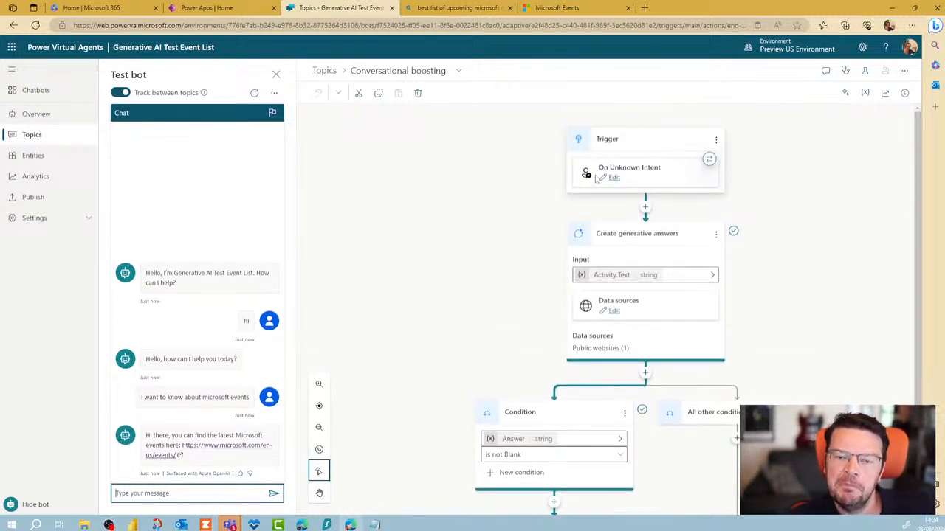
click(646, 172)
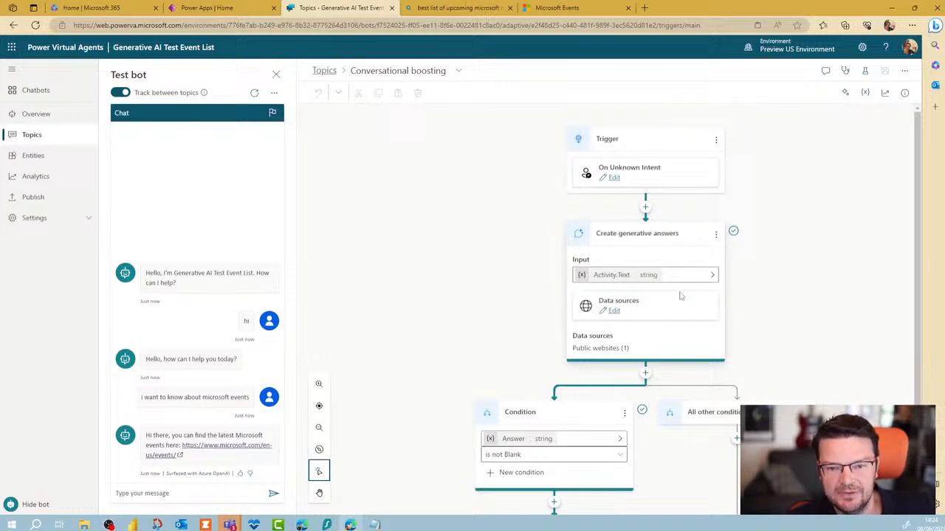
click(614, 310)
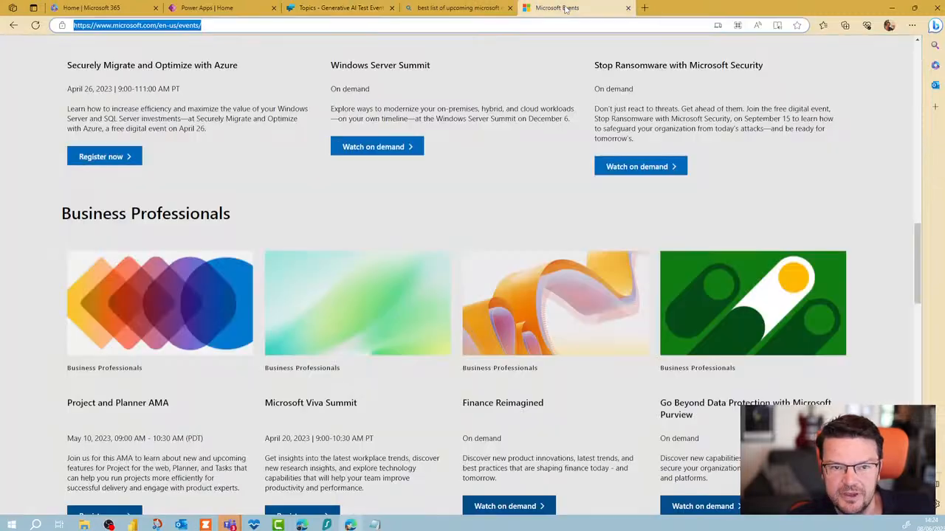
On the Microsoft Events website, open the catalog of all events and look through the listed entries
click(557, 8)
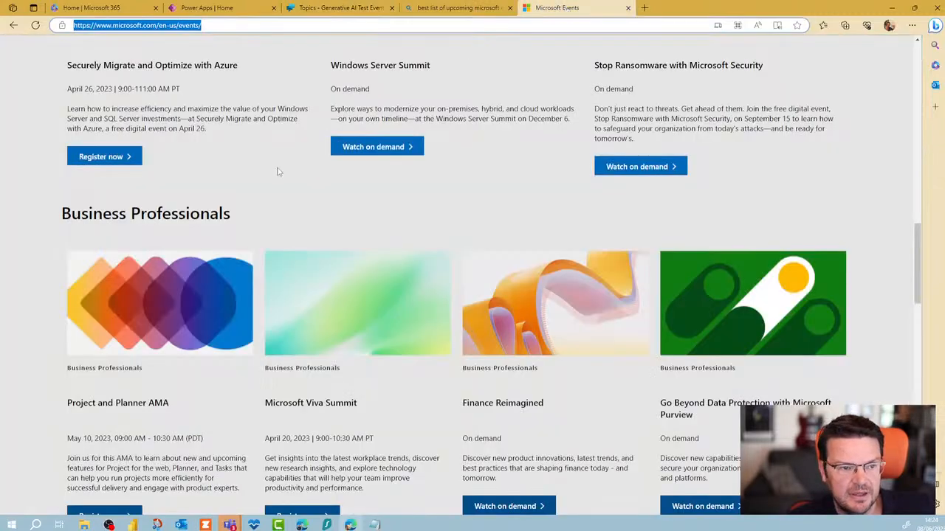
scroll(278, 171, up, 5)
scroll(278, 171, up, 10)
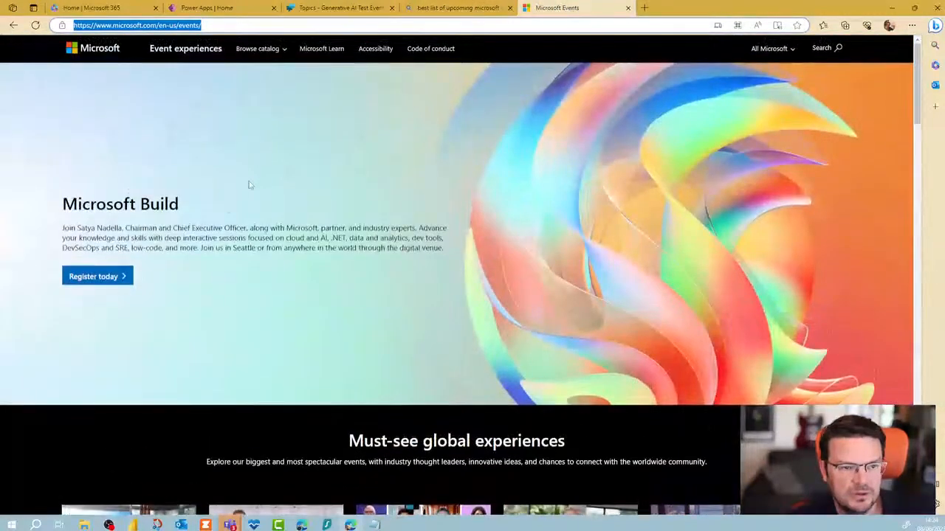
click(270, 53)
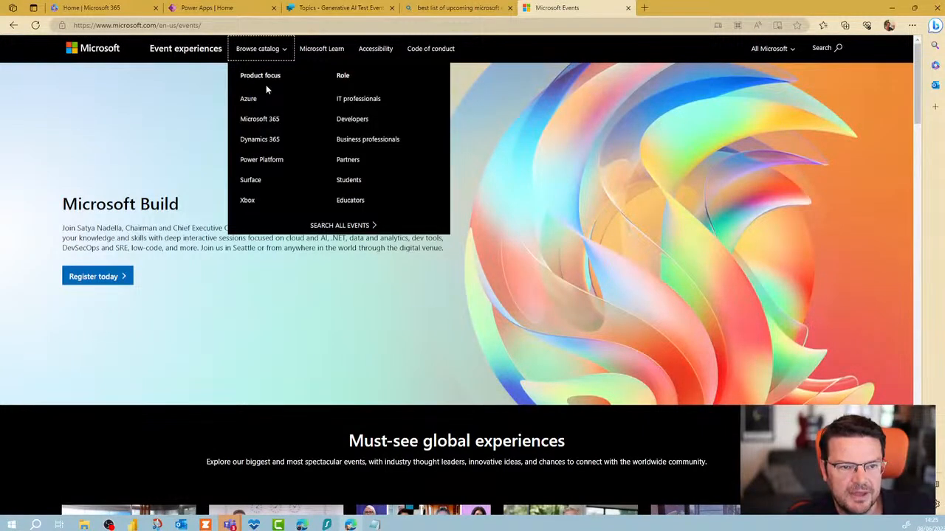
click(341, 225)
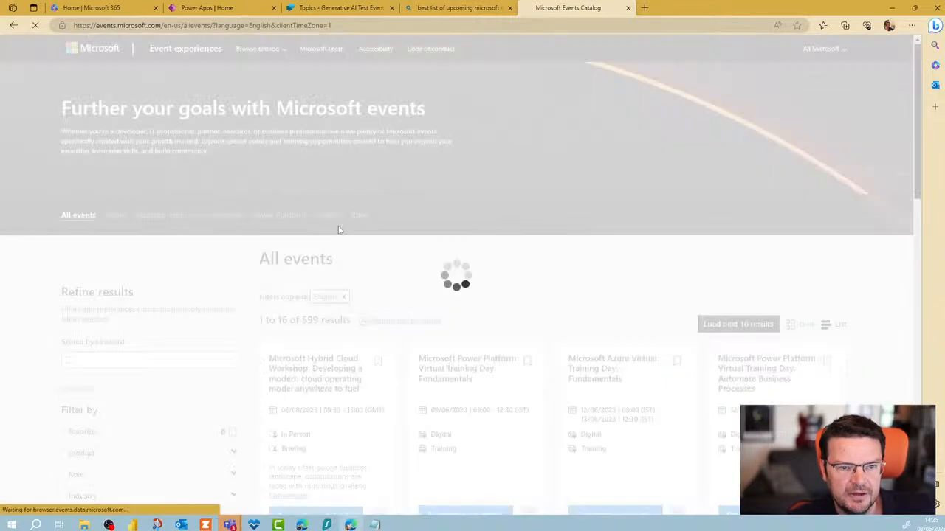
scroll(443, 258, down, 5)
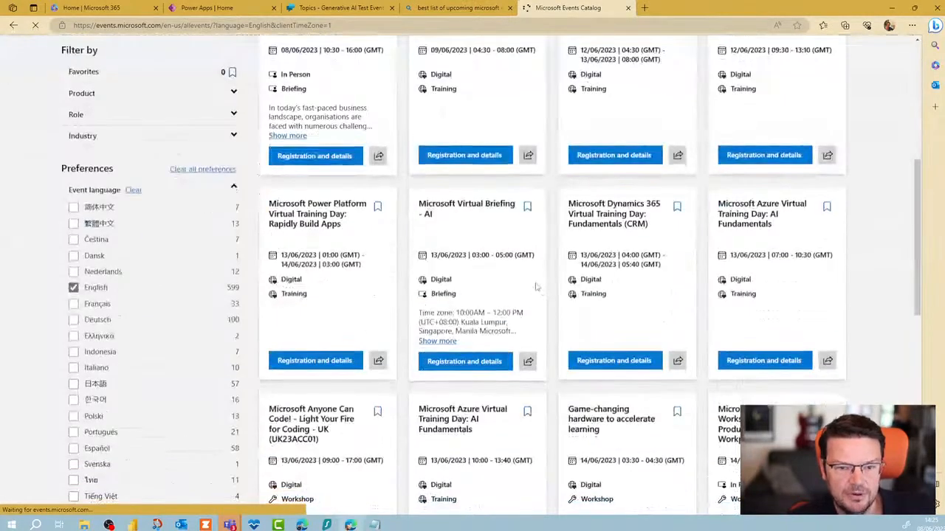
scroll(539, 291, up, 5)
click(258, 48)
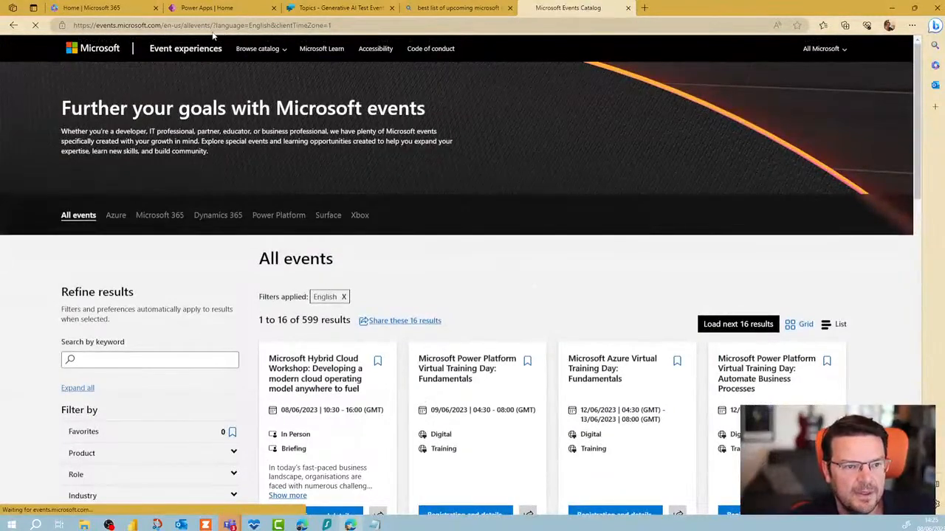
drag(214, 26, 67, 31)
key(ctrl+c)
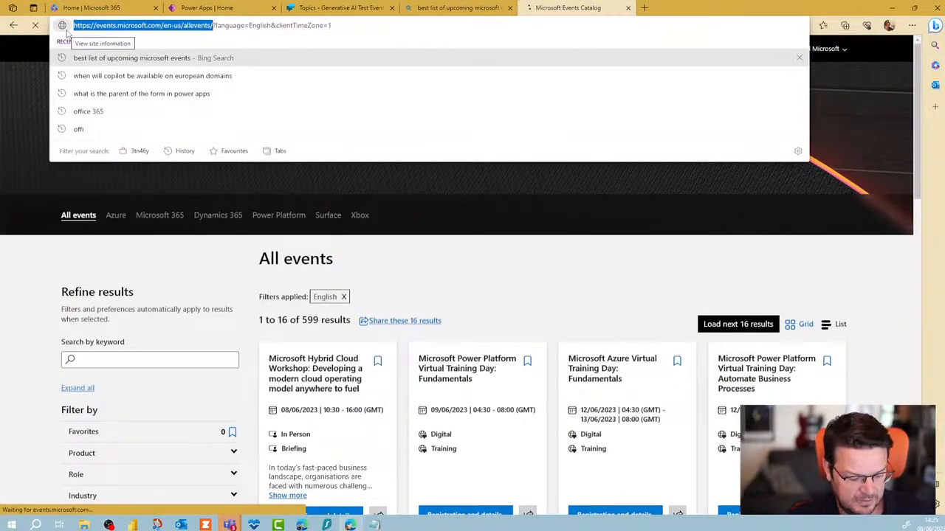
click(327, 8)
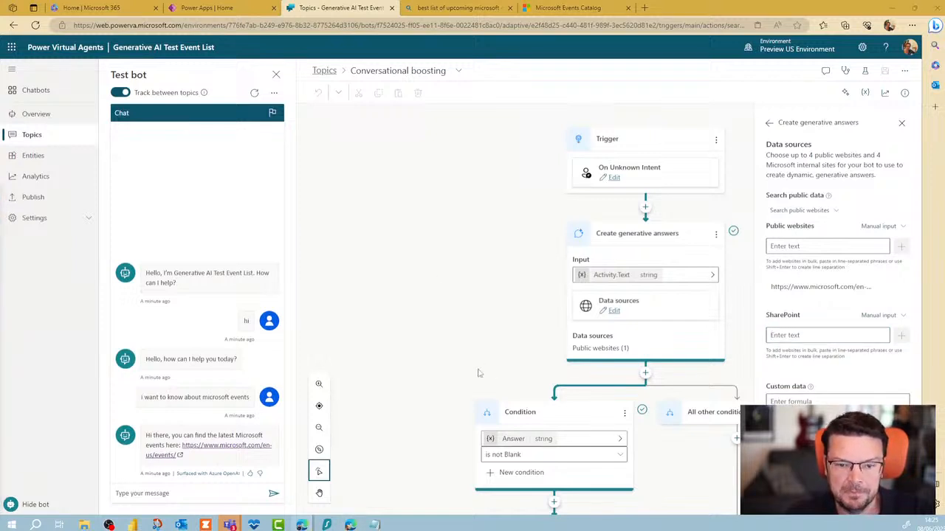
mouse_move(839, 290)
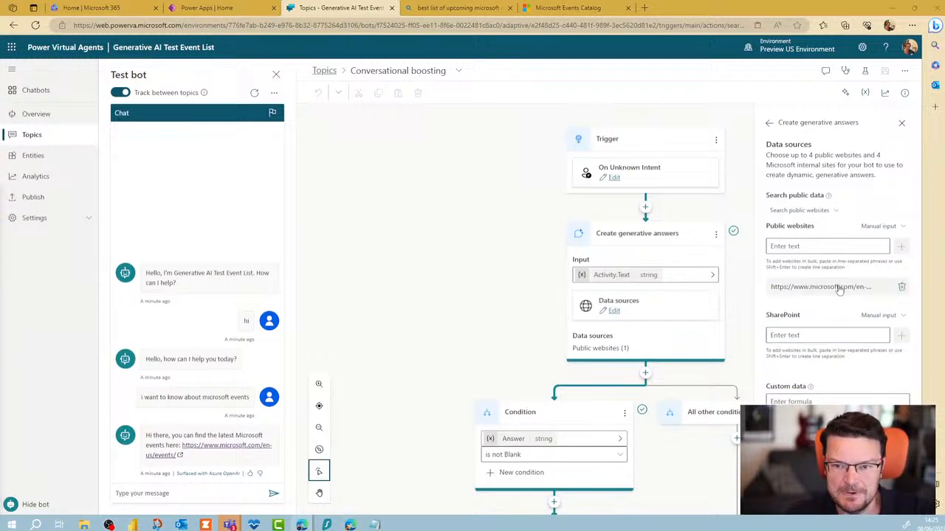
click(901, 286)
click(821, 251)
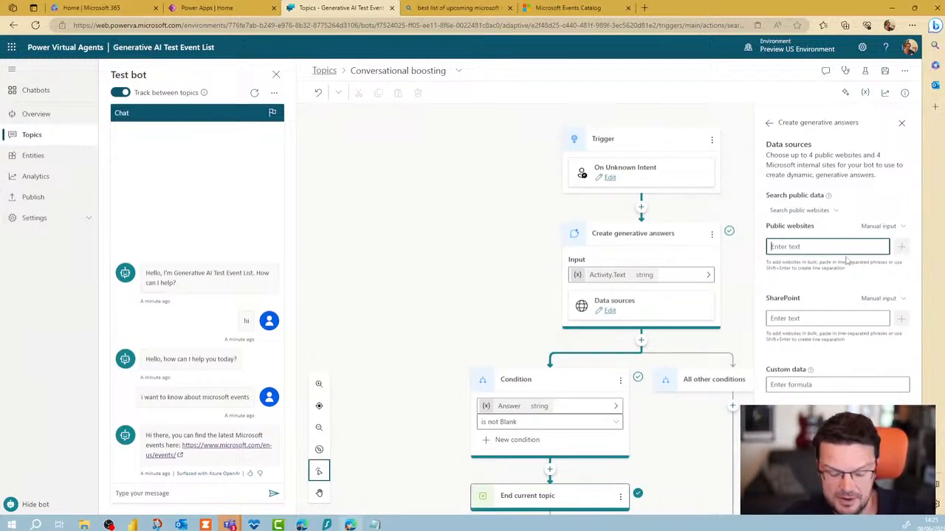
key(ctrl+v)
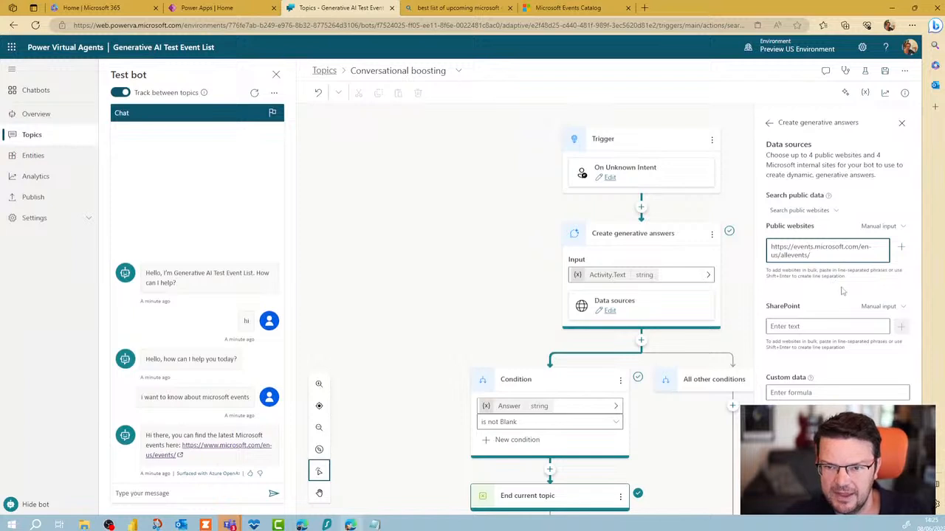
drag(842, 289, 839, 289)
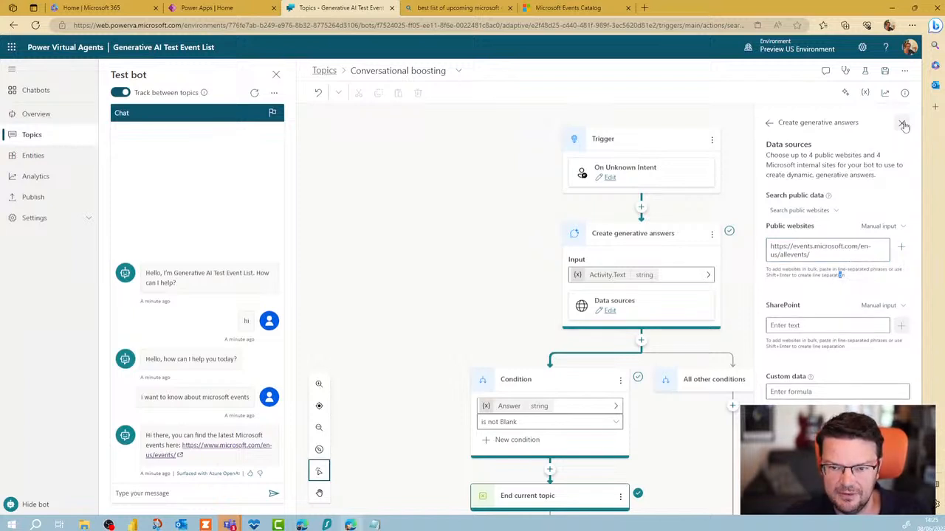
Restart the test conversation, choose not to leave the topic page, and send "hi" to the bot
click(254, 94)
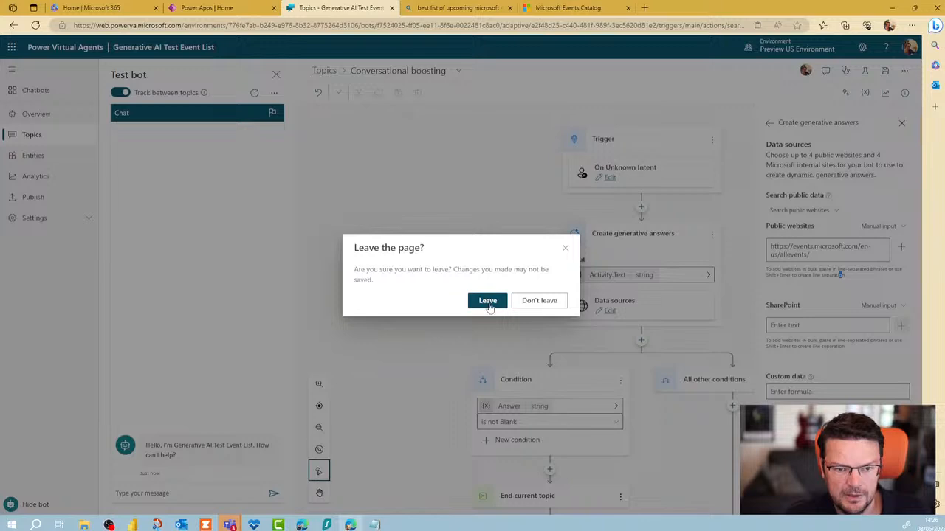
click(549, 303)
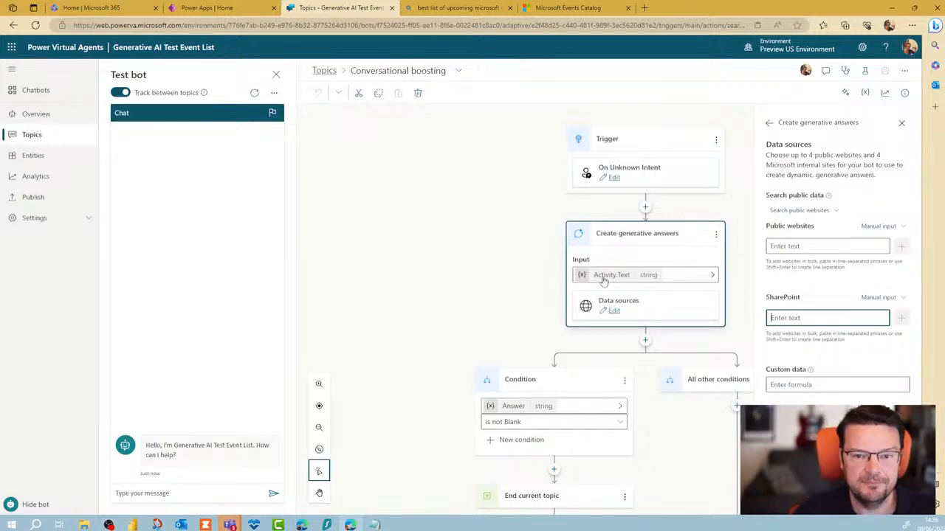
click(204, 493)
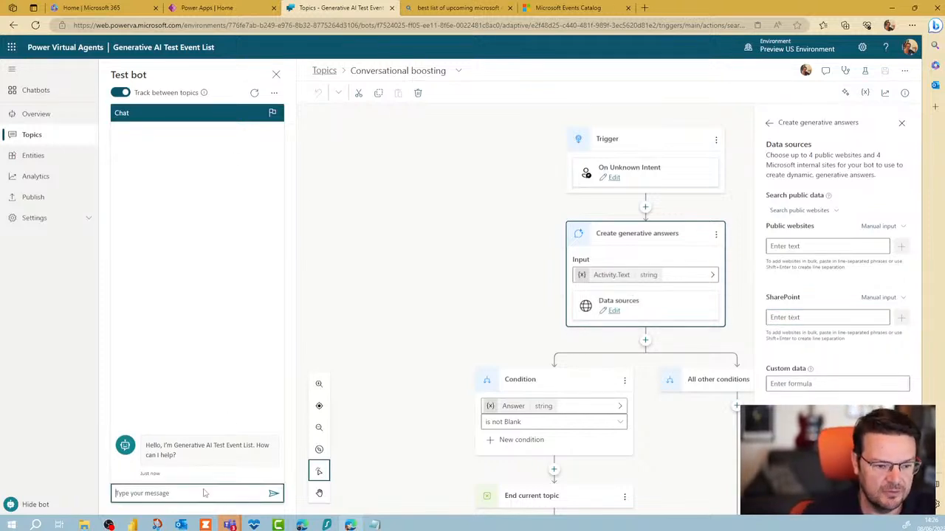
text(hi)
key(Return)
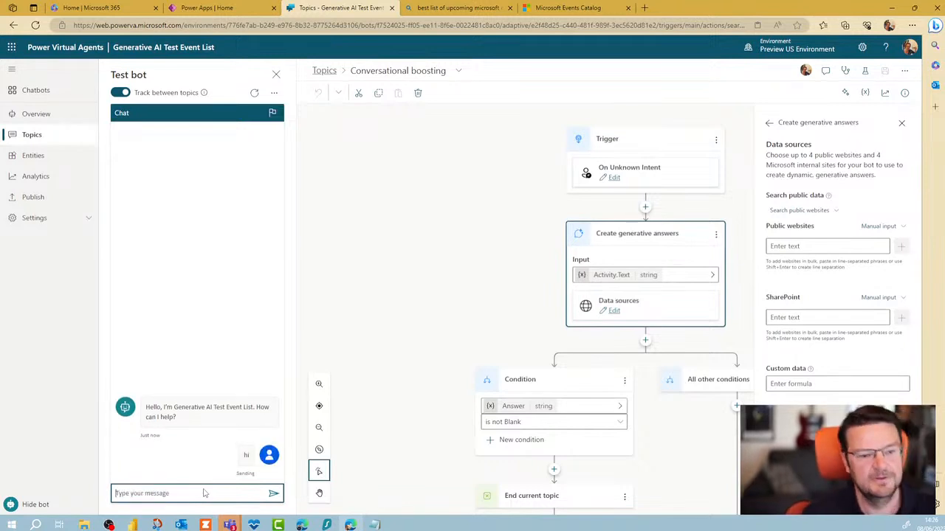
Ask the test bot "i need to find training on power apps"
click(197, 497)
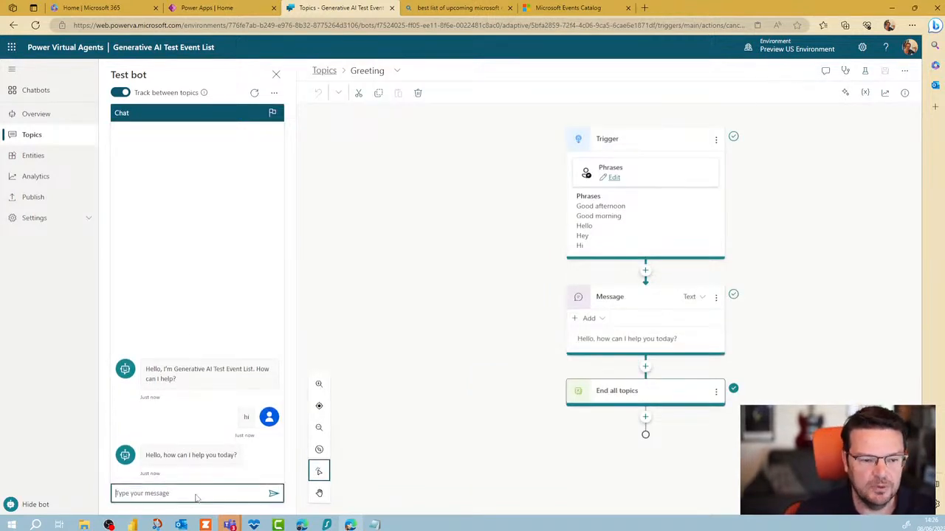
text(i)
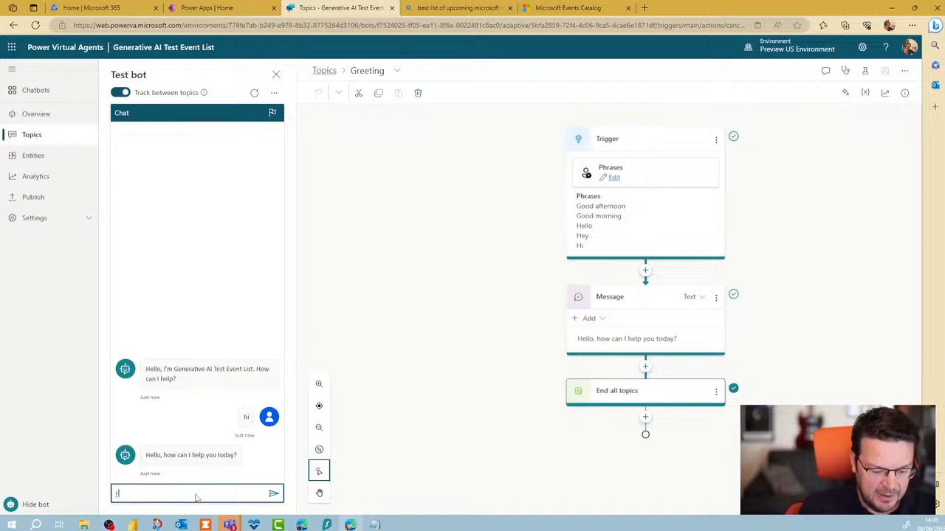
text( need to find training on)
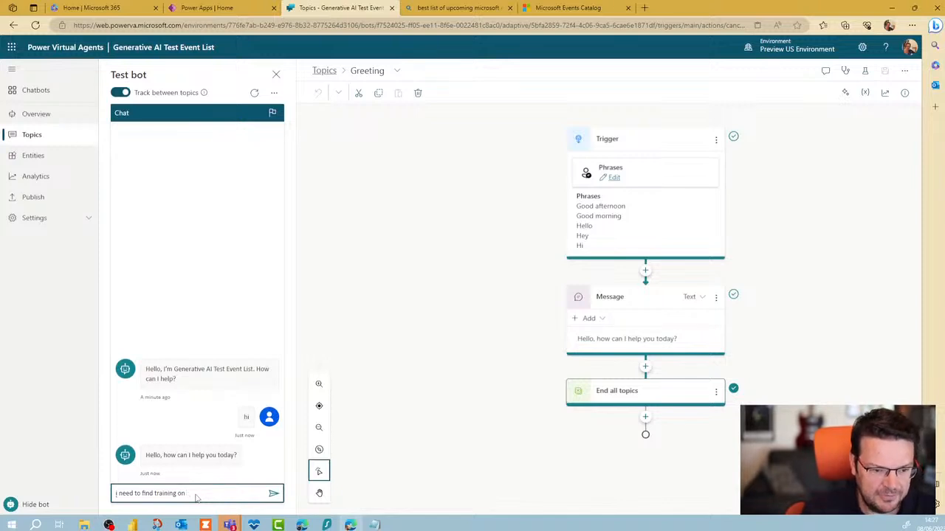
text(power apps)
key(Return)
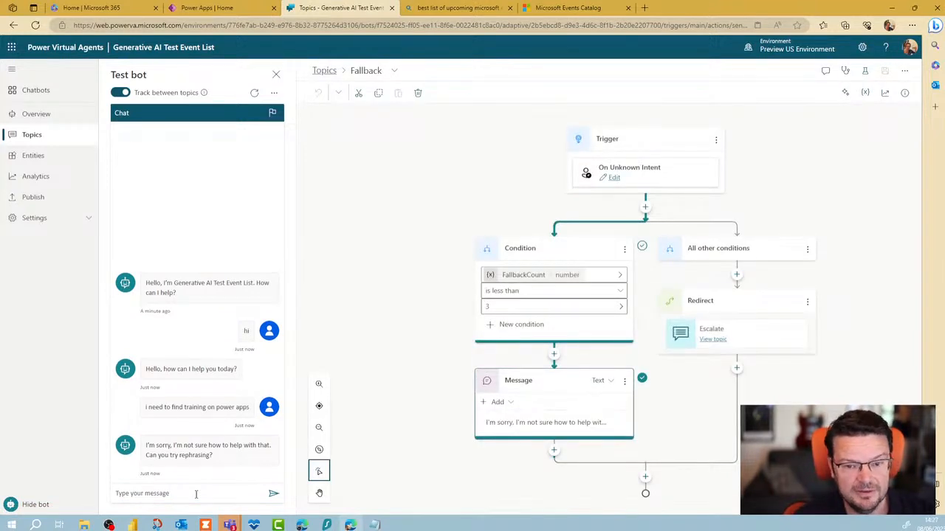
Ask the test bot "can you show me the events for Microsoft training"
click(196, 494)
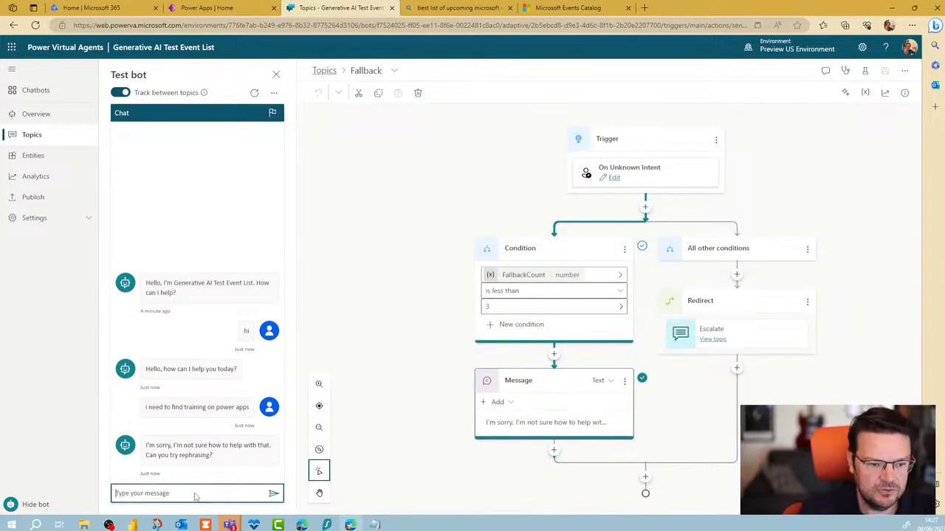
text(can you show me)
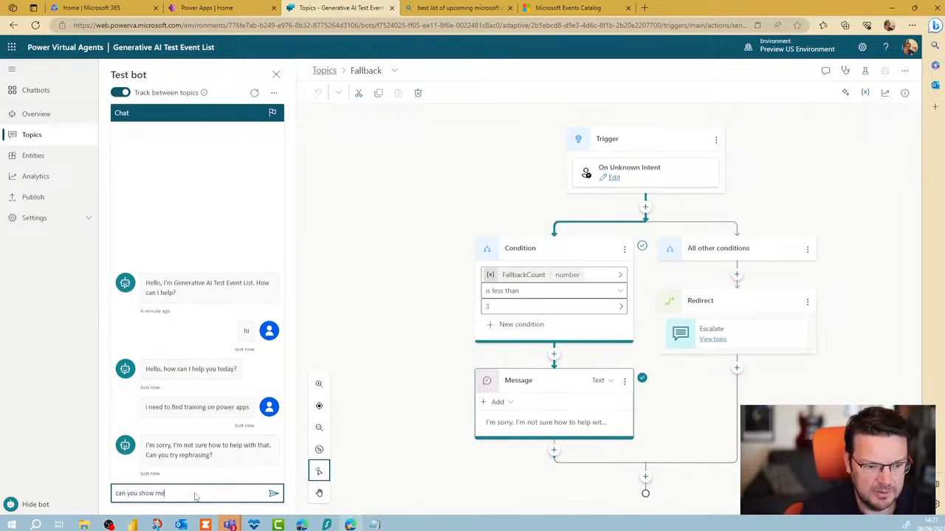
text( the events)
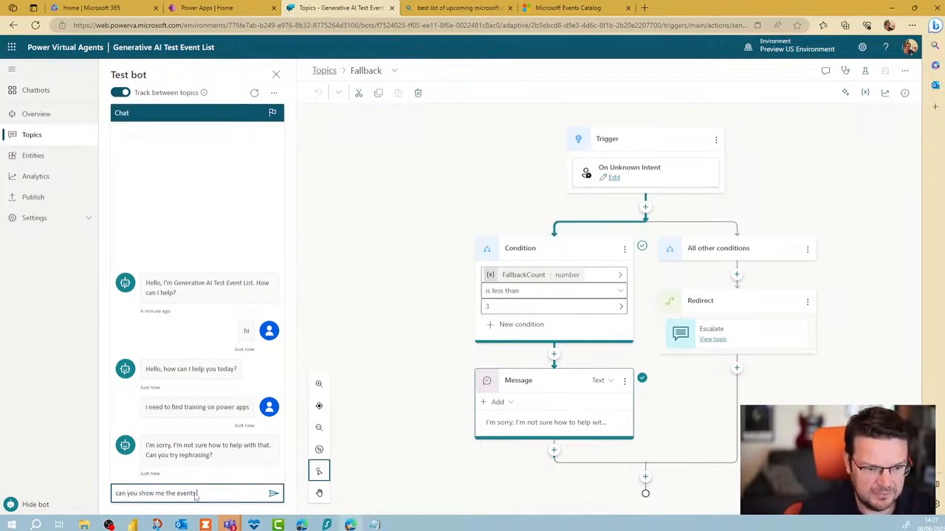
text( for Microsoft)
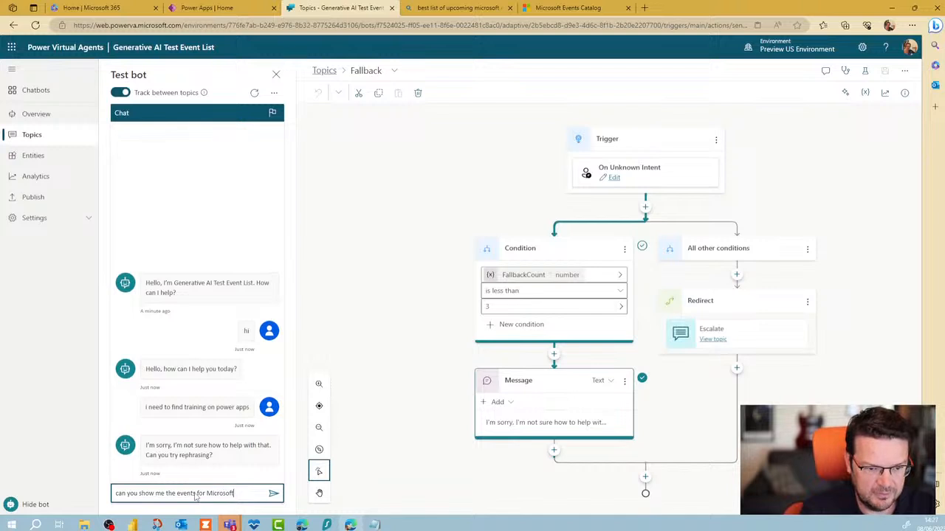
text( training)
key(Return)
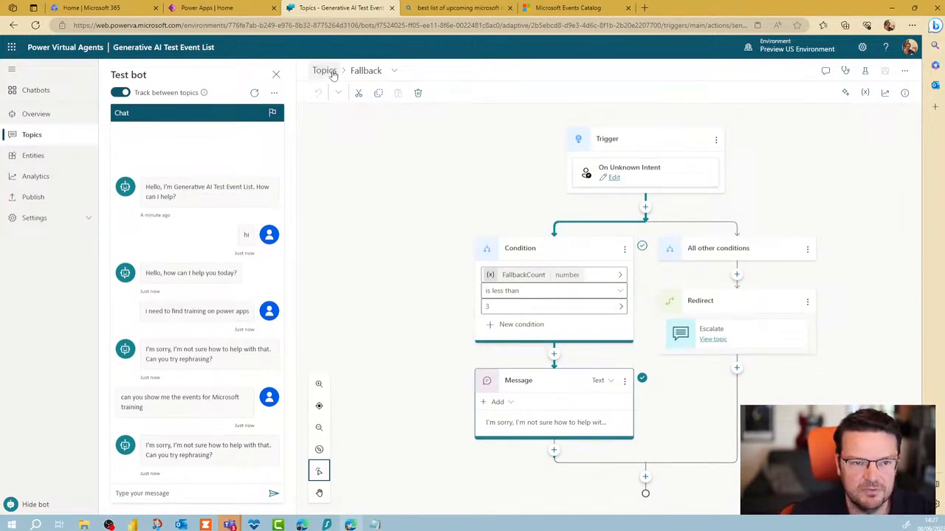
Switch from the Fallback topic to the Conversational boosting topic and restart the test conversation
click(396, 71)
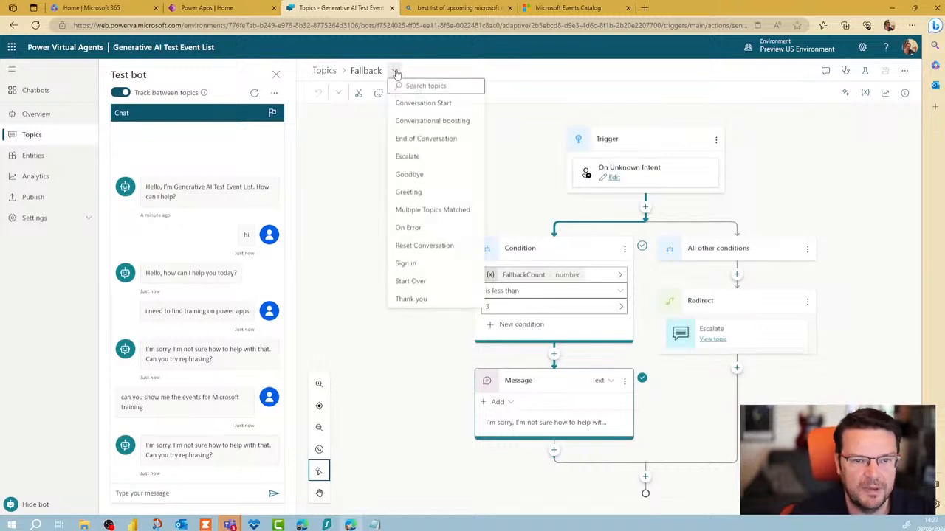
click(414, 121)
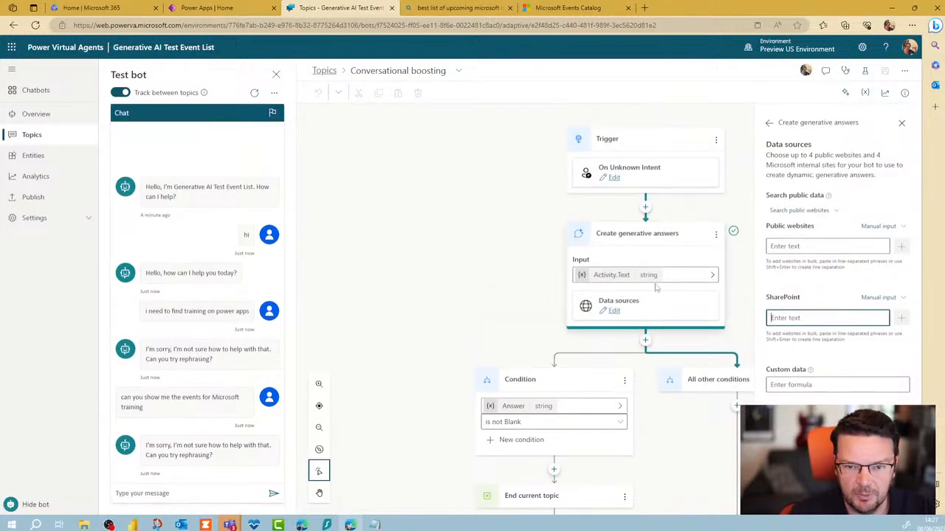
click(254, 92)
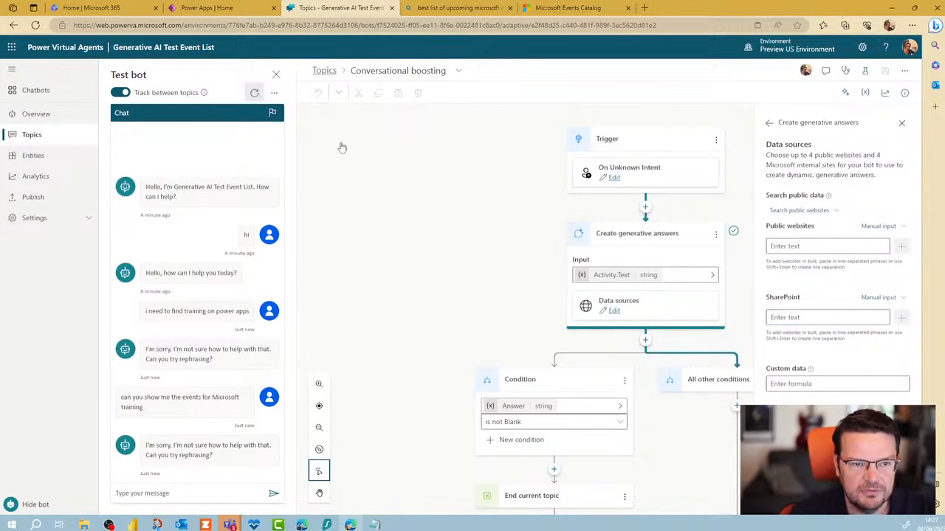
Greet the test bot with "hi" in the restarted conversation
click(197, 497)
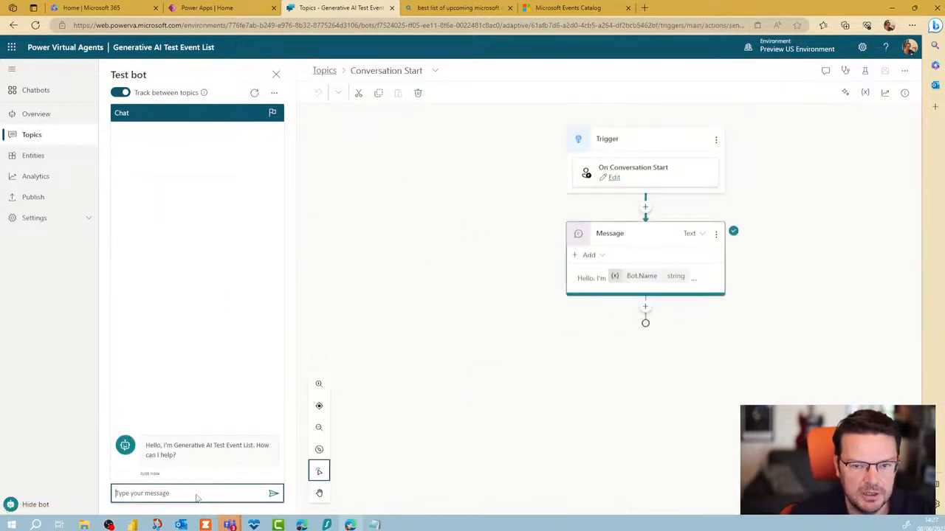
text(hi)
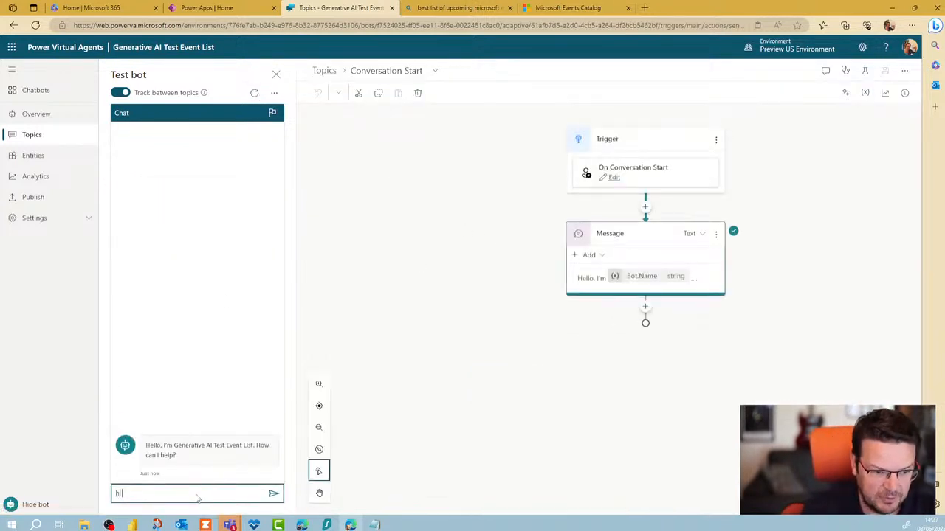
key(Return)
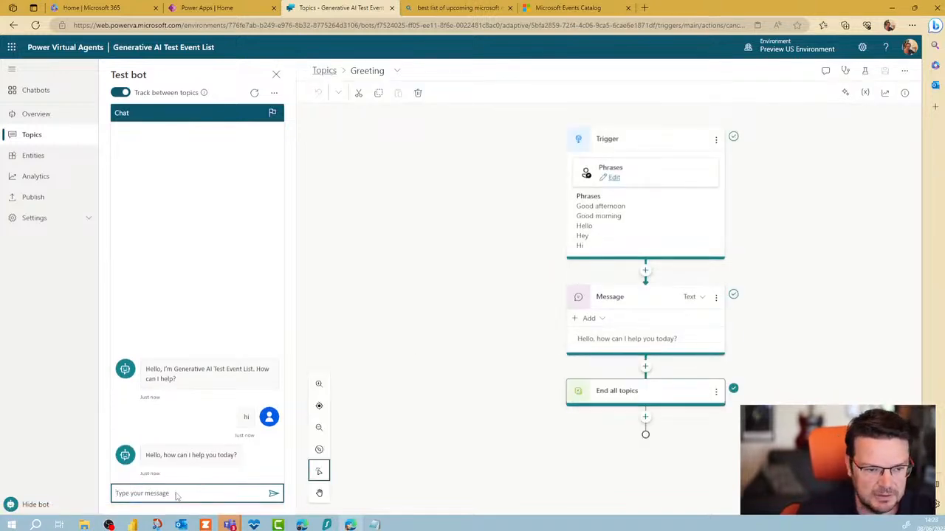
Ask the test bot "give me a list of MS events"
text(give me)
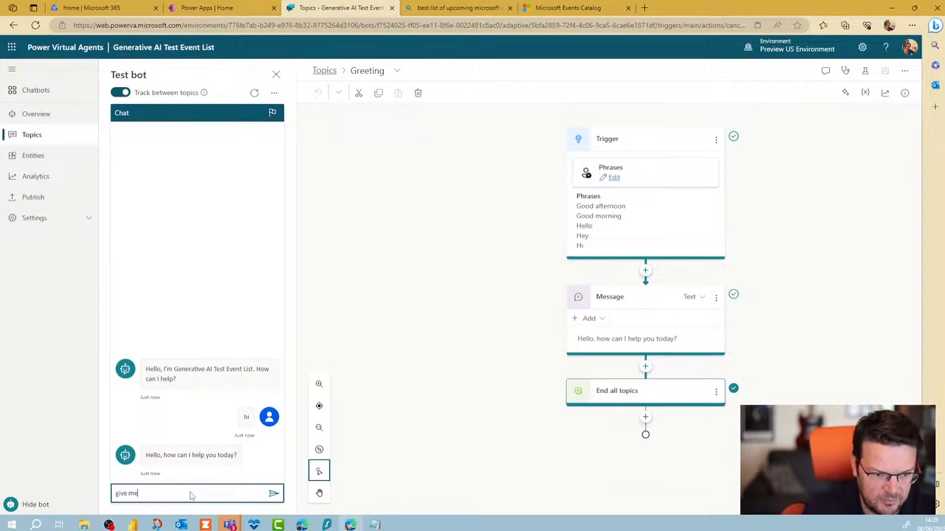
text( a list of MS ev)
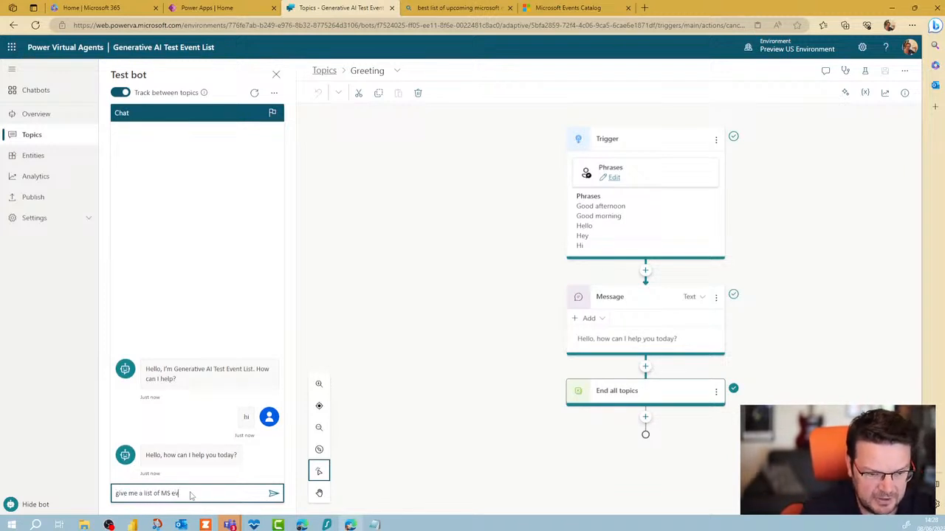
text(ents)
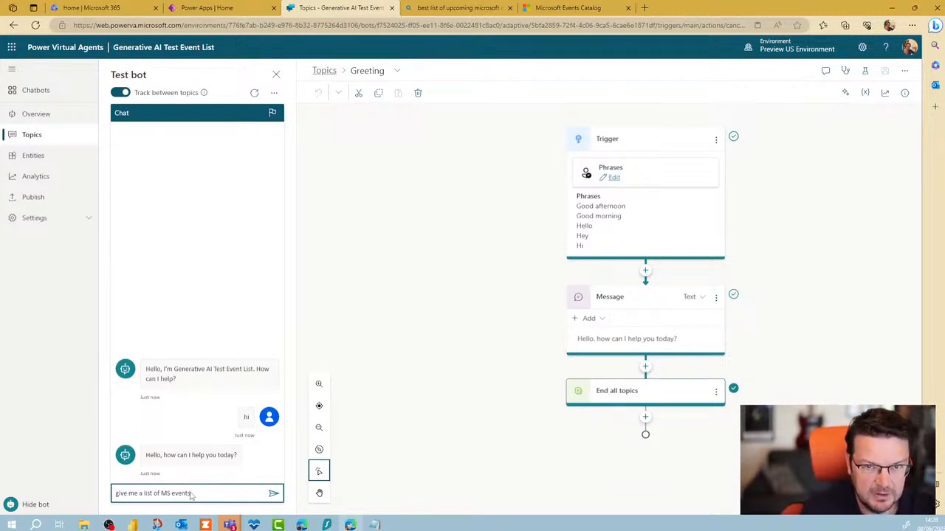
key(Return)
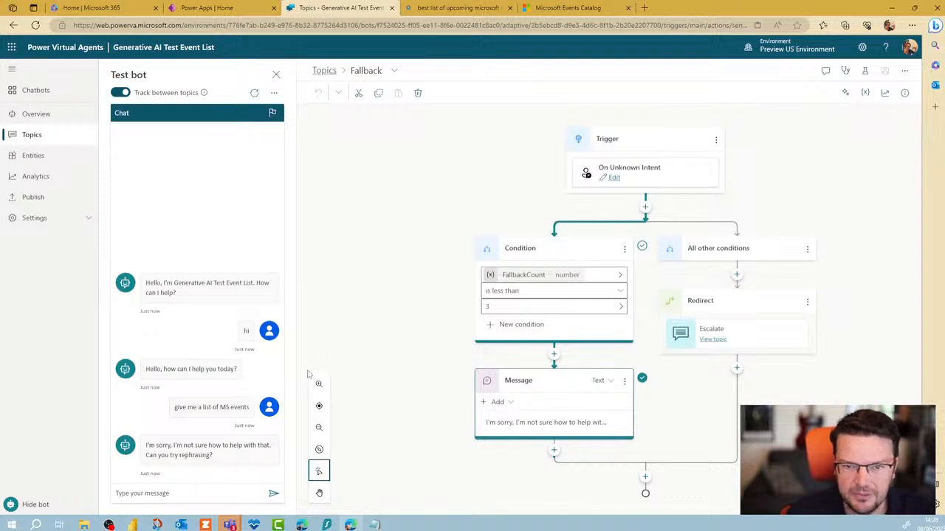
click(394, 70)
click(413, 122)
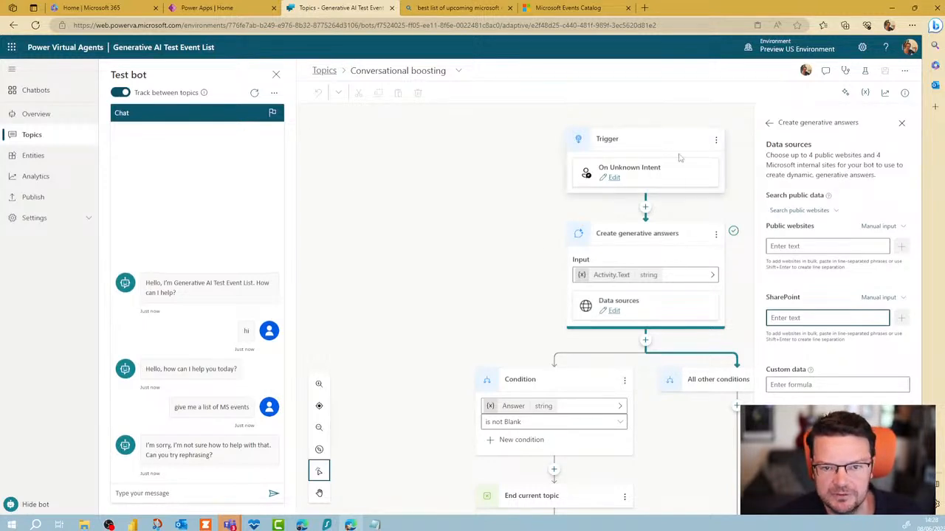
click(612, 313)
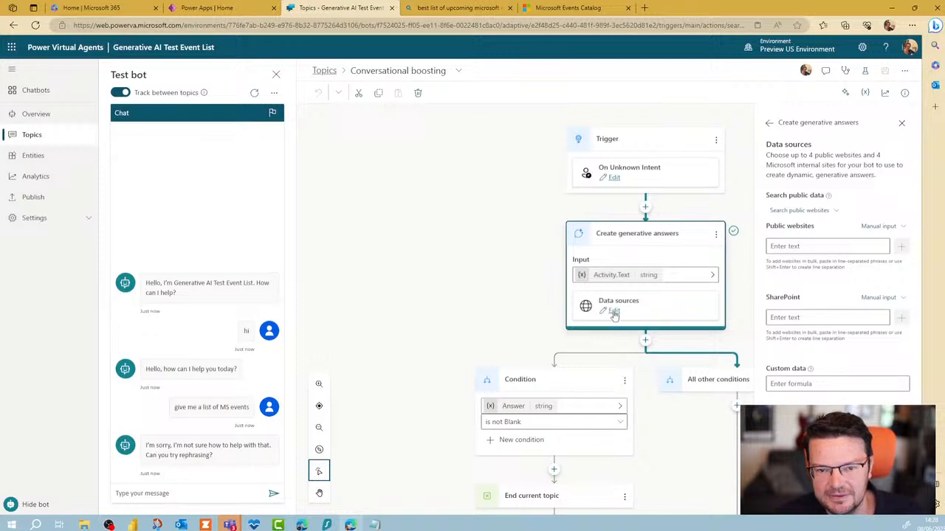
click(821, 248)
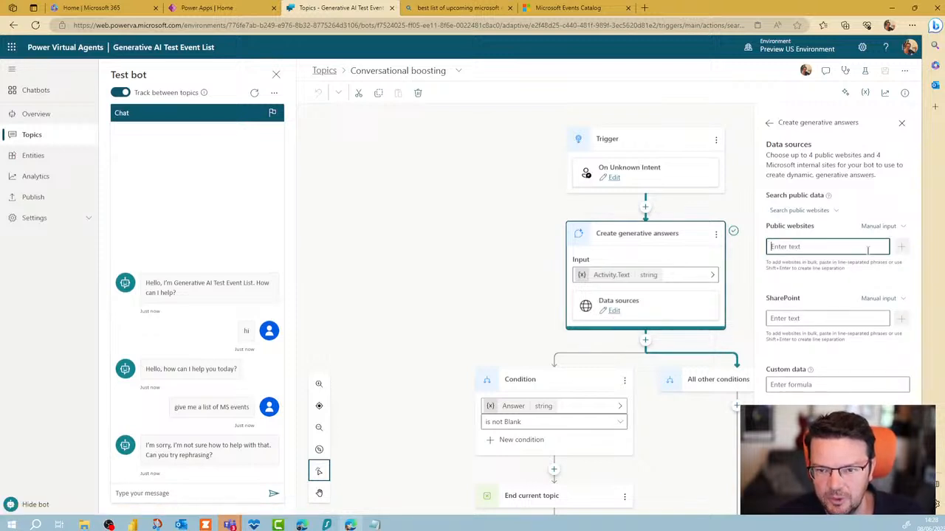
text(https://events.microsoft.com/en-us/allevents/)
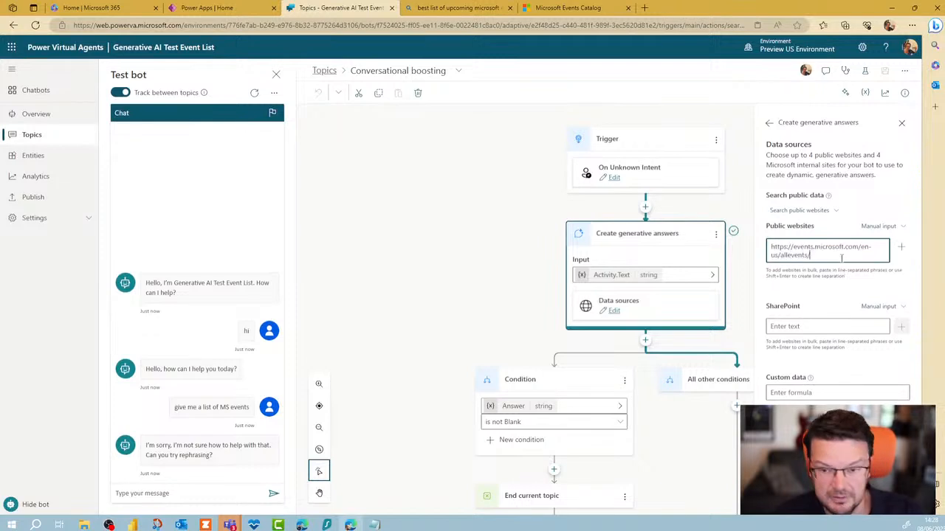
click(902, 251)
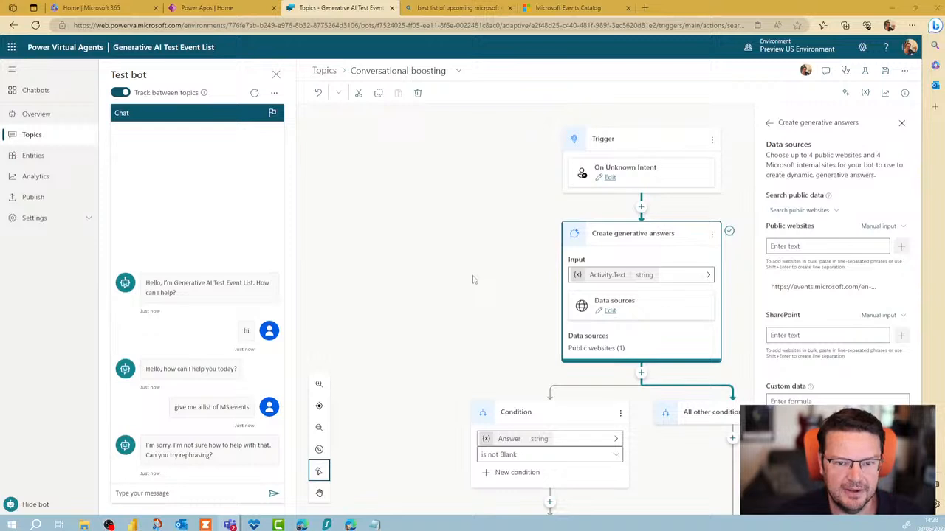
click(433, 304)
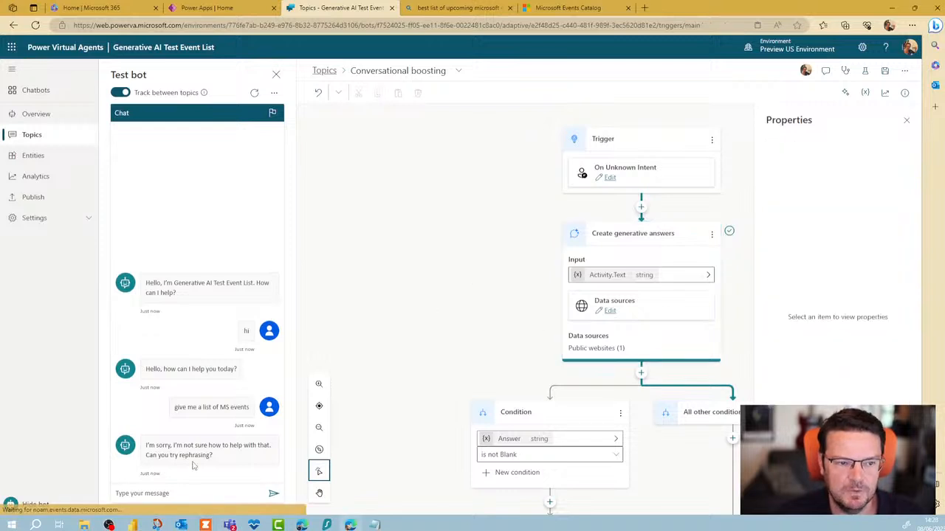
Restart the test conversation and choose not to leave the Conversational boosting topic
click(254, 94)
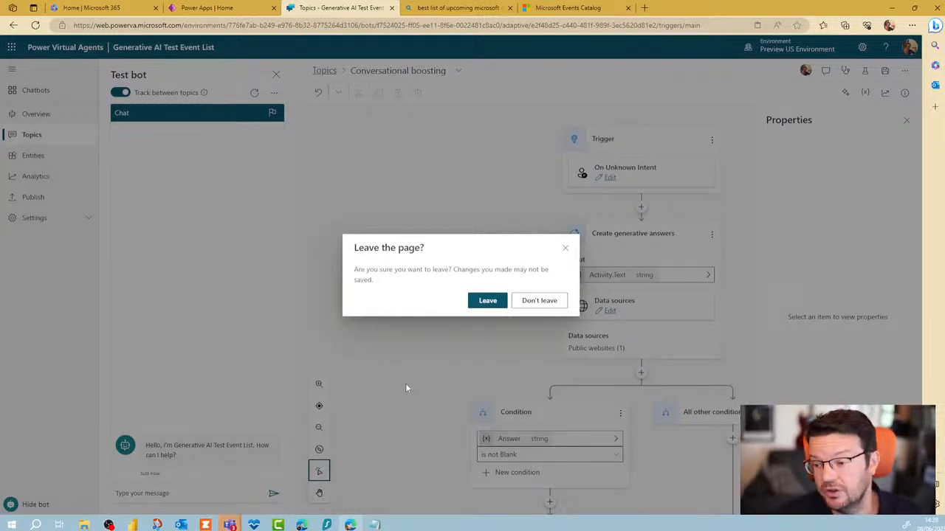
click(556, 303)
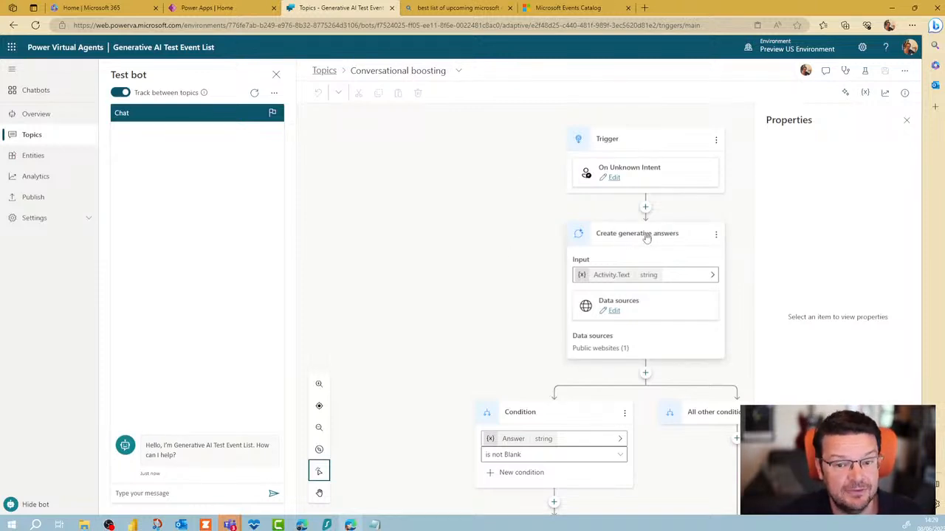
Review the public website entries in the Create generative answers node's data sources, and close its properties
click(614, 310)
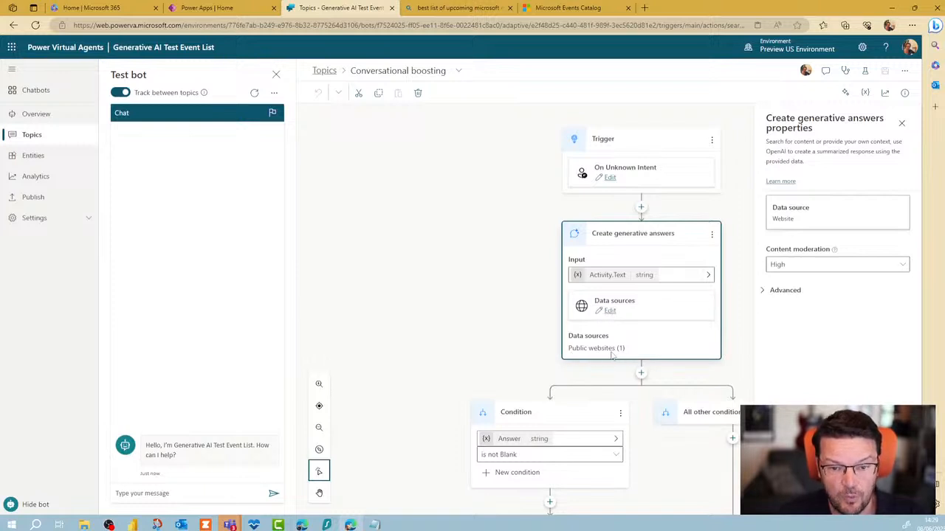
click(610, 311)
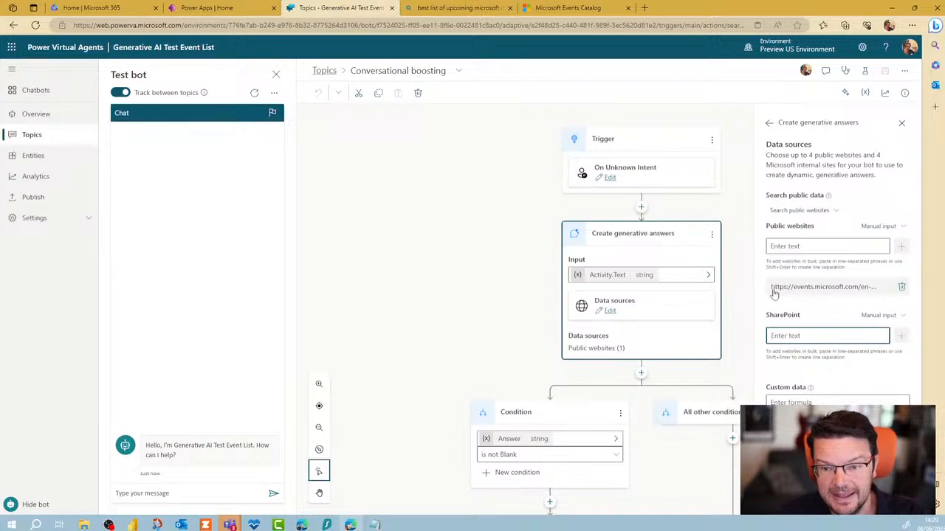
click(795, 245)
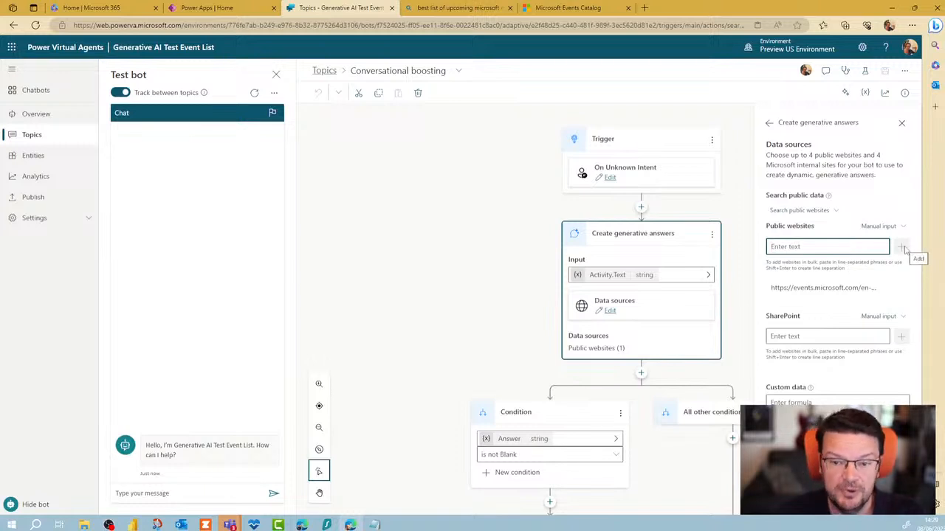
click(901, 124)
Send "hi" to the test bot
click(220, 495)
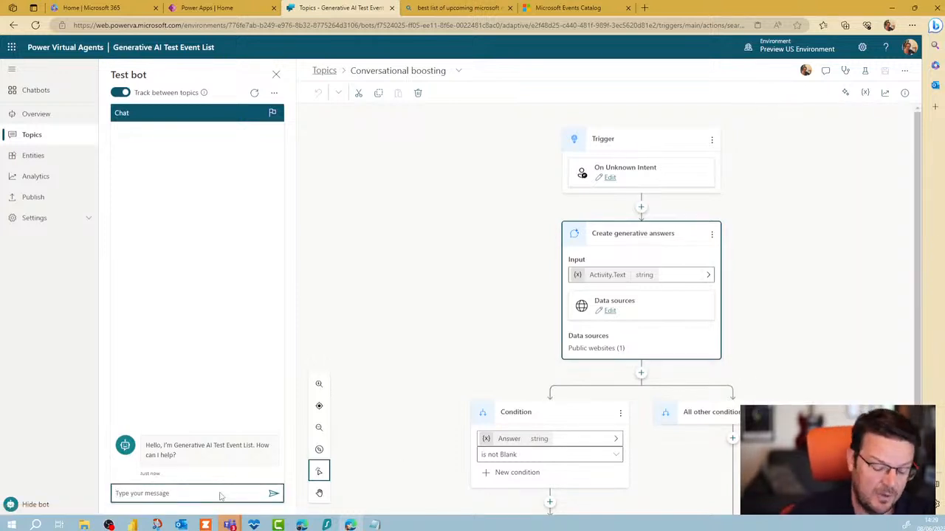
text(hi)
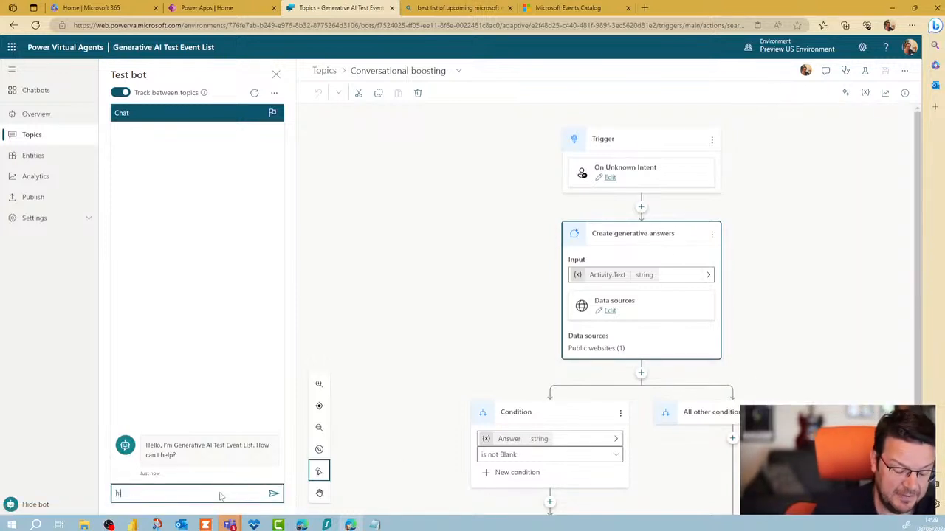
key(Return)
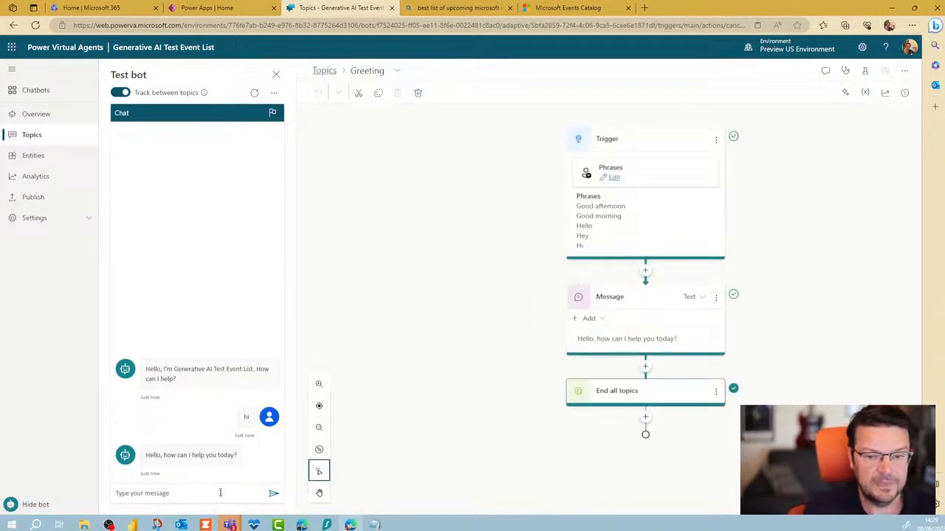
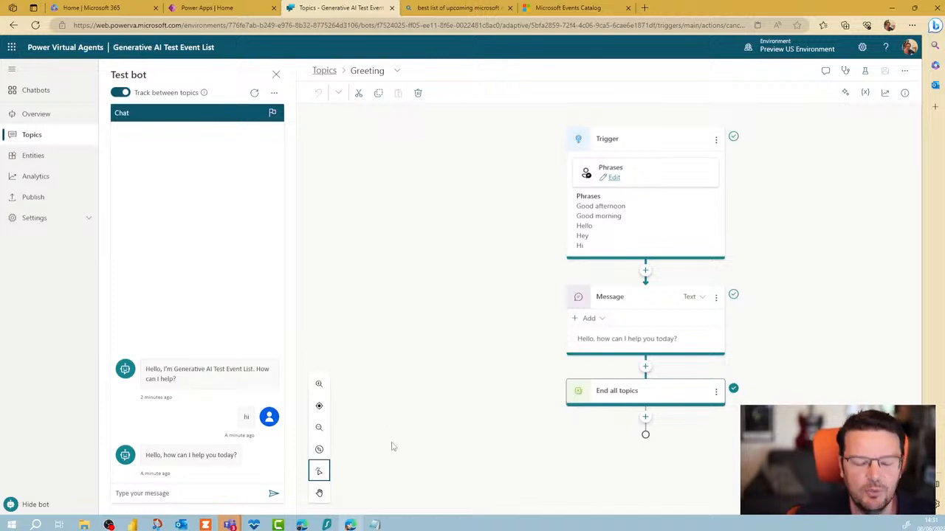
Ask the test bot "i want to know about MS events"
click(200, 499)
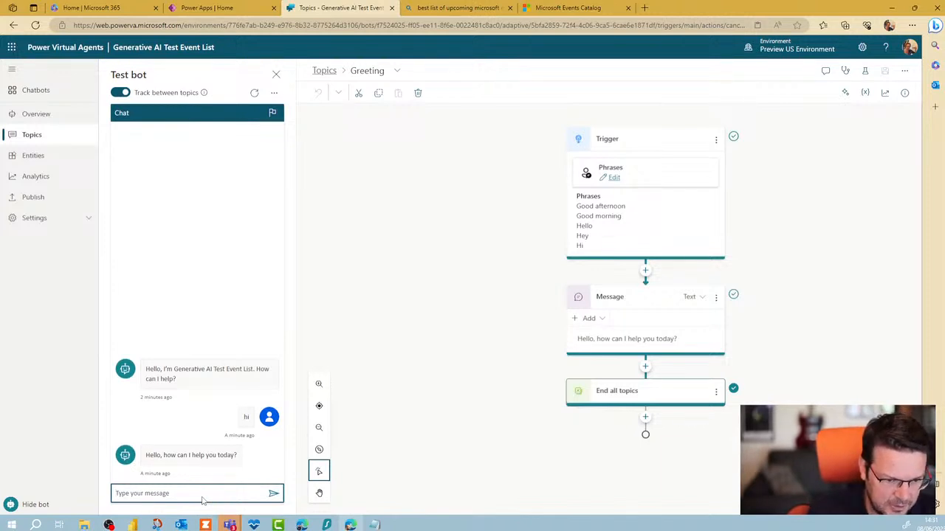
text(I wa)
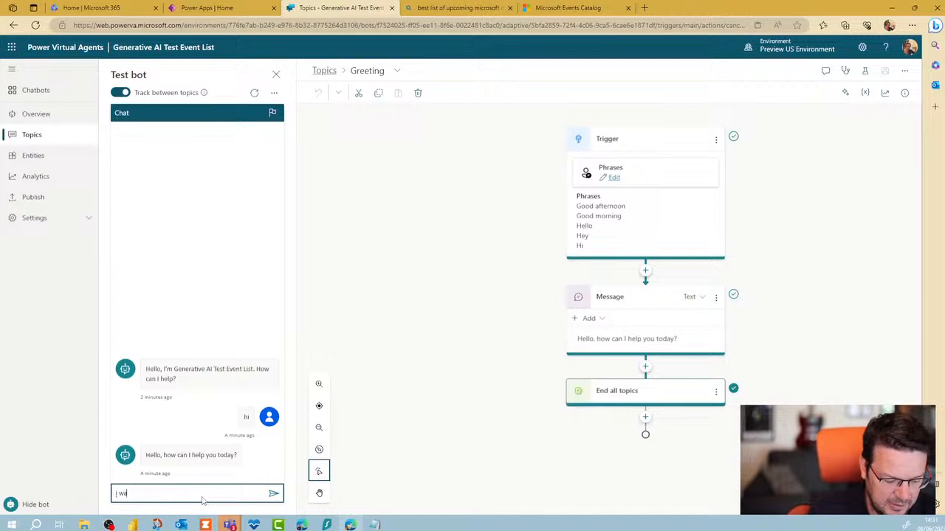
text(nt to know about MS events)
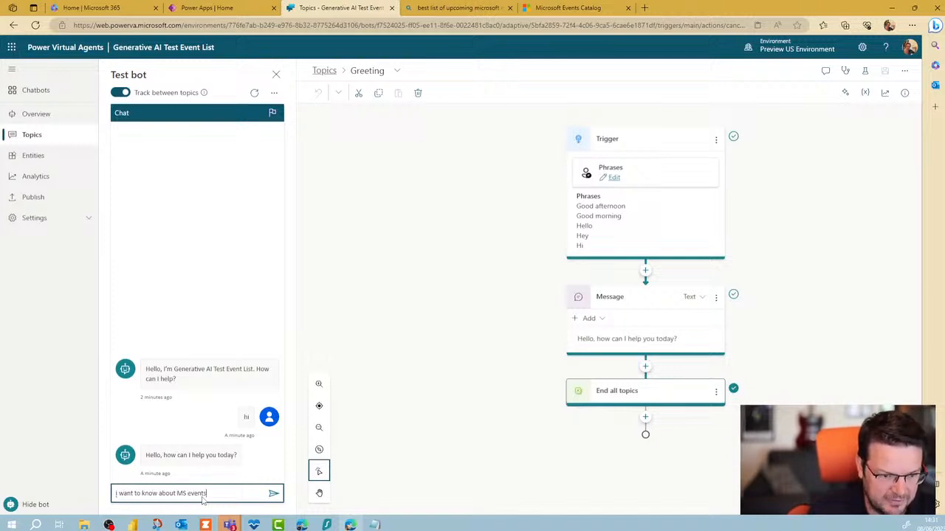
key(Return)
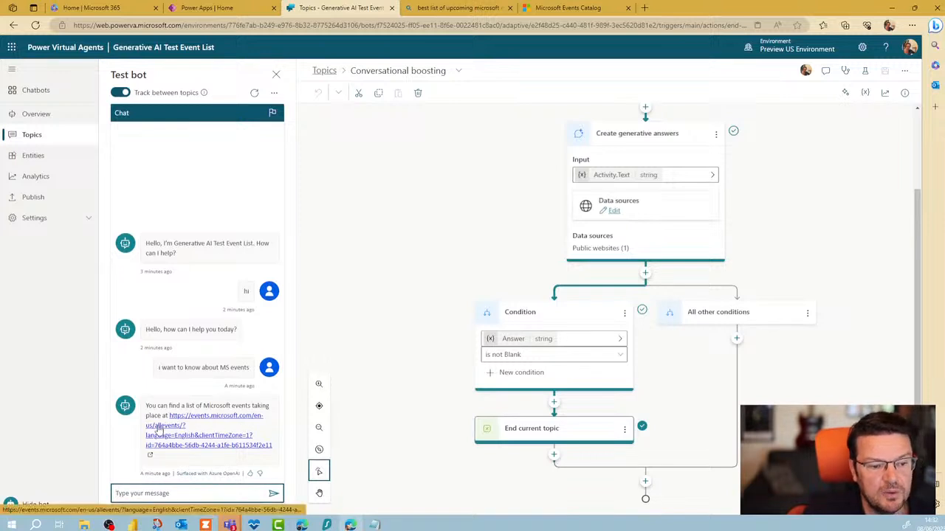
Ask the test bot "are there any events related to power app building?"
click(154, 494)
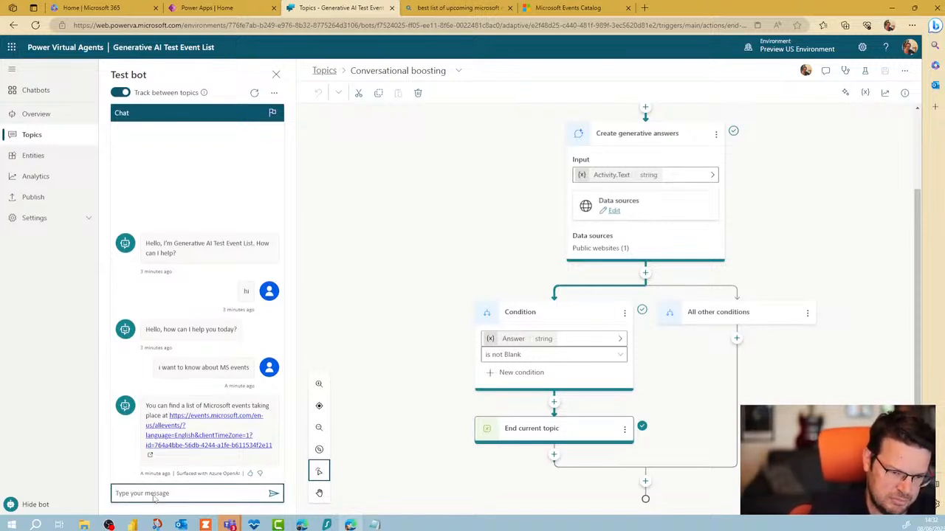
text(are the)
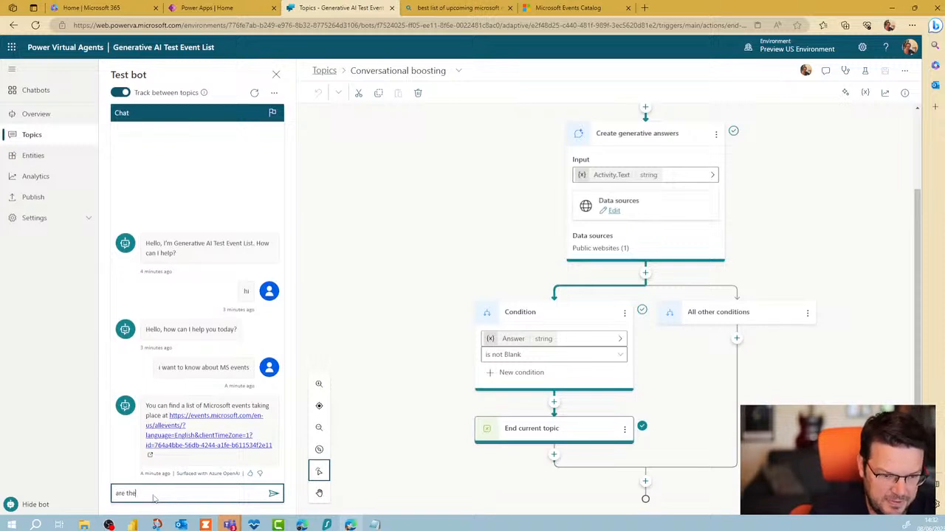
text(re any events)
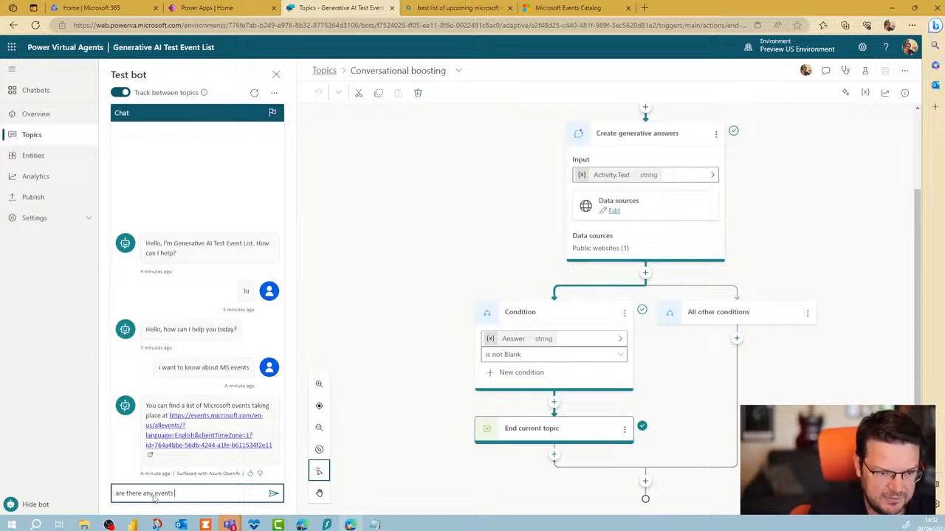
text( related to p)
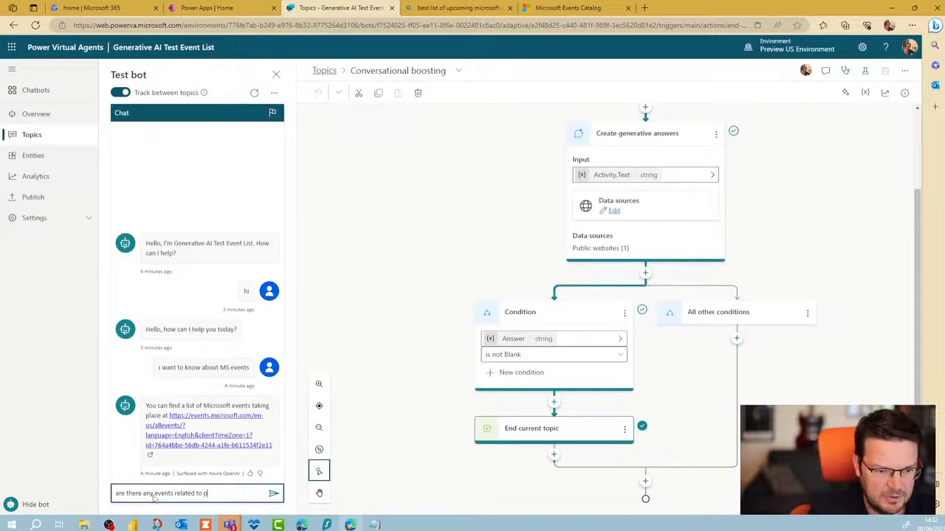
text(ower app bui)
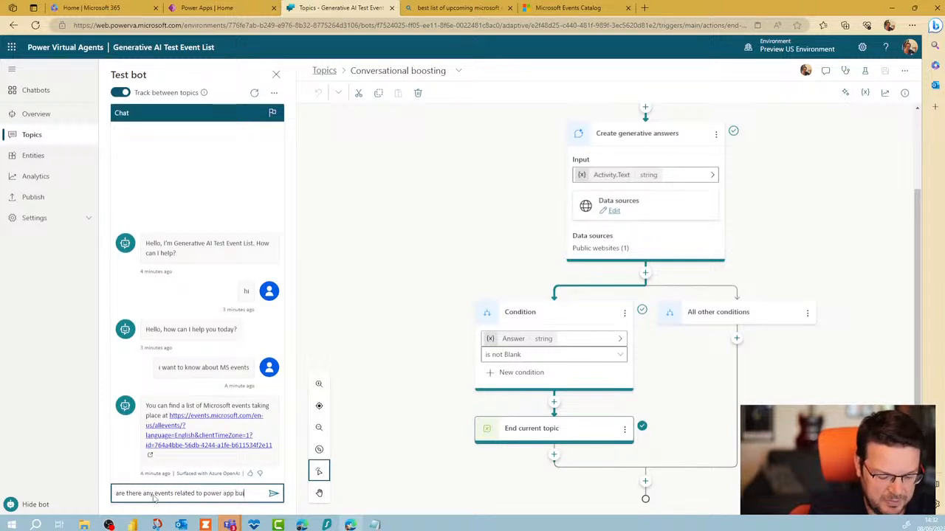
text(lding?)
key(Return)
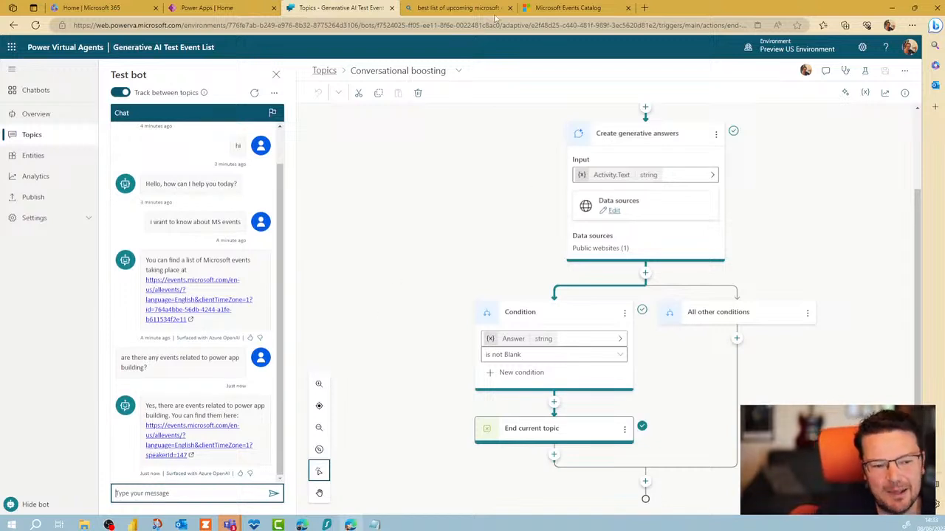
Look over the event list in the Microsoft Events Catalog and return to the test bot's message entry
click(552, 9)
scroll(513, 396, down, 3)
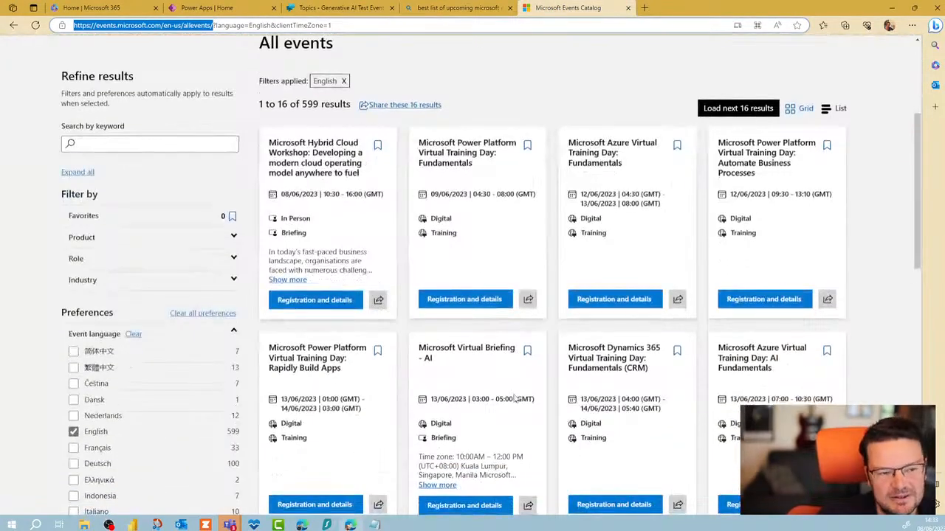
scroll(435, 161, up, 3)
click(320, 10)
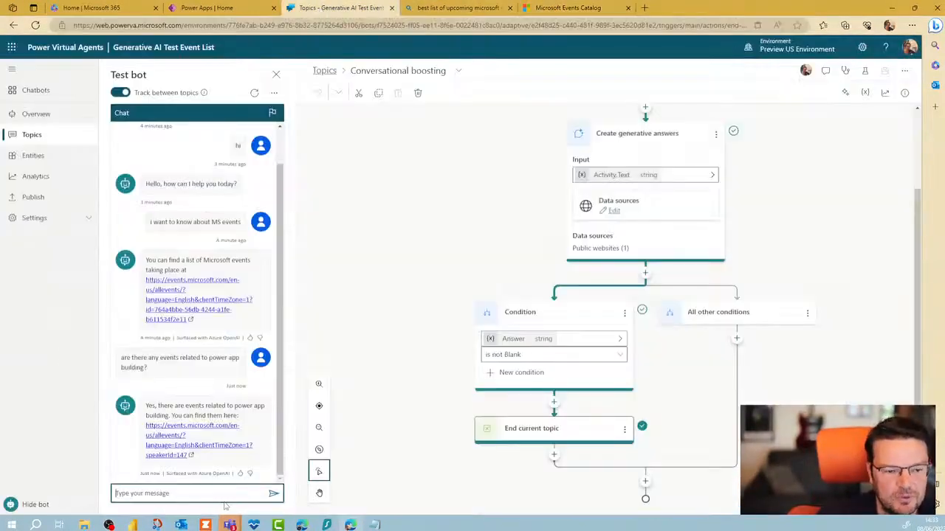
click(227, 491)
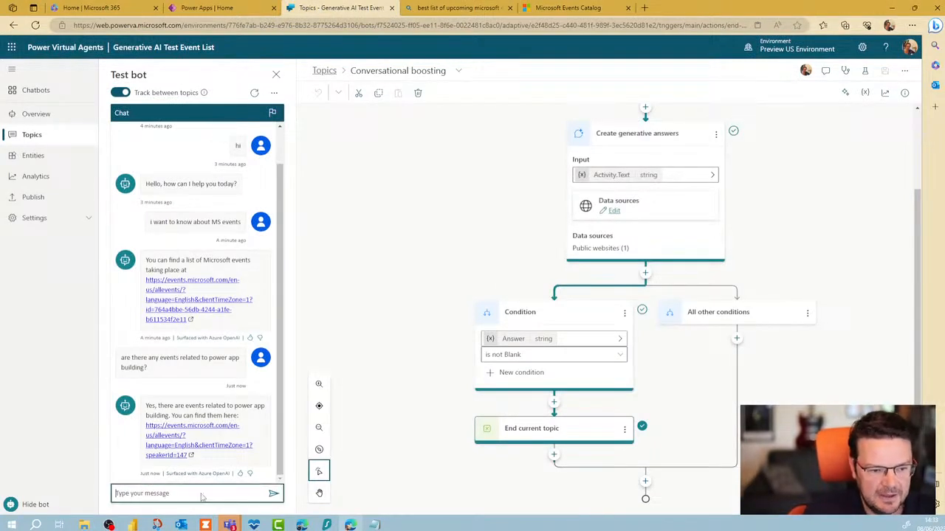
Ask the test bot "give me the name of the next power app training event"
text(give th)
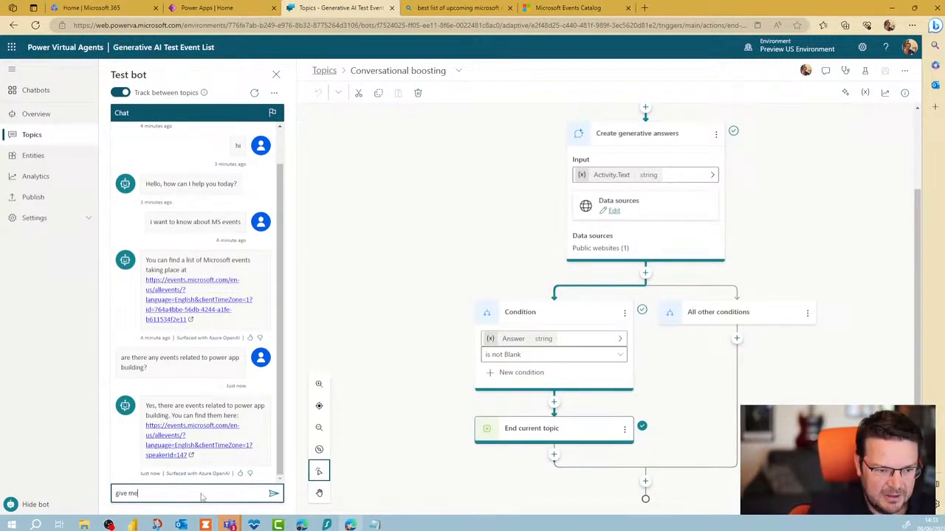
text( the name of the next power ap)
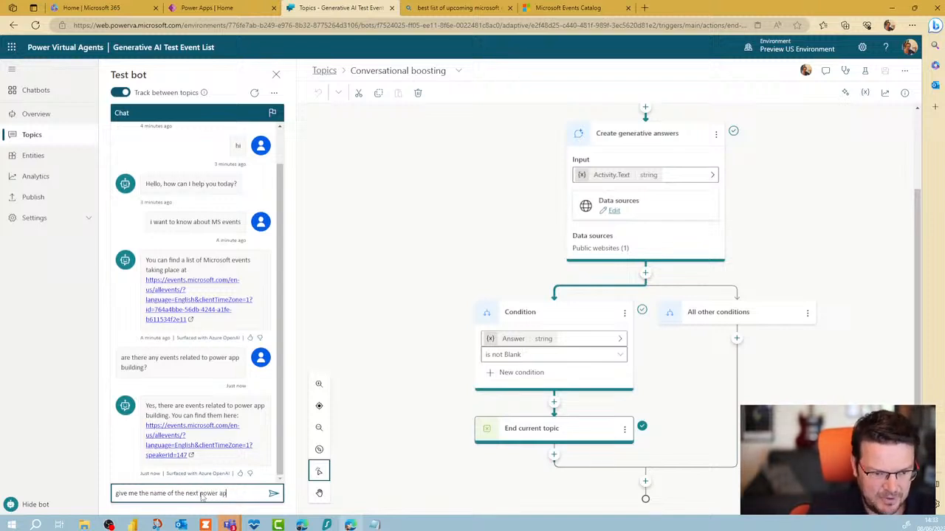
text(p training event)
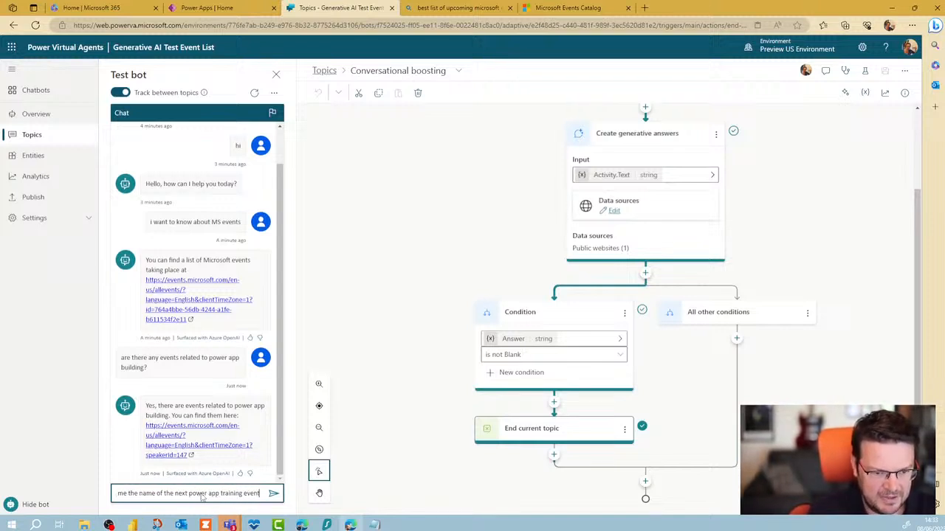
key(Return)
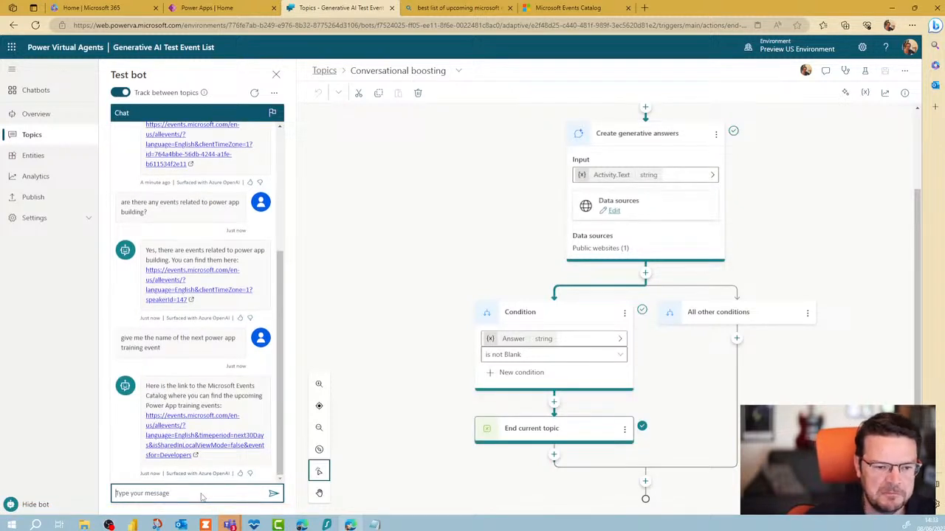
Examine the event cards in the Microsoft Events Catalog for upcoming Power Platform training to compare with the bot's answer
click(584, 7)
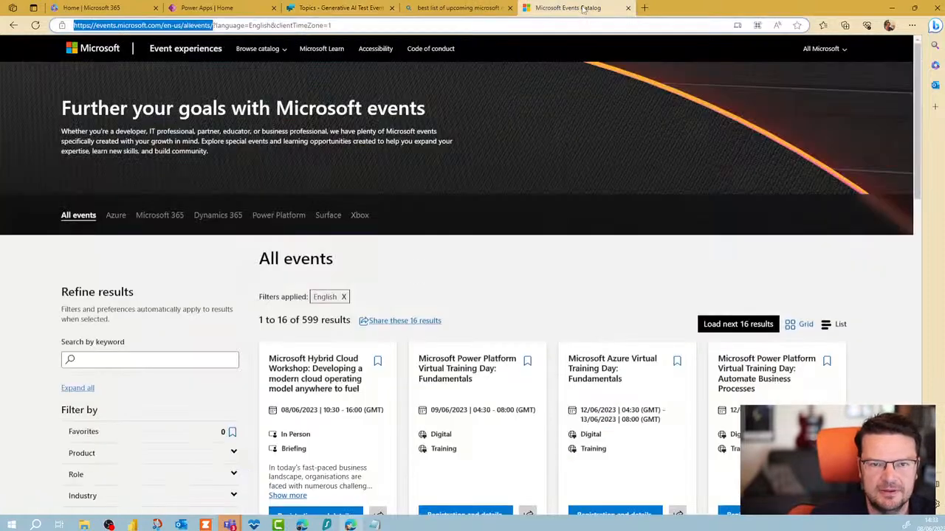
scroll(468, 288, down, 2)
scroll(470, 288, down, 3)
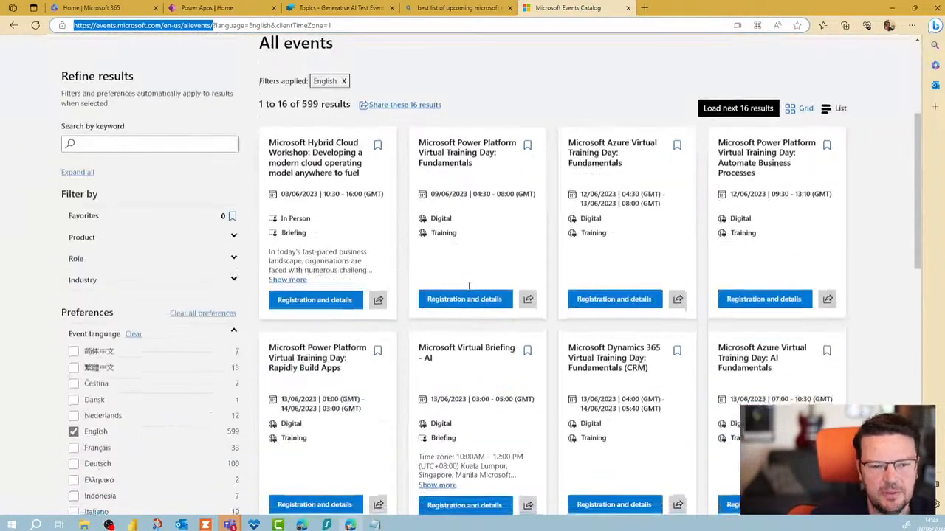
scroll(487, 221, up, 3)
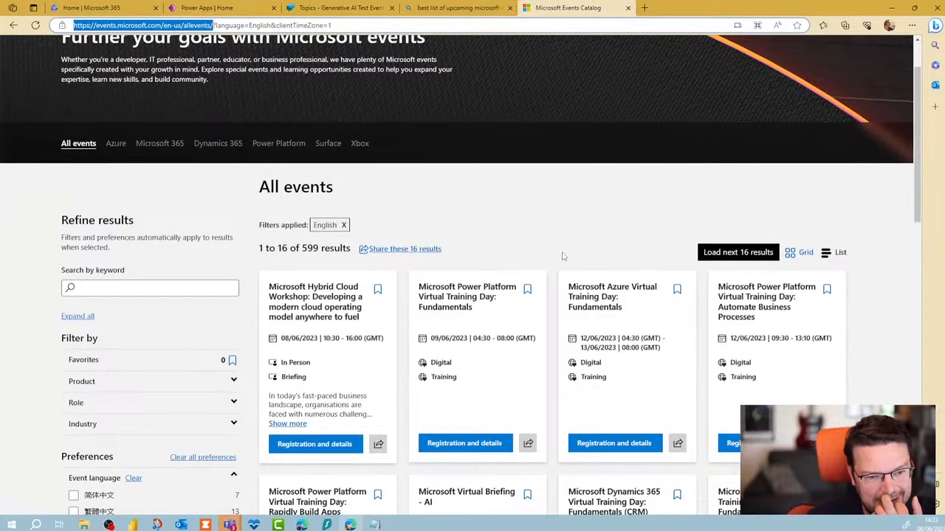
scroll(562, 256, down, 3)
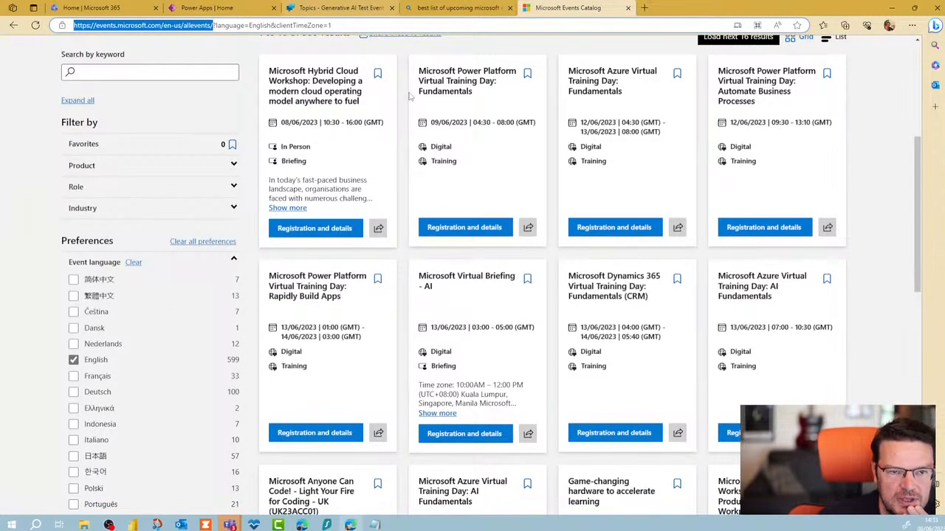
scroll(426, 148, up, 3)
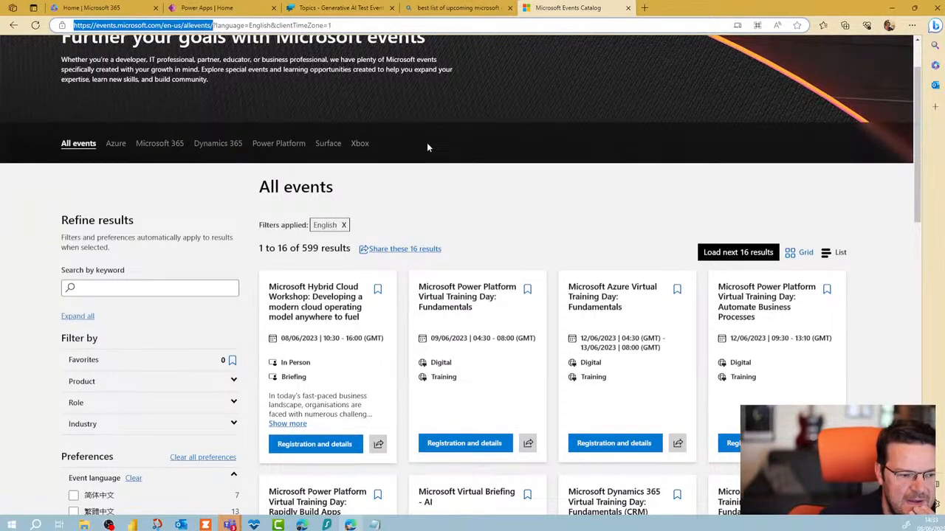
scroll(426, 148, up, 1)
scroll(427, 148, down, 2)
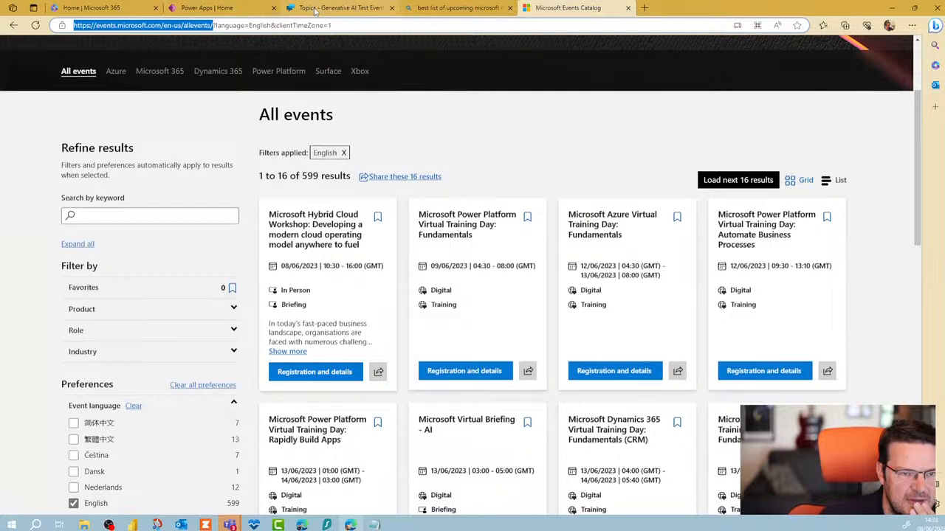
Open the events link in the test bot's latest answer to check its target, and return to the bot's message entry
click(319, 8)
click(216, 434)
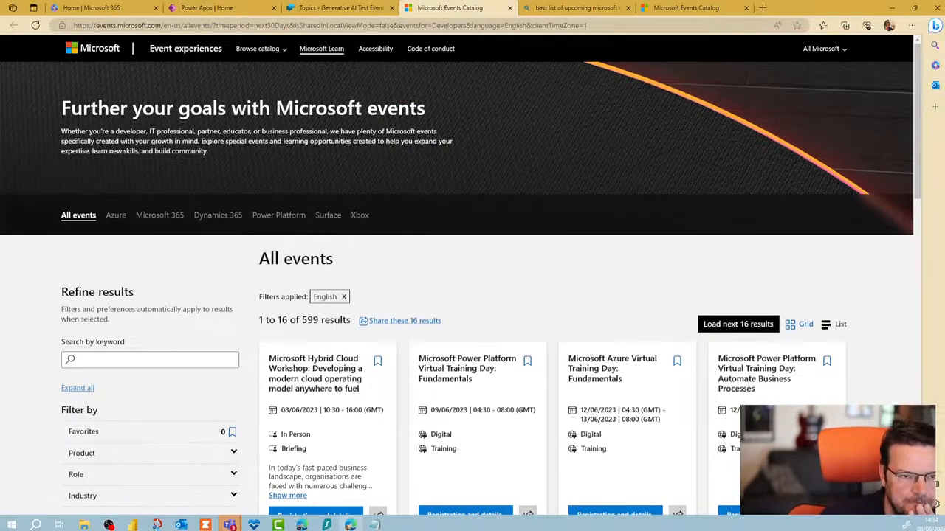
click(336, 8)
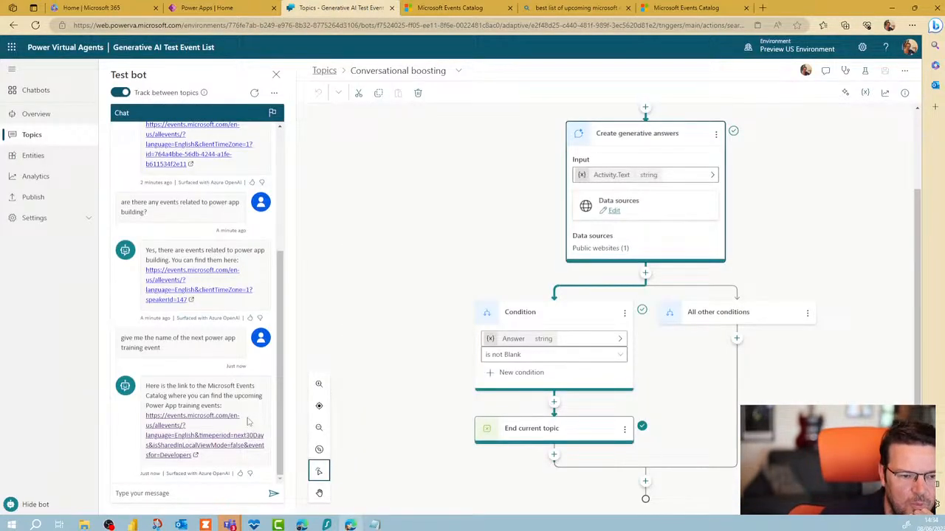
click(211, 492)
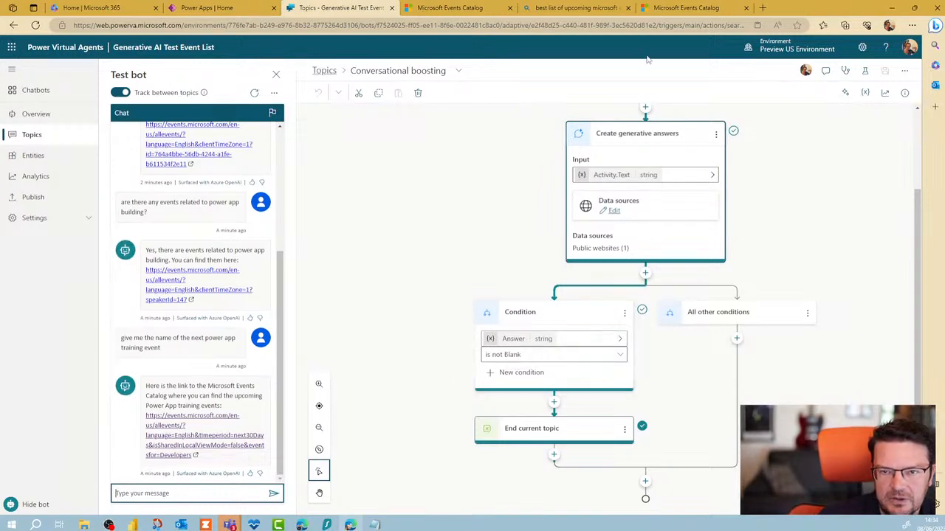
click(672, 7)
scroll(243, 188, up, 3)
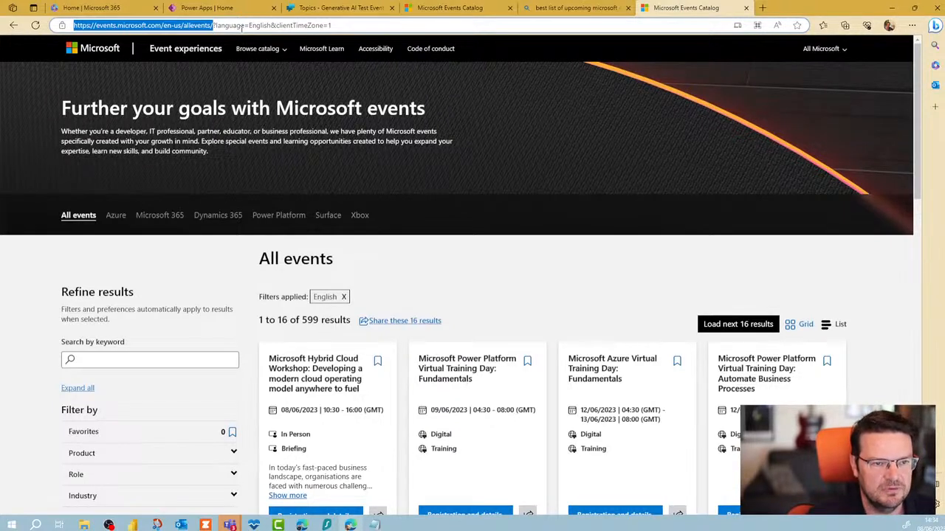
drag(213, 25, 68, 27)
key(ctrl+c)
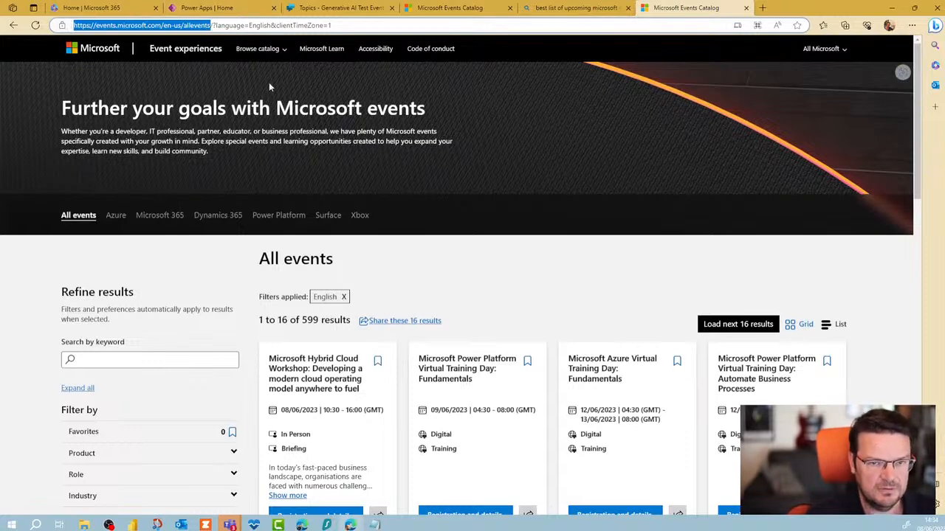
click(361, 9)
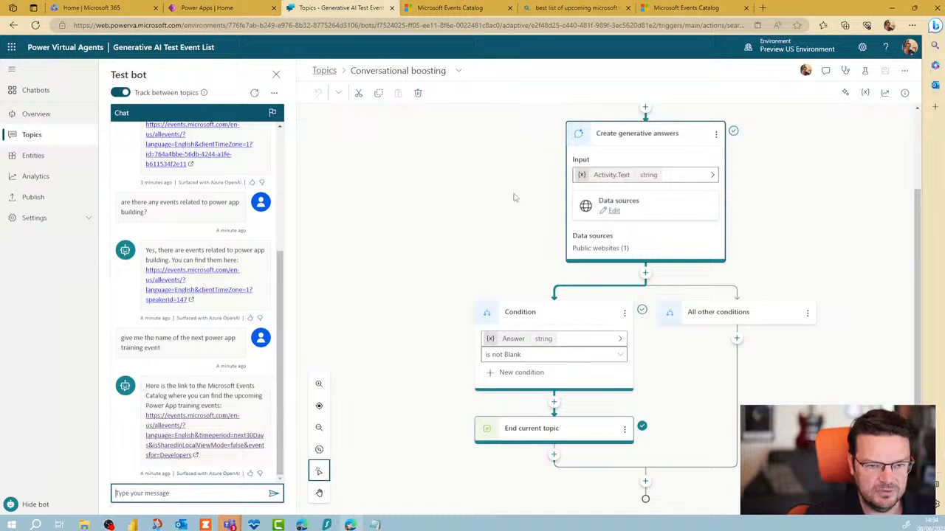
click(615, 211)
click(803, 246)
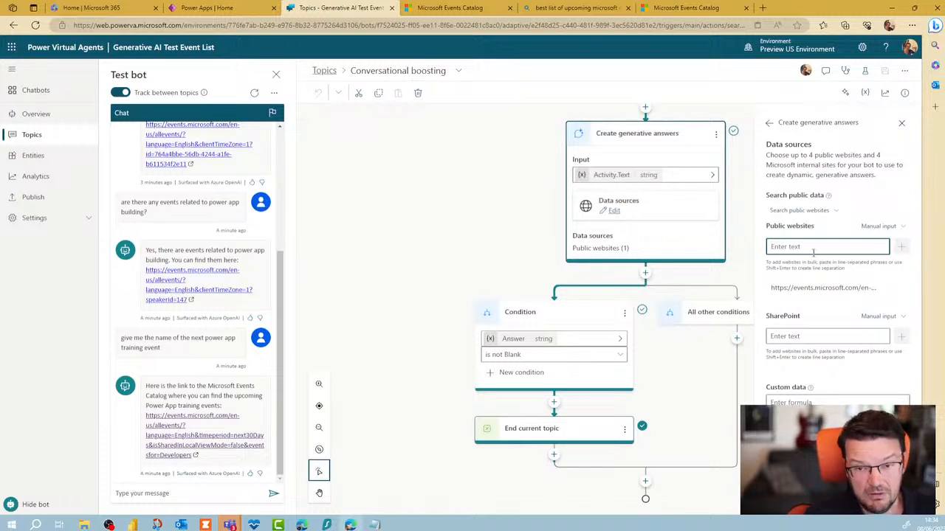
key(ctrl+v)
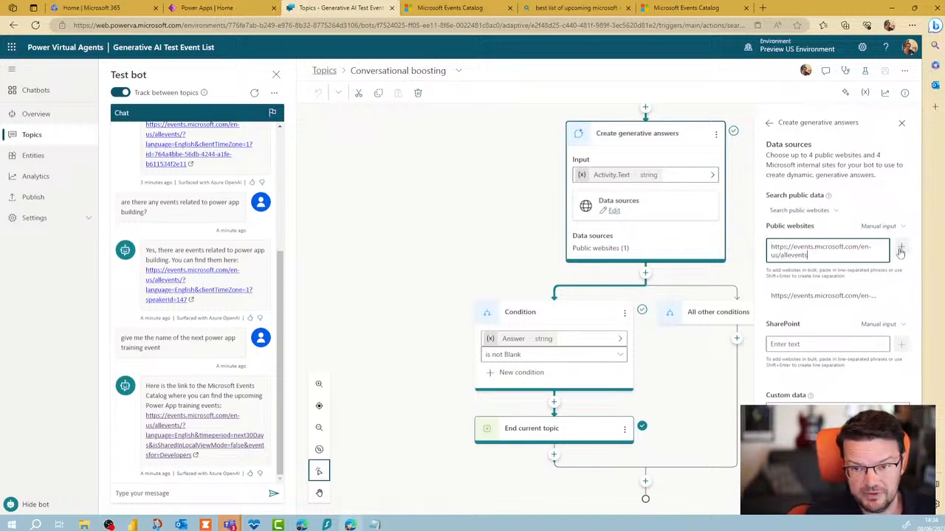
click(898, 249)
Search the web for "list of MS events coming up" in place of the Microsoft Events Catalog page
click(686, 8)
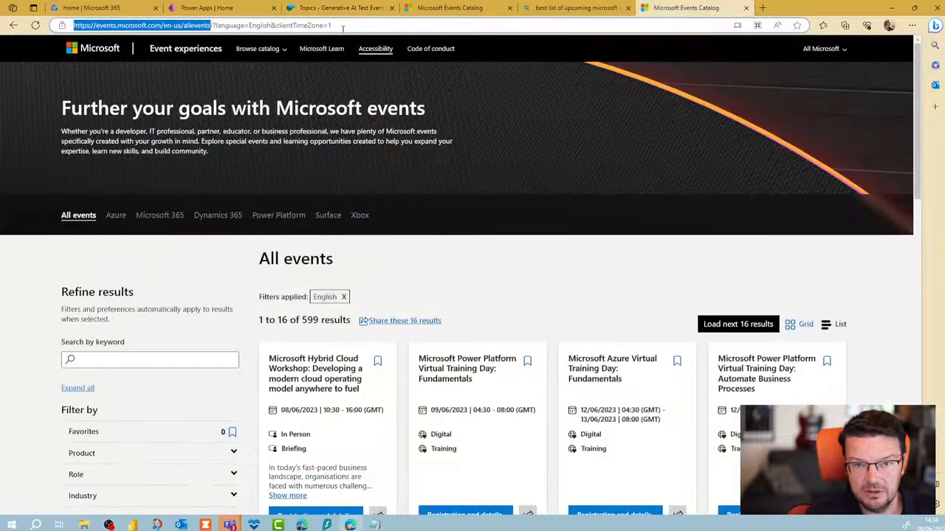
click(313, 25)
text(lis)
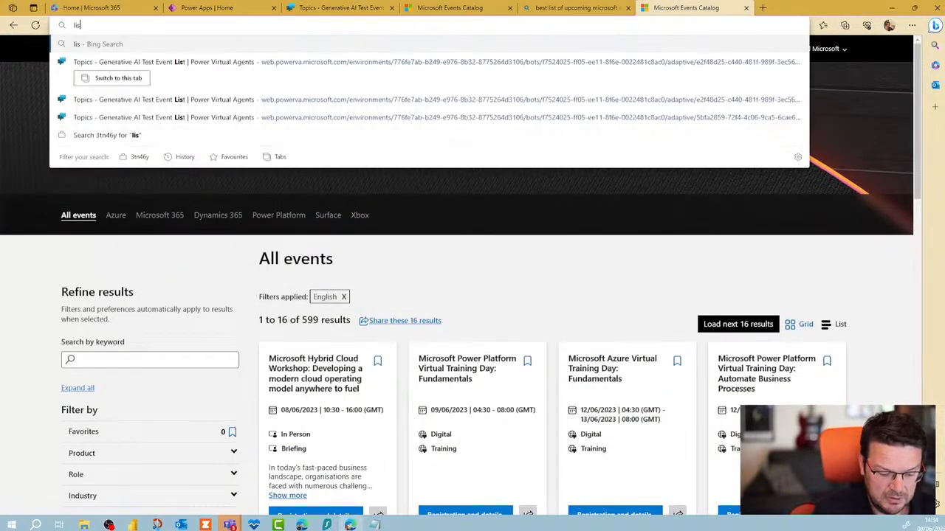
text(t of MS events coming up)
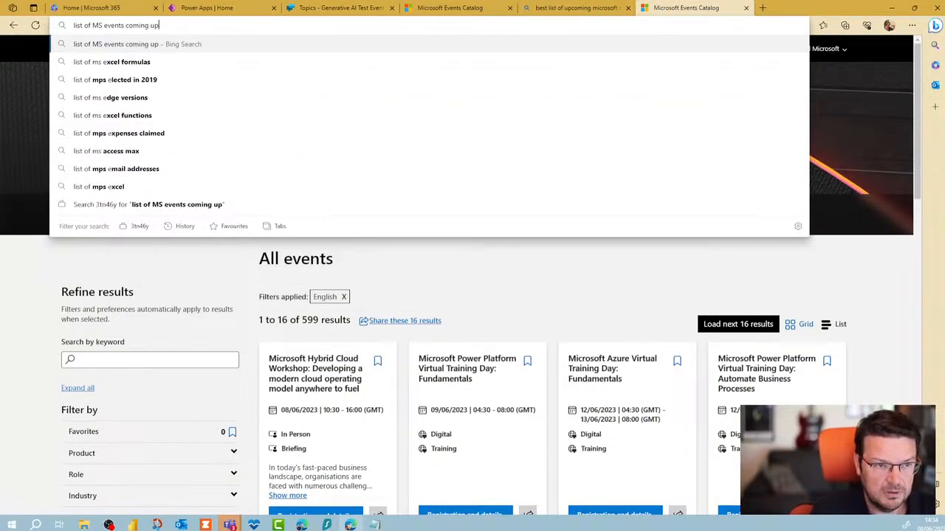
key(Return)
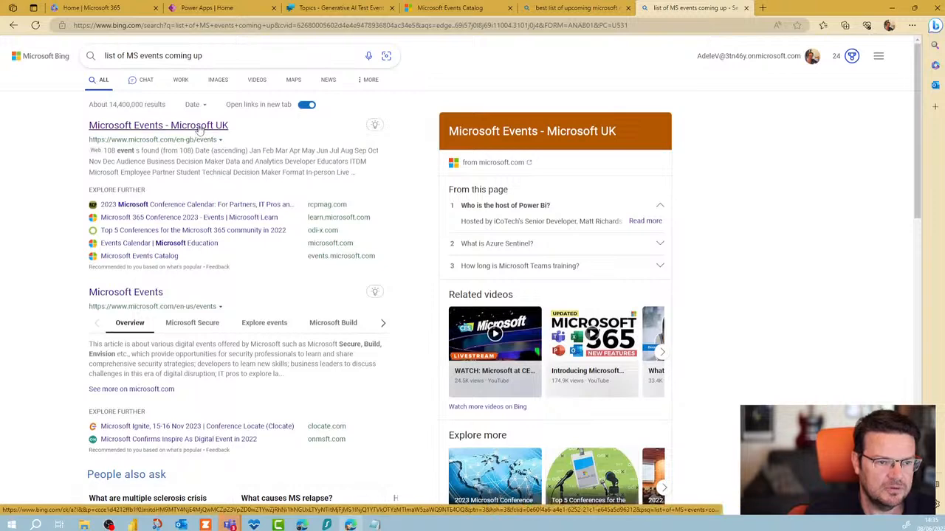
Check the Microsoft Events search result at msevents.microsoft.com and close its page again
scroll(235, 157, down, 2)
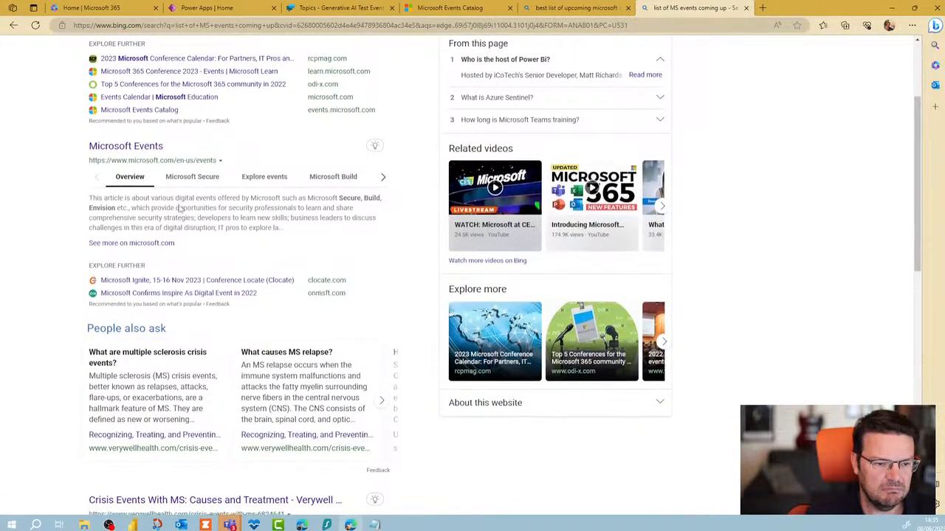
scroll(179, 209, down, 4)
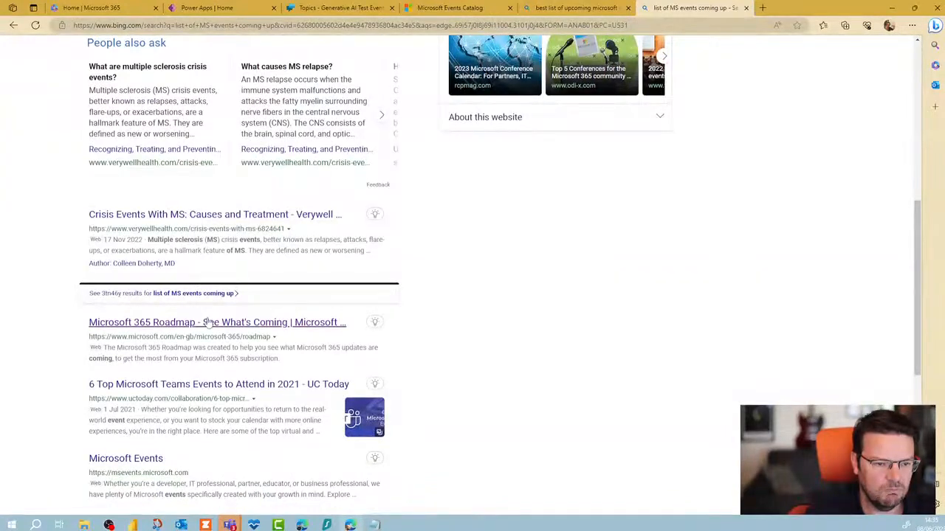
scroll(203, 323, down, 1)
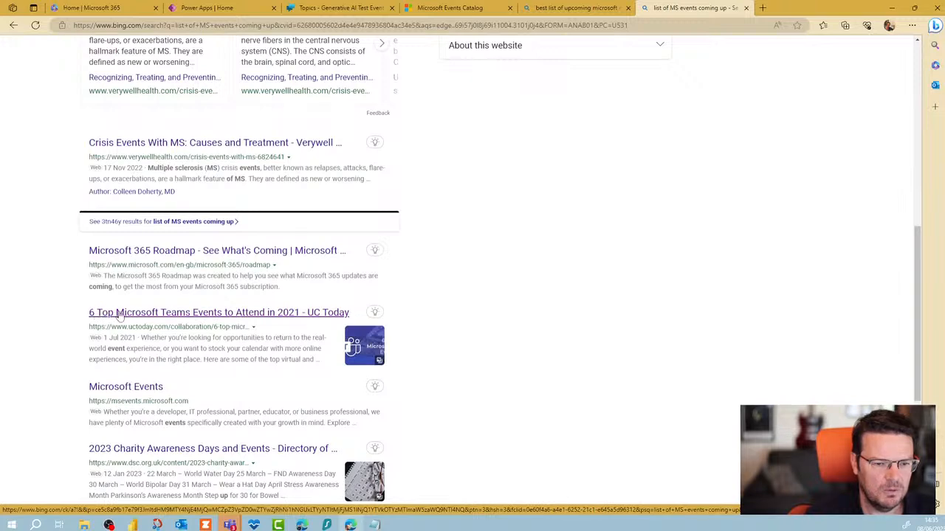
scroll(172, 316, down, 3)
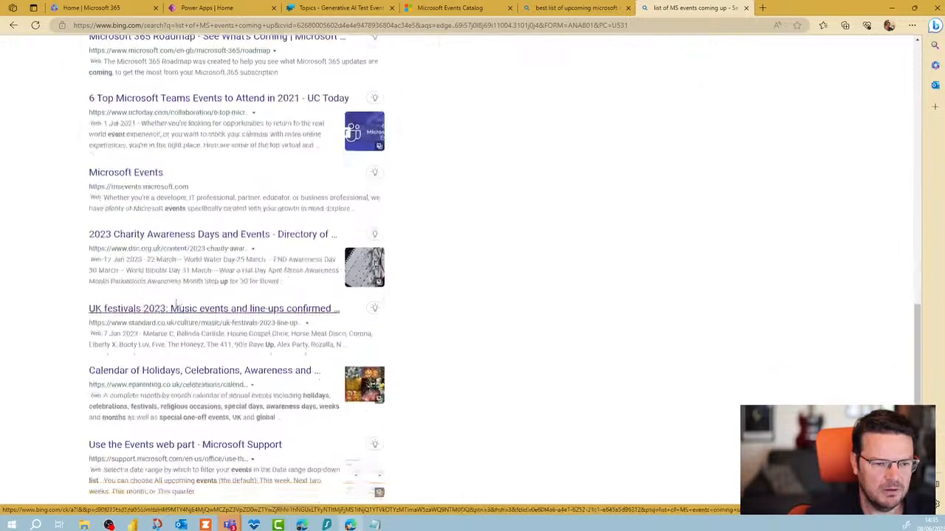
click(138, 174)
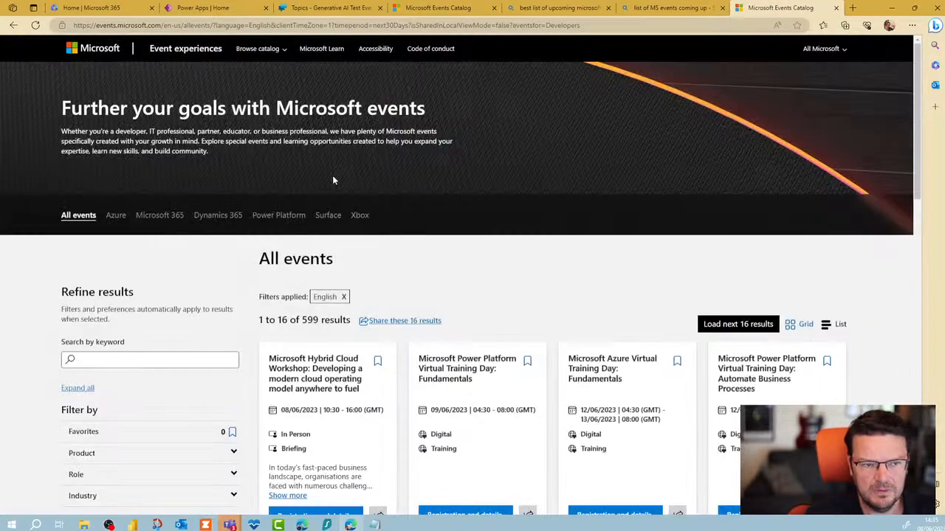
key(ctrl+w)
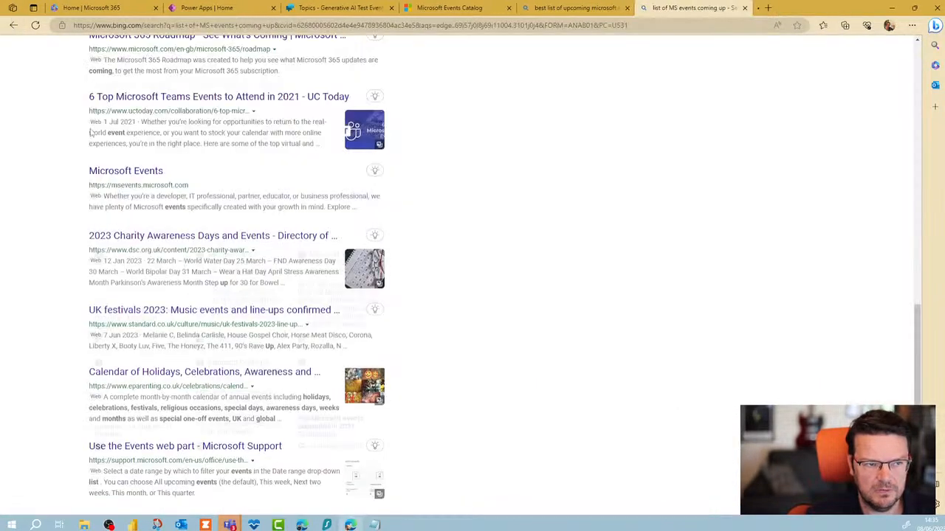
Look through the remaining search results and open the "Microsoft Events - Microsoft UK" page
scroll(281, 329, down, 3)
scroll(225, 332, down, 3)
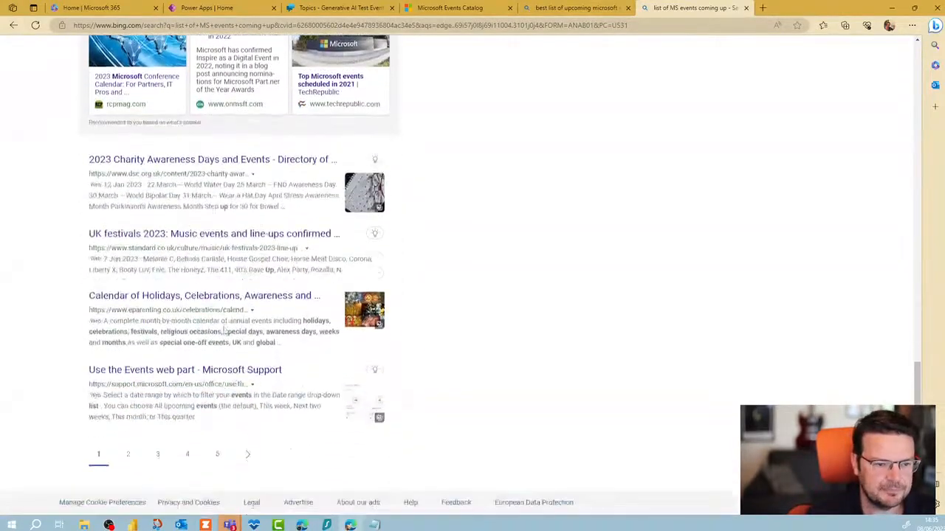
scroll(213, 332, up, 10)
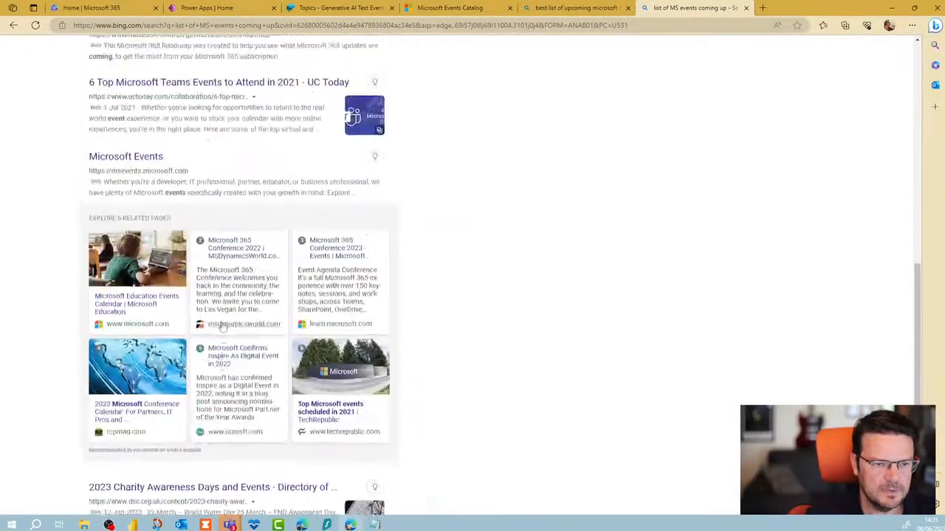
scroll(259, 316, up, 10)
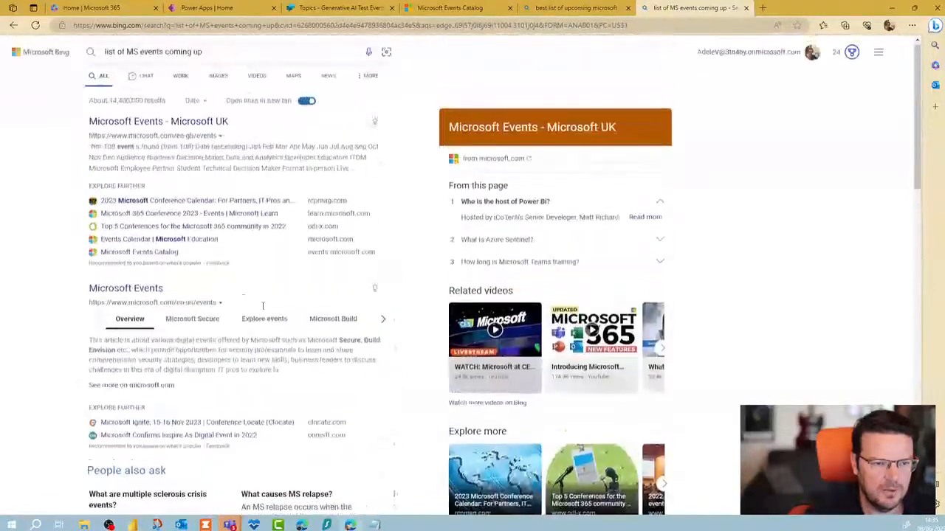
click(225, 130)
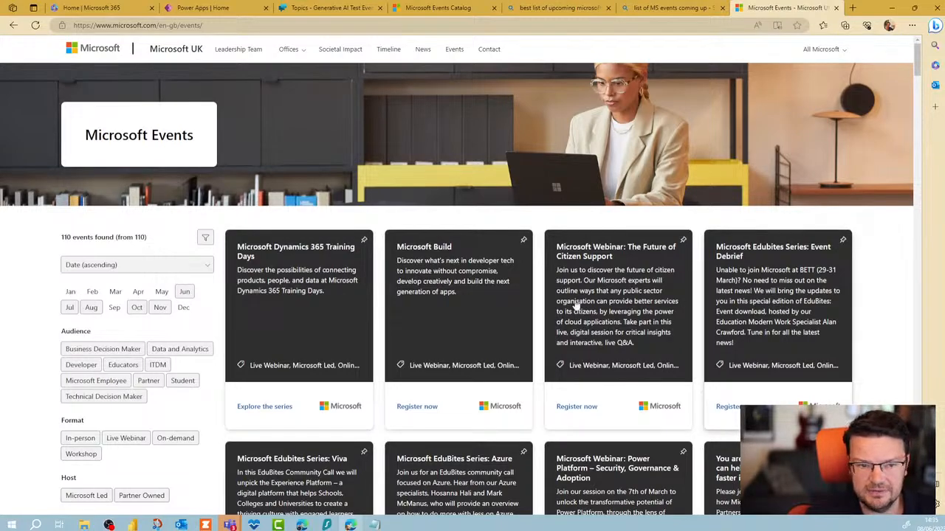
scroll(362, 313, down, 1)
scroll(362, 314, down, 8)
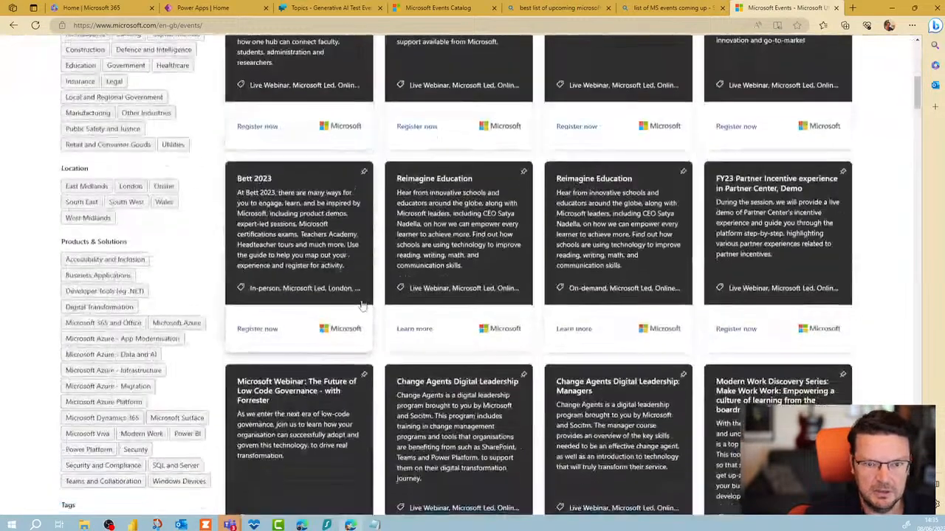
scroll(362, 314, up, 8)
click(224, 25)
key(ctrl+c)
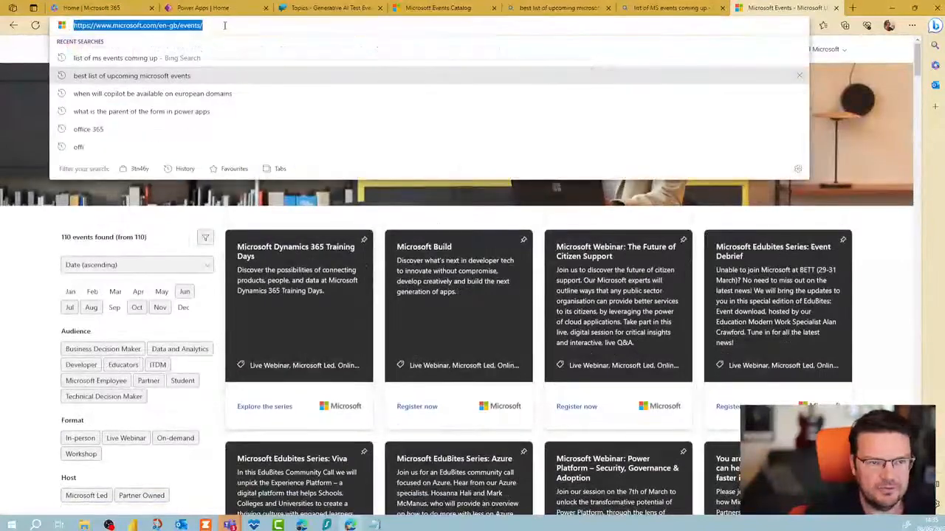
click(324, 9)
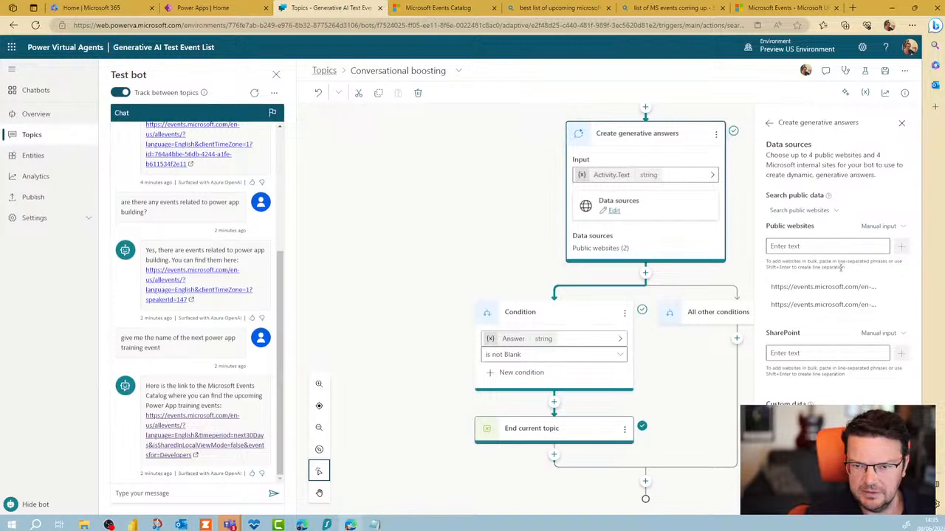
click(901, 306)
click(901, 288)
click(841, 248)
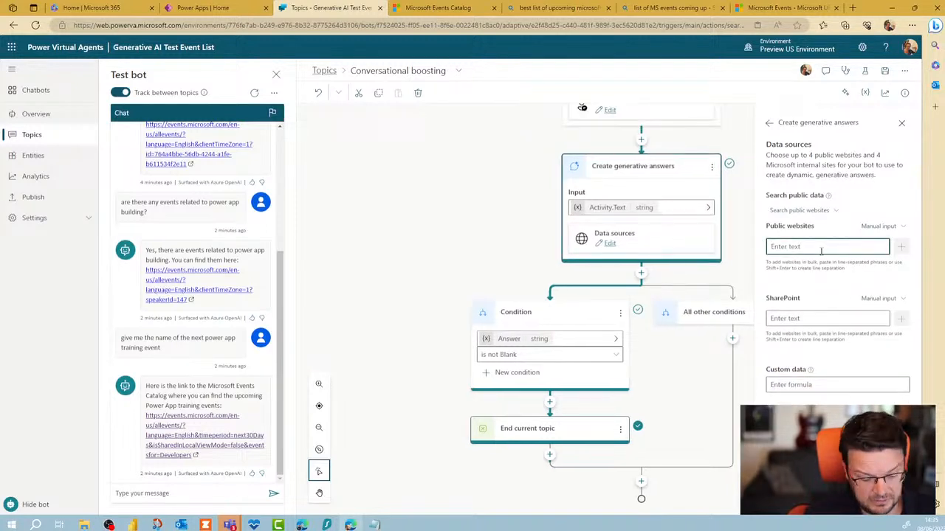
key(ctrl+v)
click(901, 248)
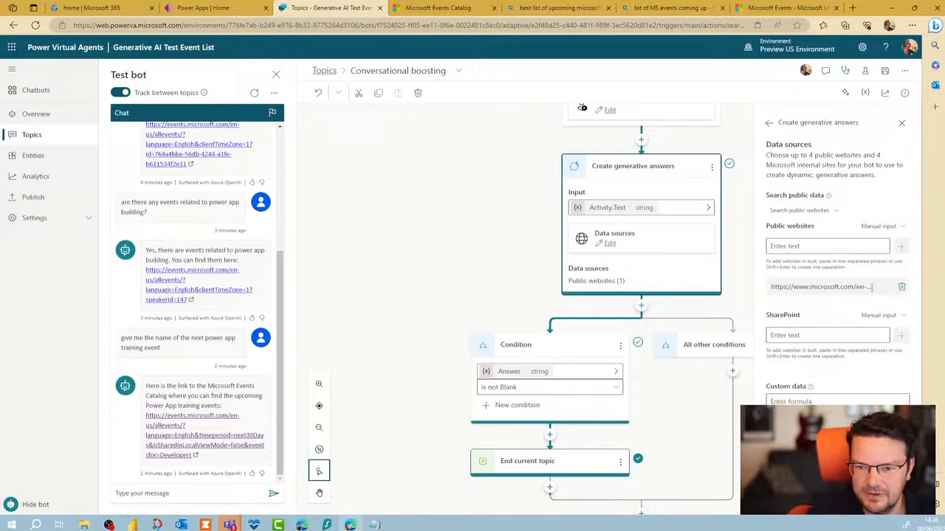
click(872, 288)
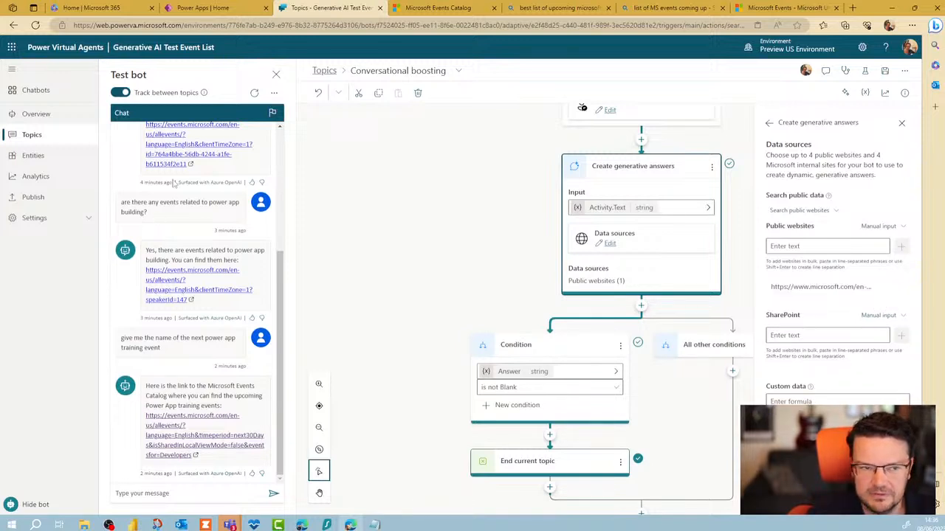
Restart the test conversation and save the Conversational boosting topic without leaving the page
click(254, 92)
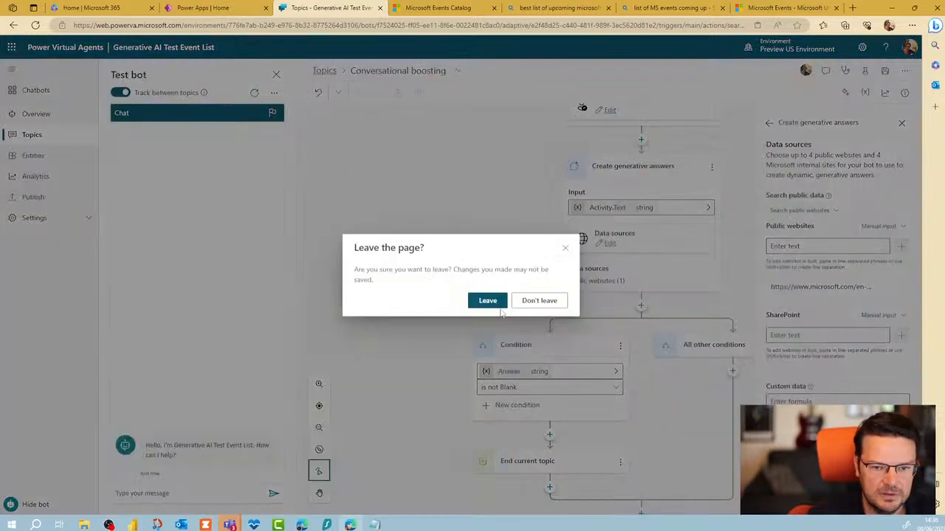
click(531, 302)
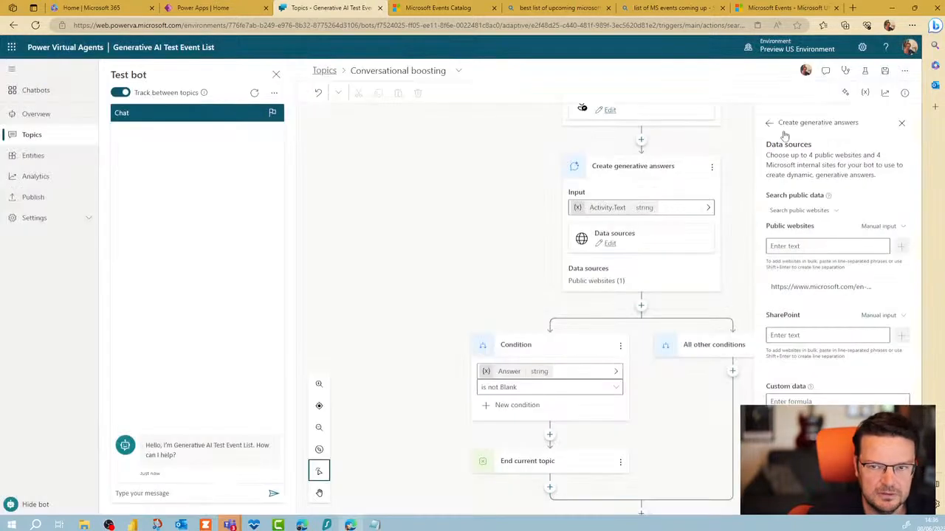
click(884, 71)
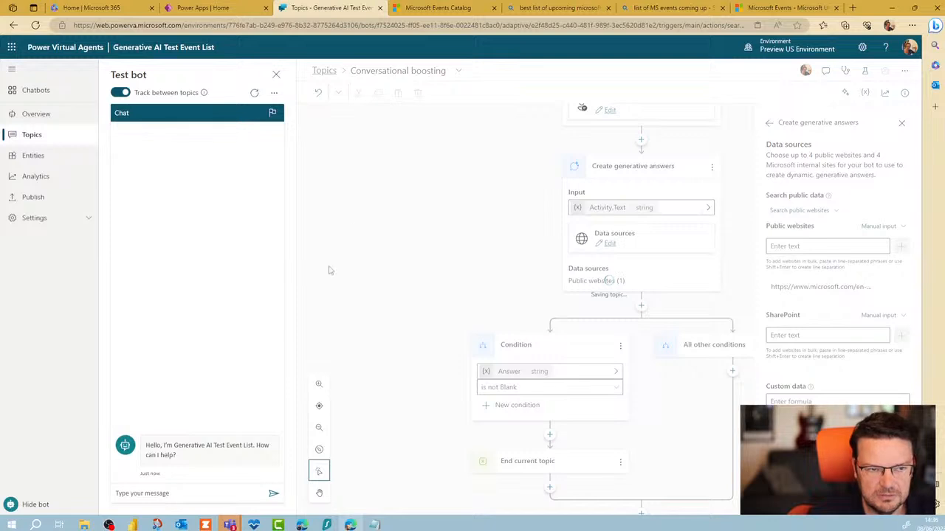
click(189, 494)
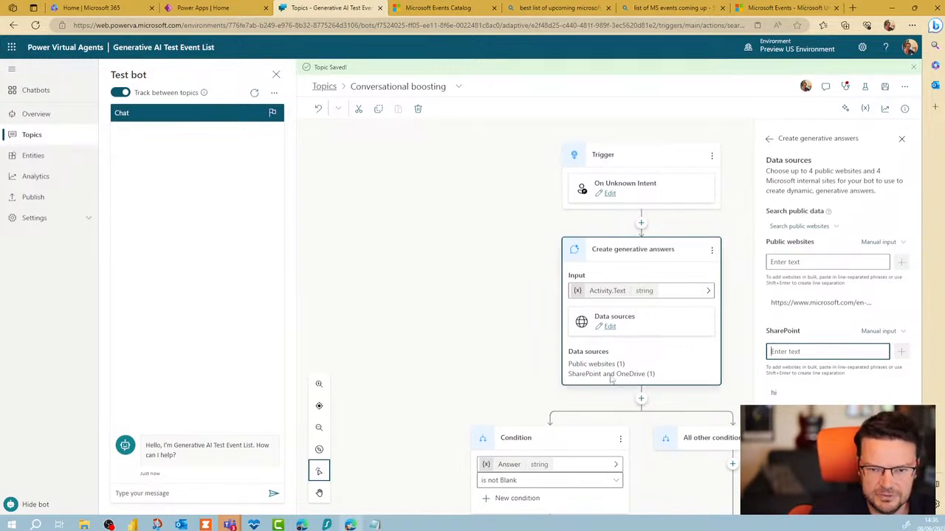
click(633, 329)
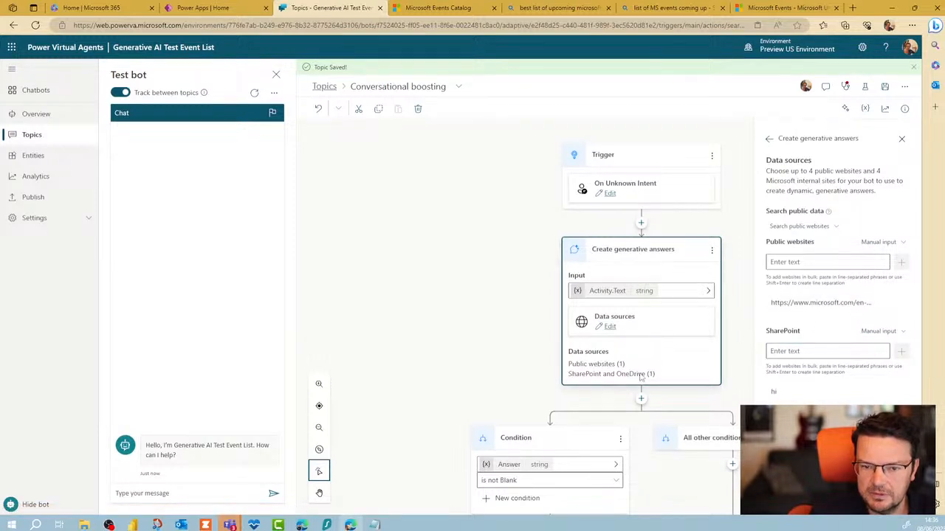
Send the message "hi" to the bot in the test chat
click(213, 492)
text(hi)
key(Return)
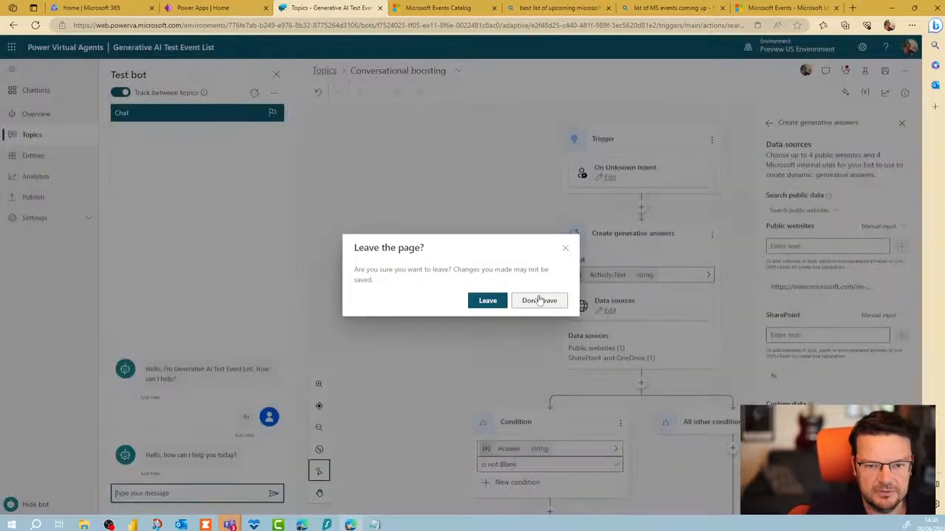
Stay on the page, save the topic despite its error and review the error in the topic checker
click(560, 299)
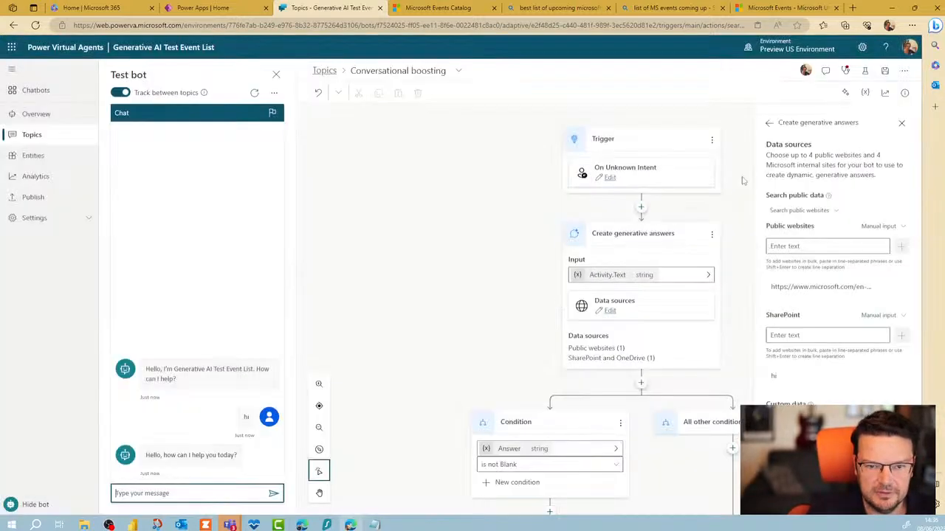
click(883, 72)
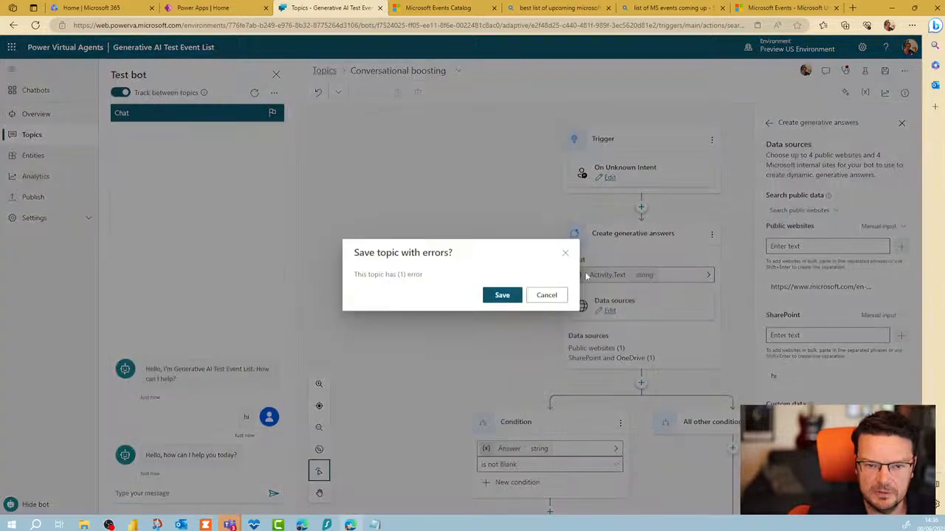
click(505, 296)
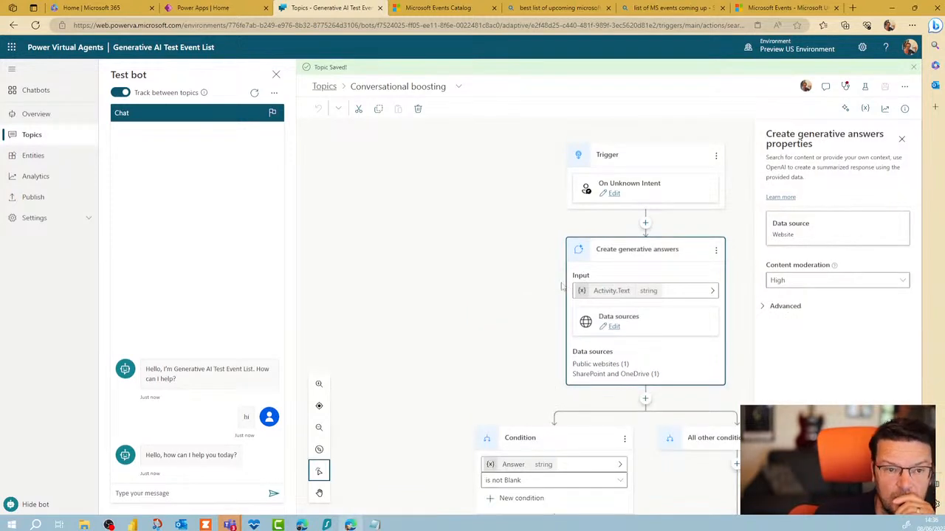
click(845, 86)
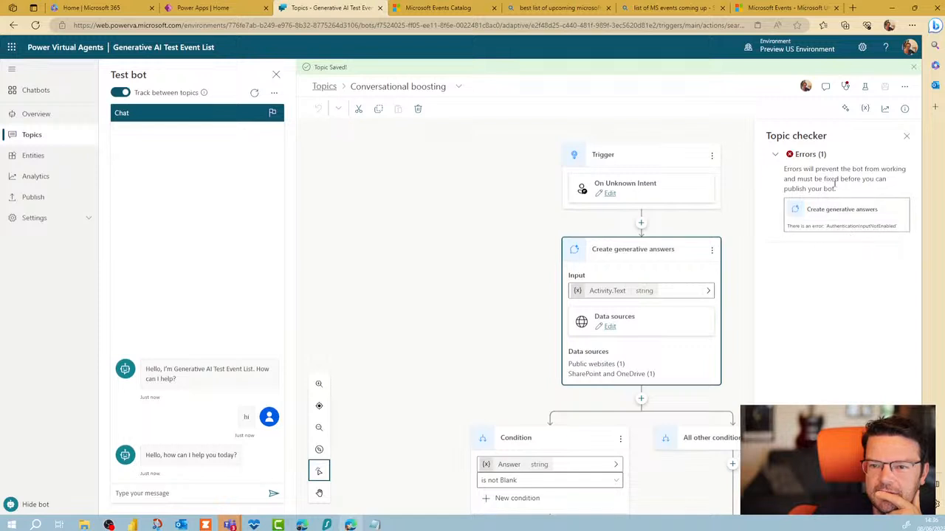
click(906, 136)
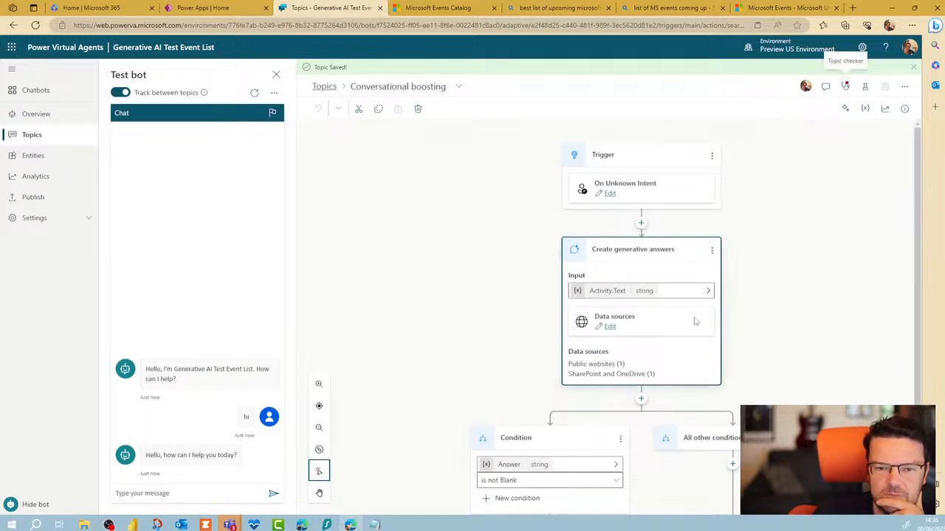
Delete the stray "hi" entry from the SharePoint data sources and save the topic
click(611, 310)
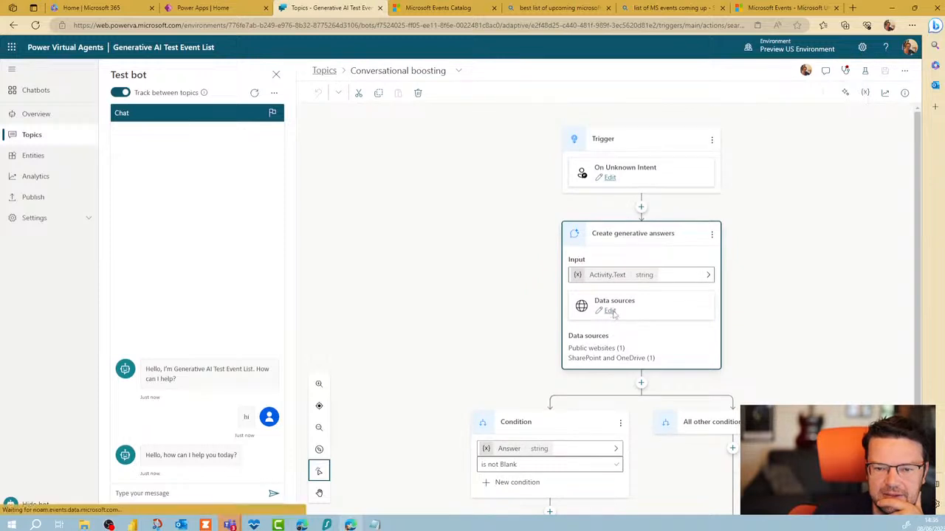
click(804, 376)
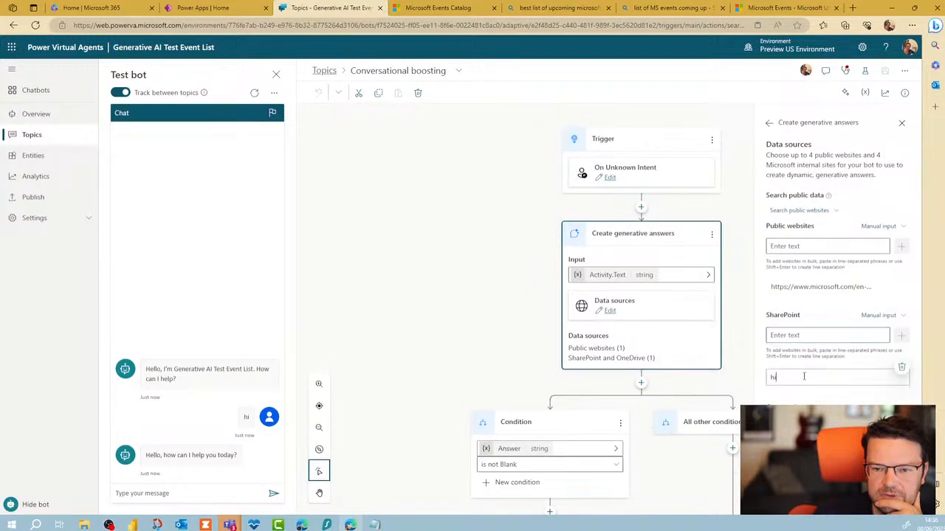
click(901, 368)
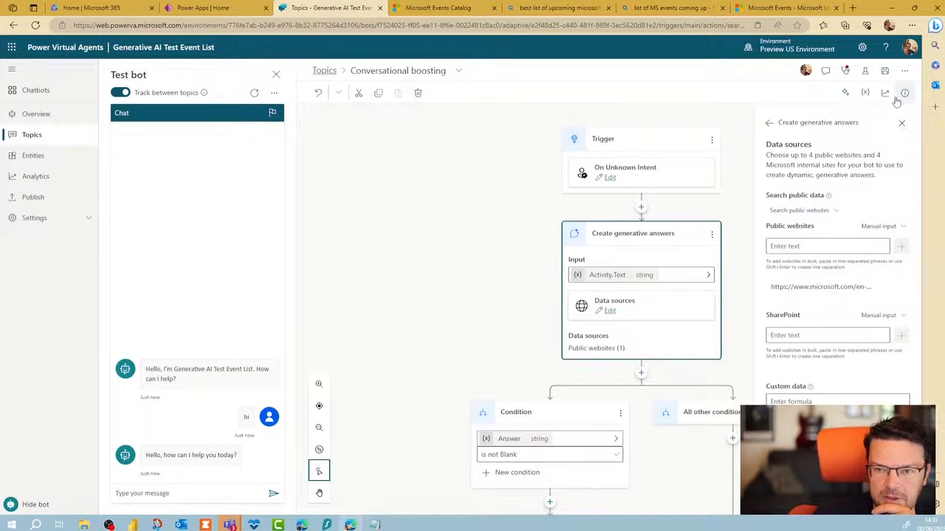
click(885, 70)
click(501, 296)
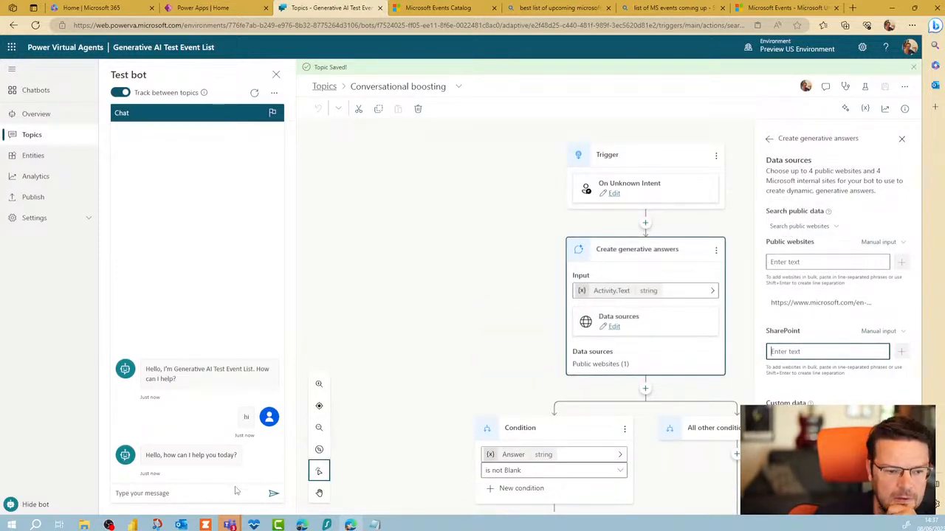
Begin a question in the test chat, and look through the UK Microsoft Events page for a topic to ask about
click(198, 493)
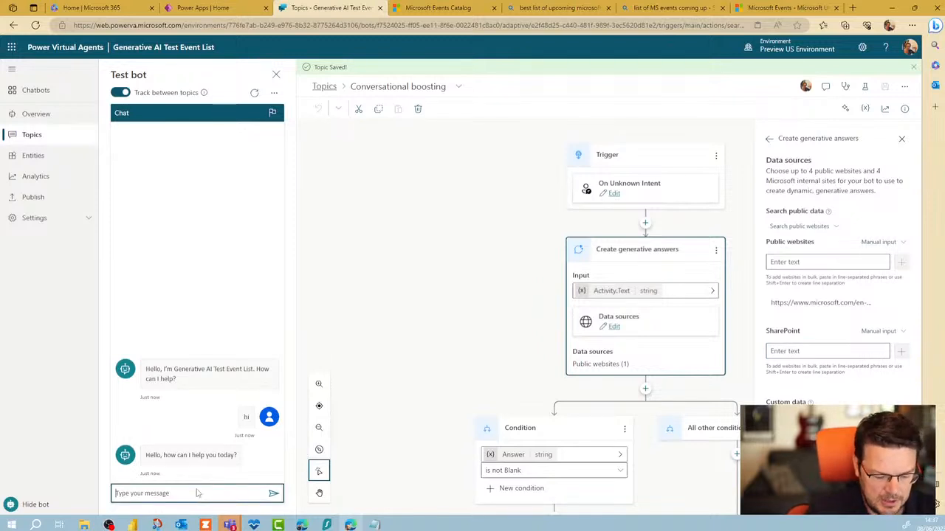
text(what eventes)
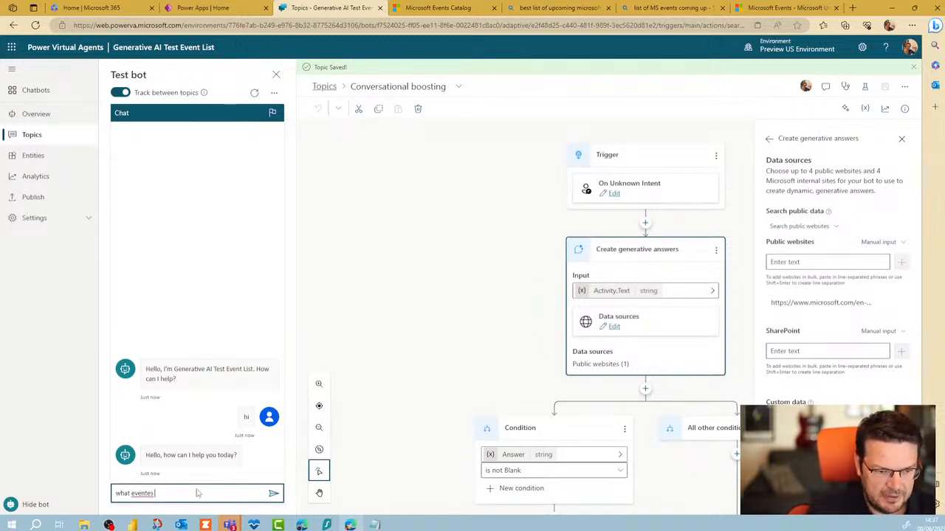
click(786, 8)
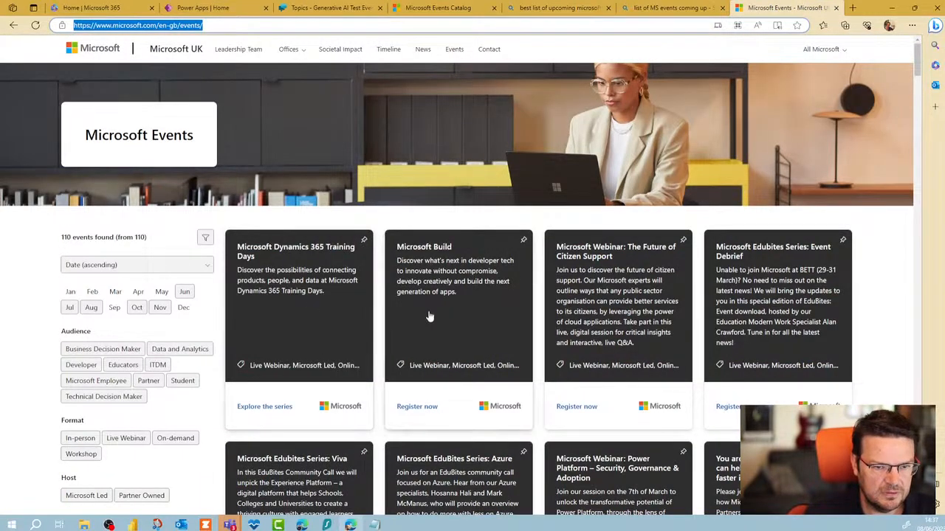
scroll(429, 316, down, 1)
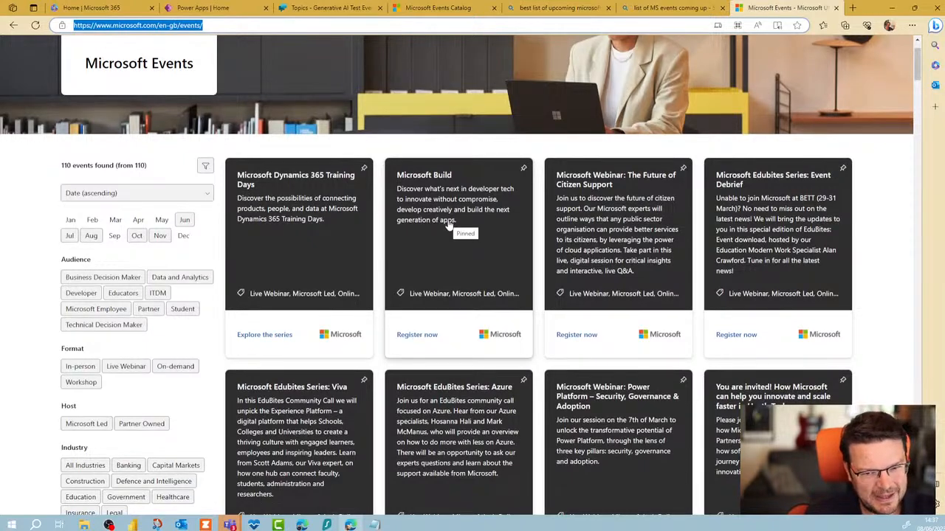
scroll(520, 310, down, 2)
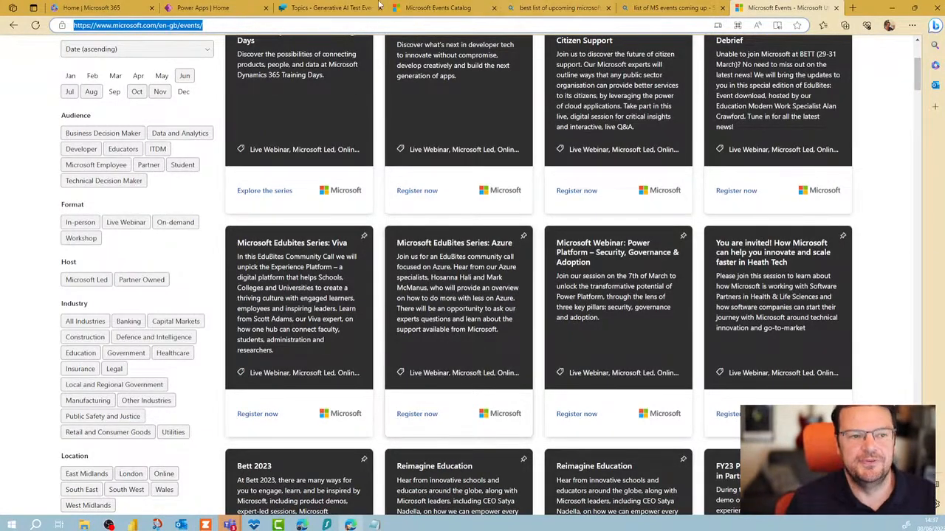
scroll(358, 275, down, 3)
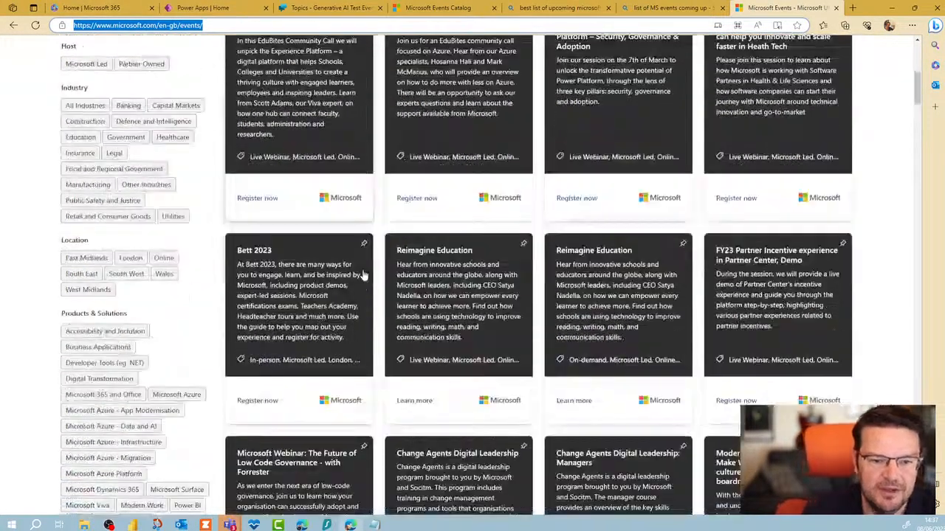
scroll(361, 276, down, 6)
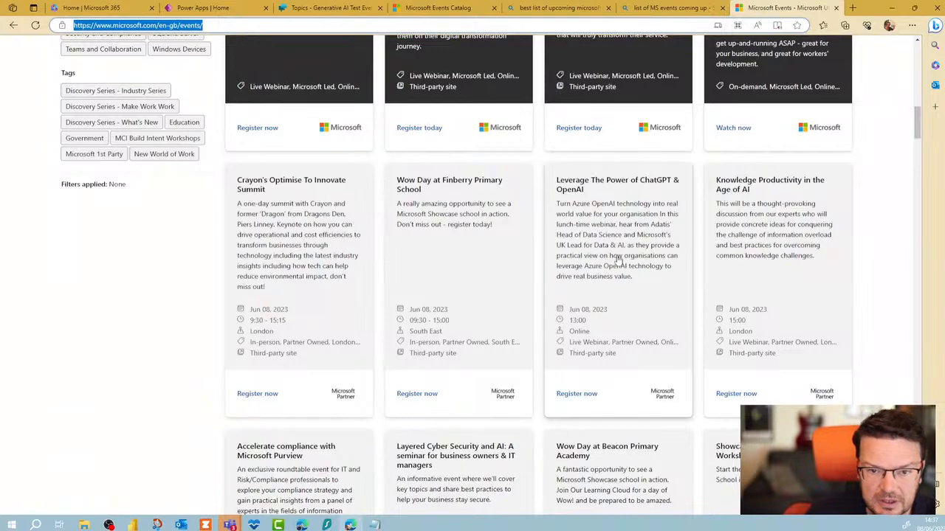
scroll(471, 45, up, 4)
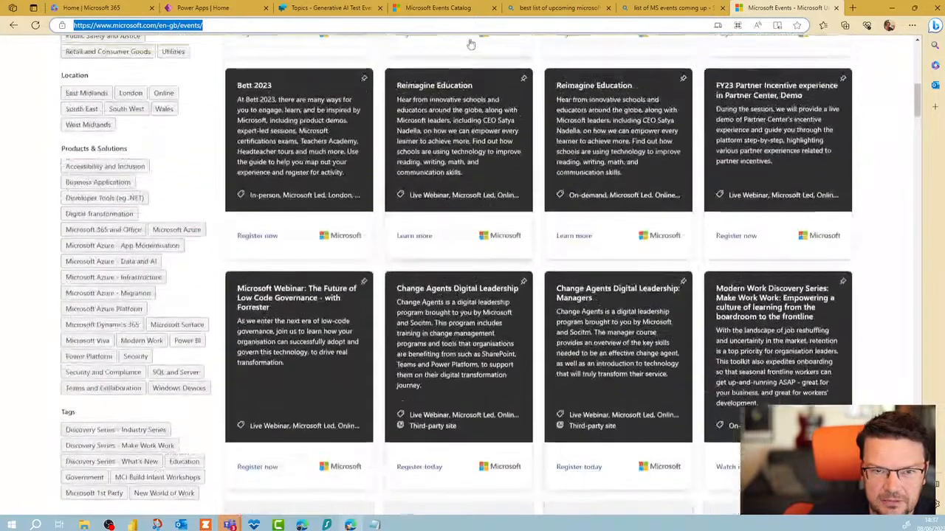
scroll(565, 421, down, 3)
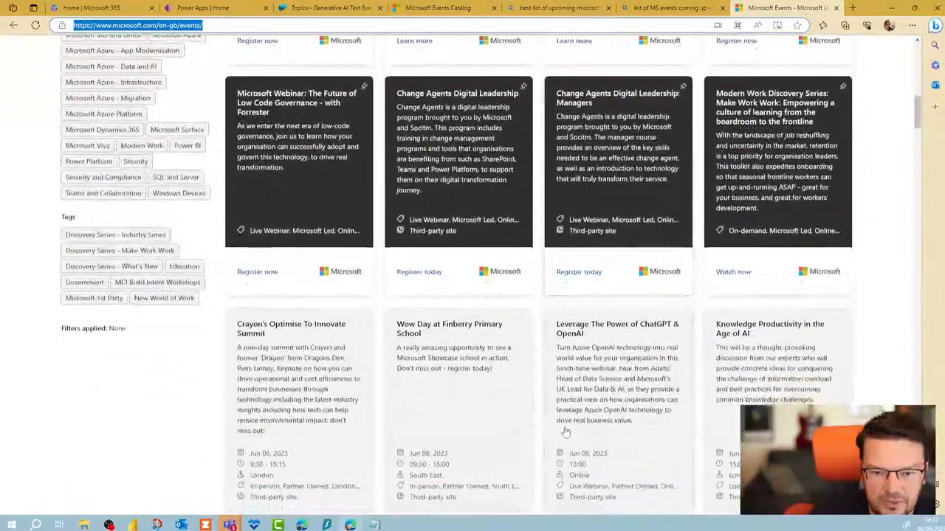
scroll(565, 432, down, 2)
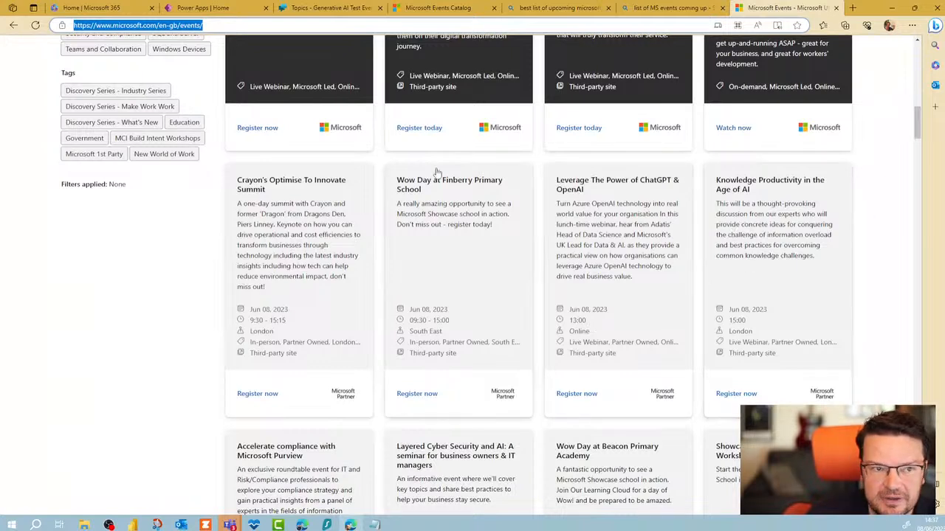
Ask the test bot "find me an event that talks about productivity" in place of the unfinished question
click(331, 8)
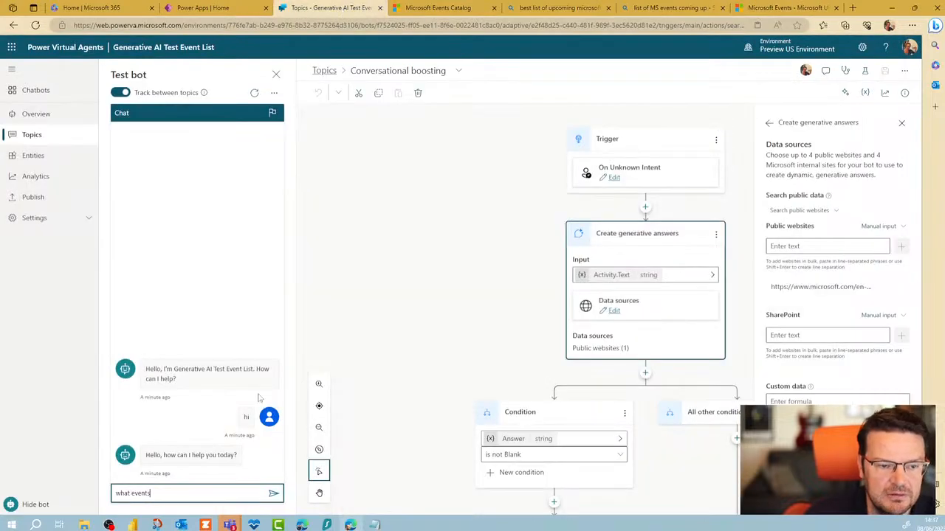
triple_click(174, 499)
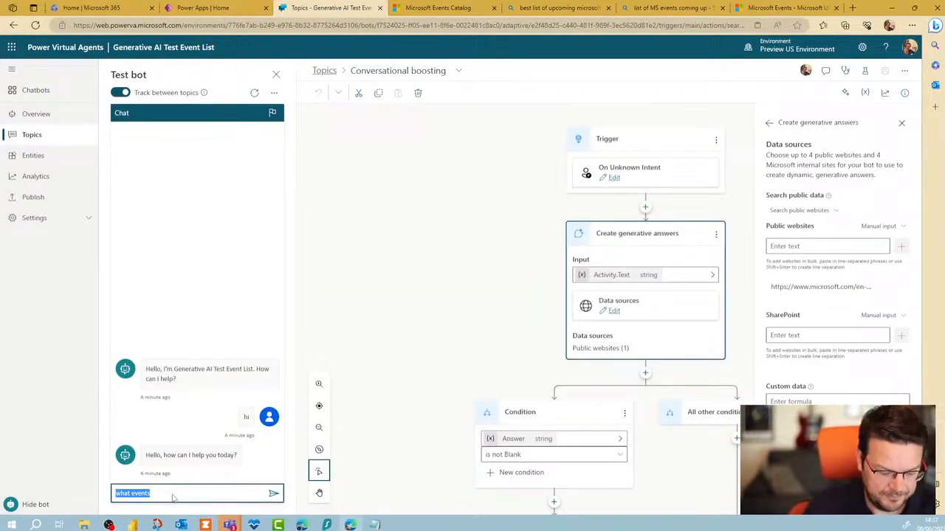
text(find me an event)
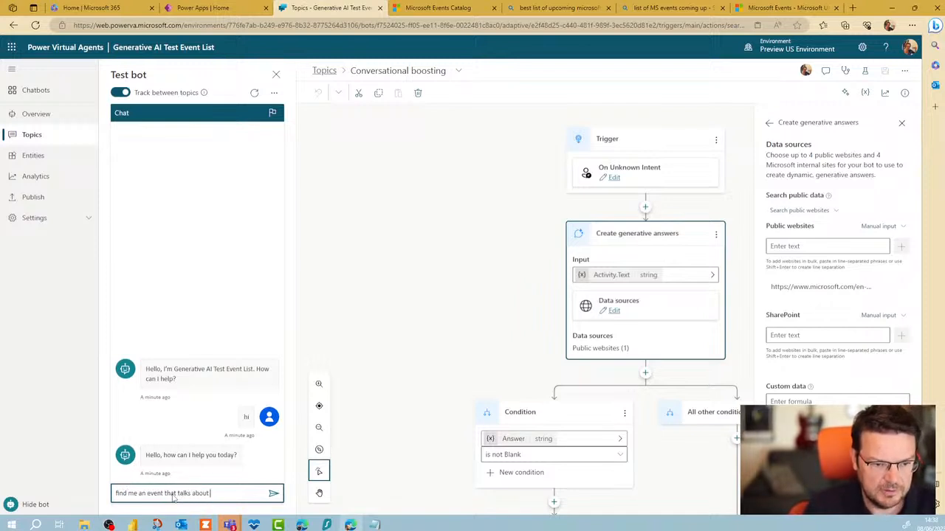
text( that talks about productivity)
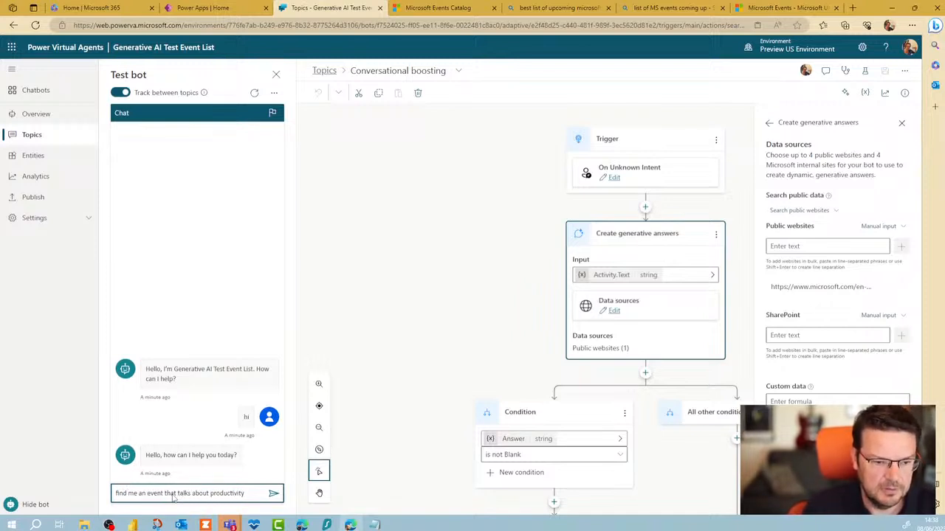
key(Return)
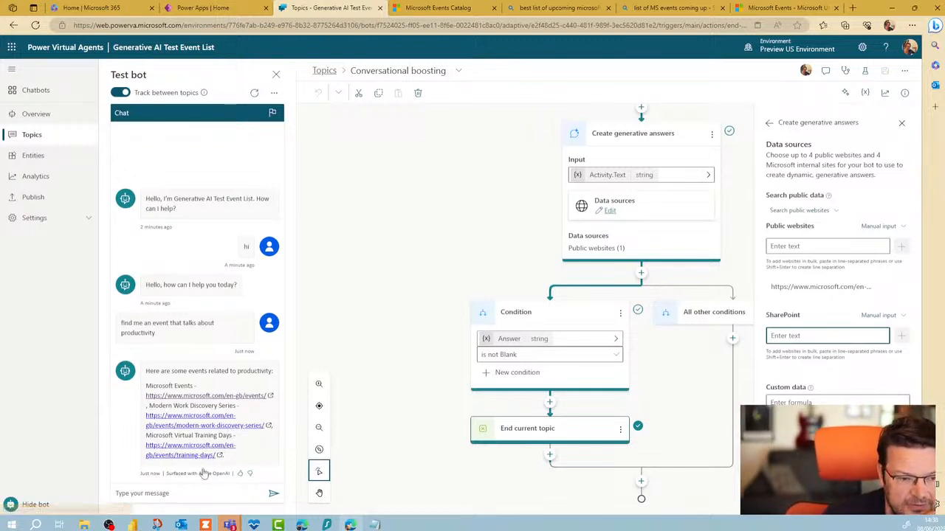
Open the Modern Work Discovery Series link from the bot's answer in a new window
right_click(177, 421)
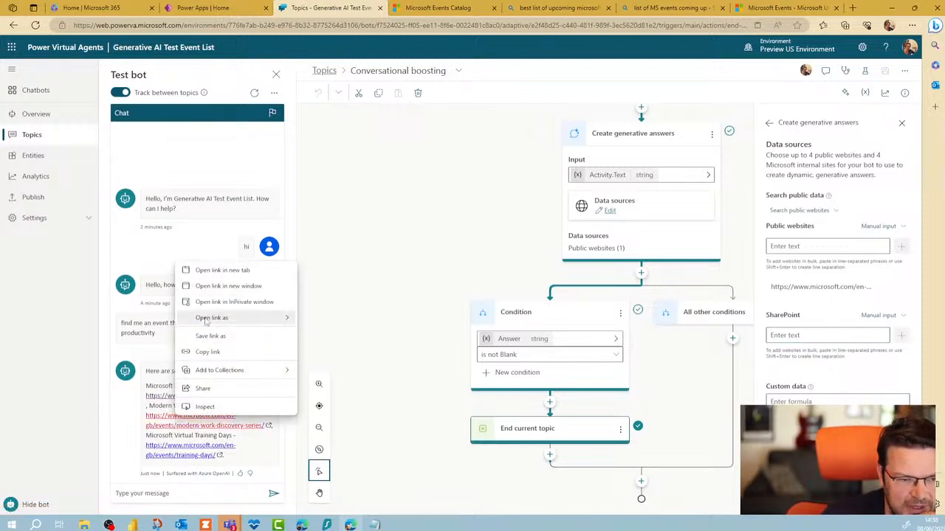
click(213, 292)
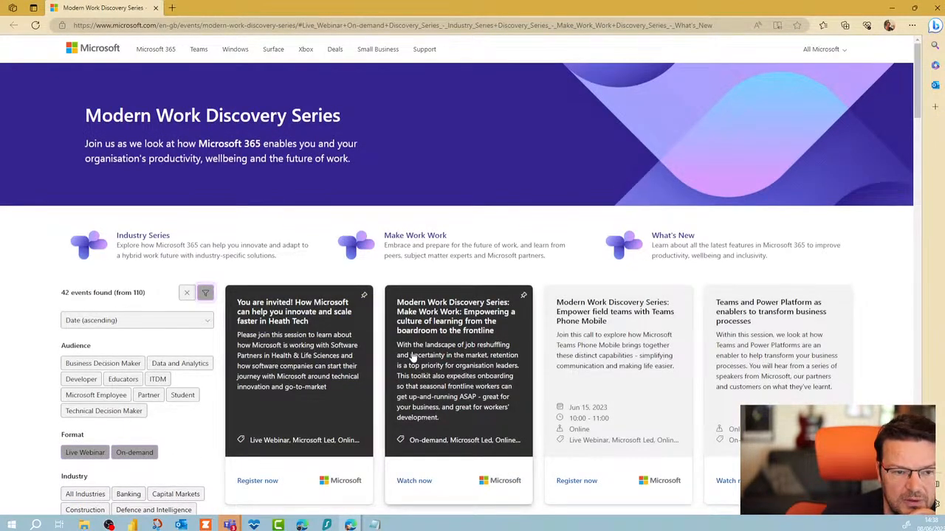
Compare the Modern Work Discovery Series page linked in the bot's answer with the UK Microsoft Events page, and return to the test chat
click(937, 8)
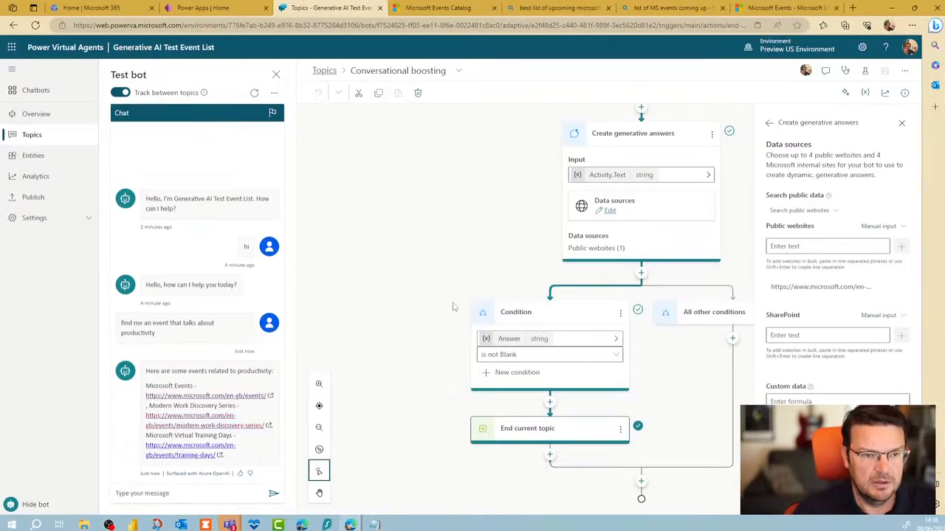
click(219, 426)
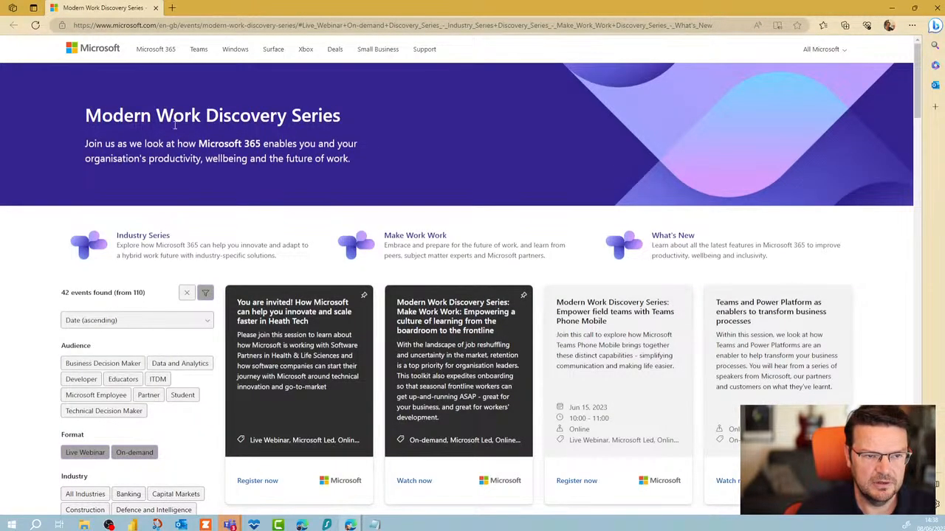
key(alt+Tab)
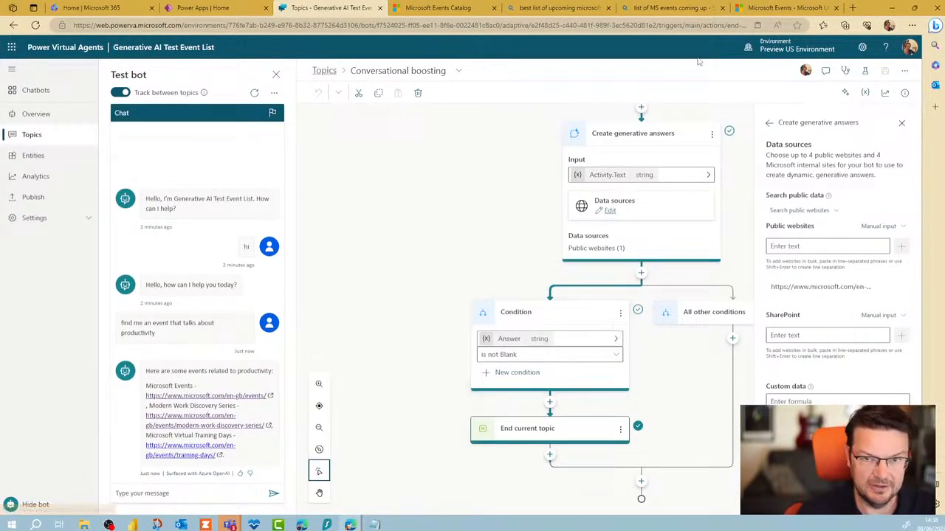
click(786, 7)
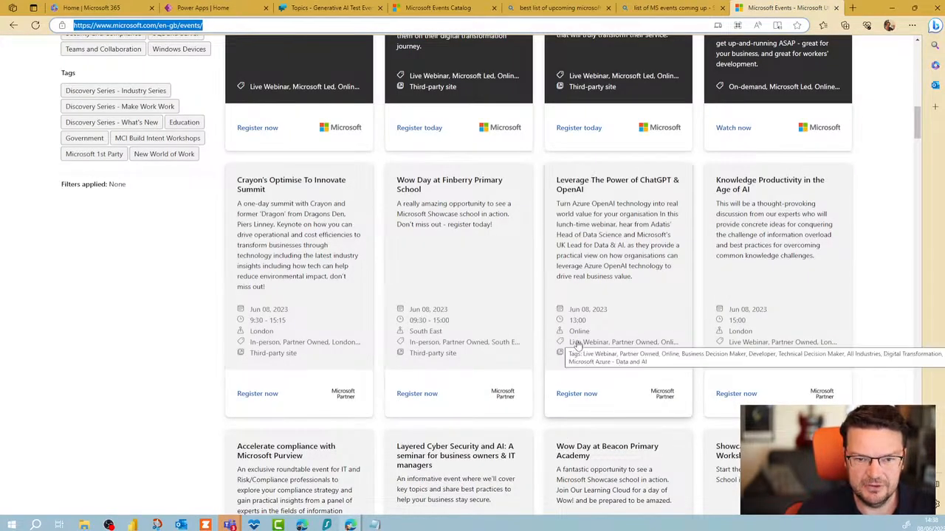
click(328, 7)
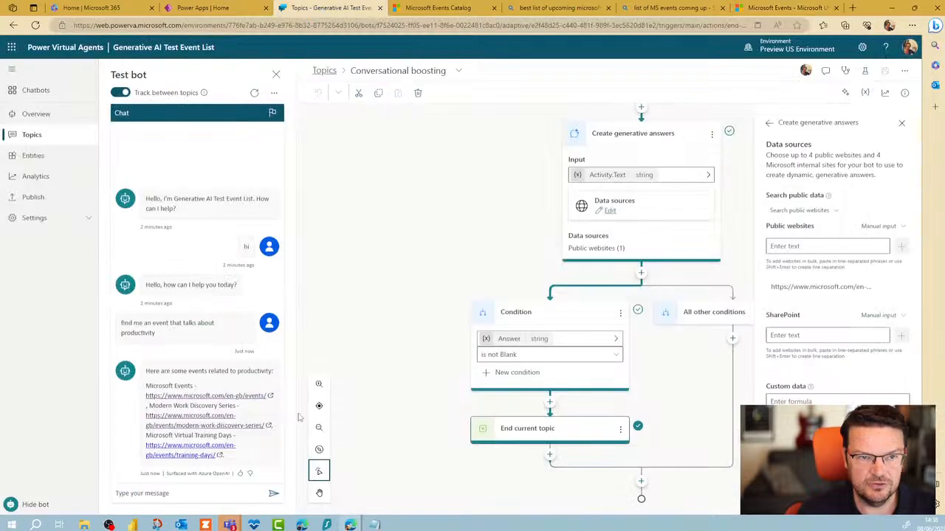
Ask the test bot "list me 3 events in june from the microsoft list"
click(185, 493)
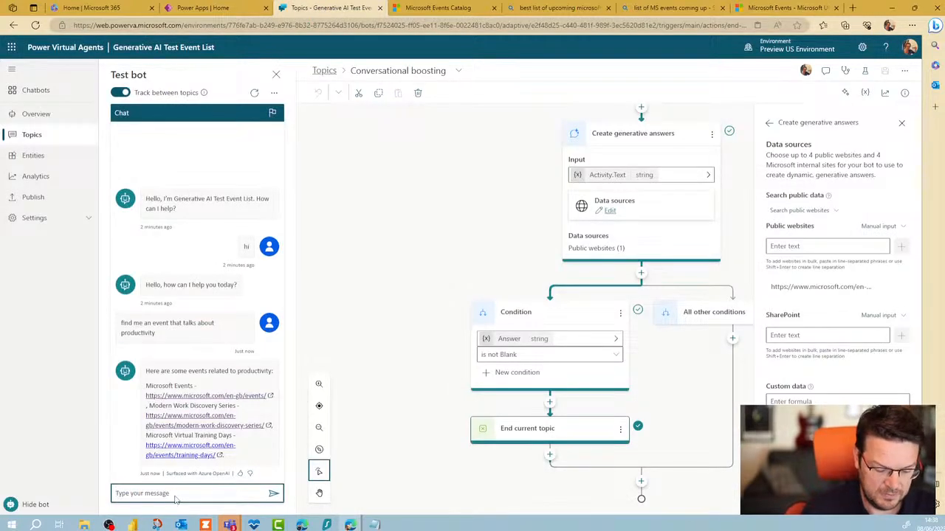
text(list me 3 e)
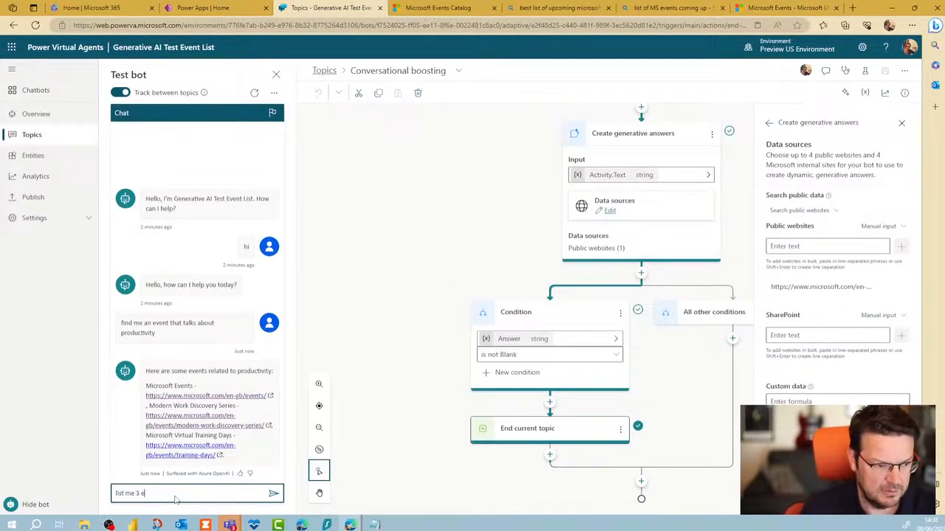
text(vents in )
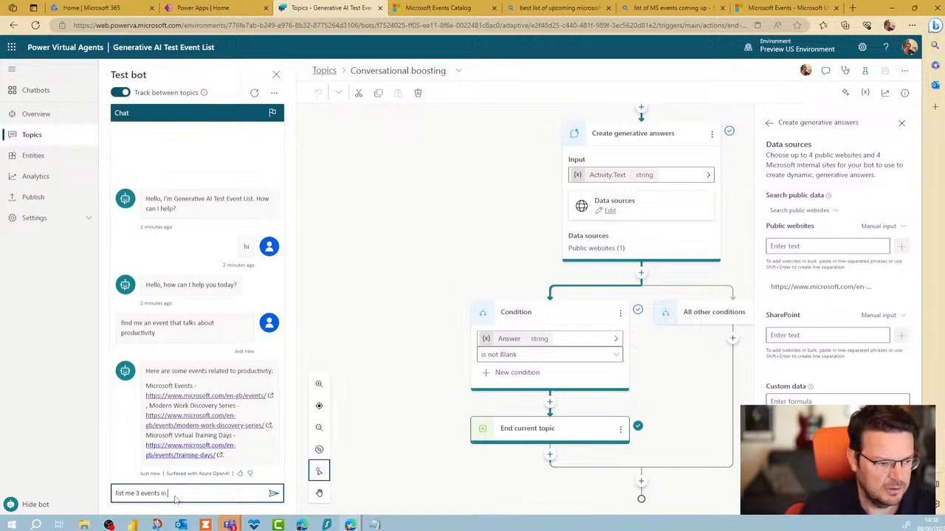
text(june)
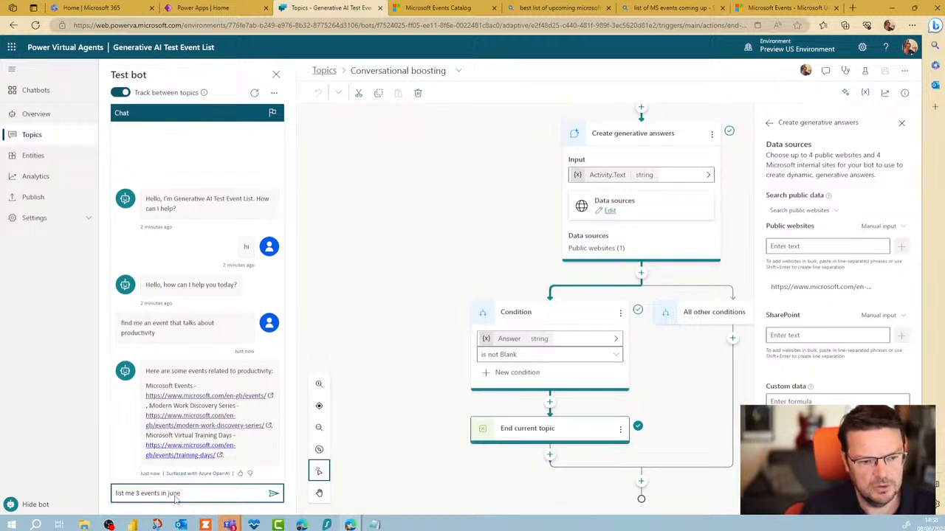
text( from the microso)
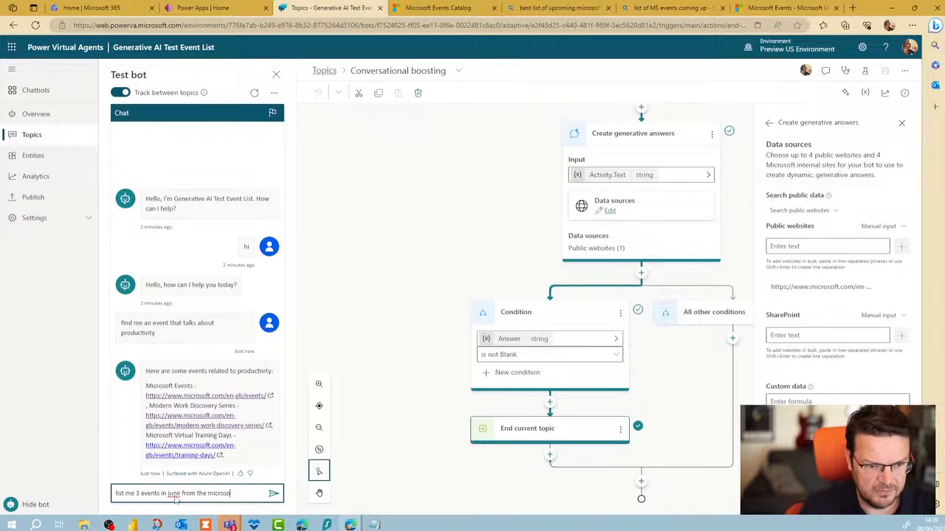
text(ft list)
key(Return)
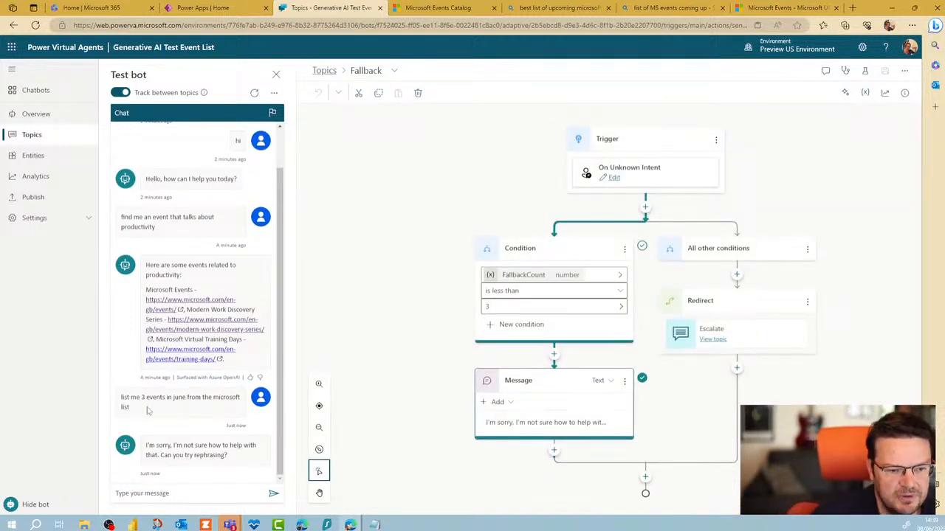
Rephrase the question to the test bot as "show me 3 june events that I can attend"
click(176, 496)
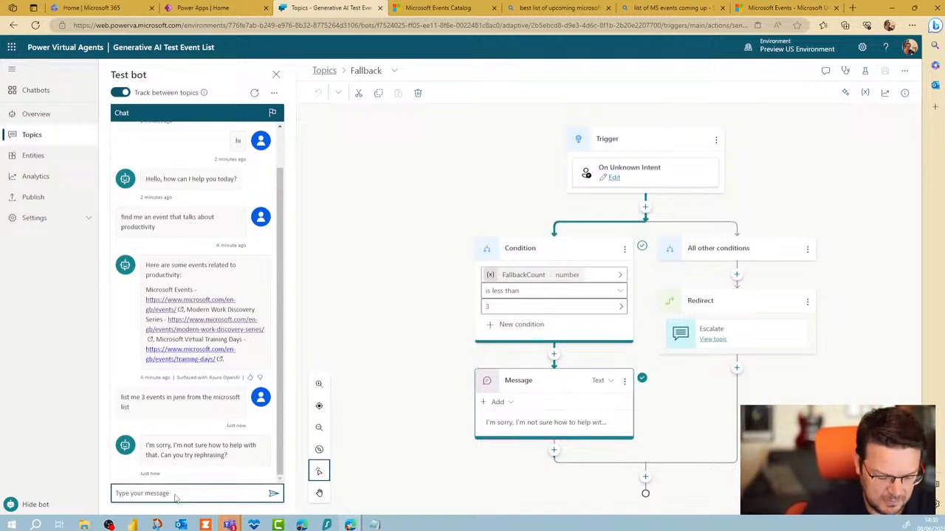
text(show me)
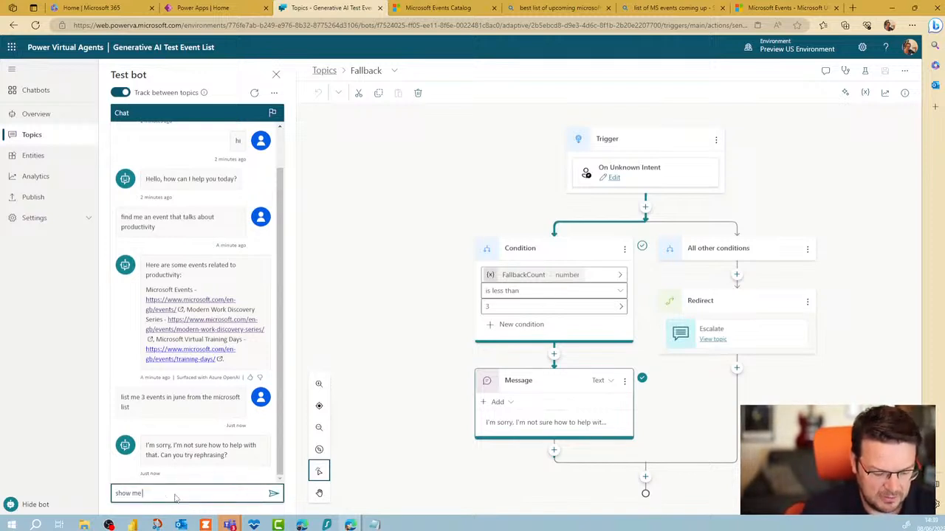
text( 3 j)
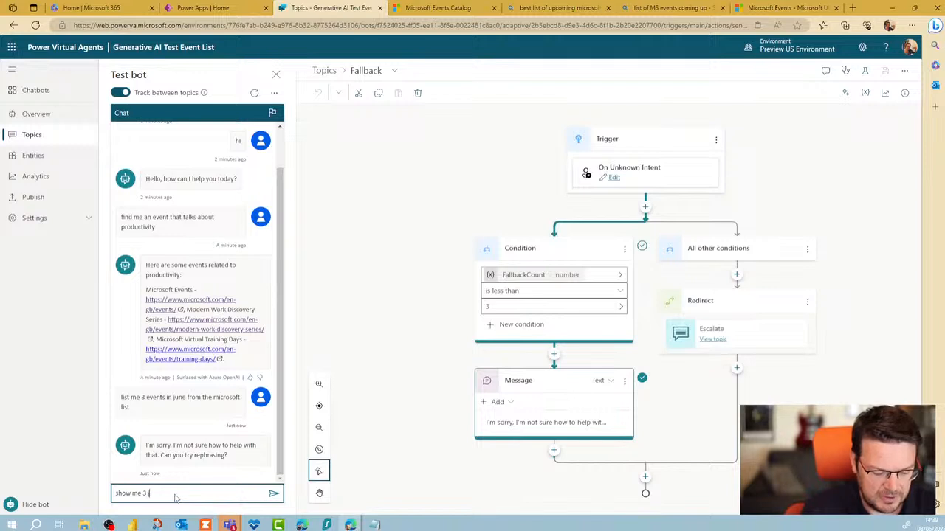
text(une events from the)
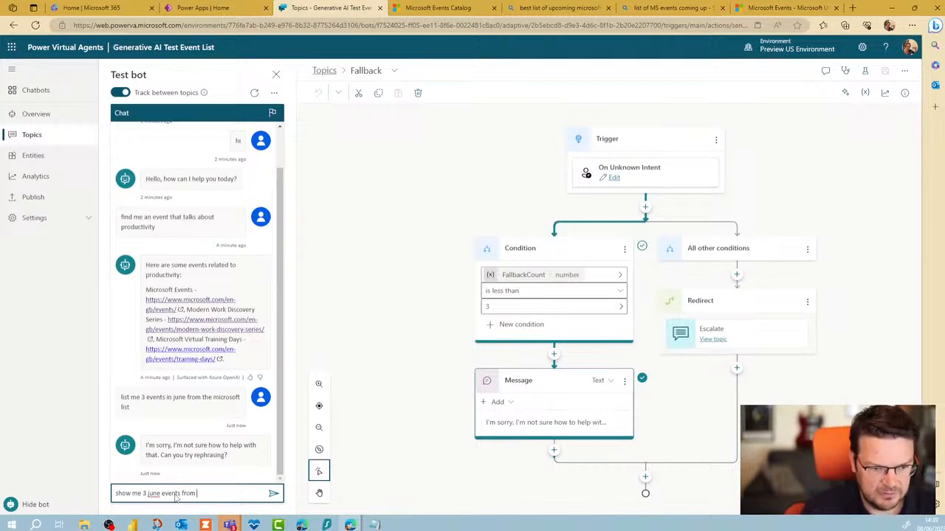
key(BackSpace)
key(BackSpace)
key(BackSpace)
key(BackSpace)
key(BackSpace)
key(BackSpace)
key(BackSpace)
key(BackSpace)
key(BackSpace)
key(BackSpace)
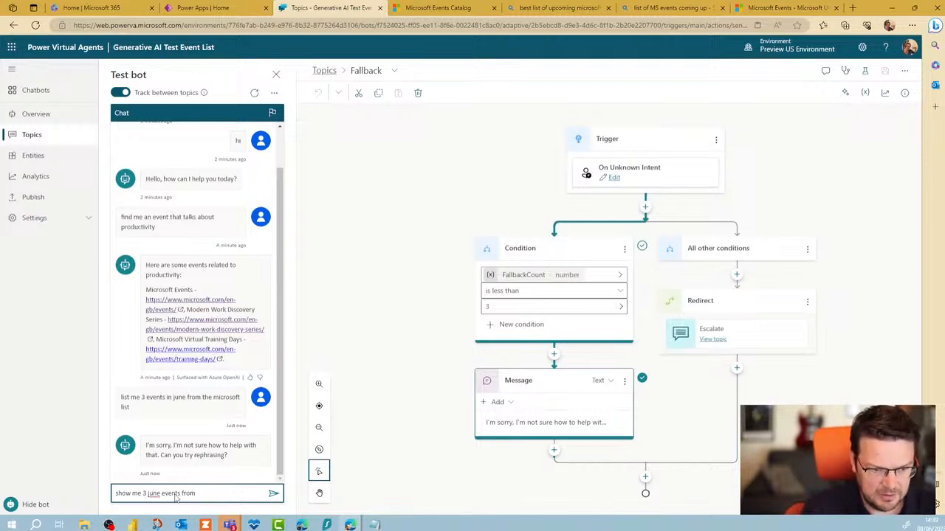
text(that I can atte)
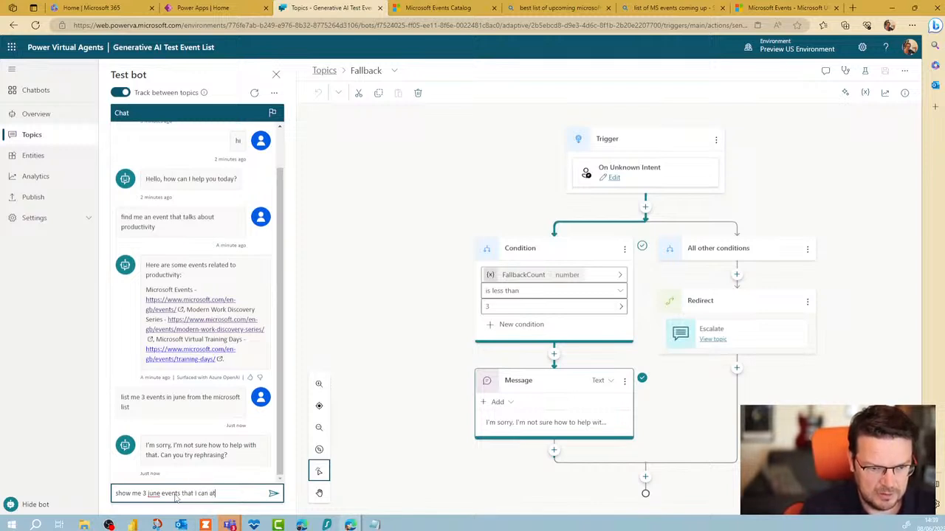
text(nd)
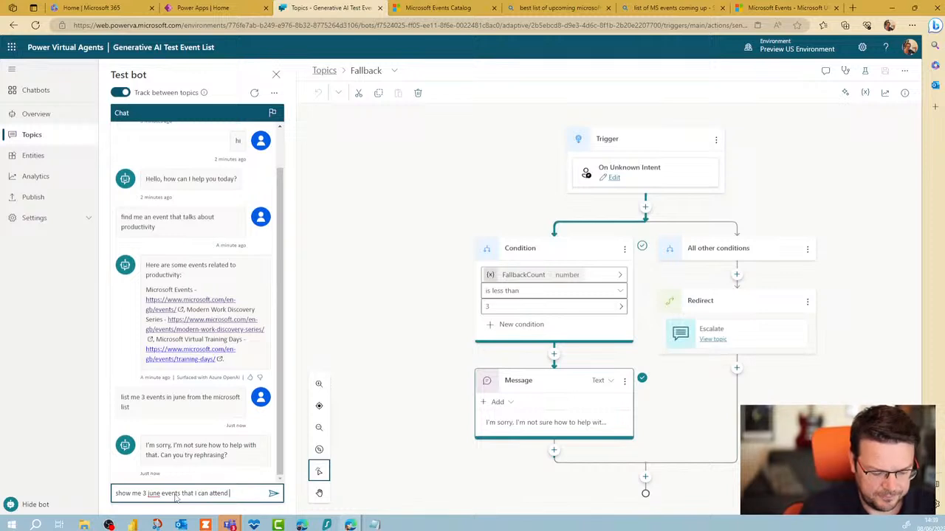
key(Return)
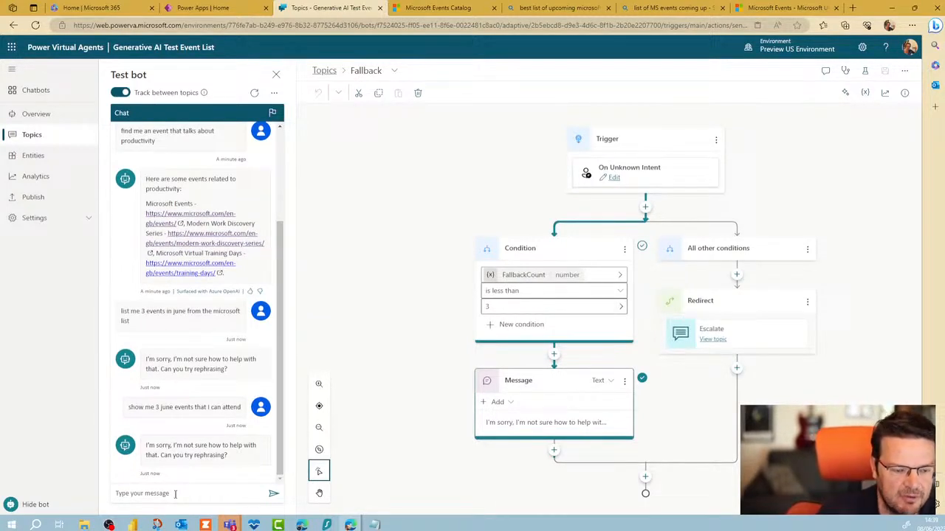
click(175, 494)
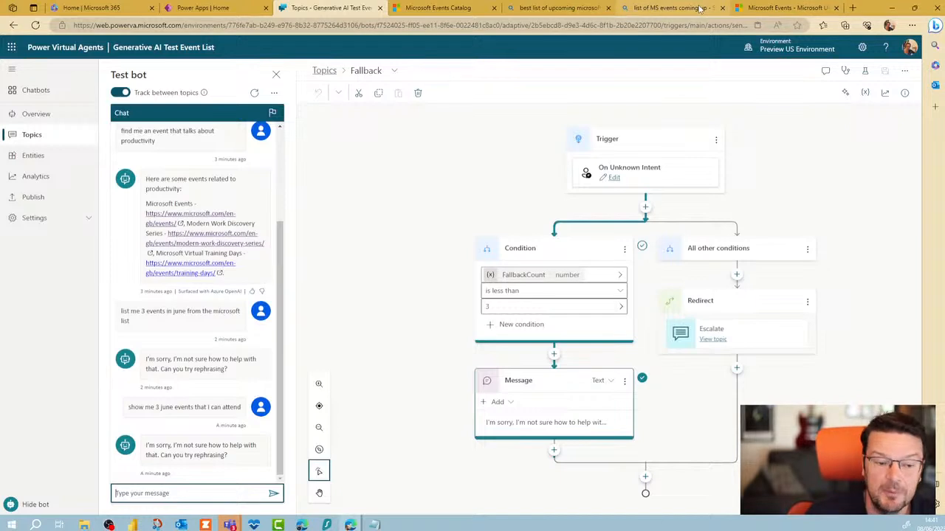
Close the Microsoft 365 Developer Program page and the UK Microsoft Events page
mouse_move(700, 9)
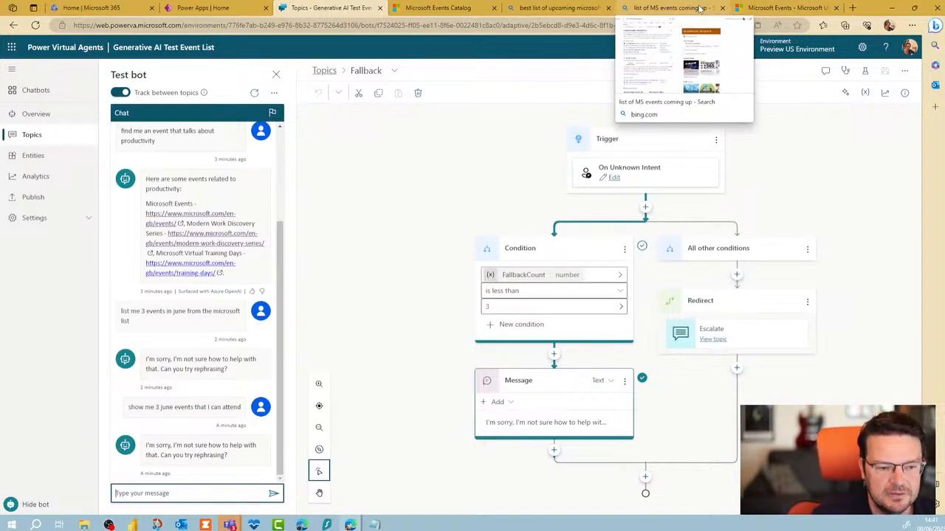
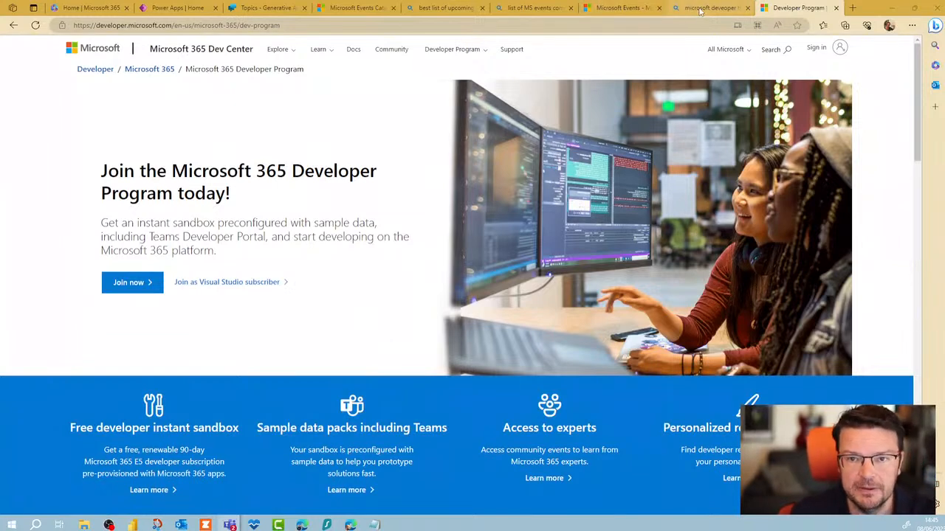
click(835, 8)
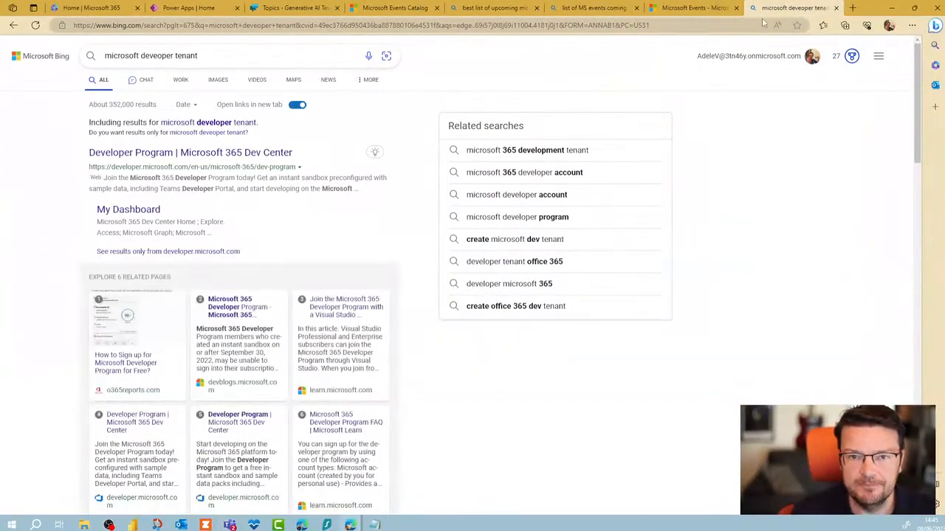
click(687, 10)
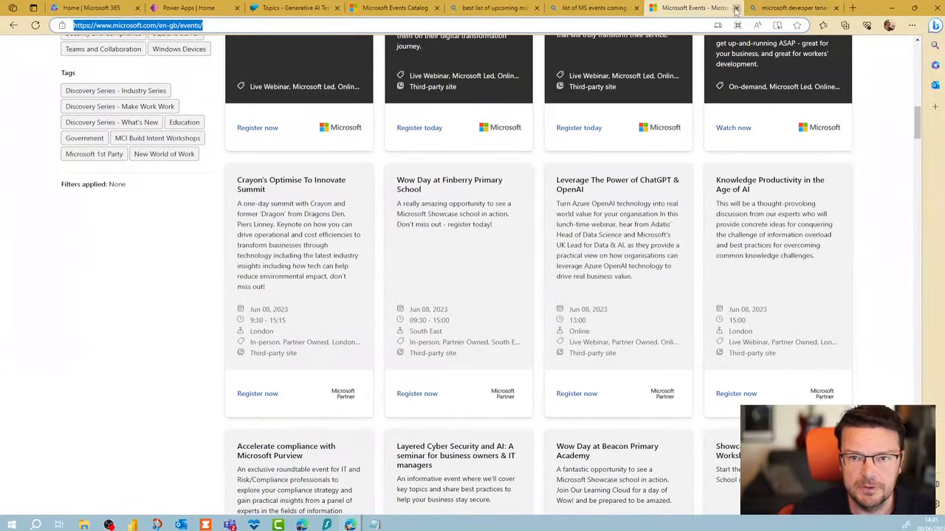
click(735, 10)
Search the web for "list of upcoming tech meetups for microsoft UK" in place of the developer tenant search
click(686, 27)
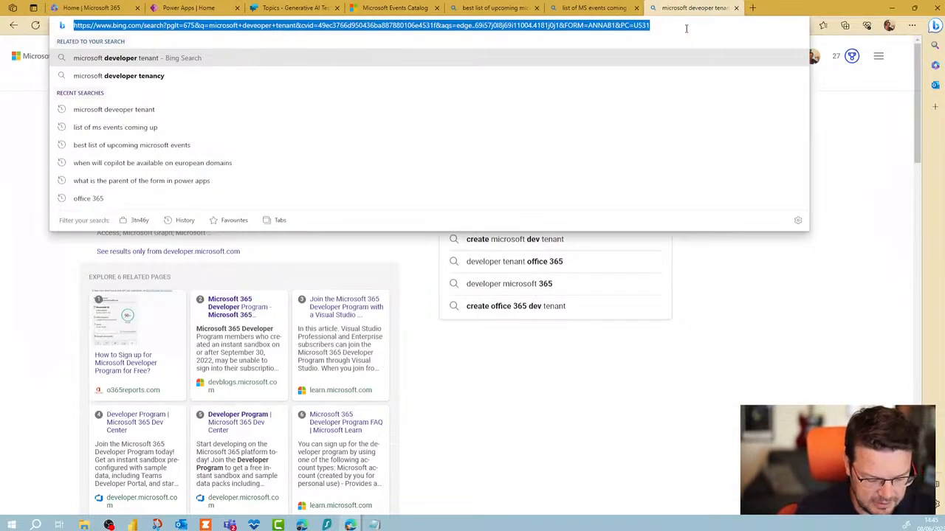
text(list ofupcm)
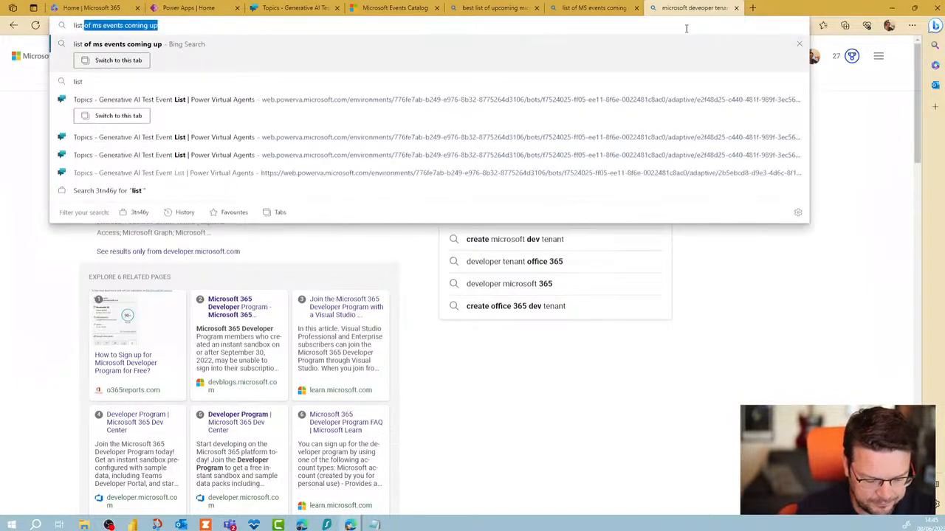
key(BackSpace)
key(BackSpace)
key(BackSpace)
key(BackSpace)
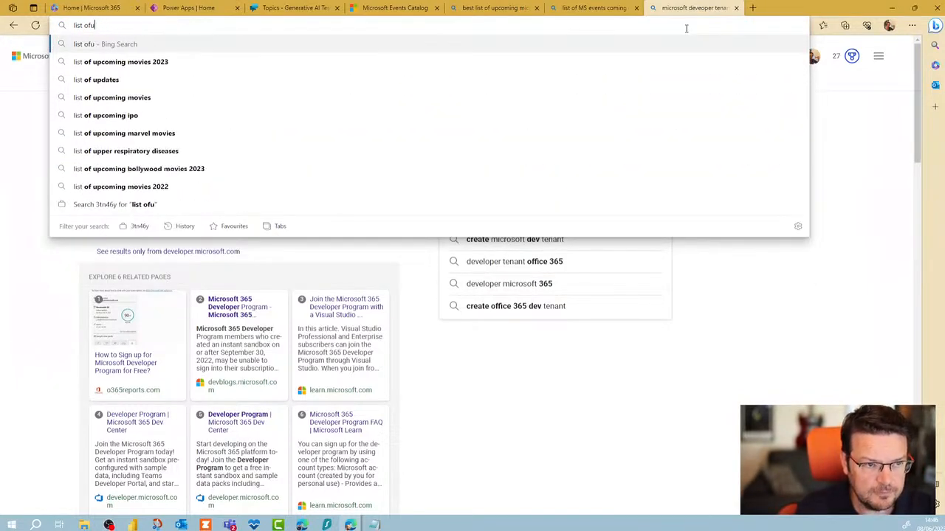
text(upcom)
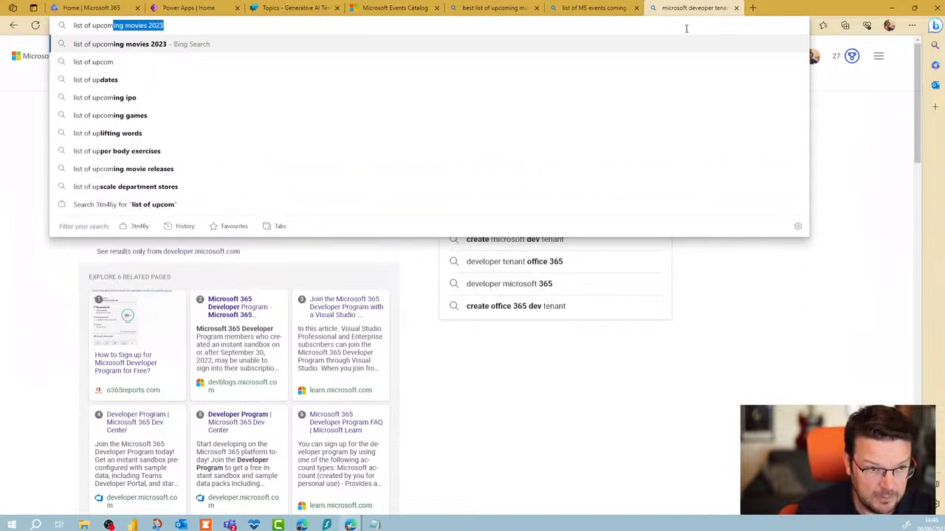
text(ing te)
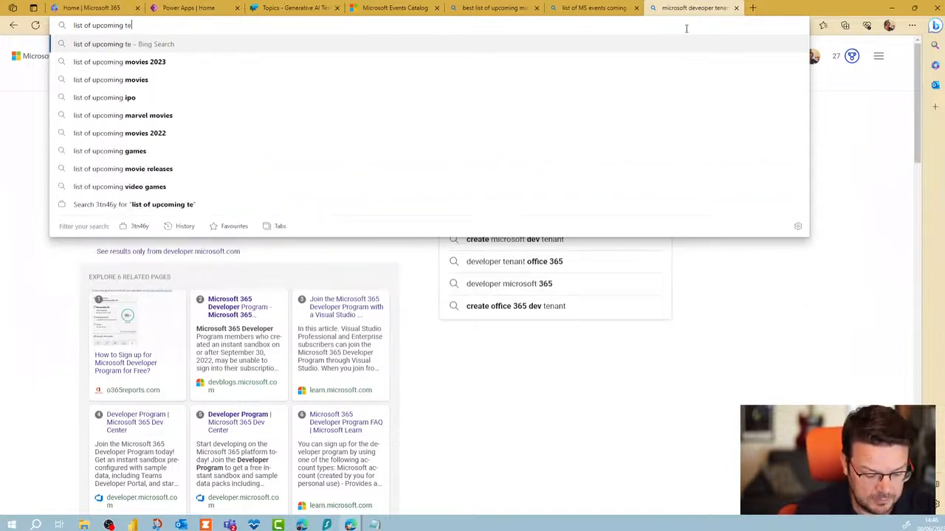
text(ch meetups )
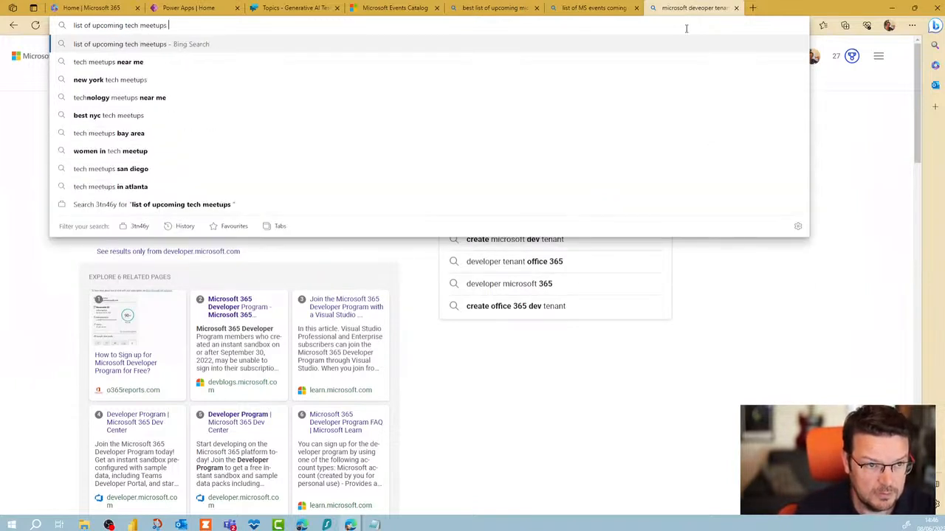
text(for microsoft UK)
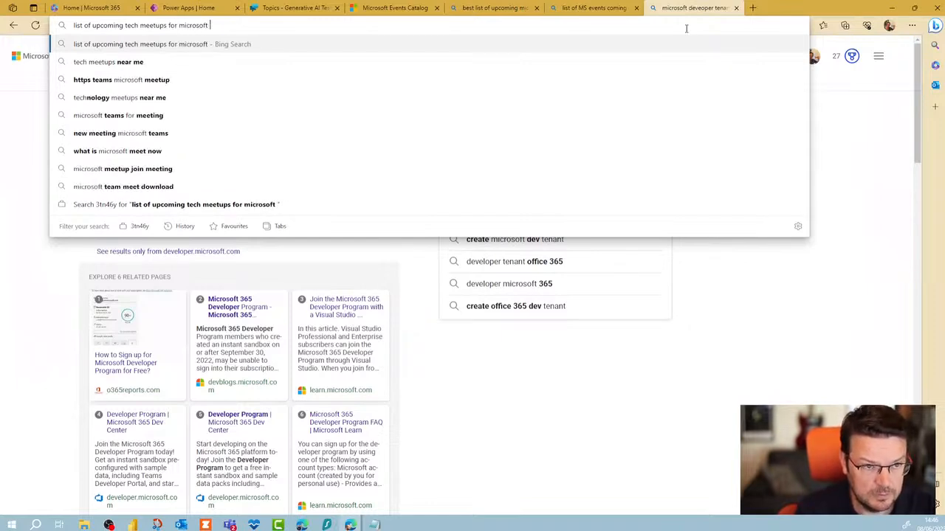
key(Return)
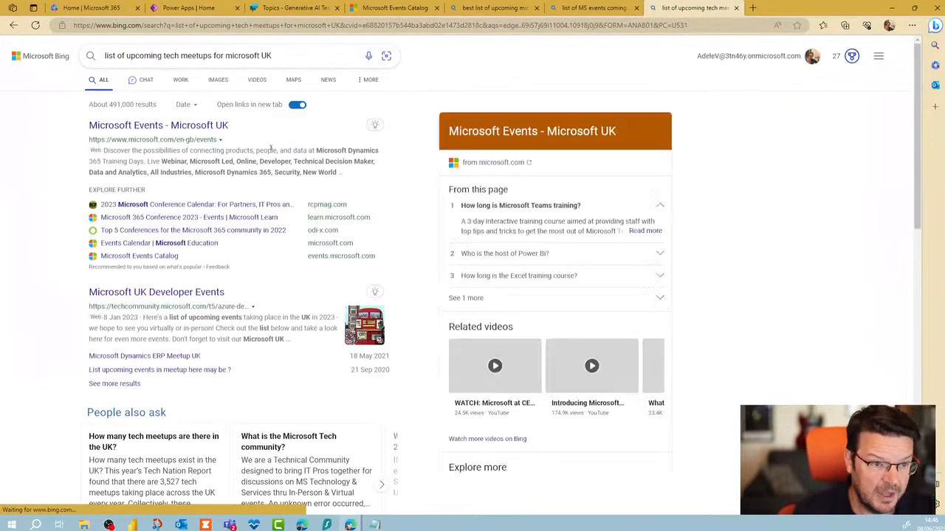
Look through the search results and open the Microsoft 365 UK (M365UK) User Group page on Meetup
scroll(207, 359, down, 3)
scroll(207, 359, down, 2)
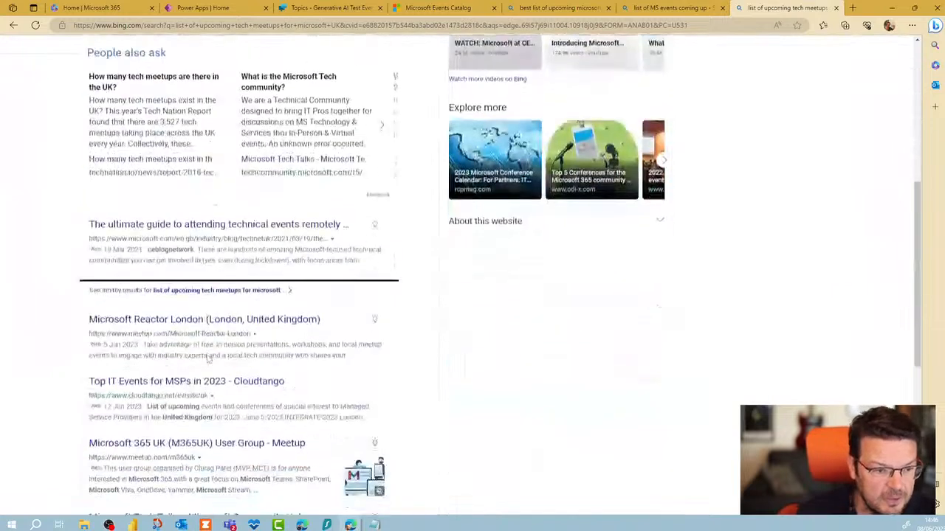
scroll(200, 355, down, 1)
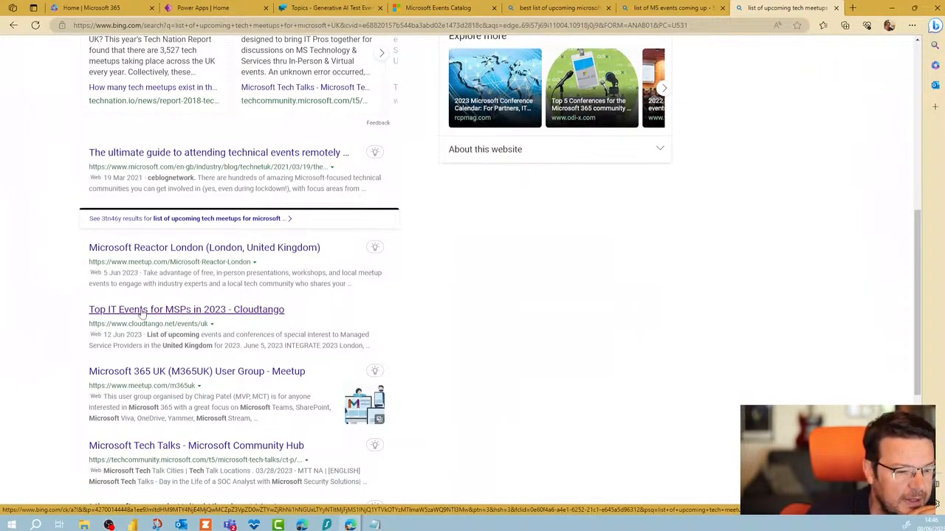
click(132, 374)
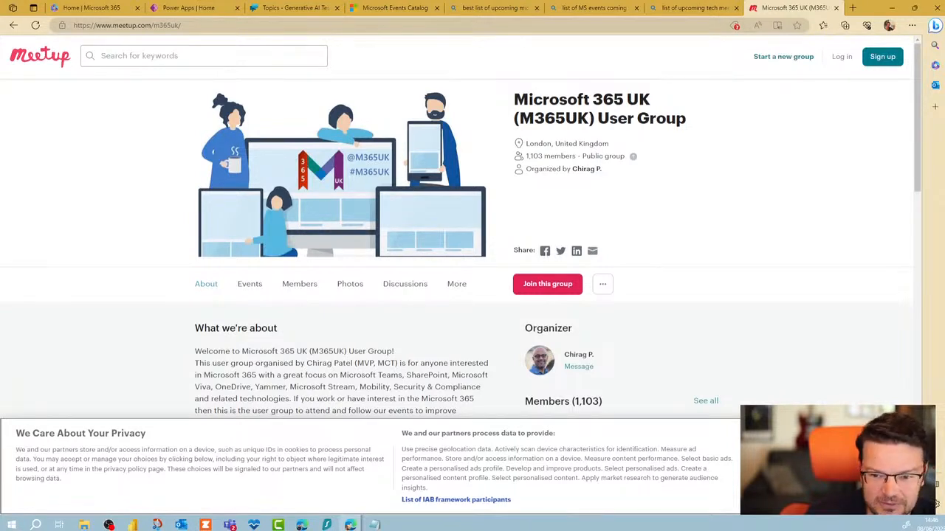
Reject all optional cookies on Meetup and look over the Microsoft 365 UK User Group's about page
click(821, 482)
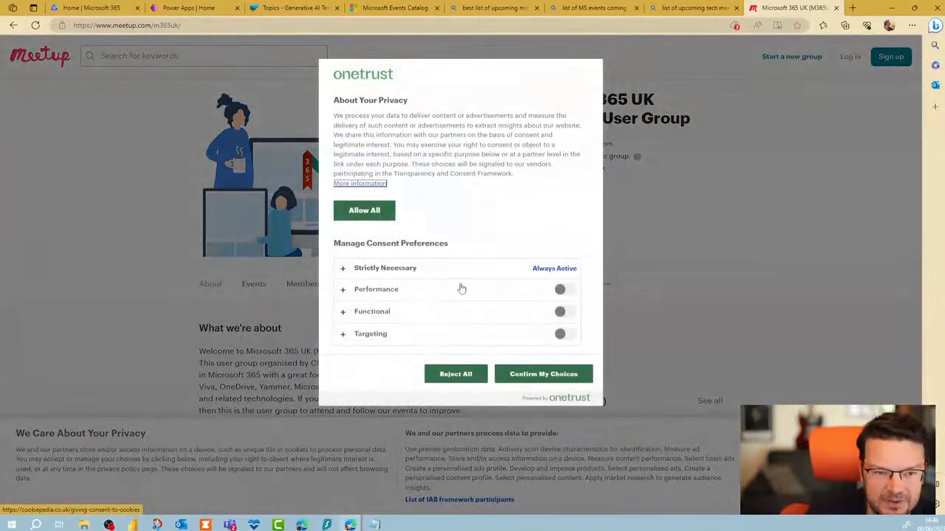
click(455, 375)
scroll(596, 330, down, 1)
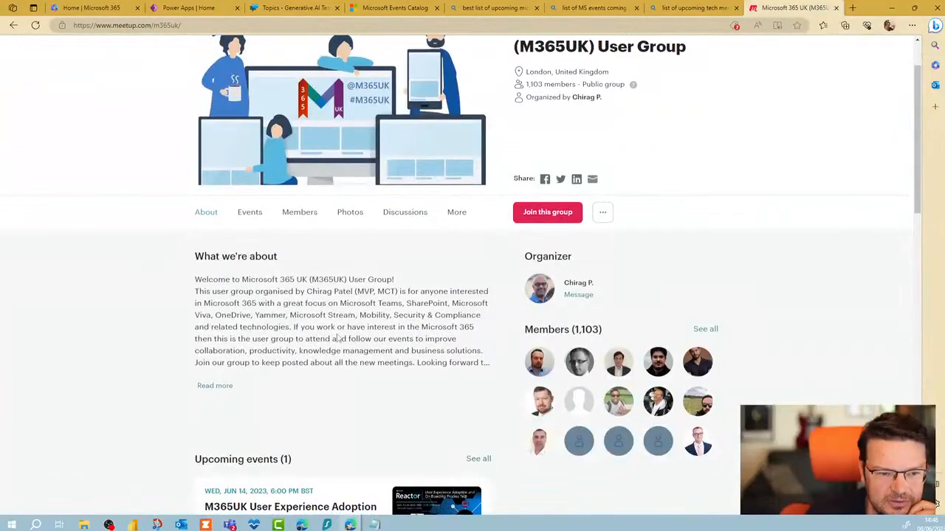
scroll(338, 338, up, 1)
scroll(338, 338, down, 1)
scroll(338, 338, down, 6)
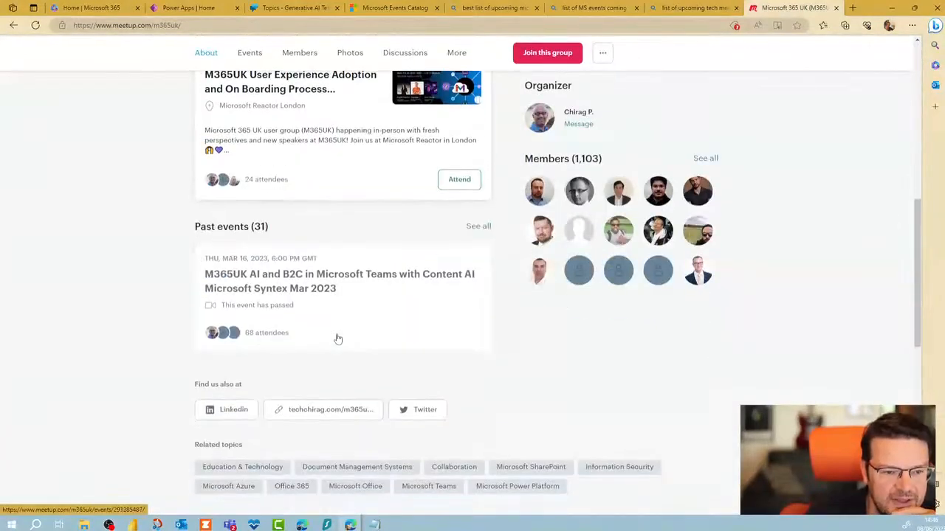
scroll(340, 339, up, 5)
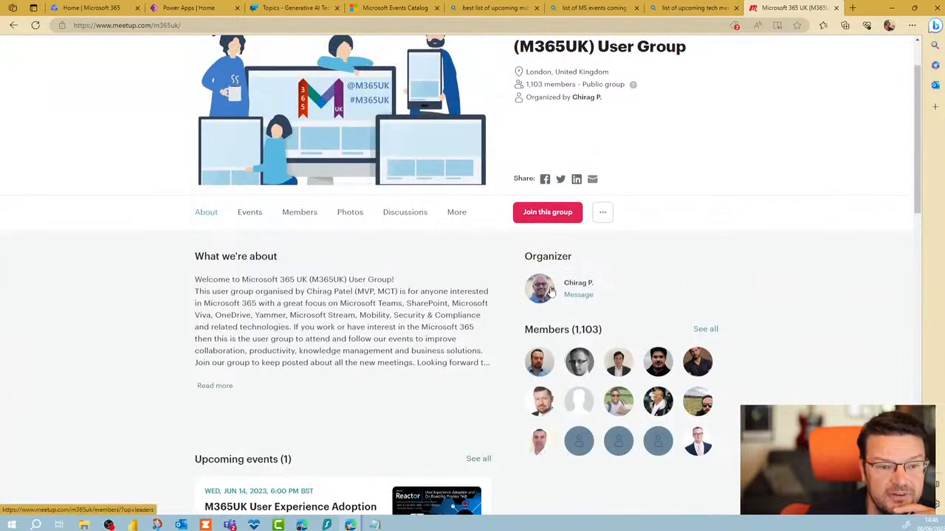
Open the user group's events and examine its upcoming events and the similar events nearby
click(252, 213)
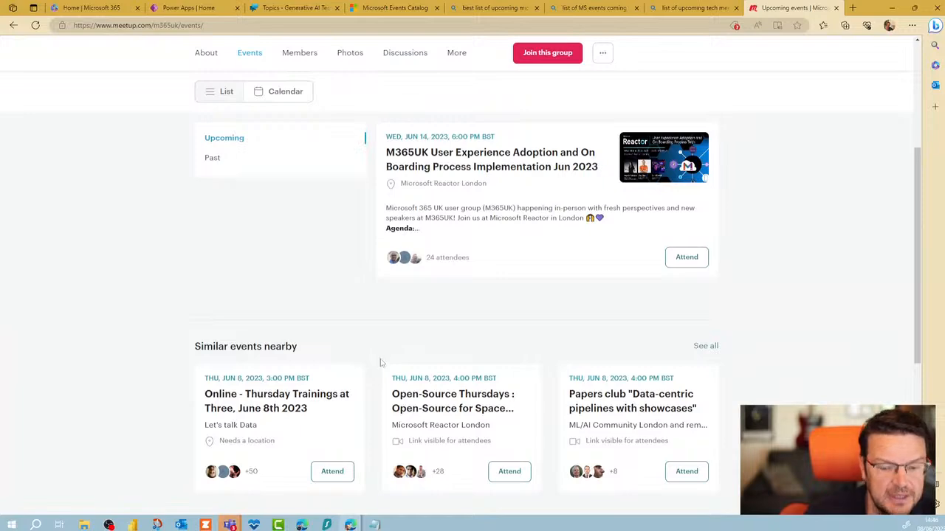
scroll(448, 371, down, 3)
scroll(446, 369, up, 3)
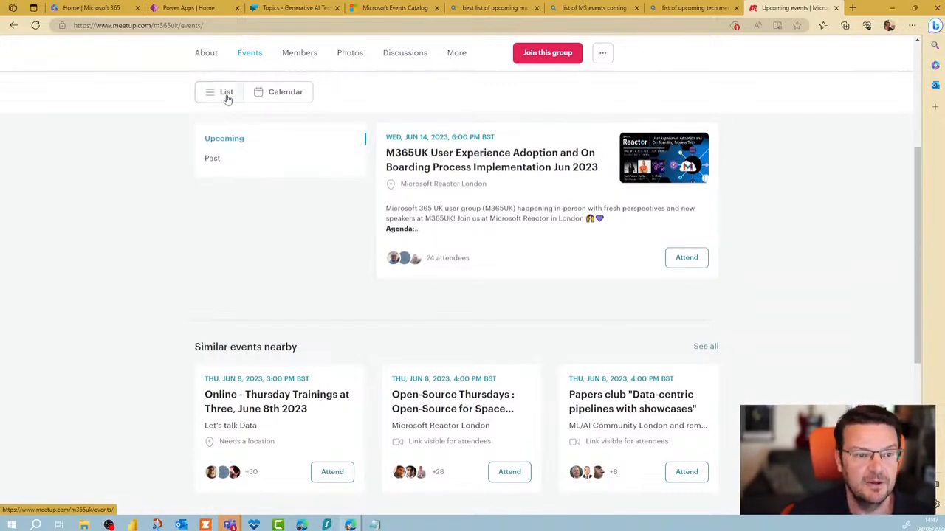
scroll(293, 285, down, 5)
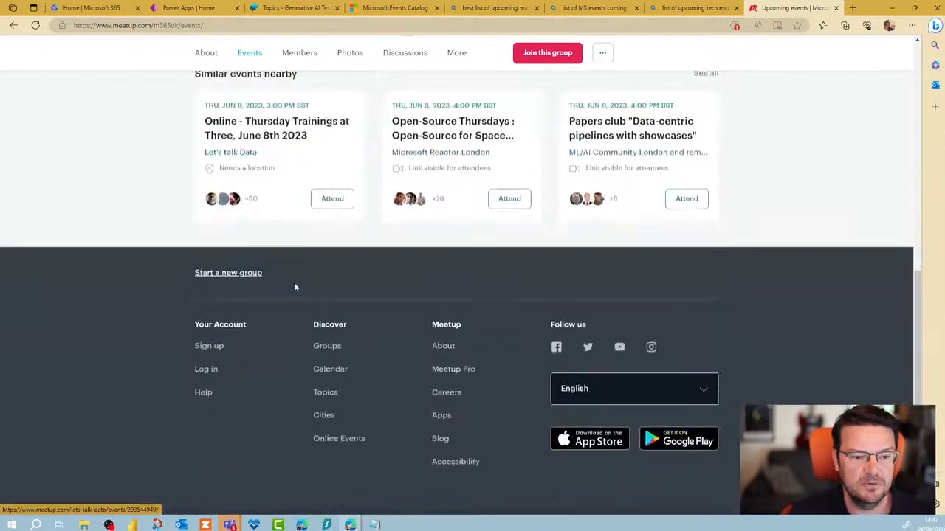
scroll(289, 285, up, 6)
scroll(289, 287, down, 6)
scroll(450, 270, up, 4)
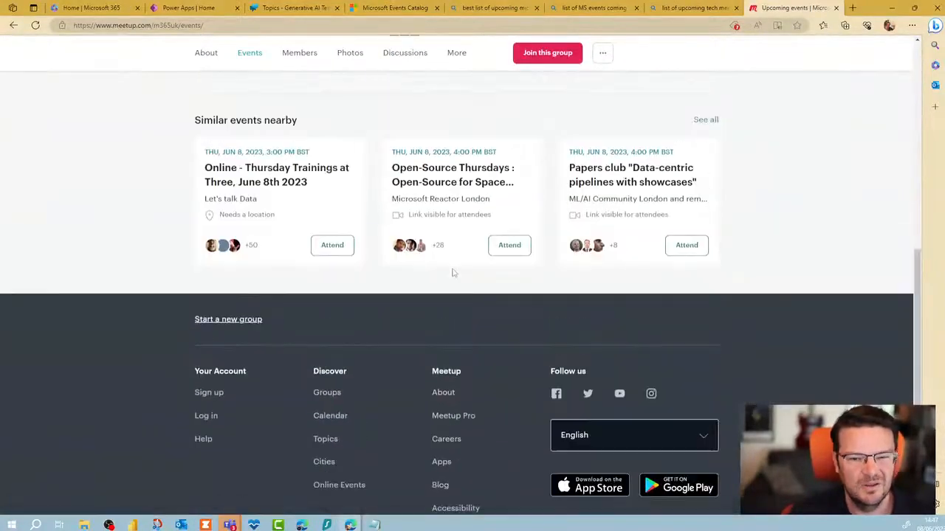
scroll(541, 303, up, 3)
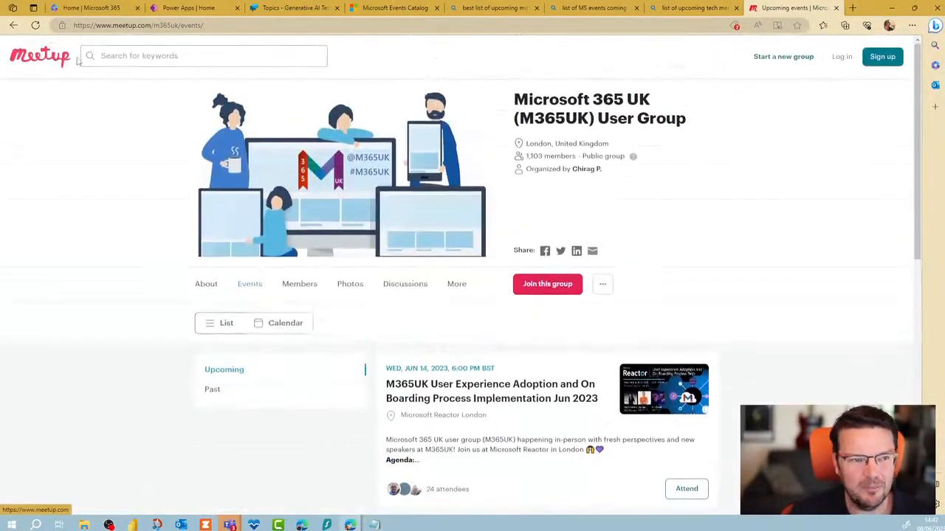
click(13, 26)
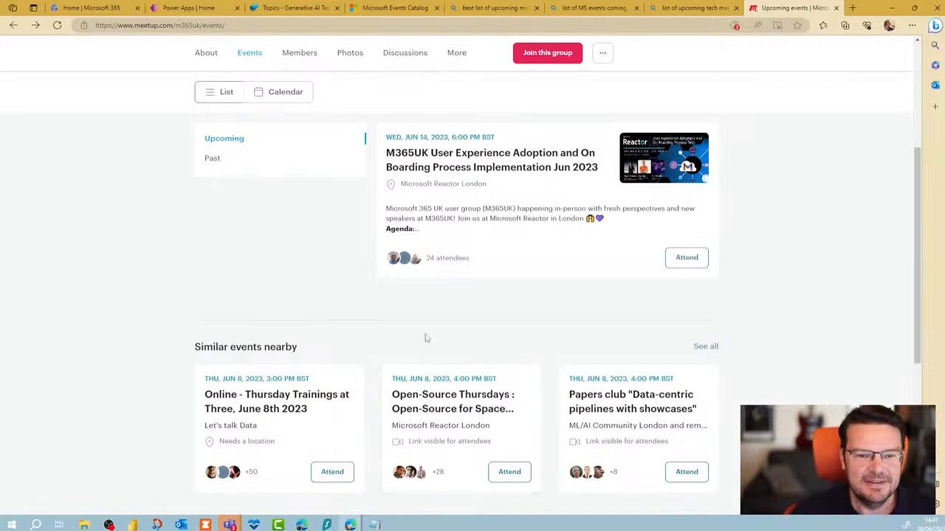
Search the web for "list of cricket fixtures"
click(357, 31)
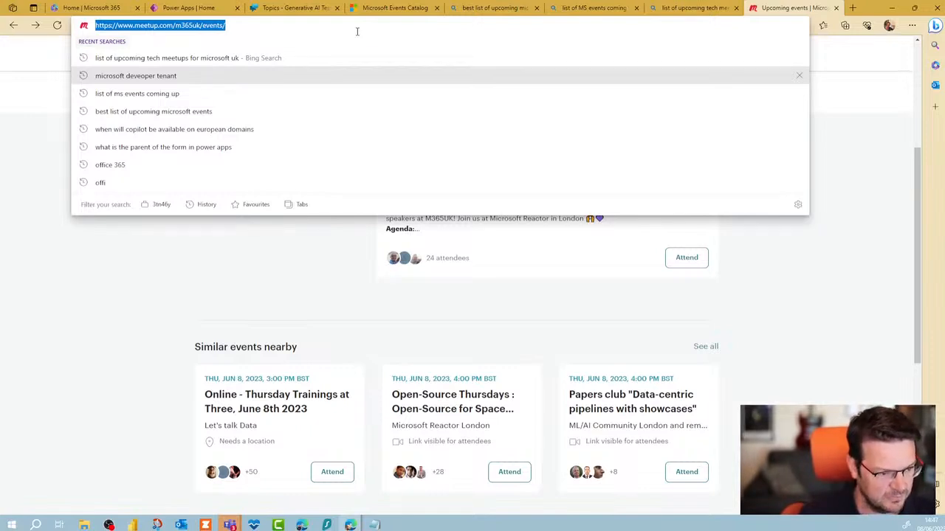
text(list of )
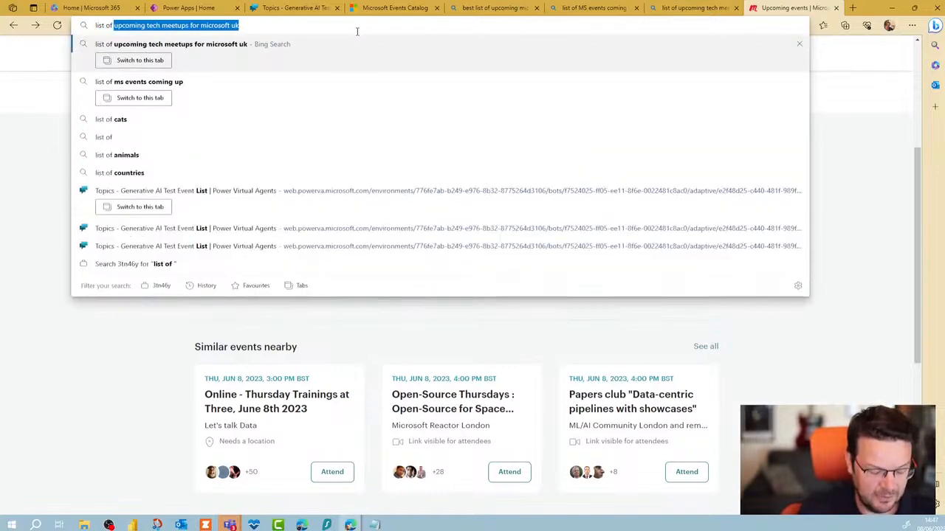
text(cricket )
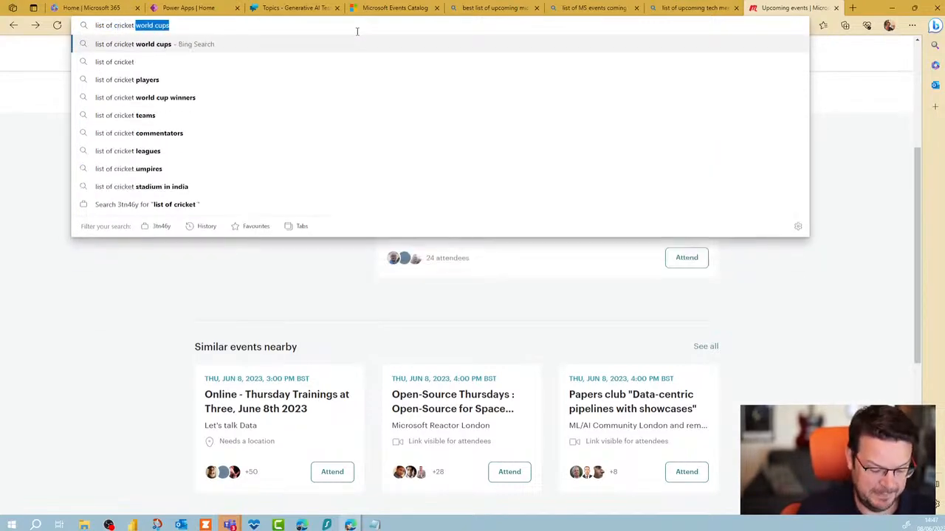
text(fixtures)
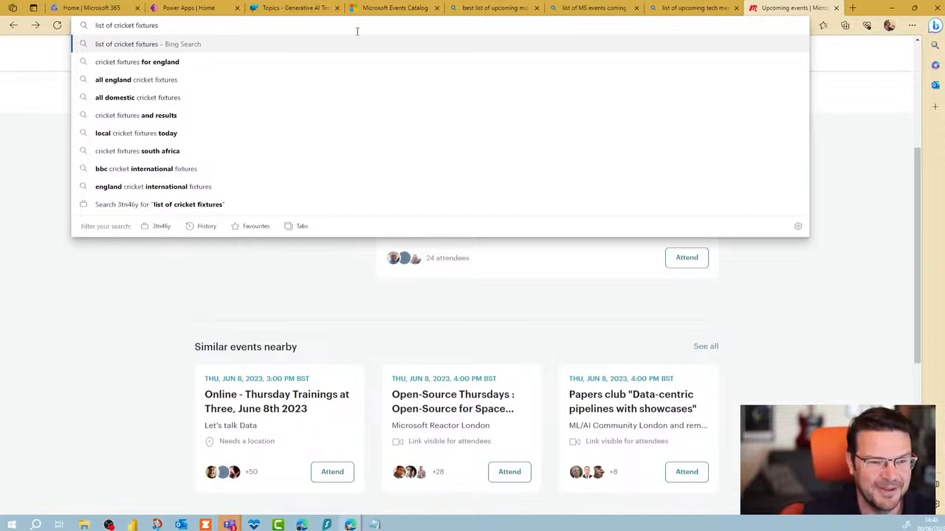
key(Return)
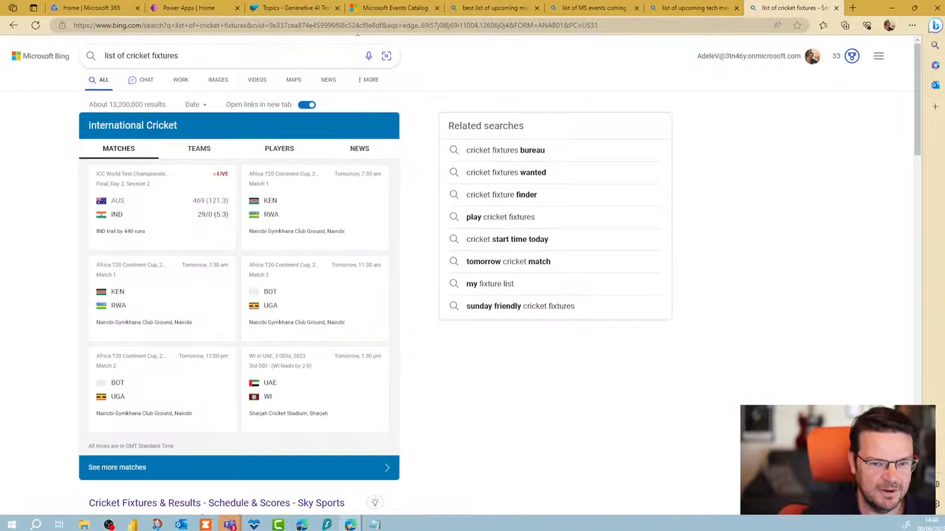
Open the Sky Sports cricket fixtures result without accepting all cookies and review the listed matches
scroll(352, 327, down, 2)
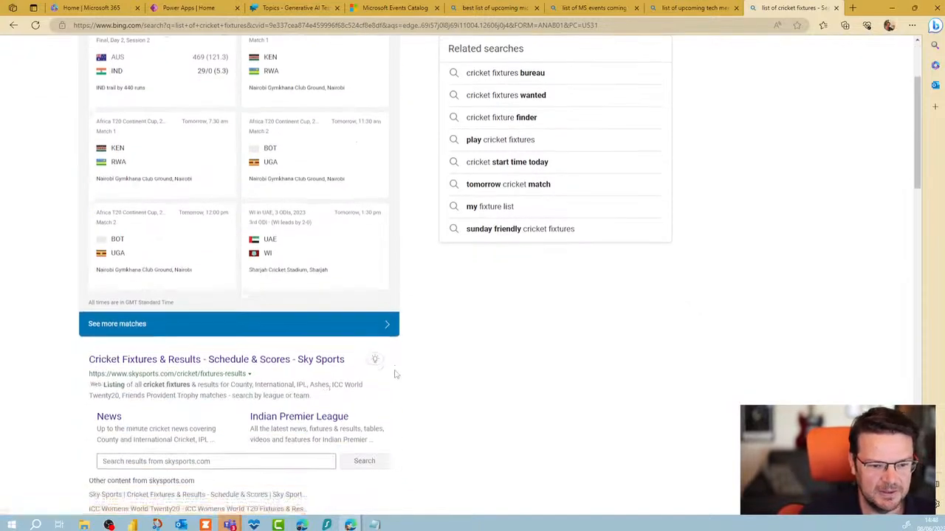
click(302, 360)
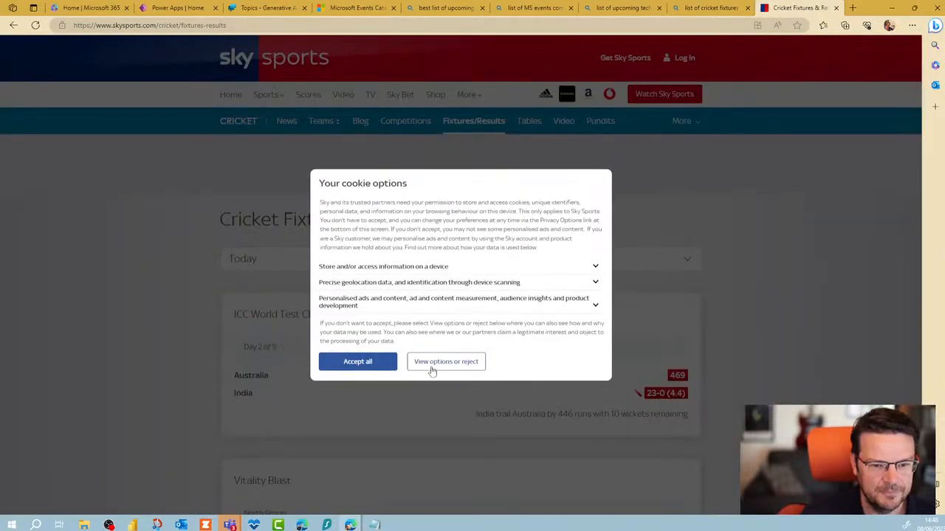
click(433, 366)
click(528, 131)
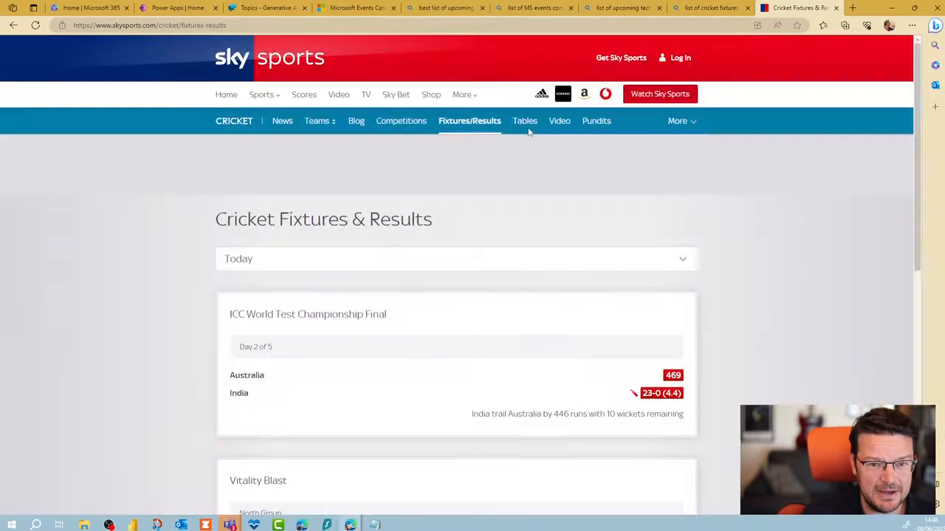
scroll(463, 379, down, 4)
scroll(462, 378, up, 1)
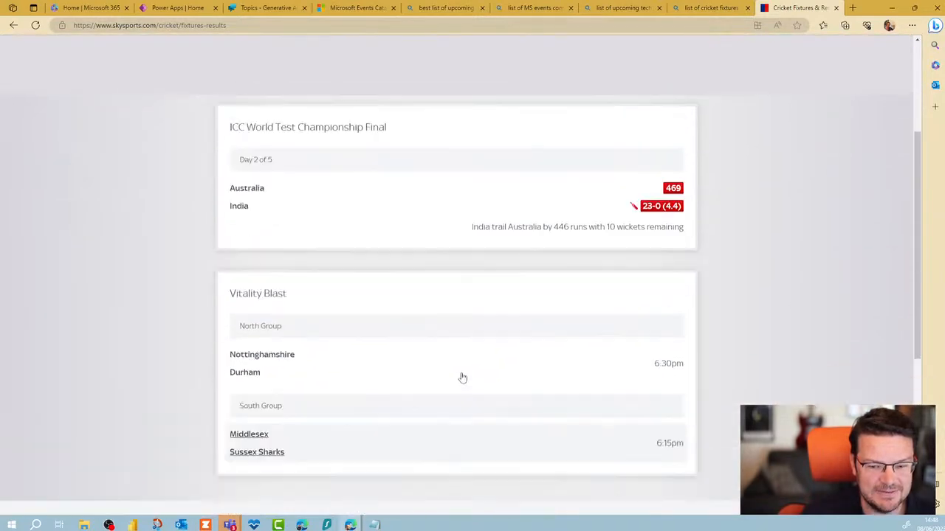
scroll(462, 378, up, 3)
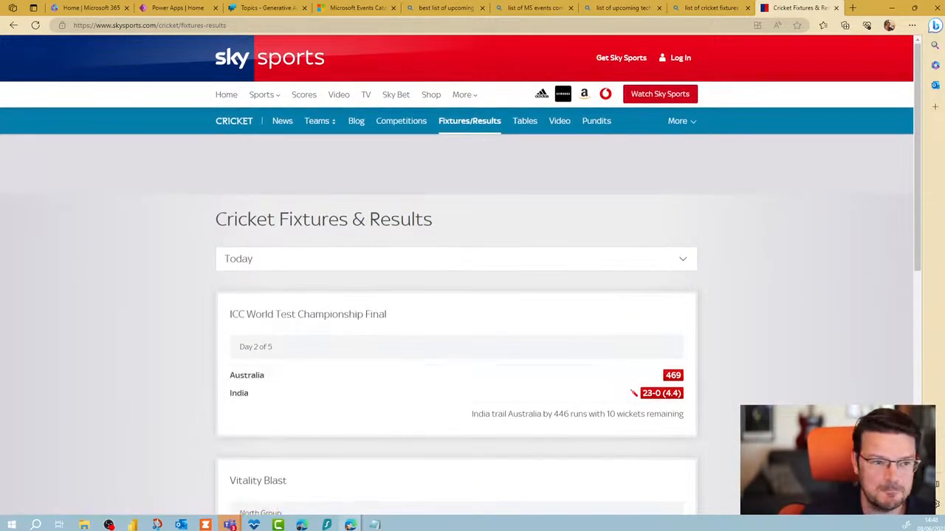
Return to the cricket fixtures search results and look through the related search "my fixture list"
click(13, 25)
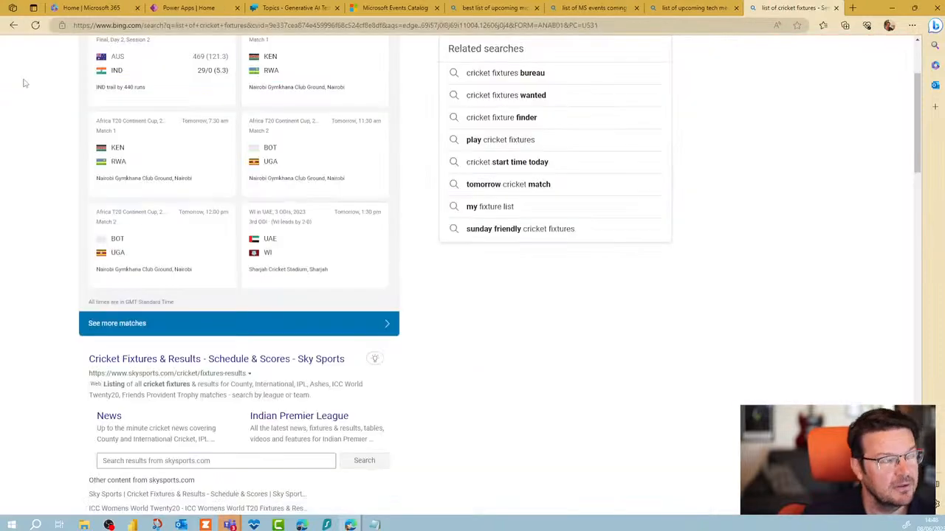
scroll(407, 379, down, 5)
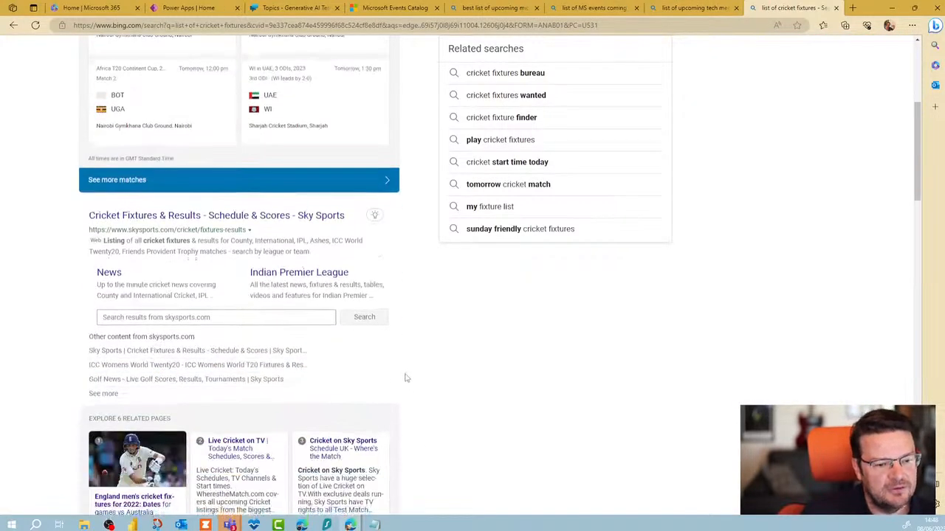
scroll(488, 375, up, 10)
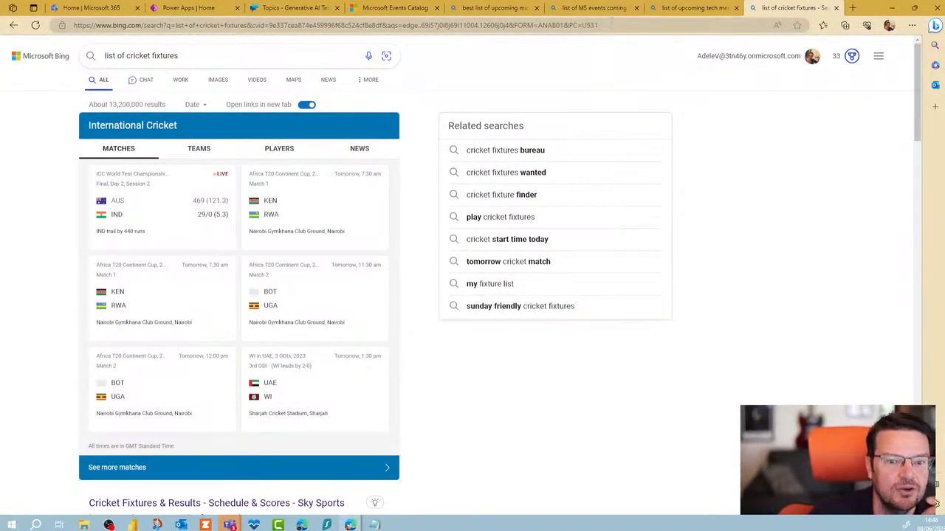
click(508, 286)
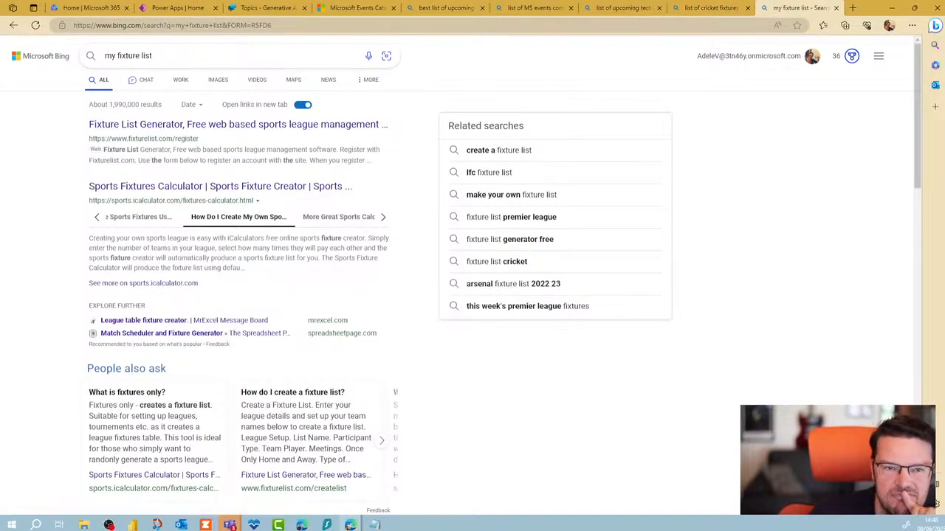
scroll(583, 393, down, 7)
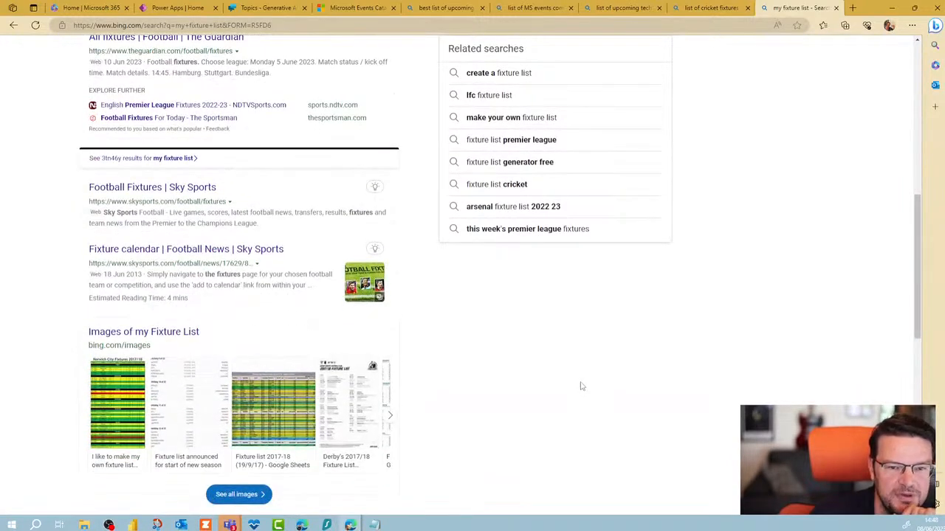
scroll(580, 386, up, 7)
Search the web for "list of parts for gaming pc"
click(293, 25)
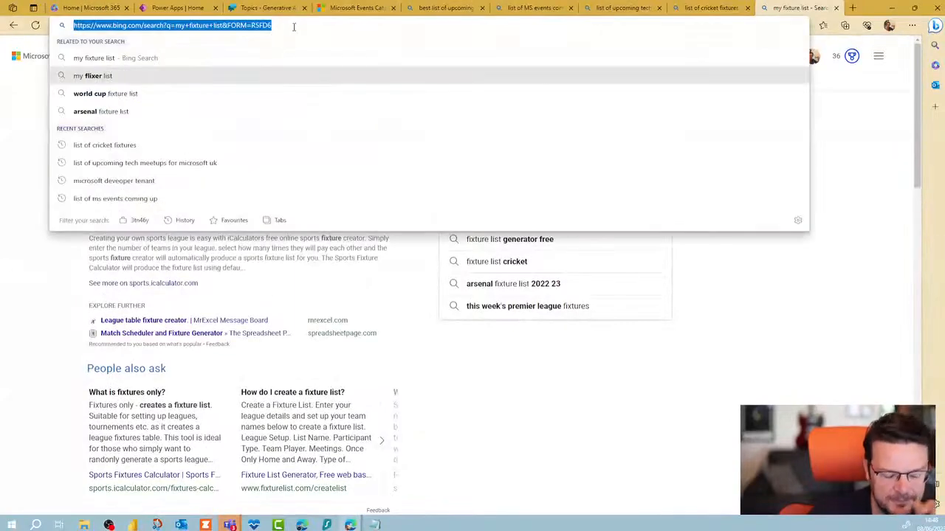
text(list of )
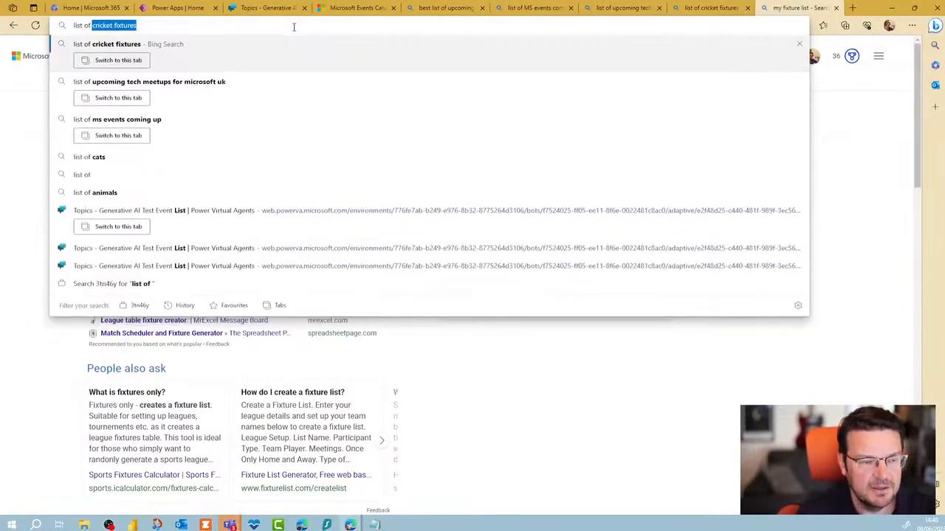
text(parts for )
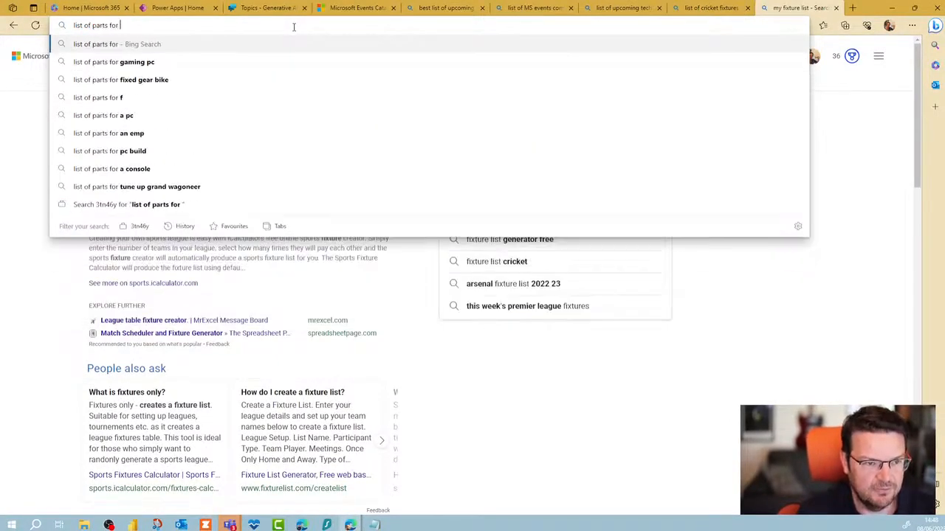
text(gaming pc)
key(Return)
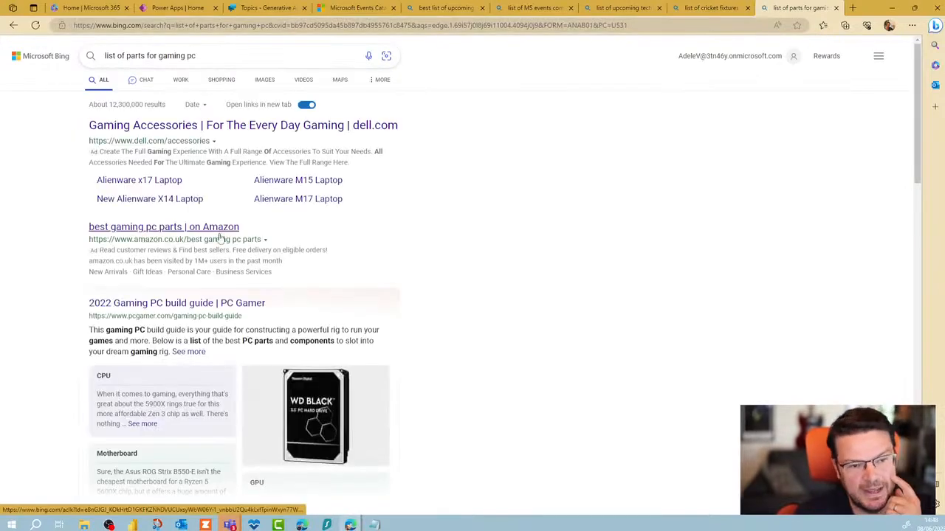
Open the Tom's Guide article on gaming PC parts with all cookies rejected and read its component descriptions
scroll(397, 274, down, 2)
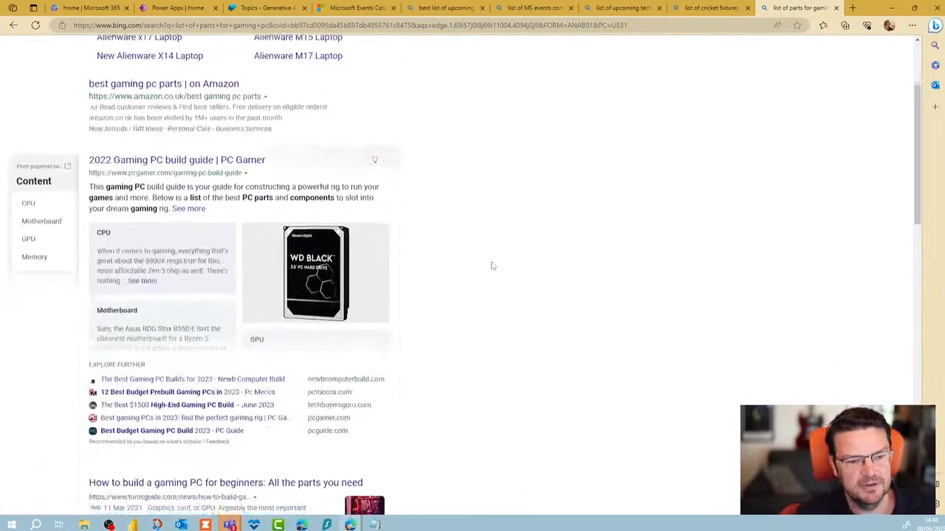
scroll(492, 266, down, 2)
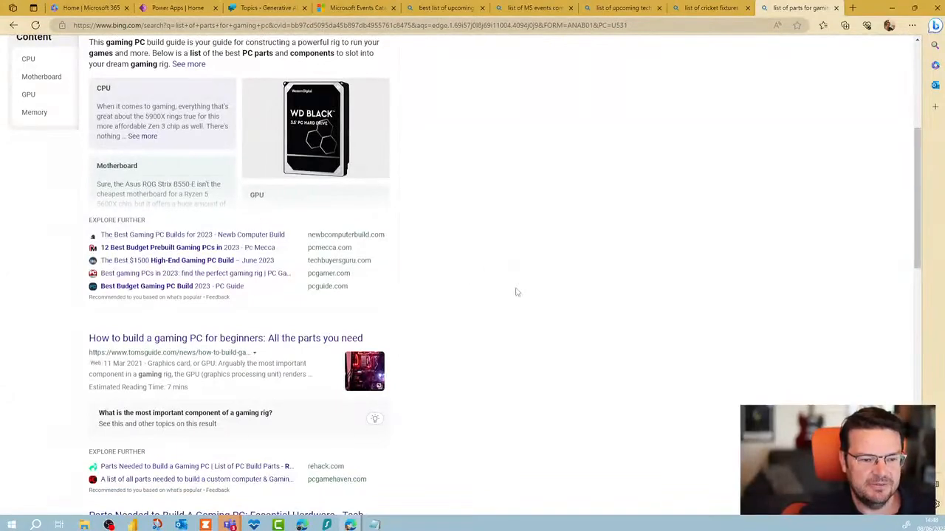
click(316, 341)
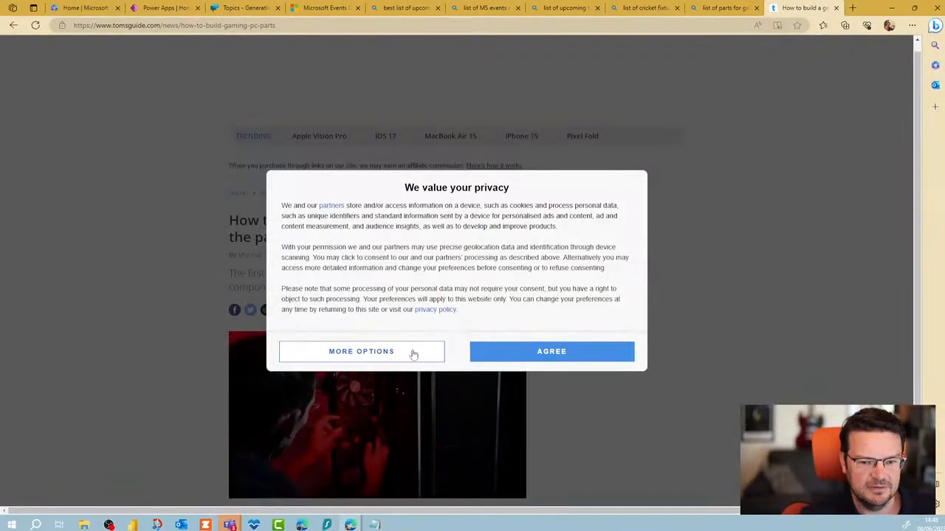
click(411, 353)
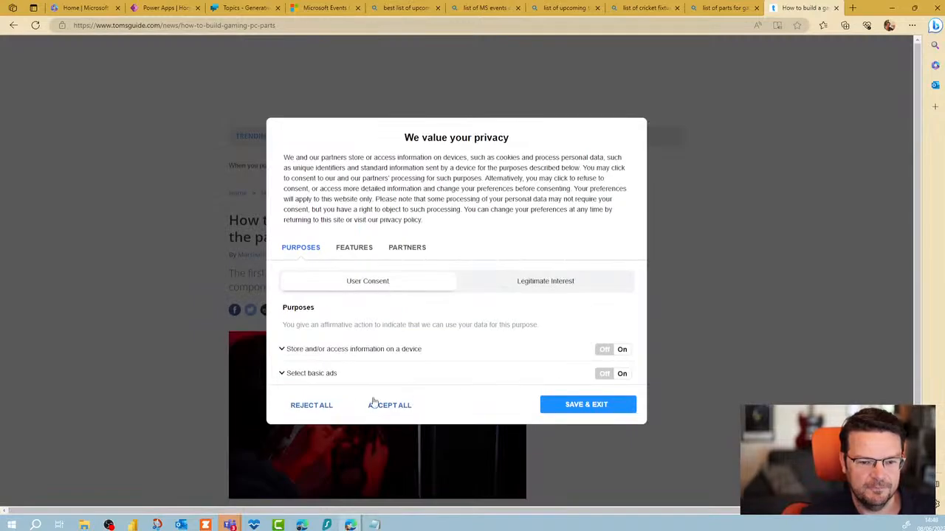
click(304, 407)
scroll(188, 324, down, 9)
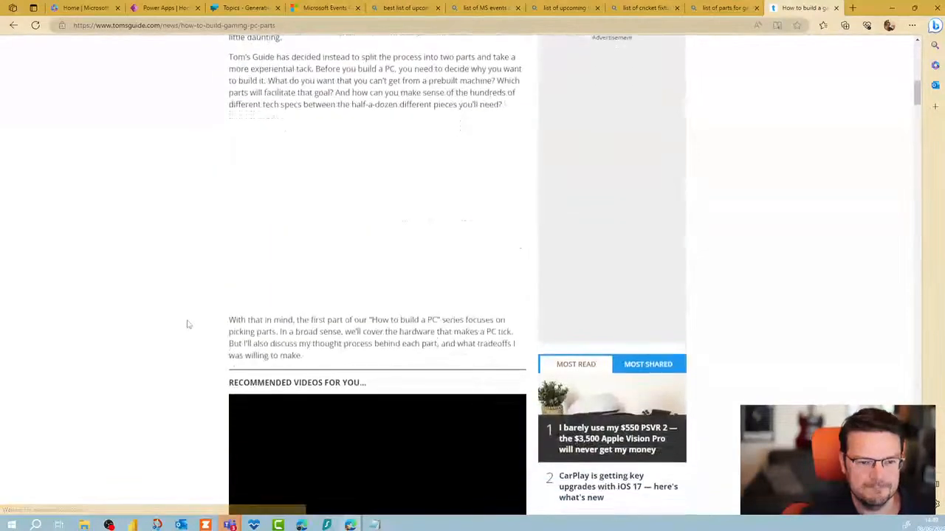
scroll(187, 325, down, 8)
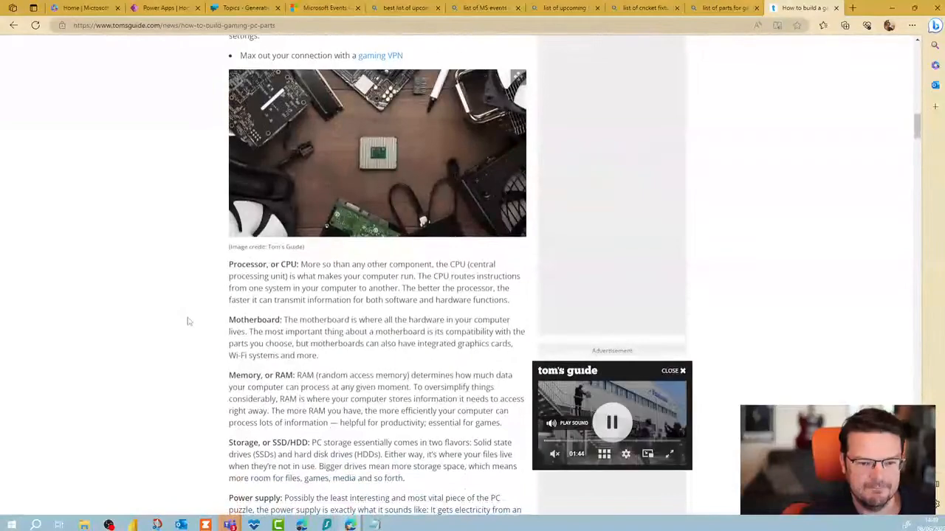
Dismiss the newsletter sign-up on the Tom's Guide gaming PC article and copy the page's web address
scroll(187, 321, up, 7)
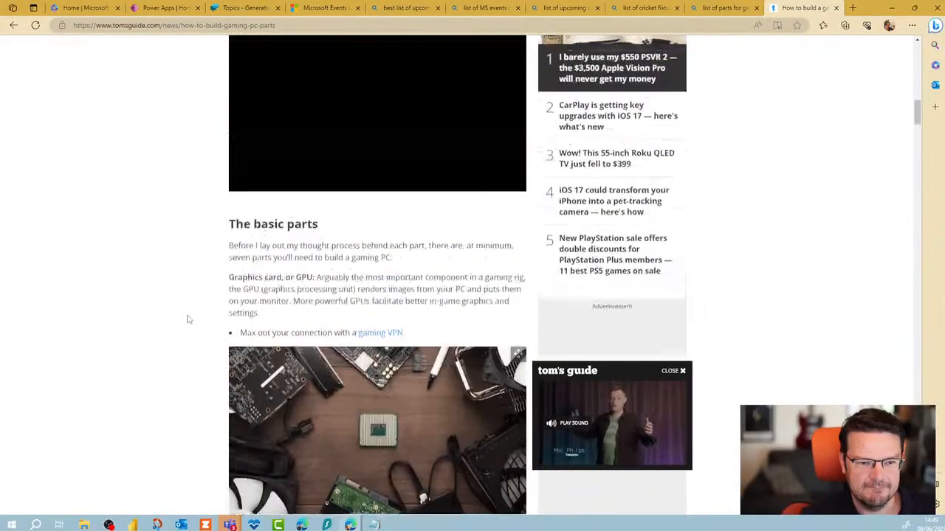
scroll(188, 319, up, 6)
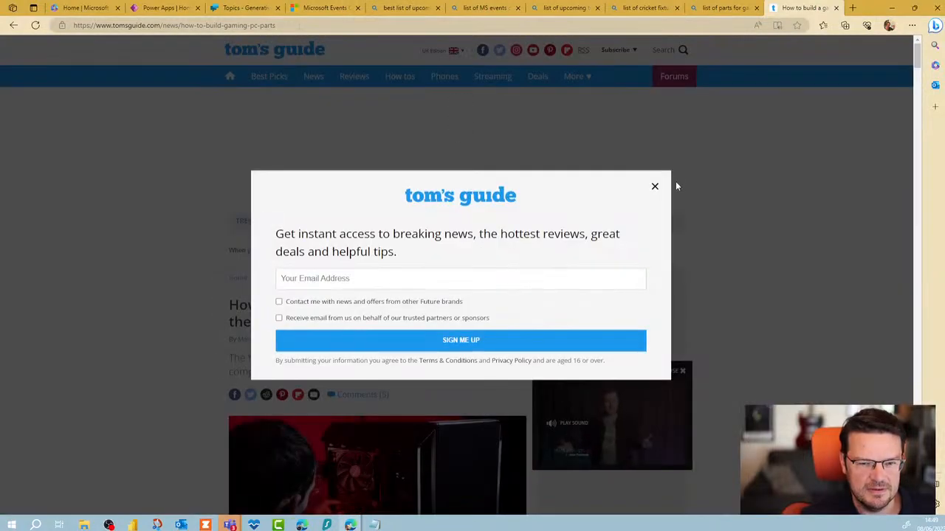
click(655, 188)
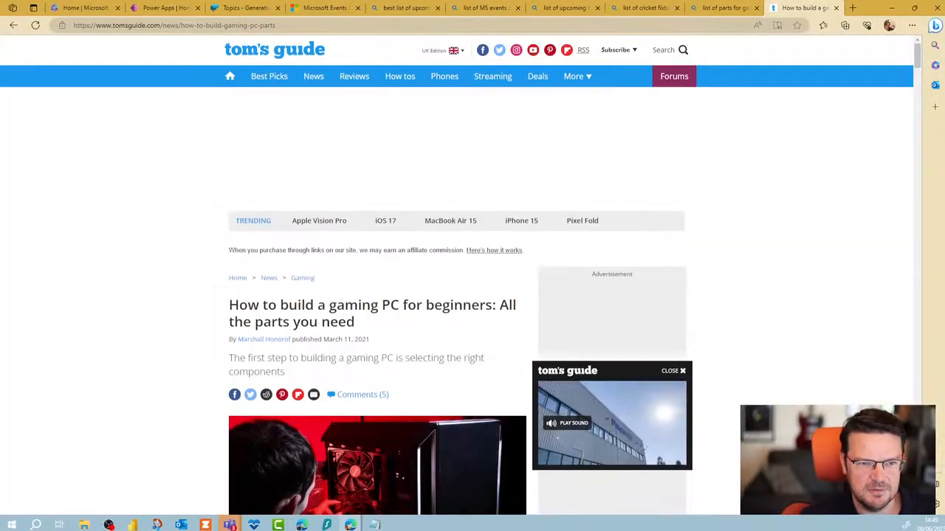
click(290, 27)
key(ctrl+c)
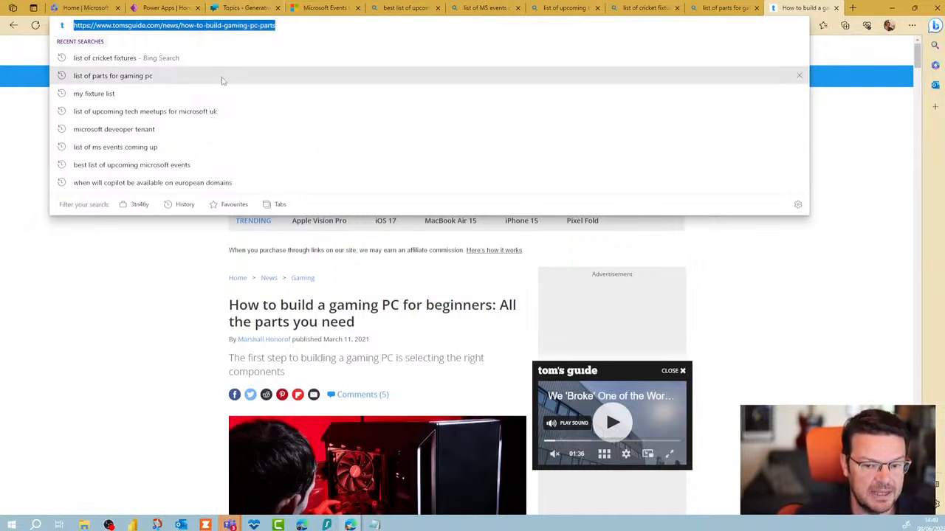
click(104, 288)
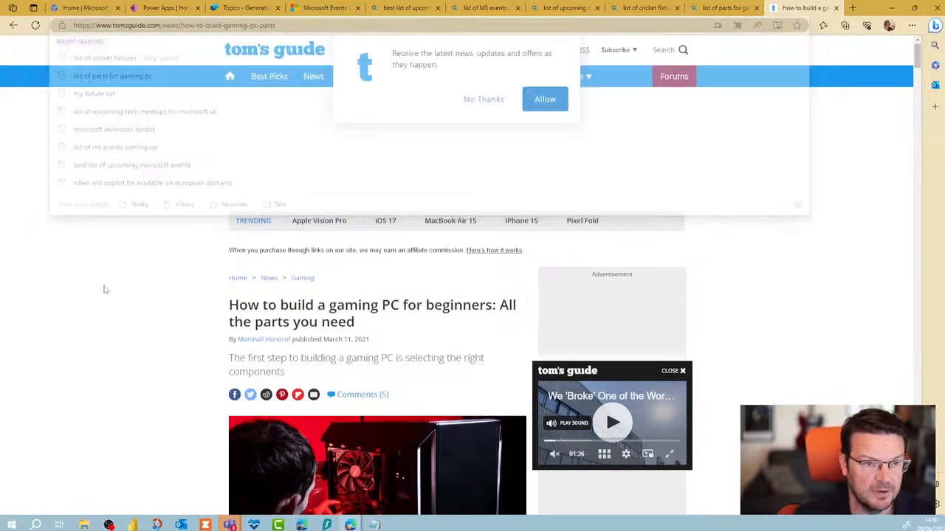
Switch to Power Virtual Agents, review the earlier test chat, and open the Conversational boosting topic
click(249, 9)
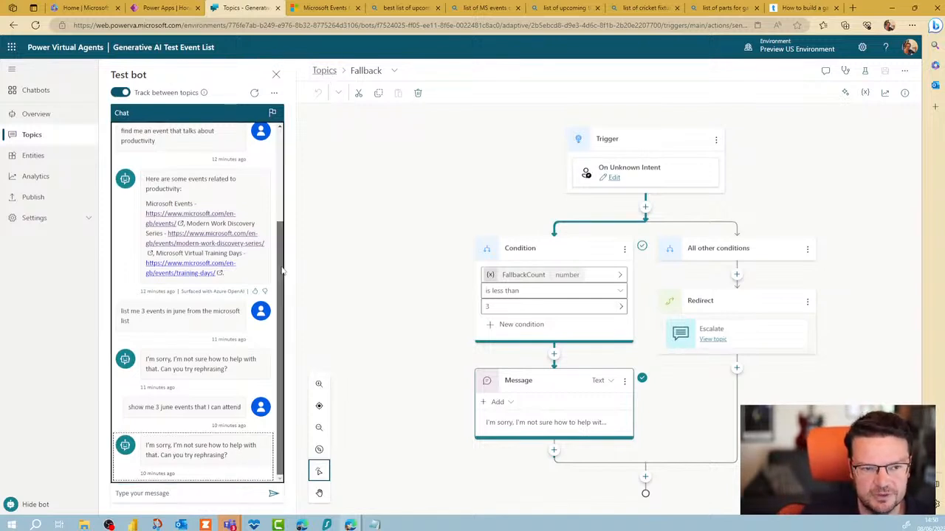
drag(282, 271, 281, 266)
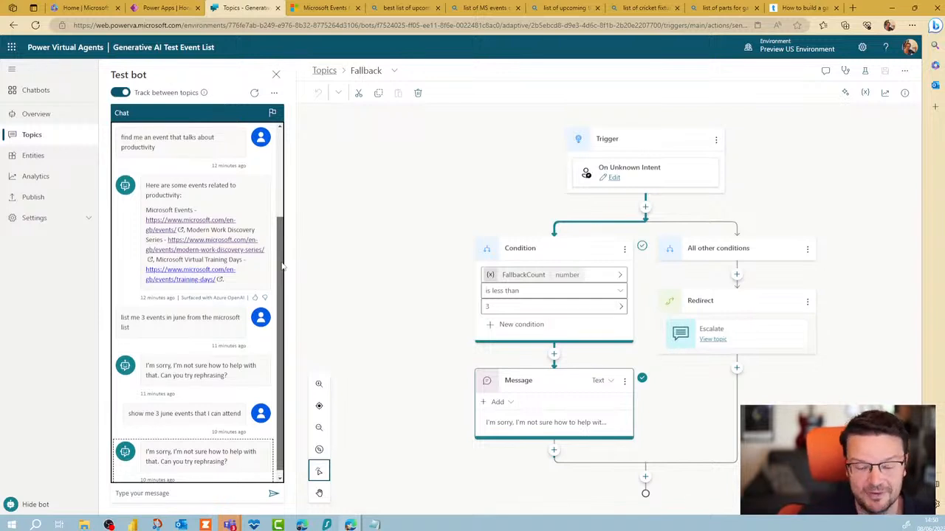
scroll(281, 267, up, 3)
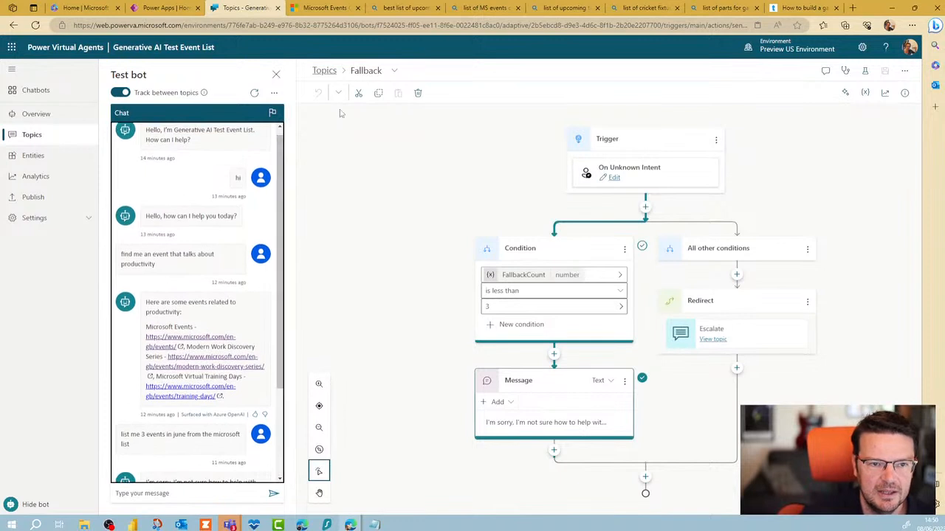
click(393, 72)
click(425, 120)
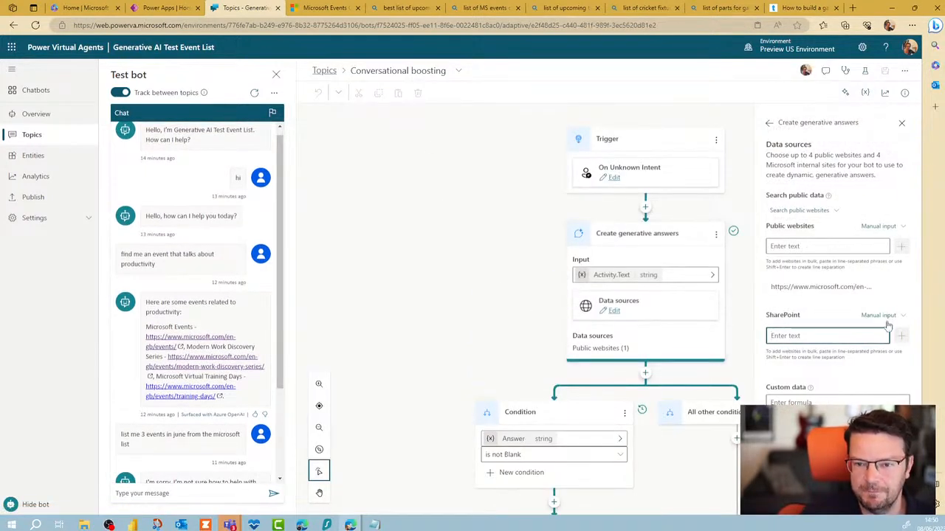
Replace the public website in the generative answers data sources with the copied Tom's Guide address and save the topic
click(901, 287)
click(823, 250)
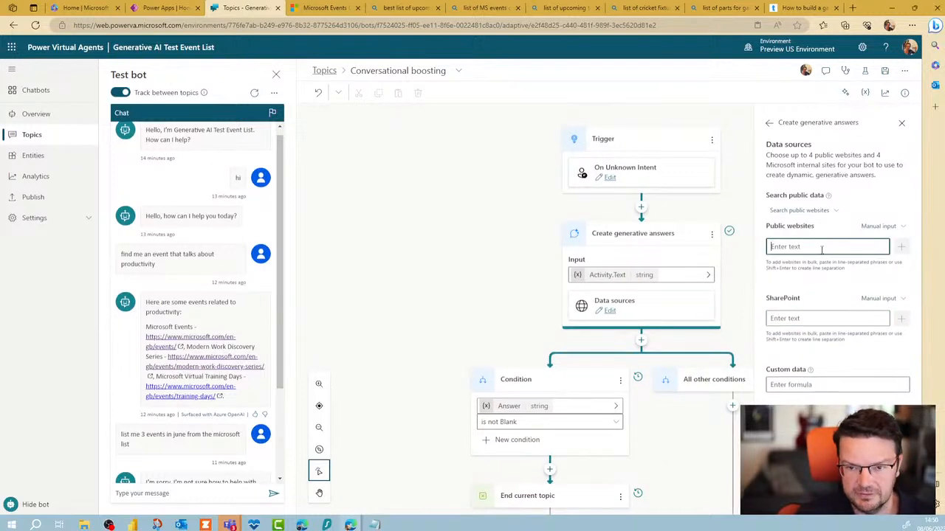
key(ctrl+v)
click(901, 248)
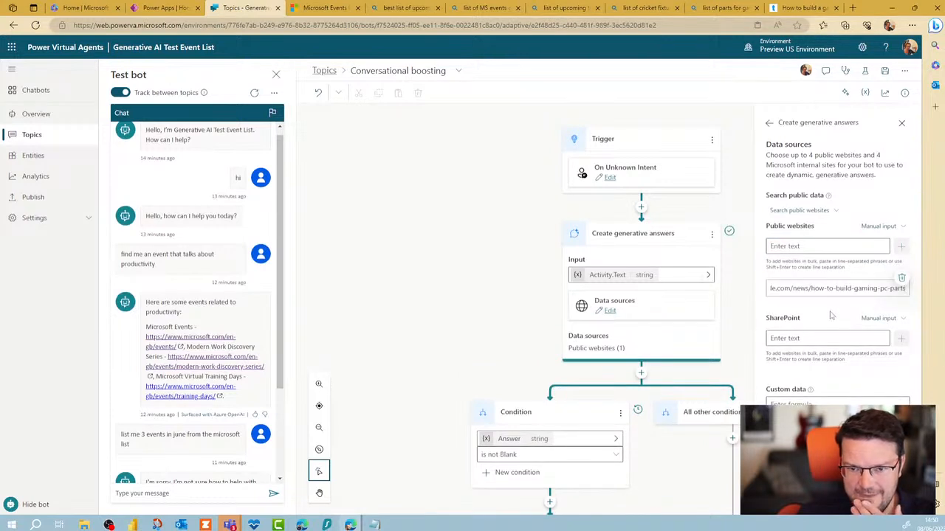
click(885, 71)
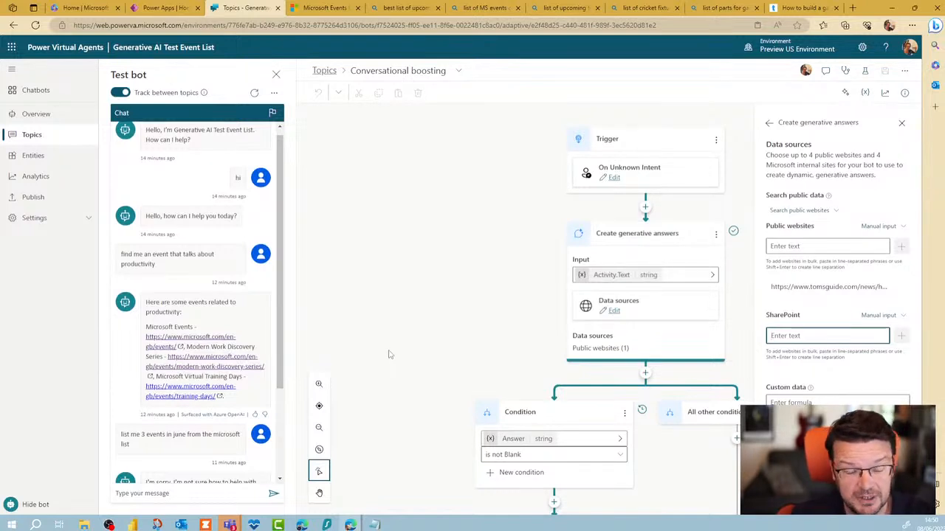
Restart the test bot conversation and greet the bot with "hi"
click(254, 92)
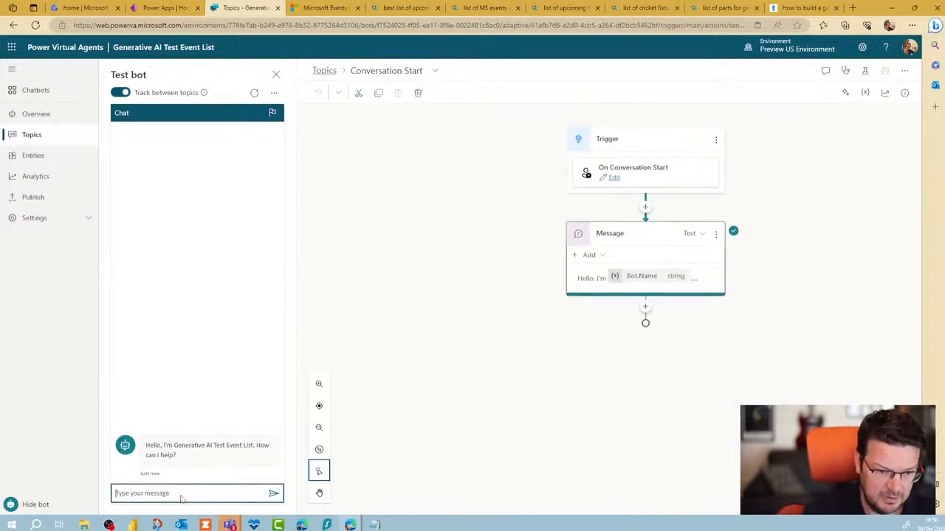
text(hi)
key(Return)
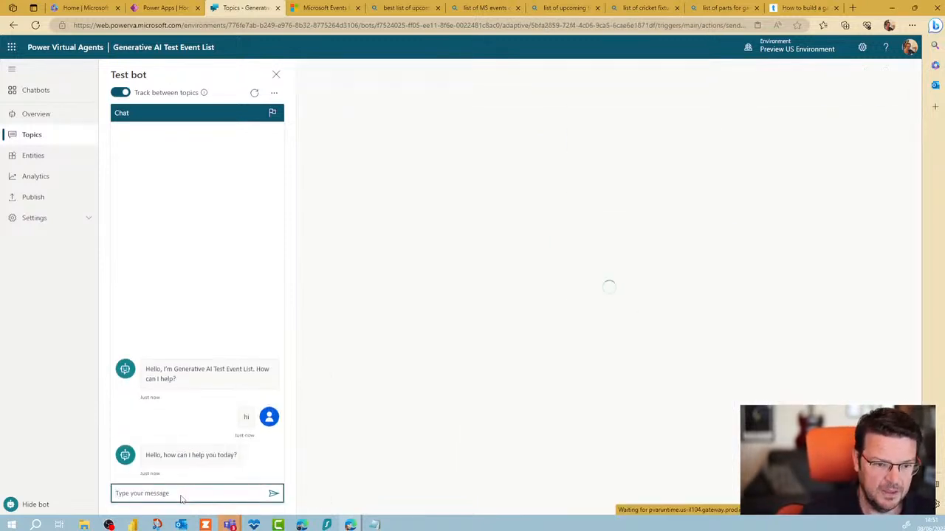
Ask the test bot "i need a bulleted list of parts for my new PC"
text(i need a bulleted )
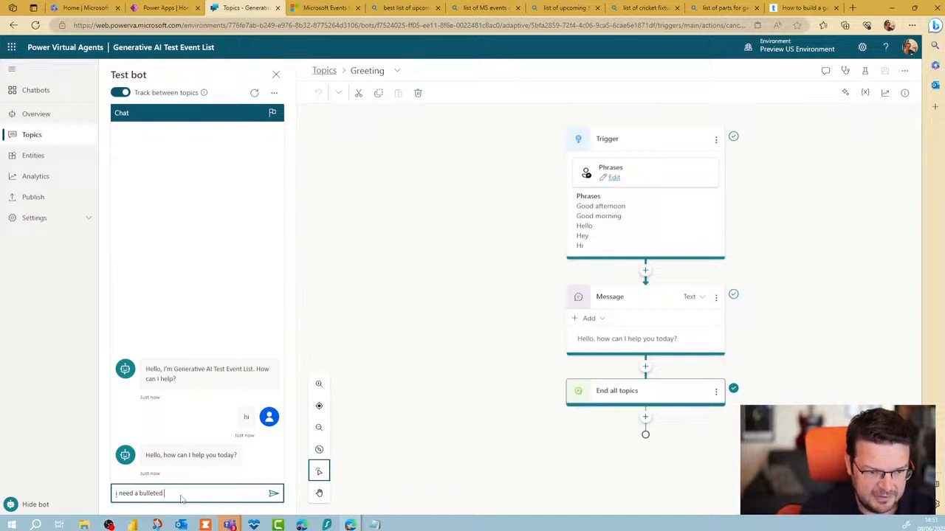
text(list of)
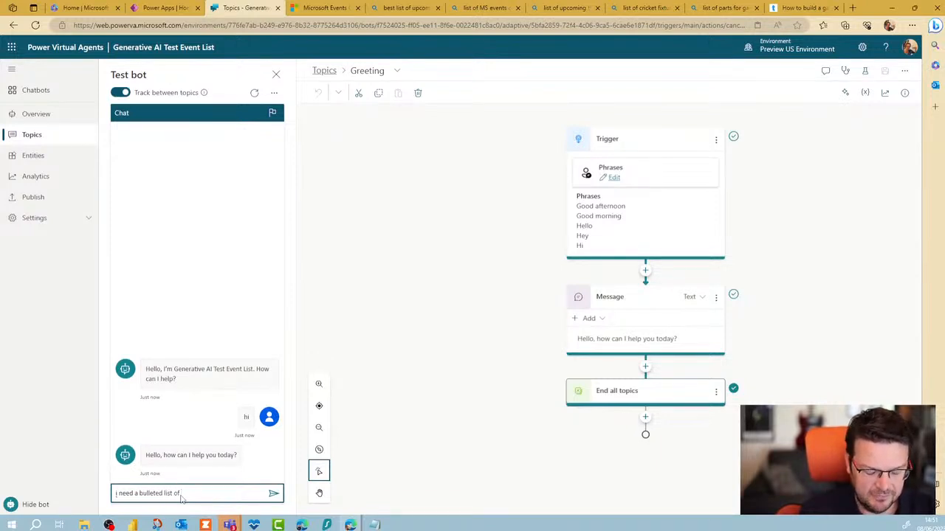
text( parts for my)
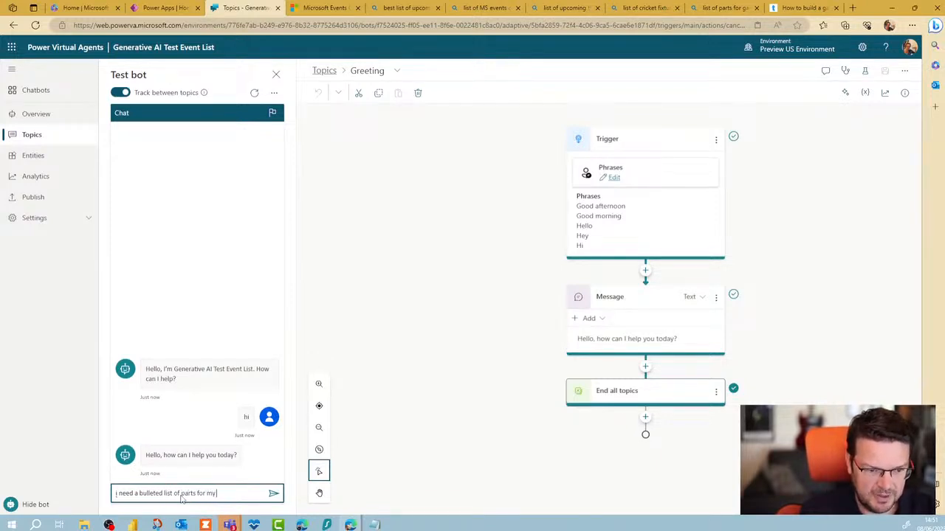
text( new PC)
key(Return)
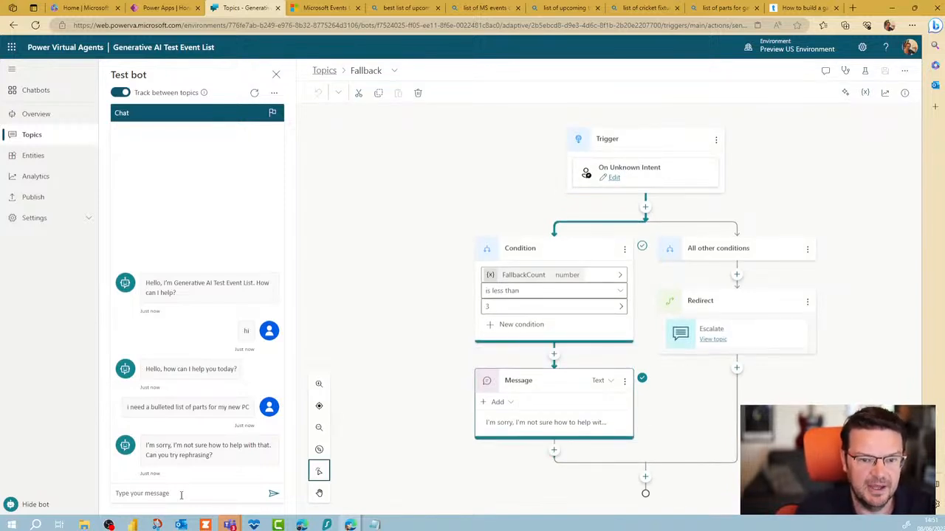
click(180, 495)
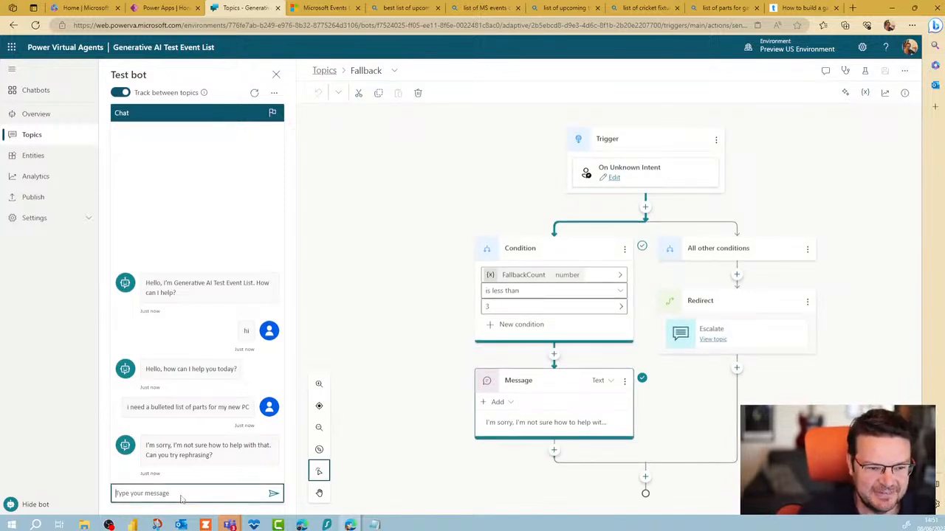
Reopen the Conversational boosting topic, add a trailing slash to the Tom's Guide public website address, and save the topic
click(395, 70)
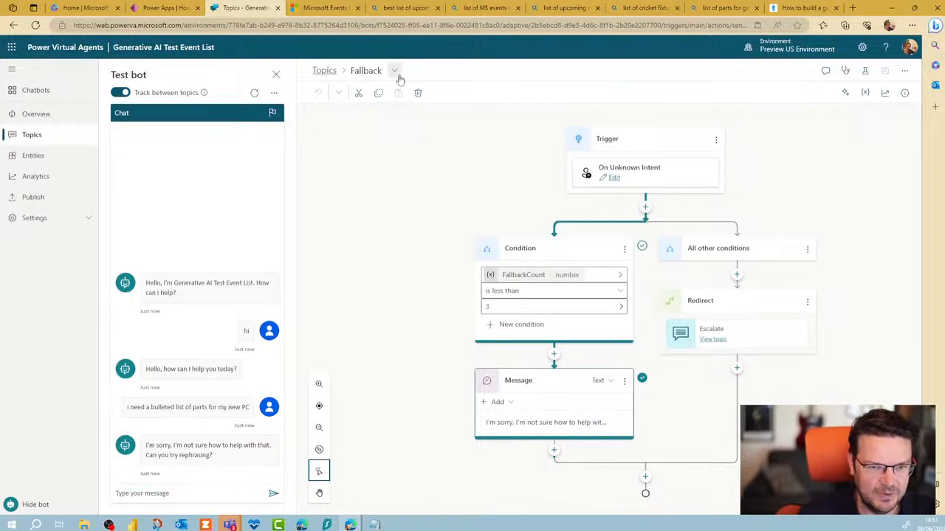
click(405, 123)
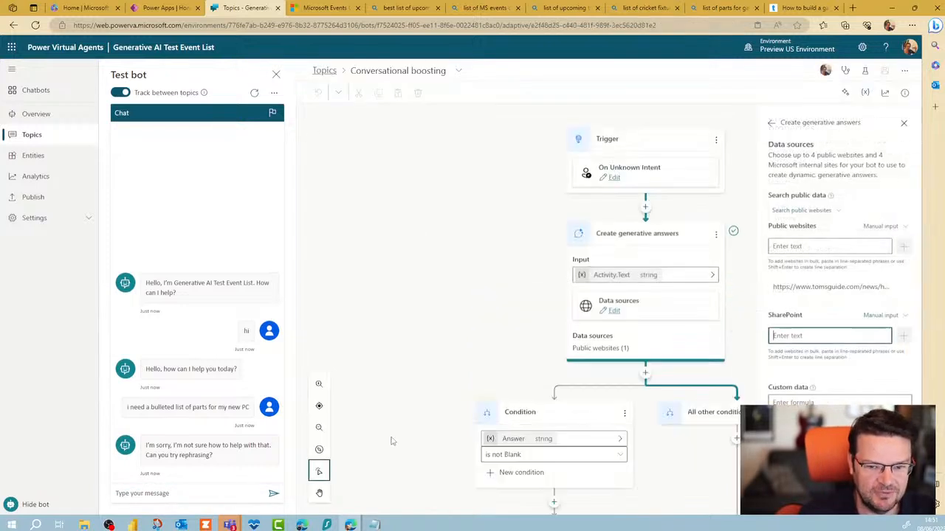
click(847, 289)
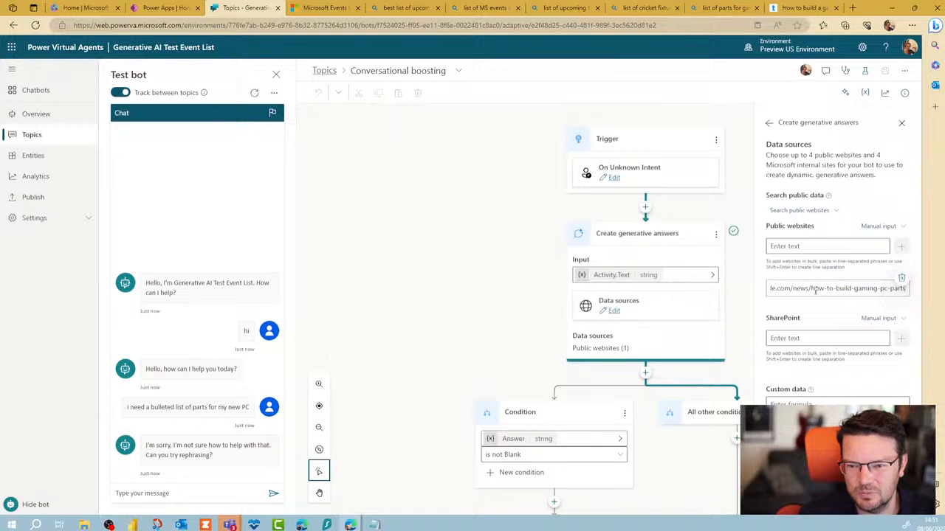
text(/)
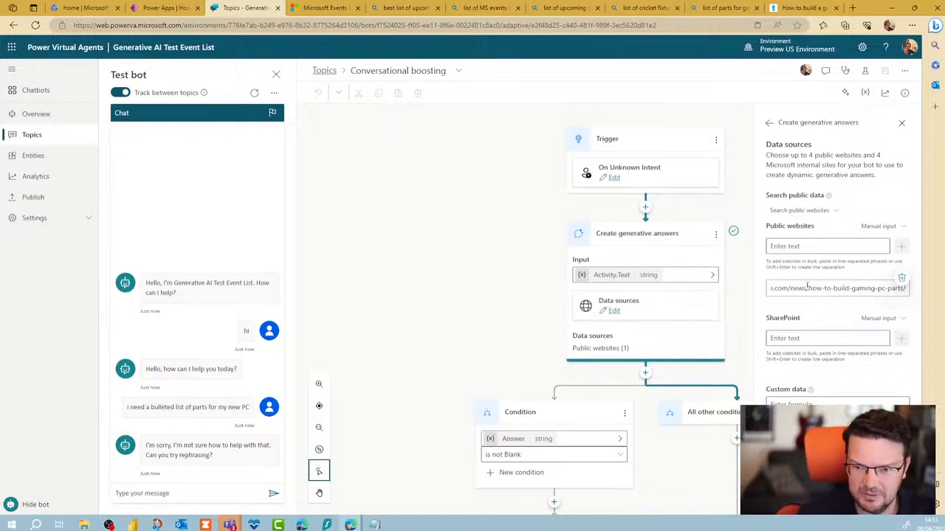
click(810, 313)
click(885, 71)
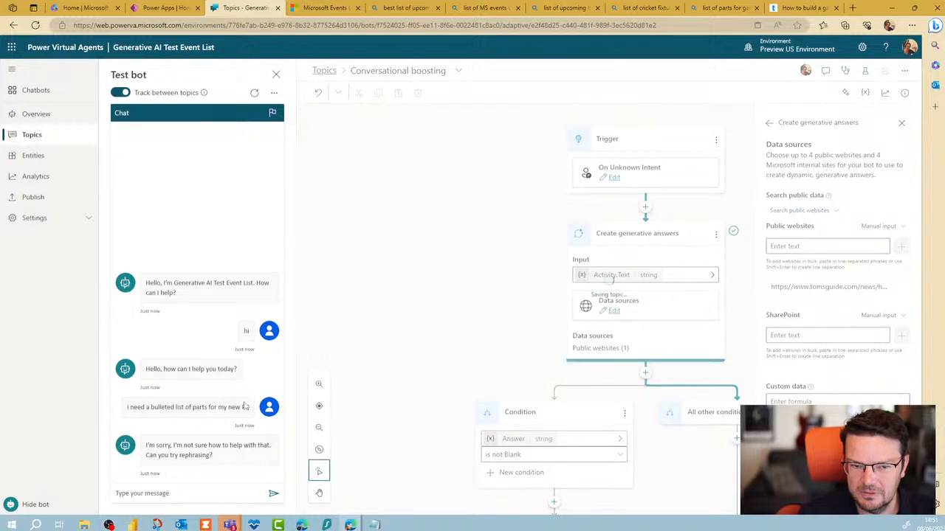
Ask the test bot "what parts do i need for a gaming PC"
click(190, 499)
text(what pa)
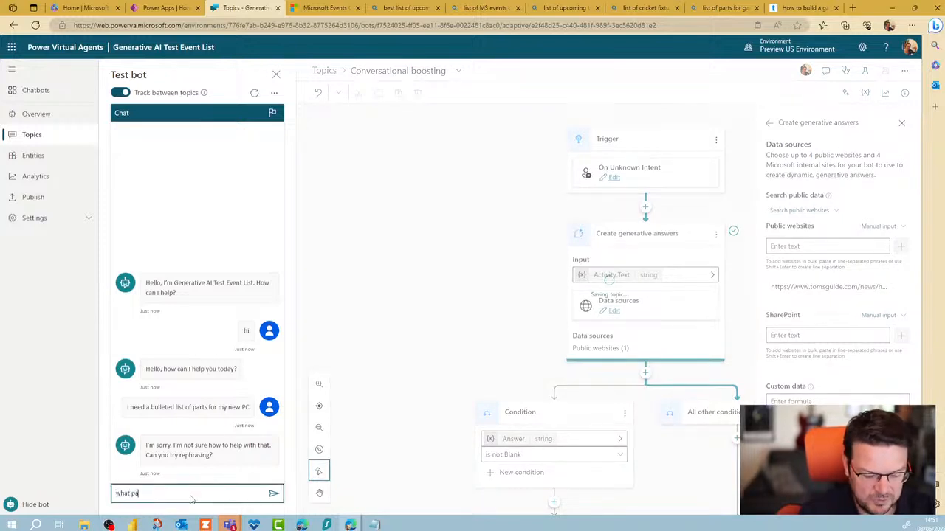
text(rts do i need for)
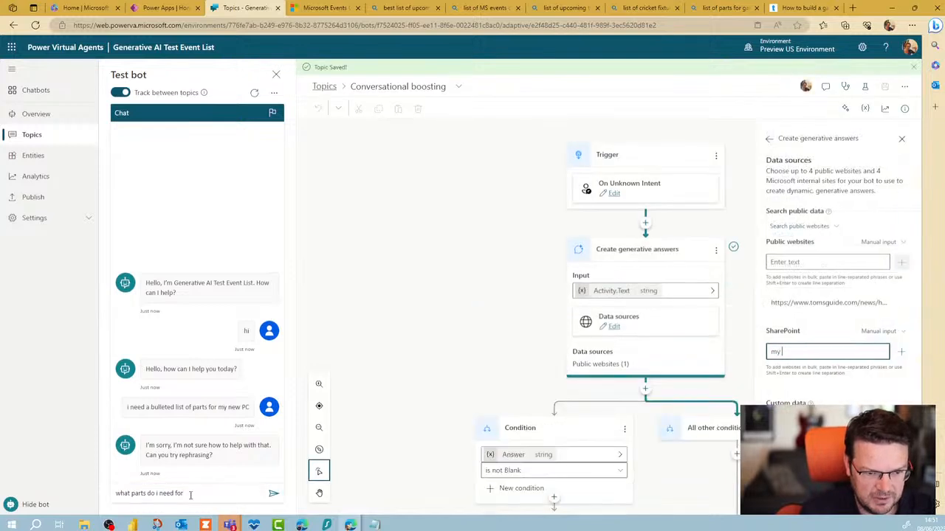
text( a gaming PC)
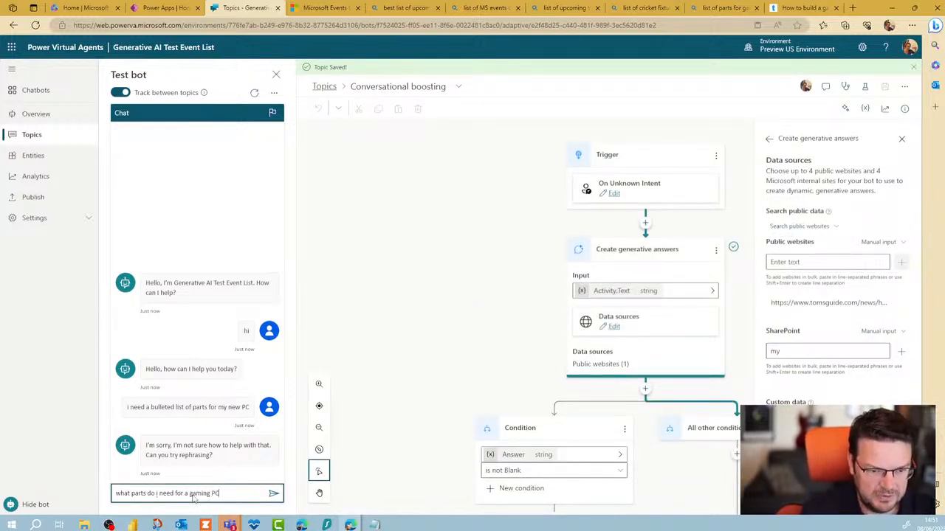
key(Return)
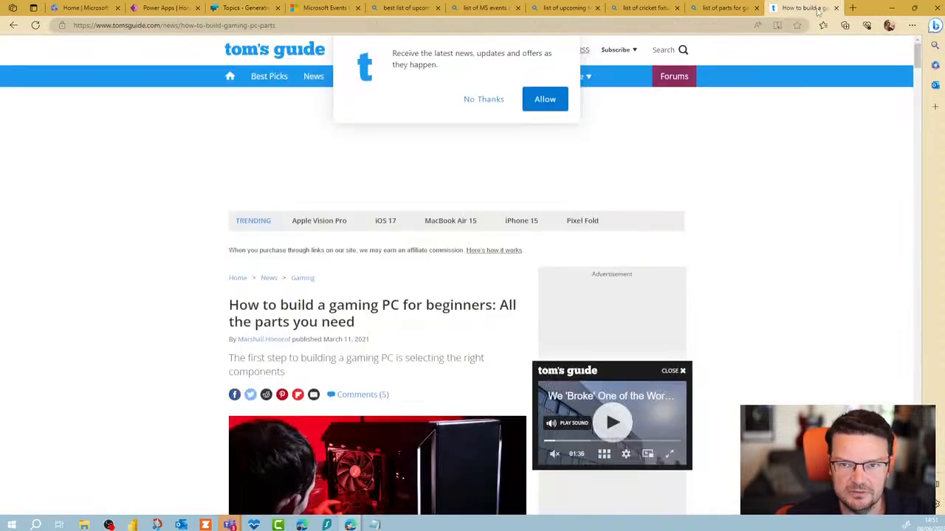
Search the web for "Microsoft roadmap" from the browser page showing the Tom's Guide article
click(803, 7)
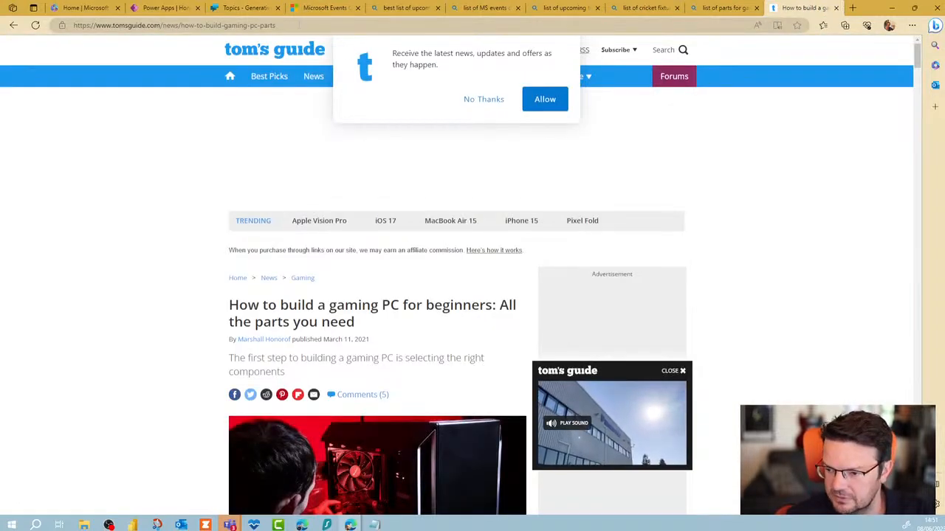
click(305, 25)
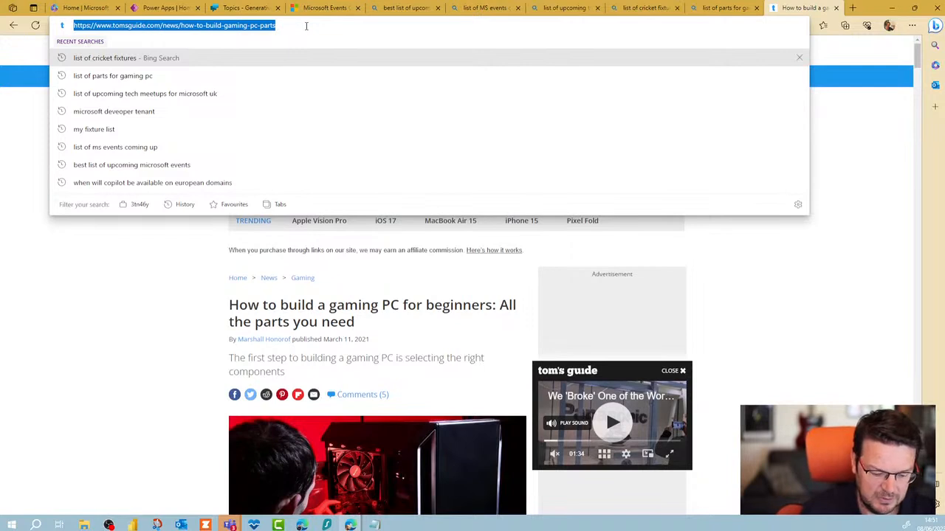
text(Micro)
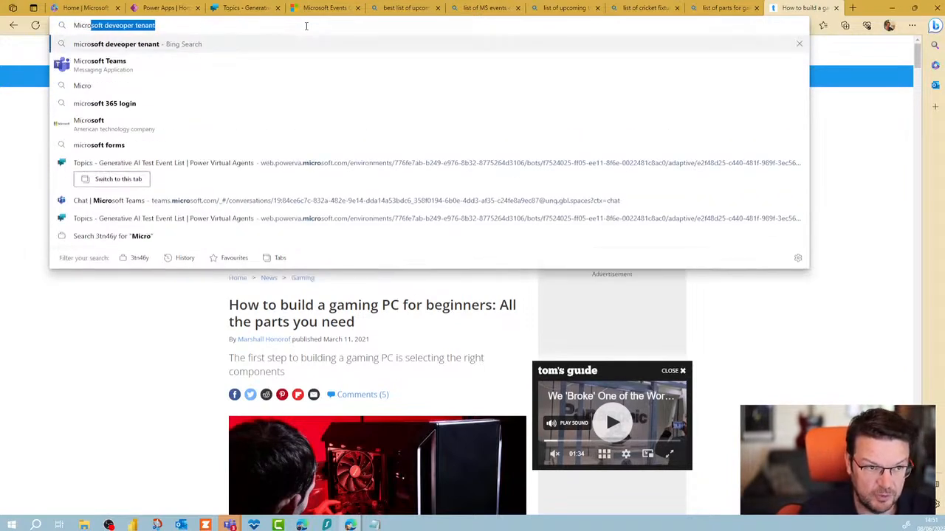
text(soft roadmap)
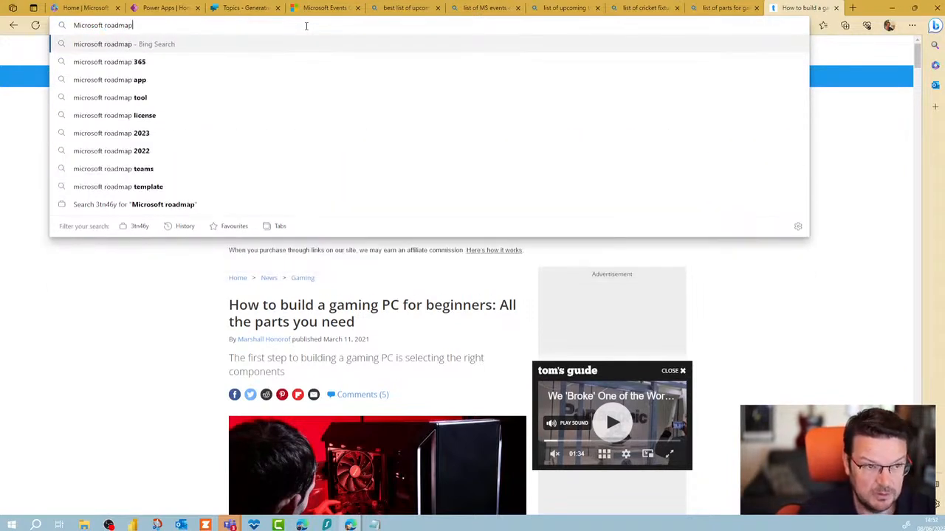
key(Return)
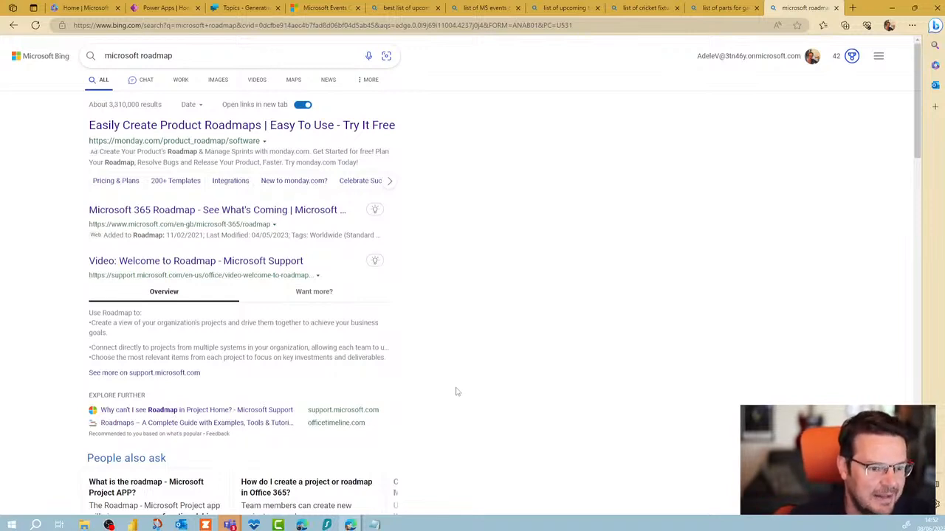
Open the Microsoft 365 Roadmap search result and look over its listed updates
click(170, 214)
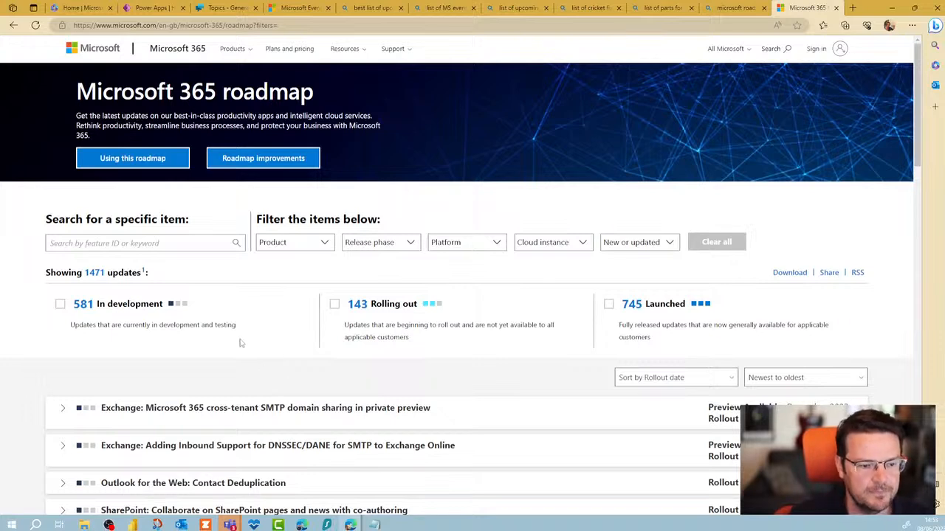
scroll(239, 342, down, 2)
scroll(239, 342, up, 2)
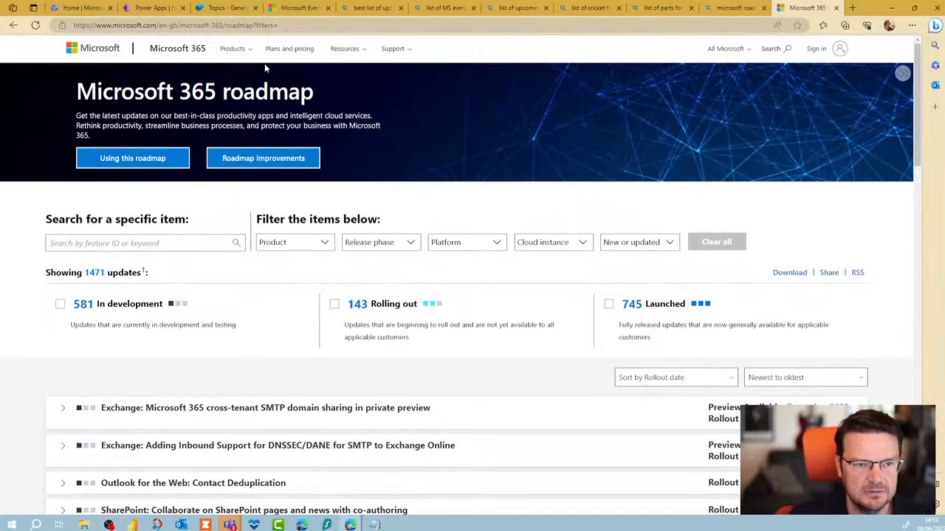
click(226, 25)
click(227, 25)
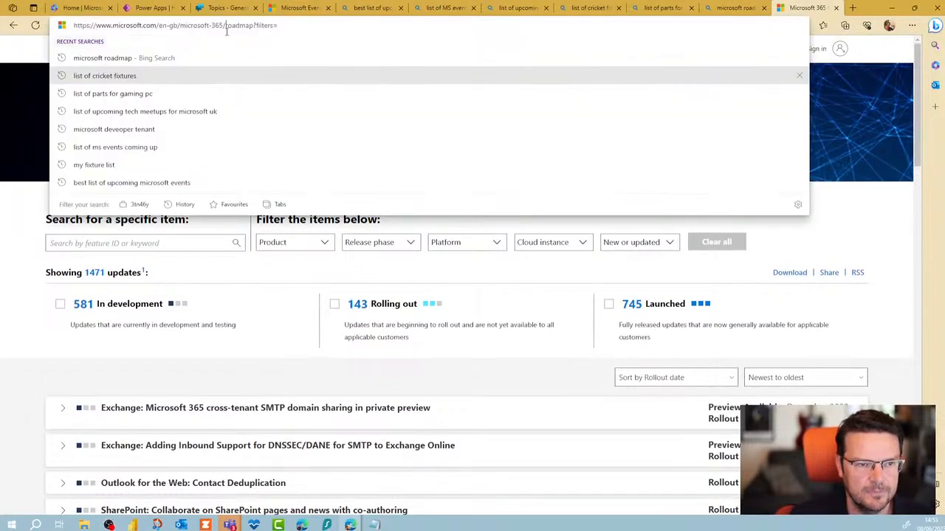
drag(226, 25, 81, 42)
key(ctrl+c)
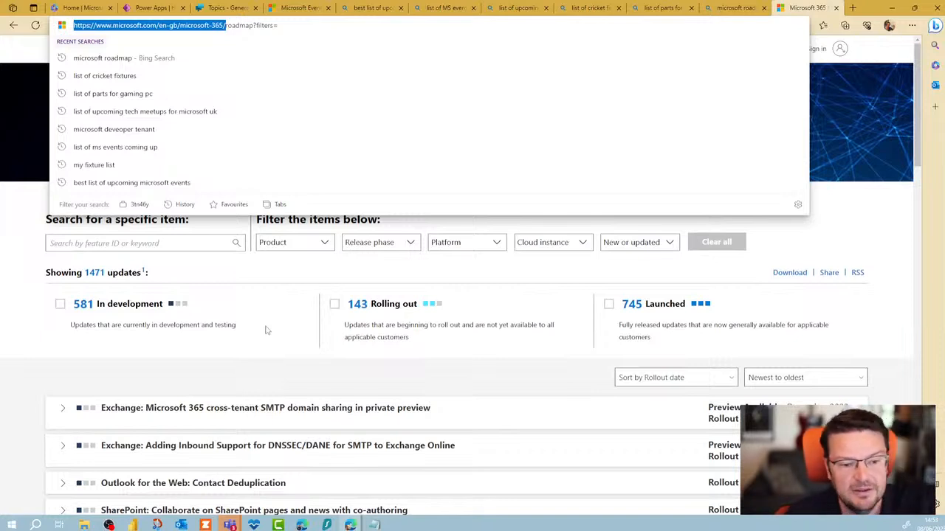
click(256, 367)
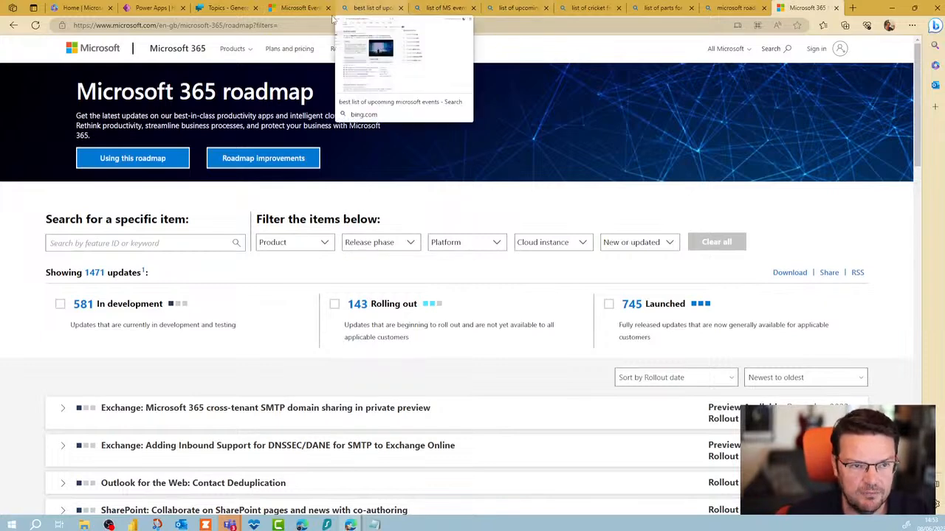
click(225, 8)
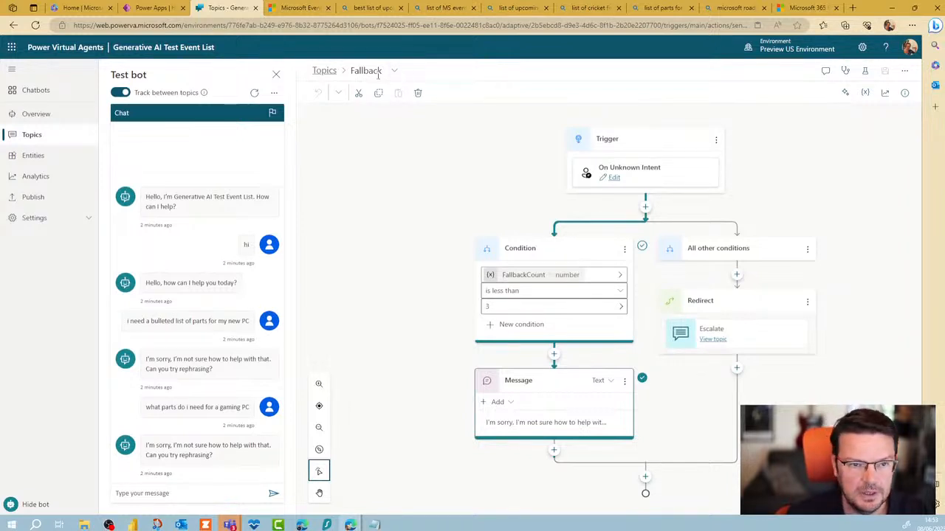
click(396, 72)
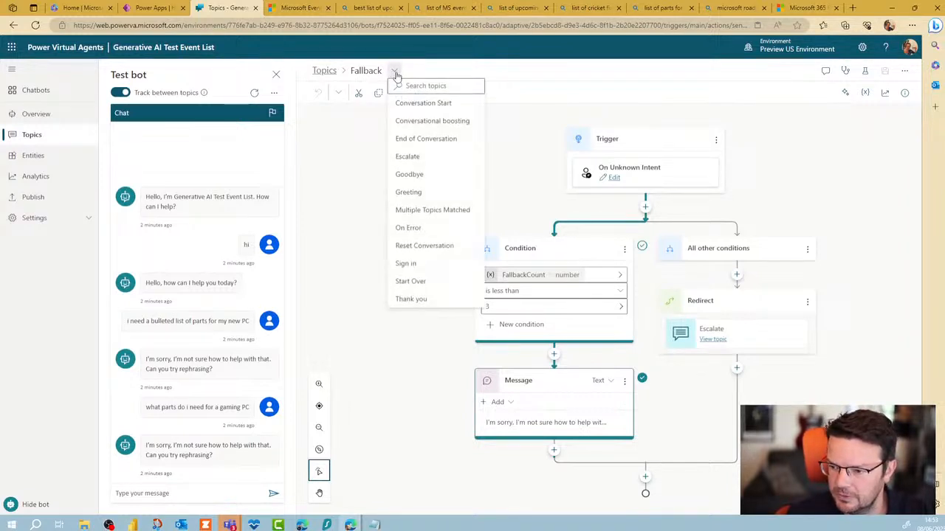
click(417, 121)
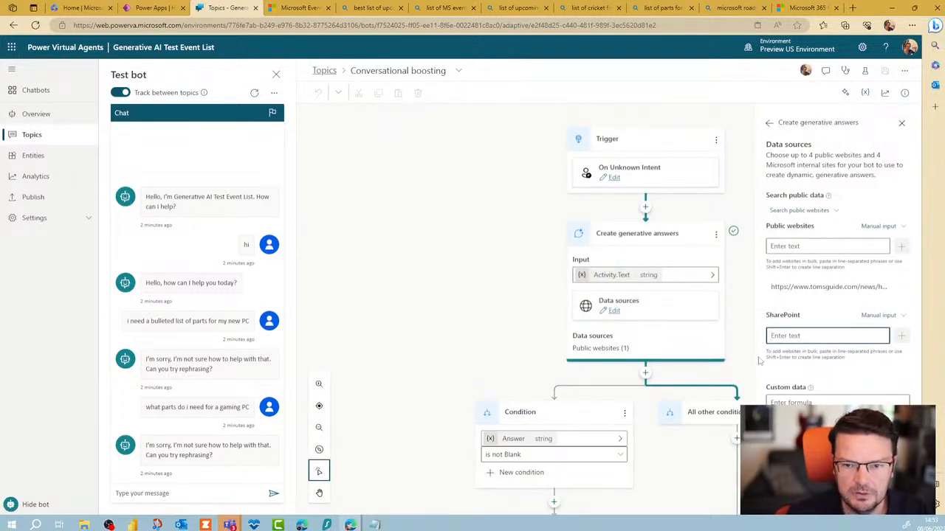
click(901, 289)
click(827, 246)
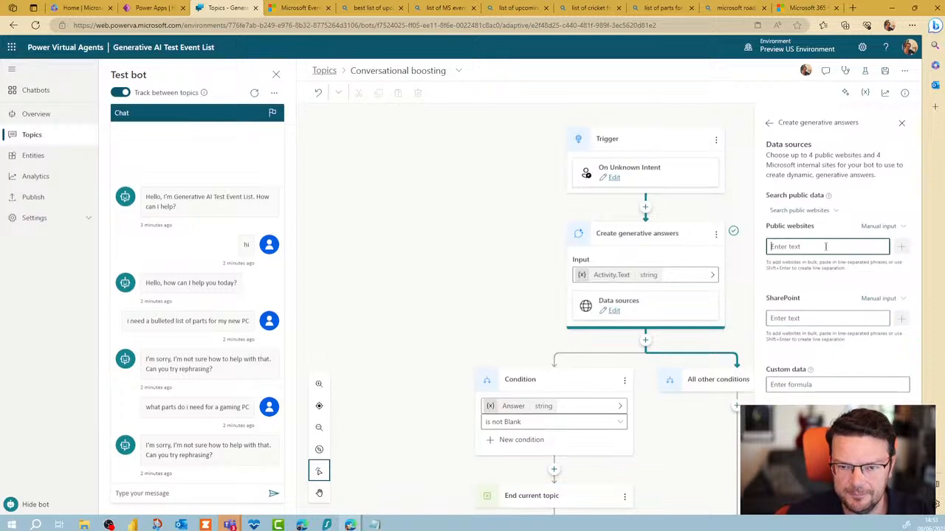
key(ctrl+v)
click(902, 246)
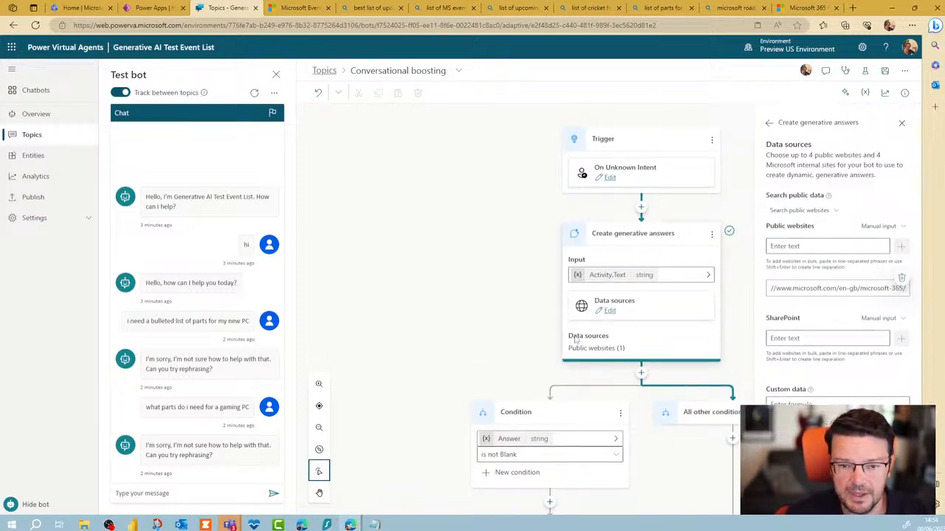
Restart the test bot conversation without leaving the Conversational boosting topic, and save the topic
click(254, 93)
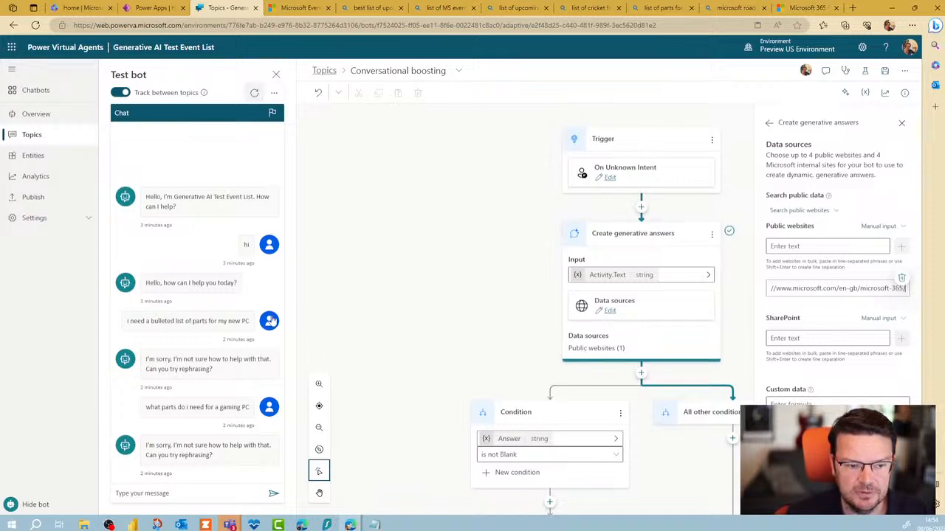
click(186, 493)
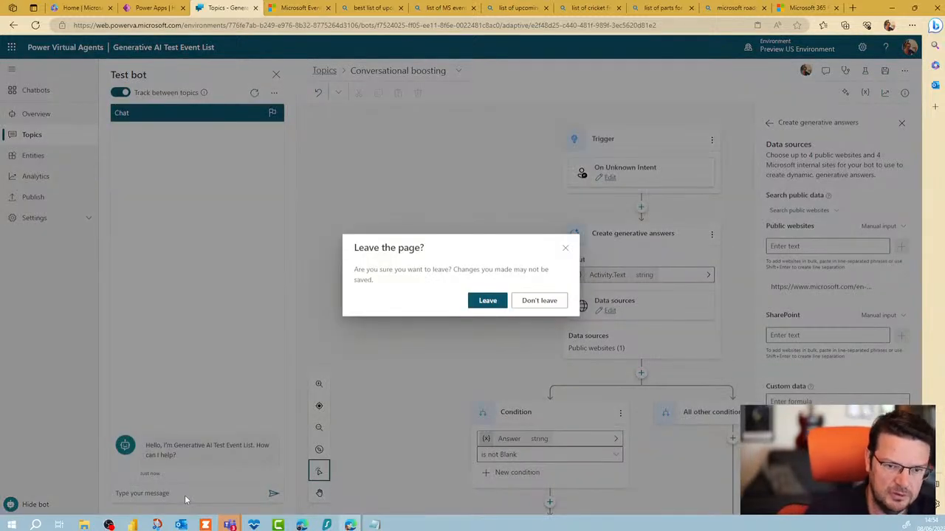
click(539, 300)
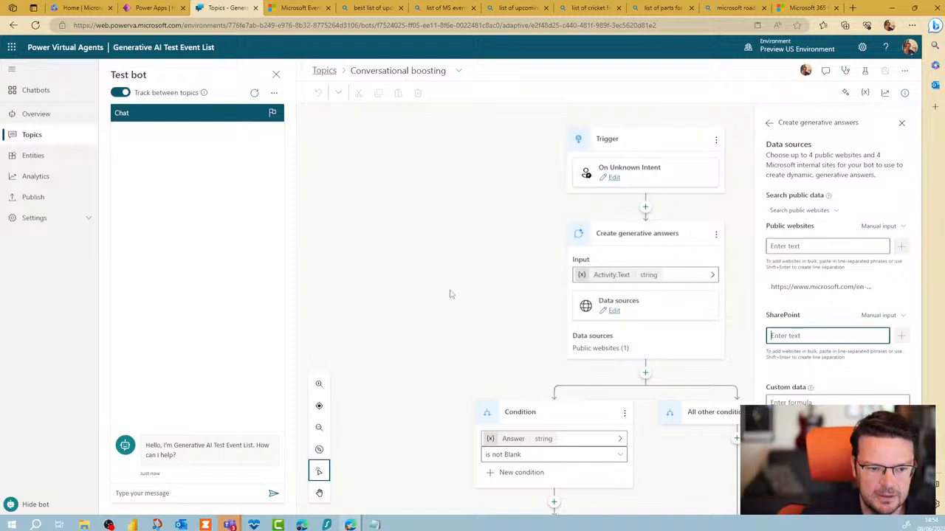
Greet the test bot with "hi" and ask it "are there any power pages releases coming up?"
click(225, 491)
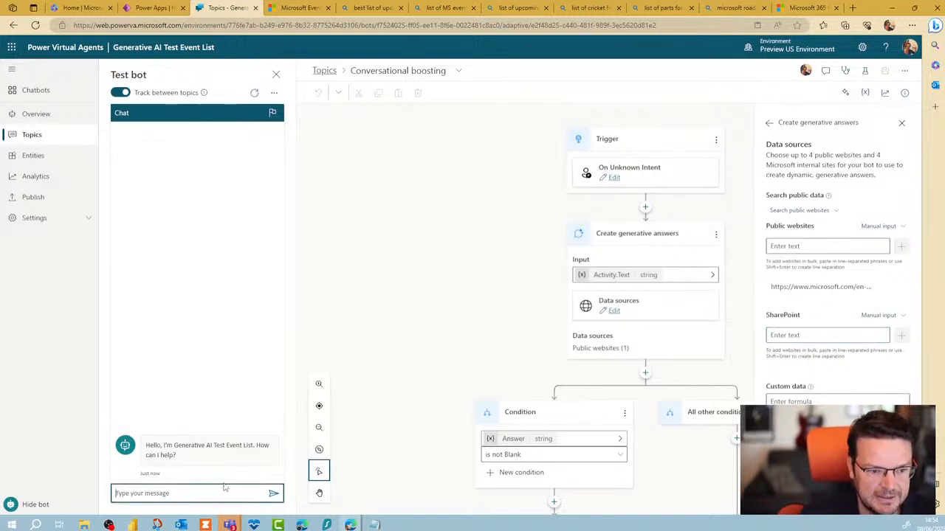
text(hi)
key(Return)
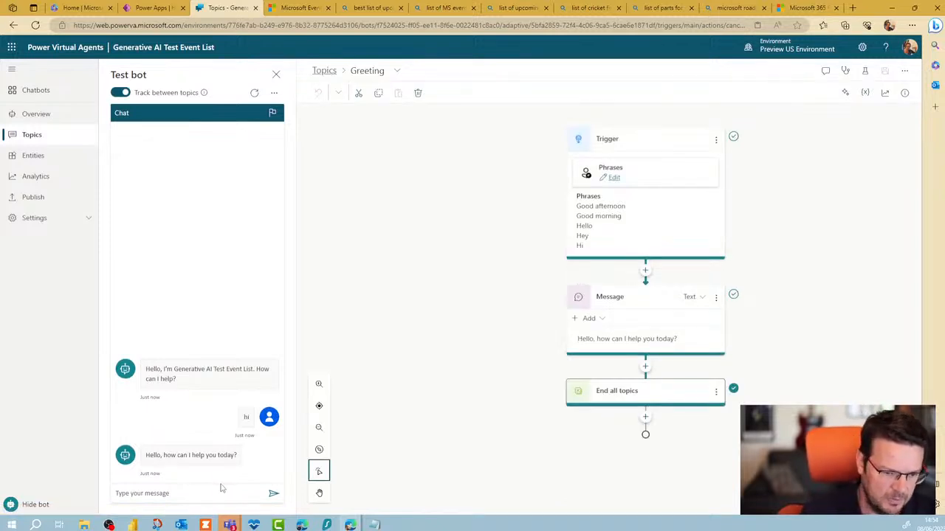
click(214, 500)
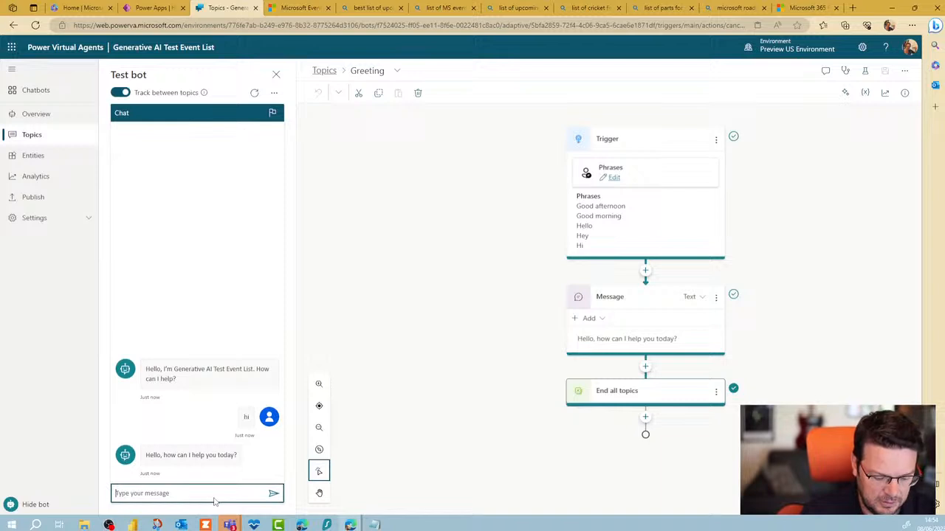
text(are there any p)
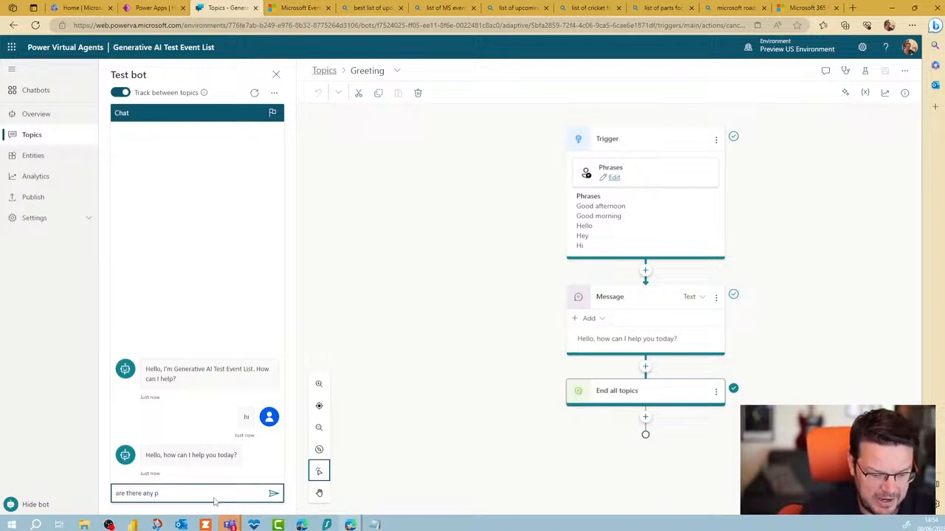
text(ower pages r)
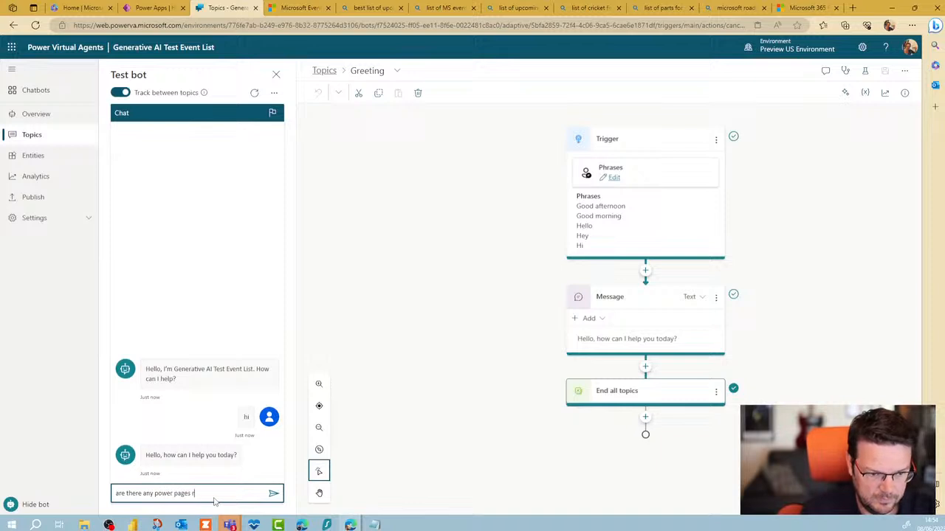
text(eleases coming up?)
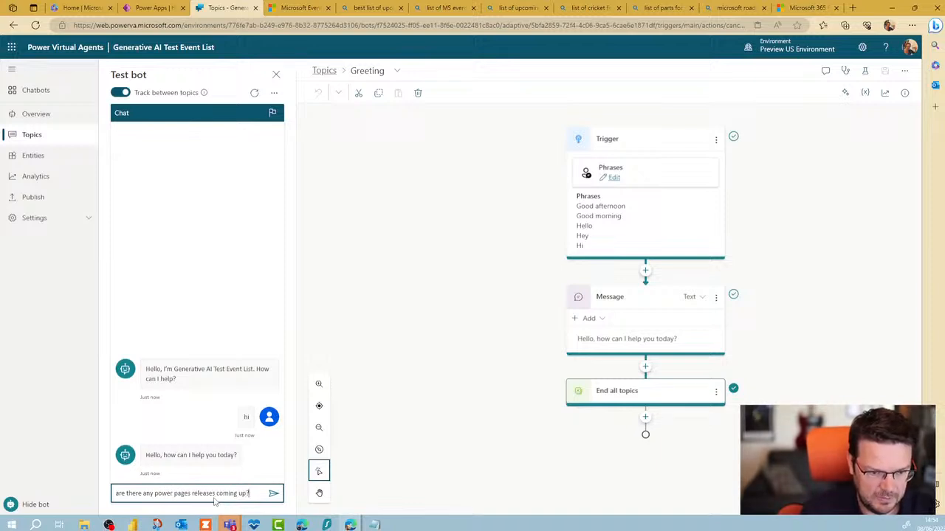
key(Return)
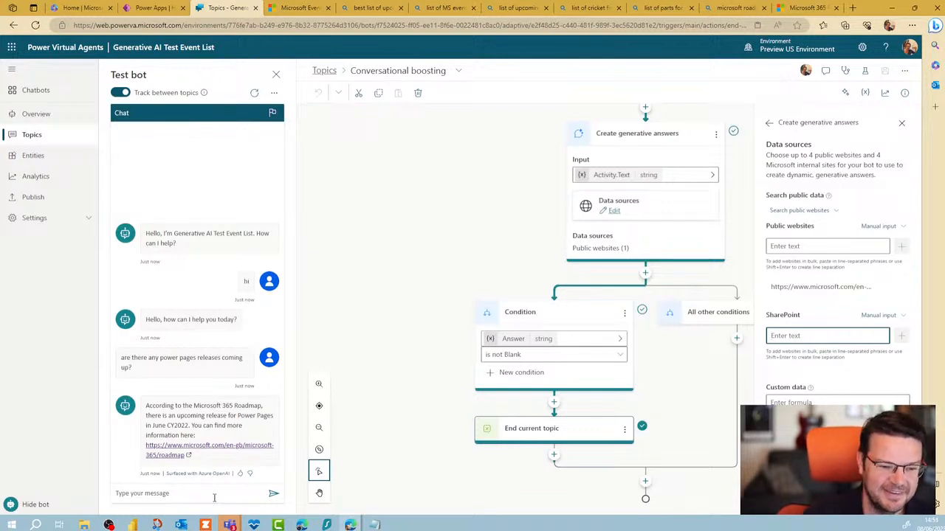
View the roadmap page linked in the bot's reply, return to the chatbot, and close the linked page
click(168, 452)
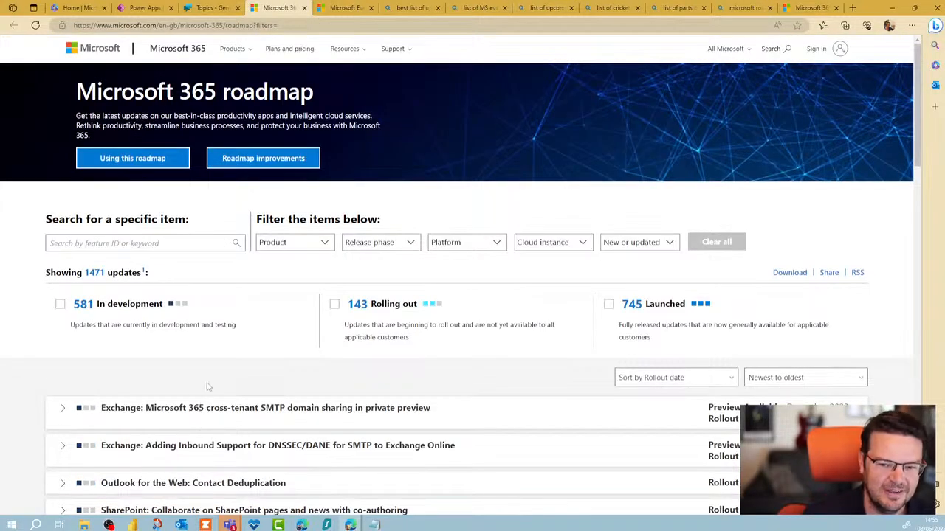
click(212, 14)
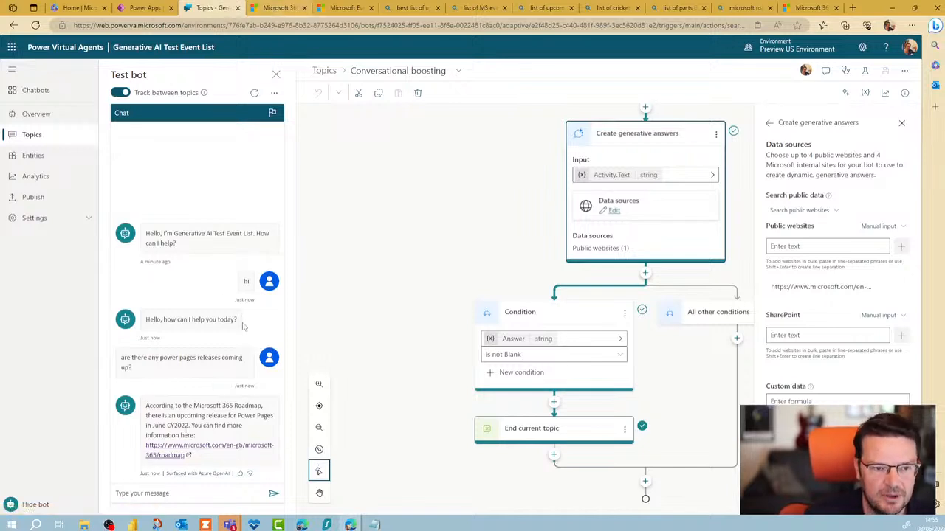
click(307, 8)
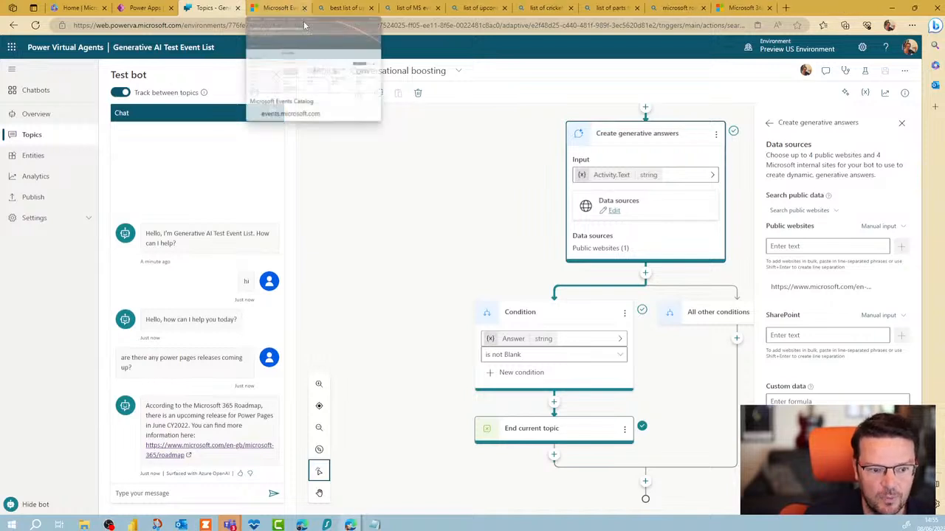
Ask the test bot "give me an example of a power pages release" and check the page linked in its reply
click(202, 495)
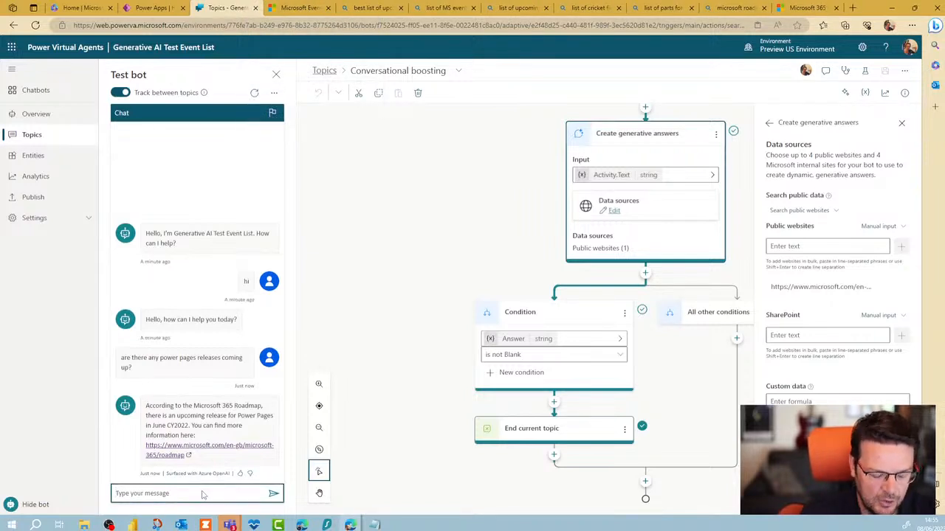
text(give)
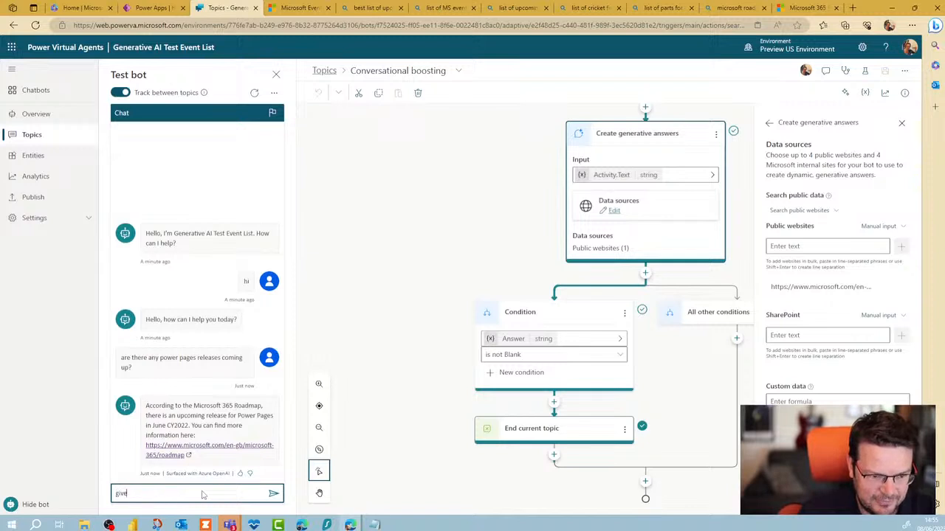
text( me an exa)
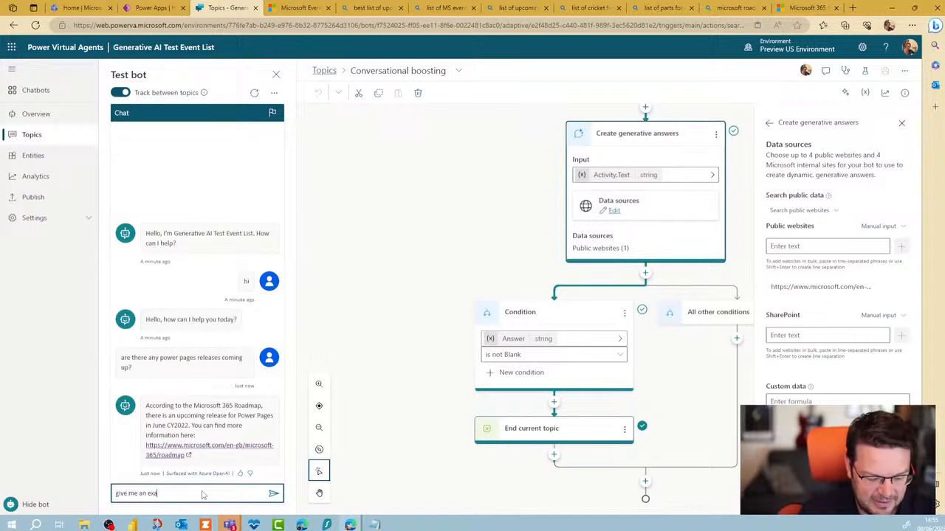
text(mple of a power pa)
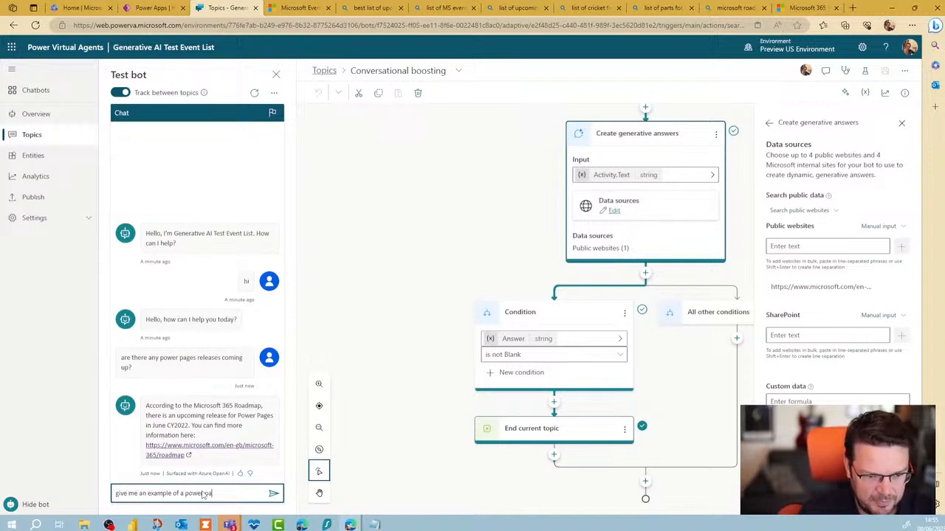
text(ges release)
key(Return)
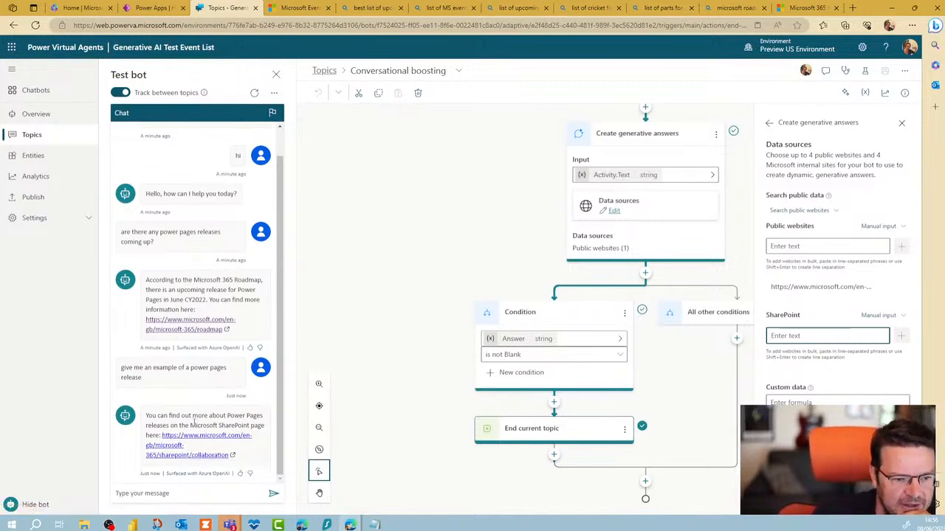
click(172, 440)
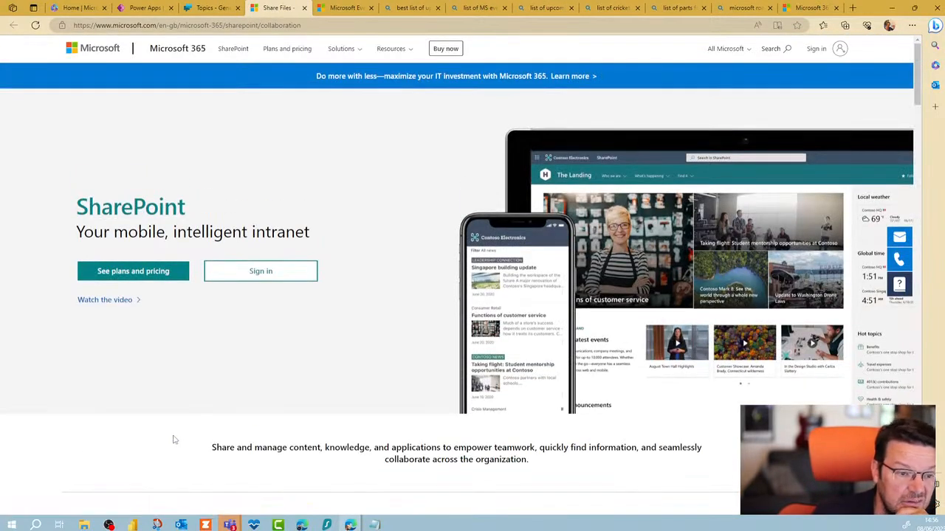
click(304, 8)
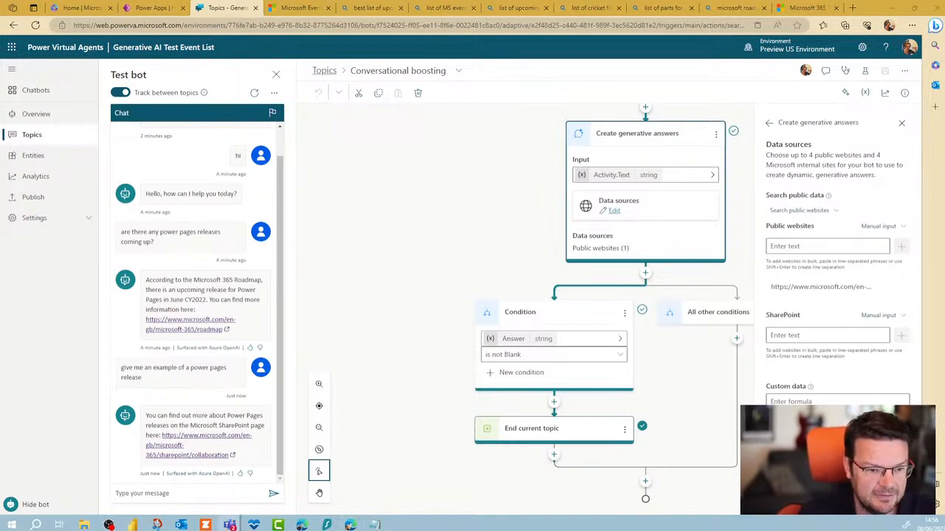
Ask the test bot "When will the next feature for white board be released?" and check the page linked in its reply
click(188, 493)
text(When will the next feature for white board be released?)
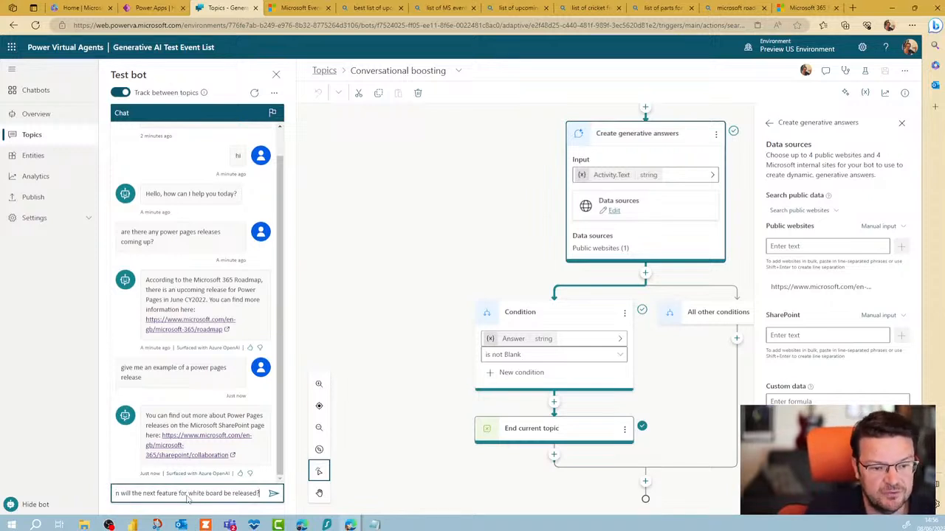
key(Return)
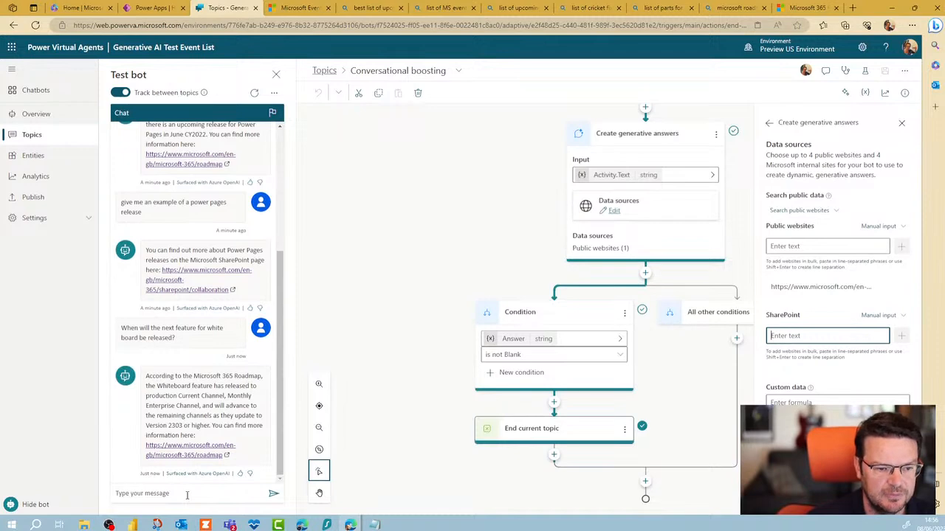
click(205, 456)
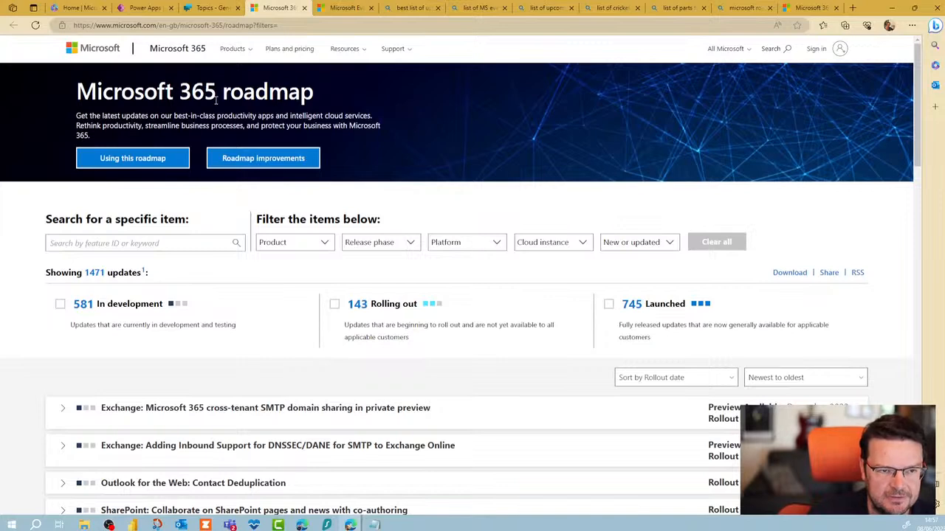
mouse_move(215, 8)
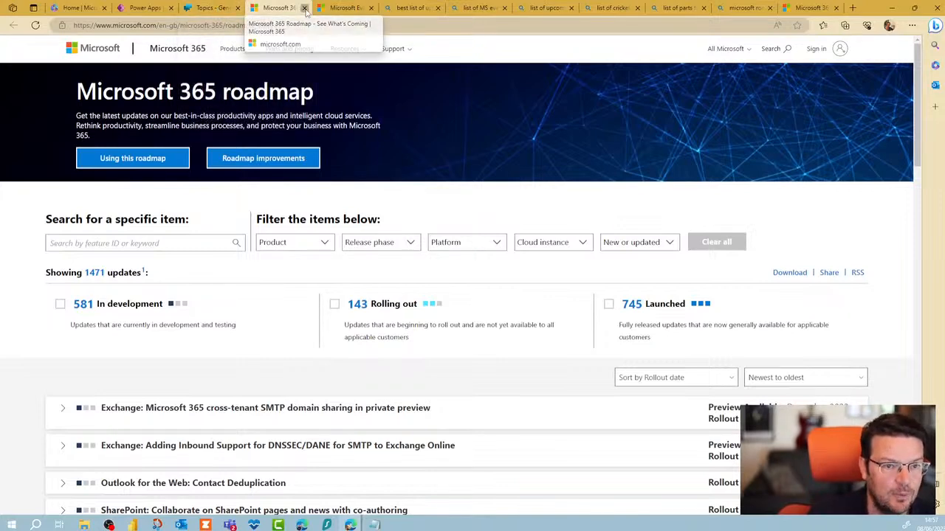
click(304, 8)
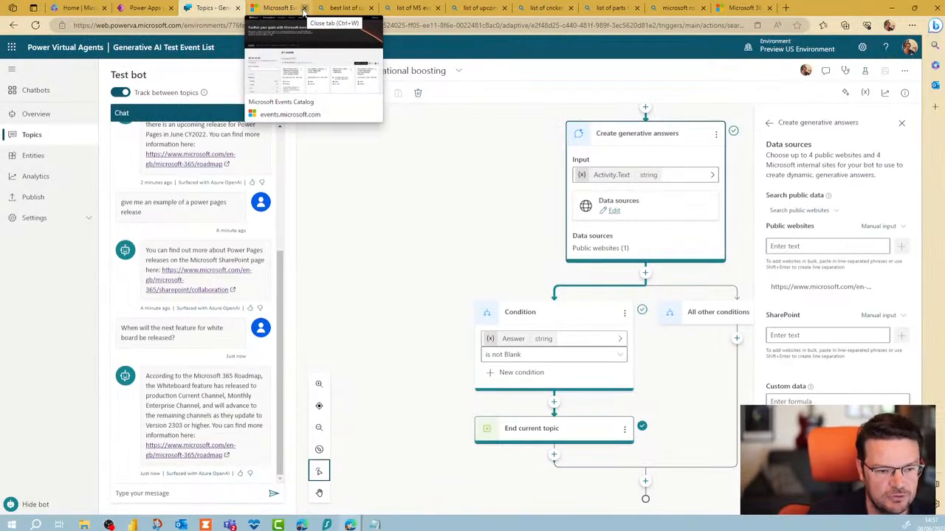
Close the Microsoft Events Catalog page and all leftover Bing search pages, keeping the roadmap page open, and return to the chatbot
click(304, 8)
click(303, 8)
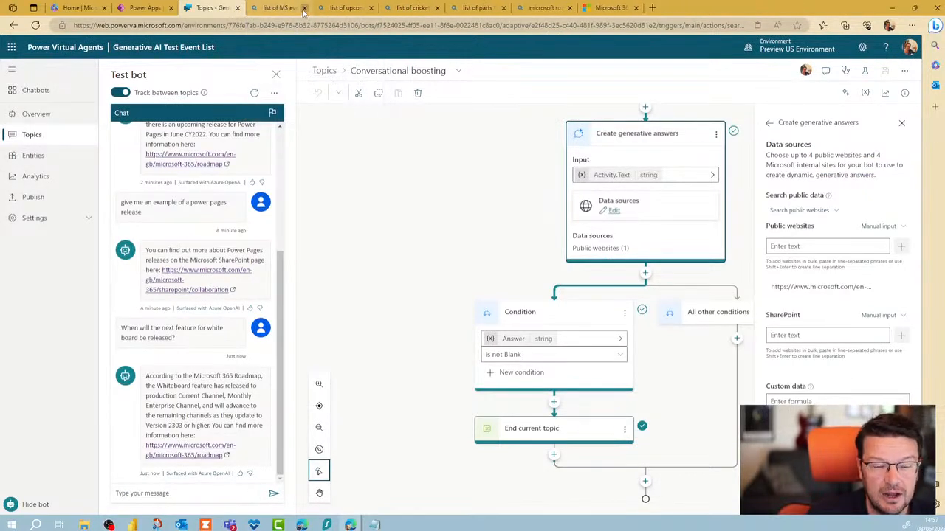
click(303, 9)
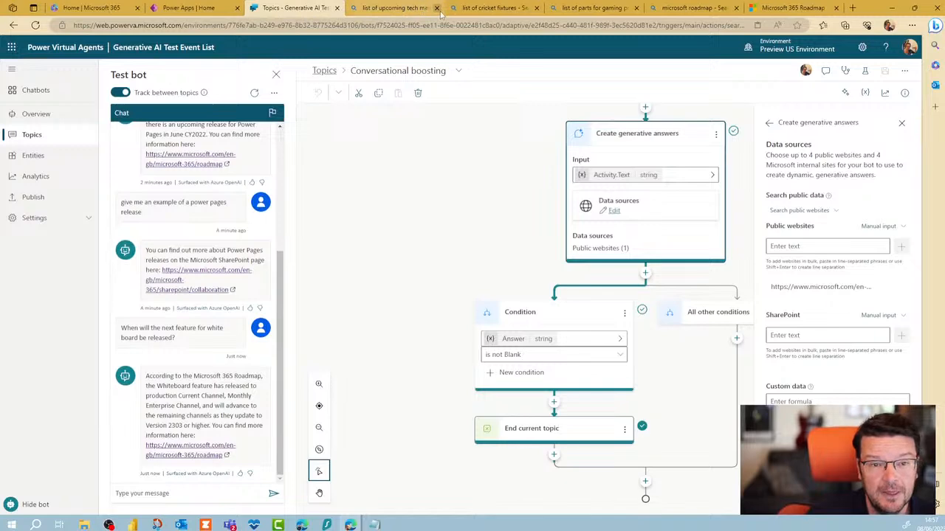
click(436, 9)
click(413, 11)
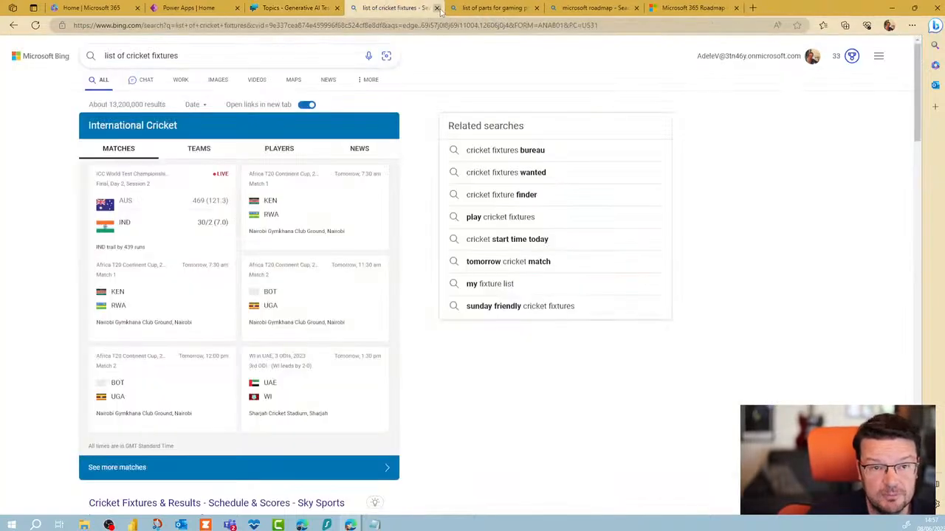
click(437, 8)
click(437, 8)
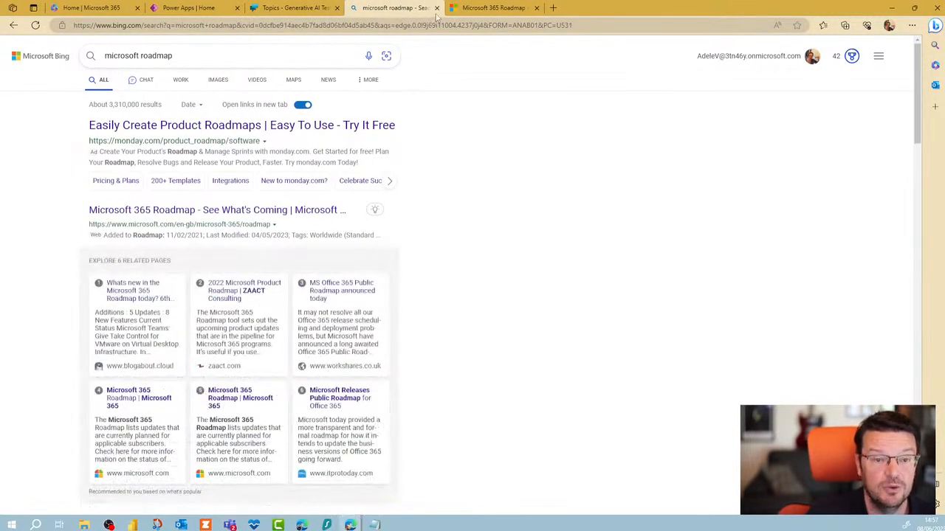
click(437, 8)
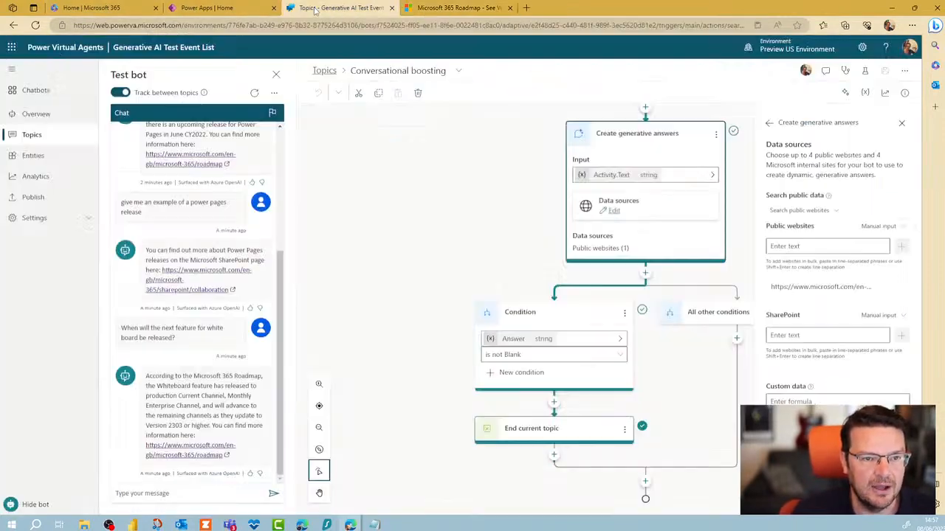
click(338, 7)
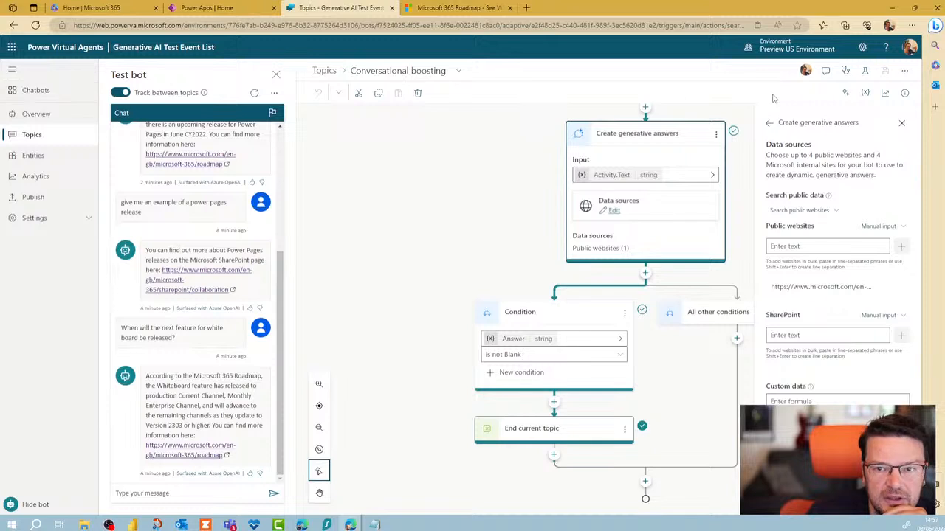
Leave the Generative AI Test Event List bot and go to the Power Virtual Agents home page
click(31, 92)
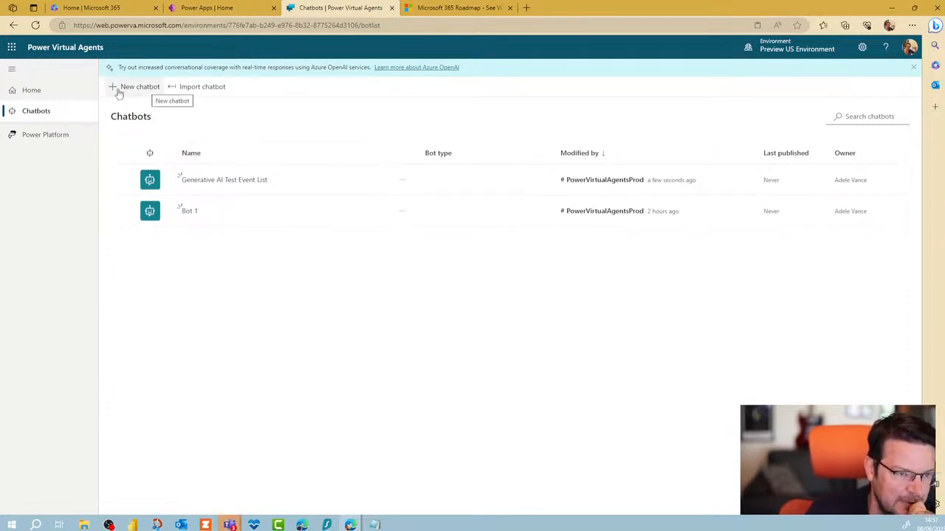
click(45, 97)
scroll(405, 343, down, 1)
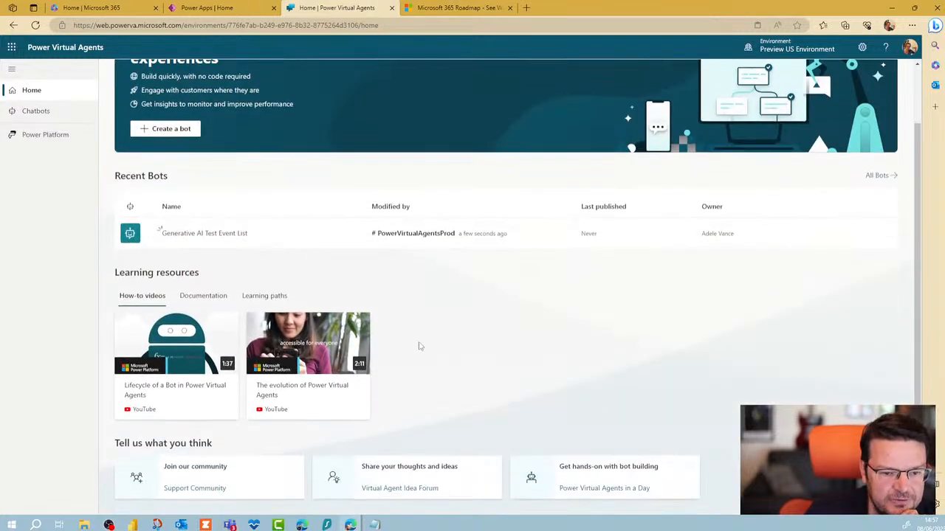
scroll(567, 362, up, 1)
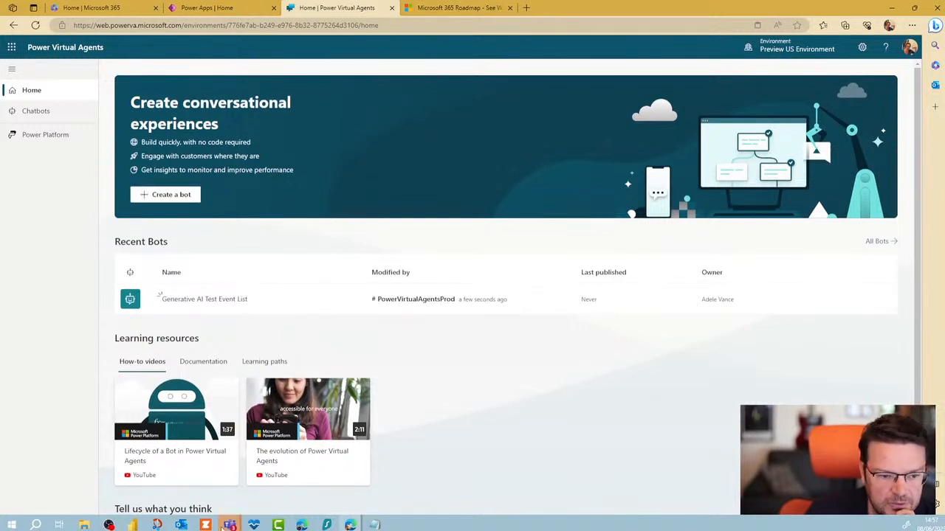
Switch to Microsoft Teams to view the Power Virtual Agents app's home page, and return to the browser
mouse_move(230, 525)
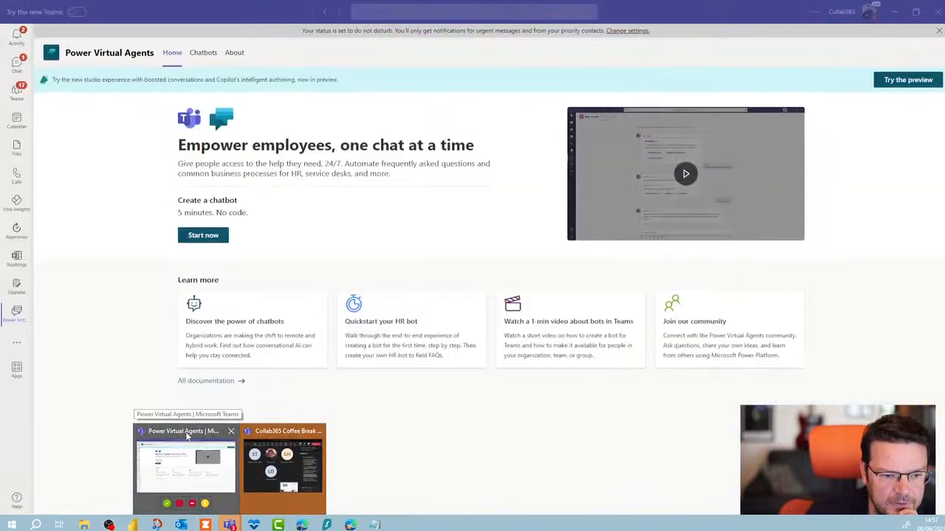
click(184, 443)
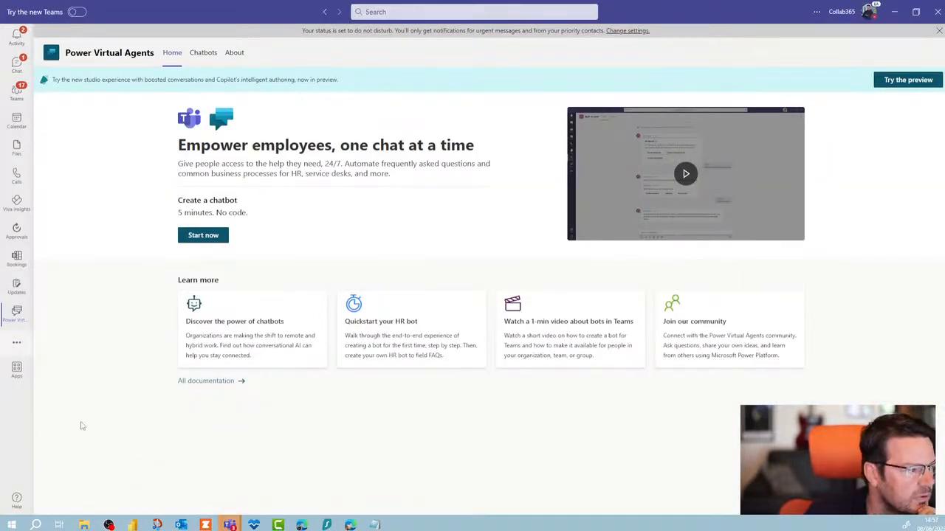
click(231, 527)
mouse_move(231, 527)
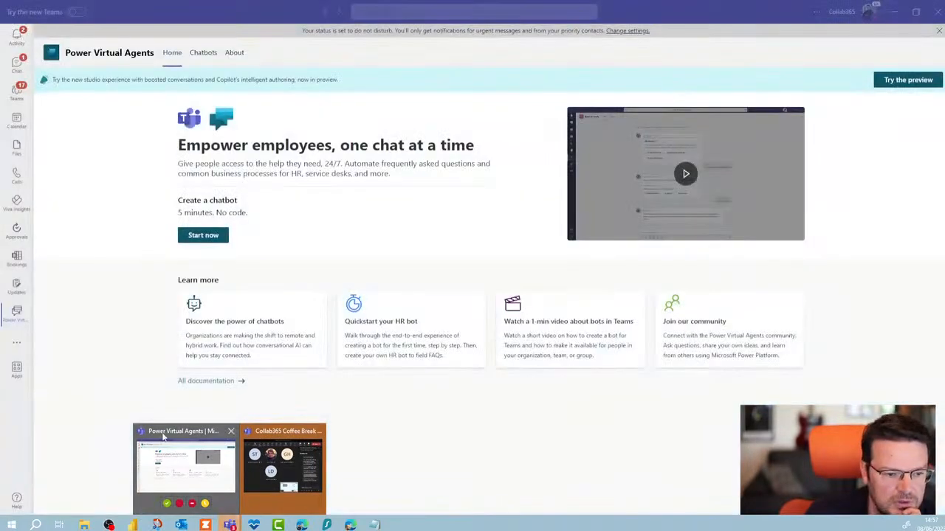
click(164, 437)
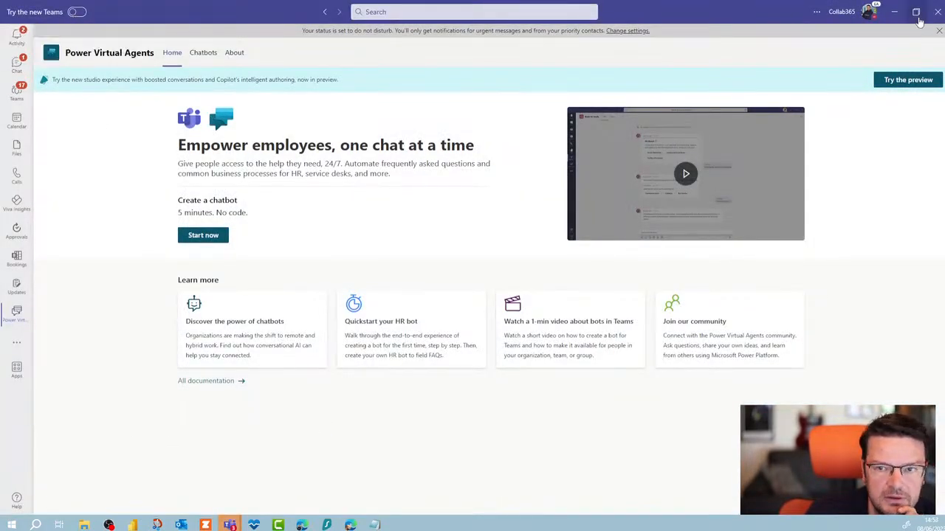
drag(708, 11, 944, 11)
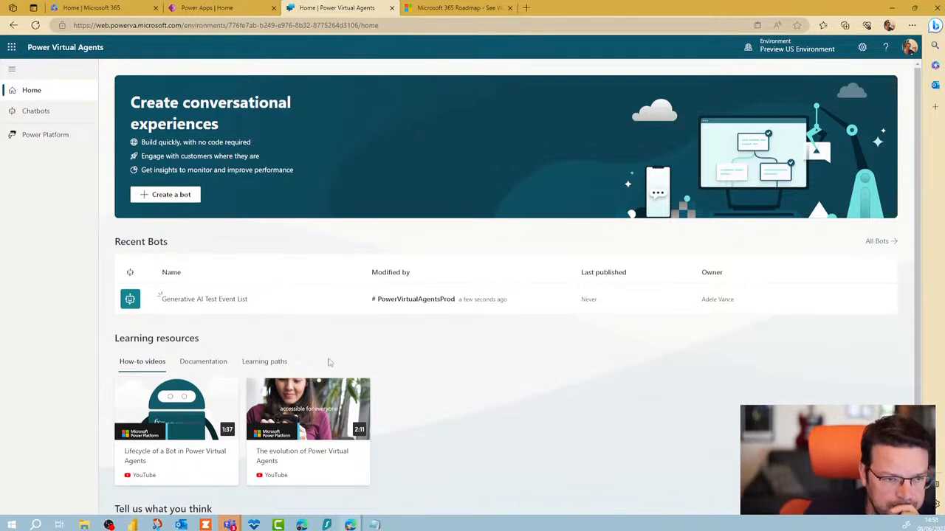
Start creating a new chatbot and activate the website entry for generative answers
click(167, 197)
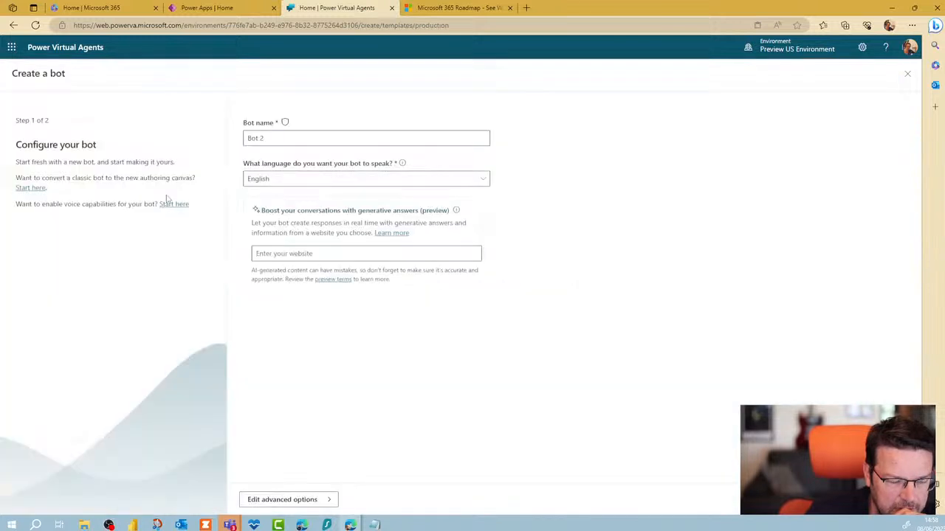
click(288, 256)
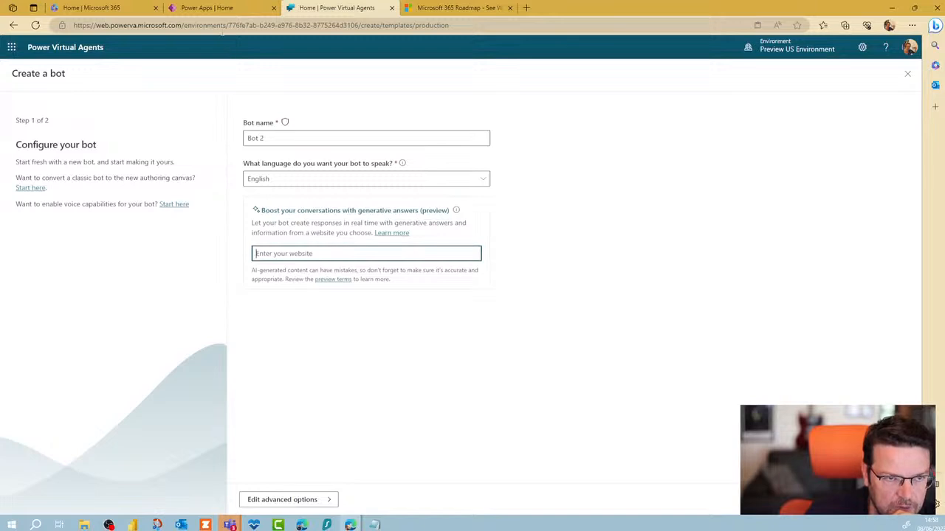
Switch to Microsoft Lists from Power Apps and dismiss its welcome and desktop app messages
click(207, 7)
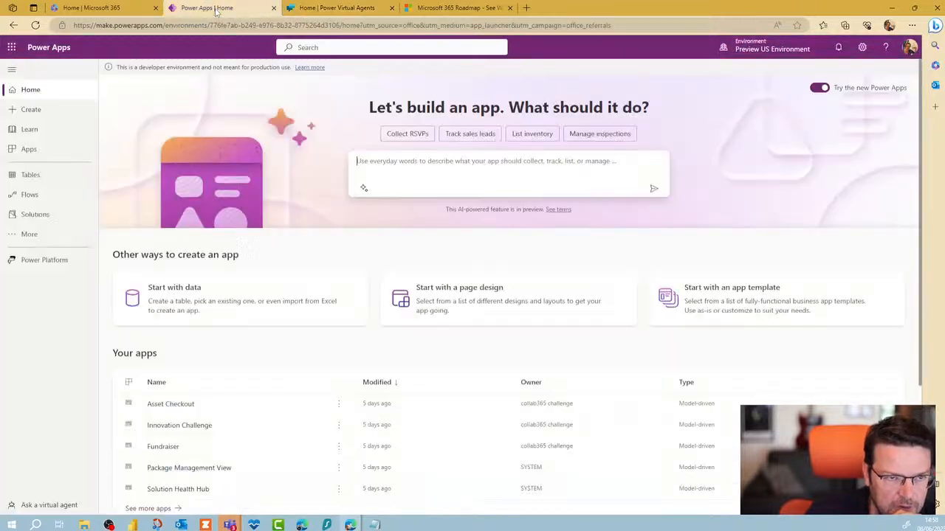
click(13, 48)
click(45, 247)
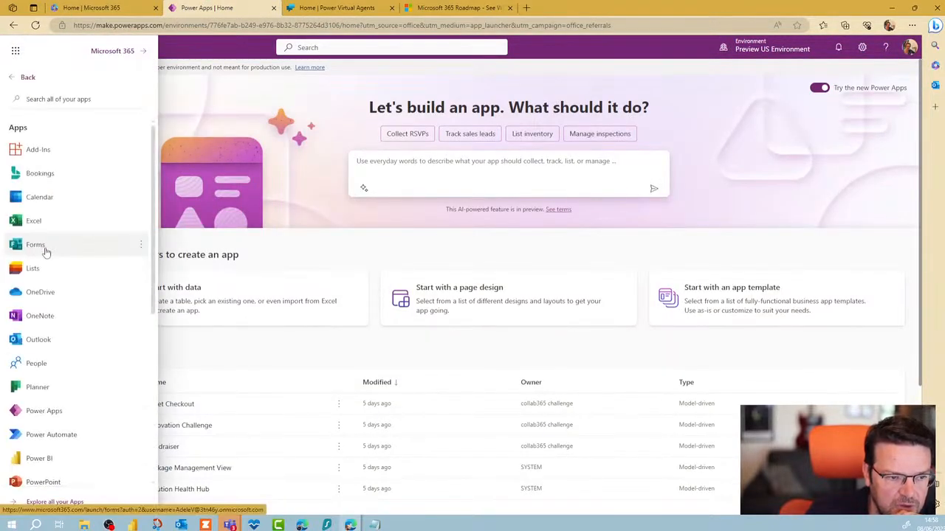
click(37, 271)
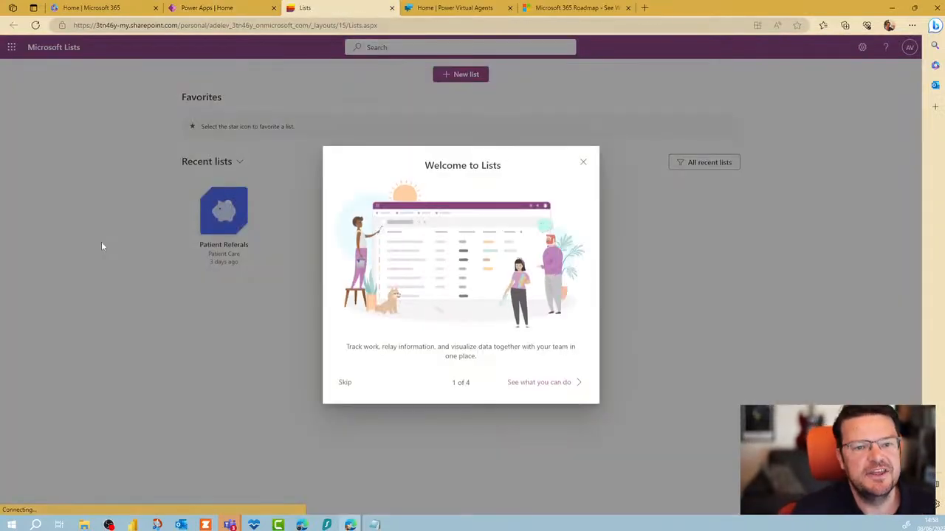
click(584, 163)
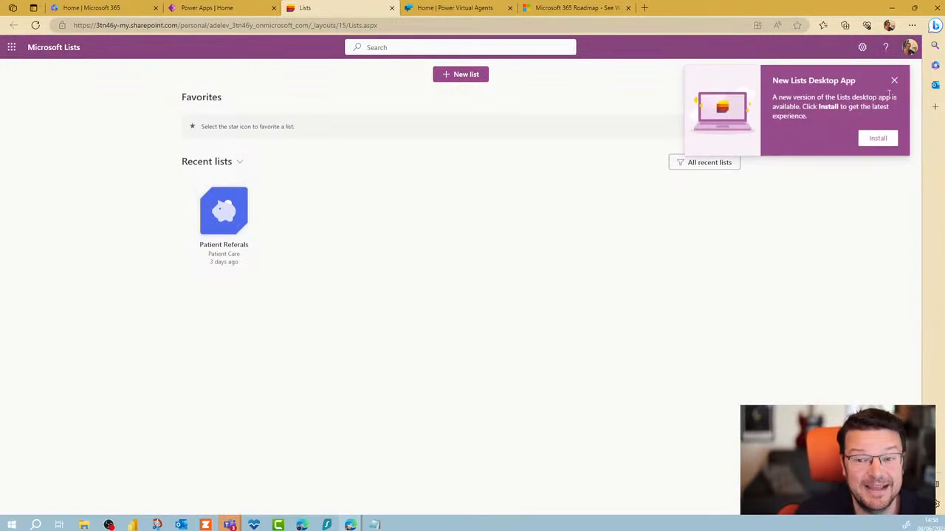
click(894, 80)
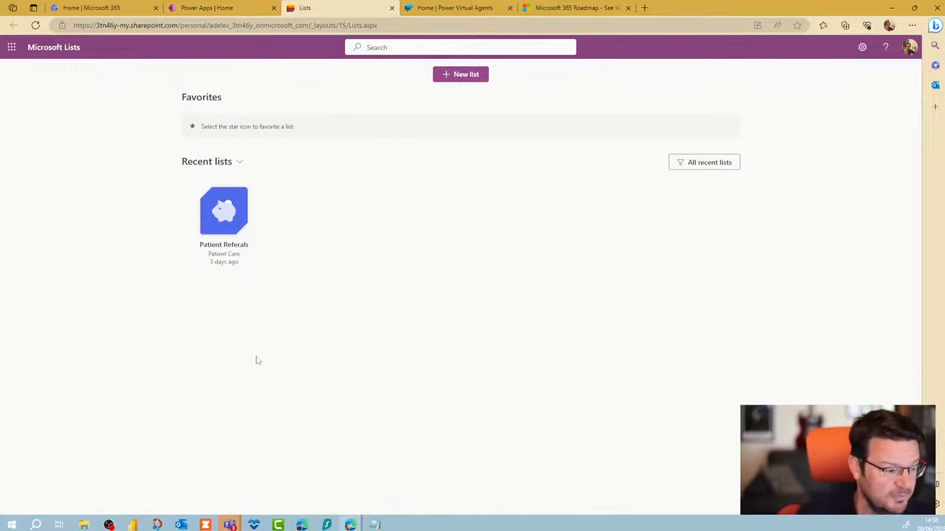
Open the existing Patient Referrals list from the recent lists
click(467, 76)
click(746, 99)
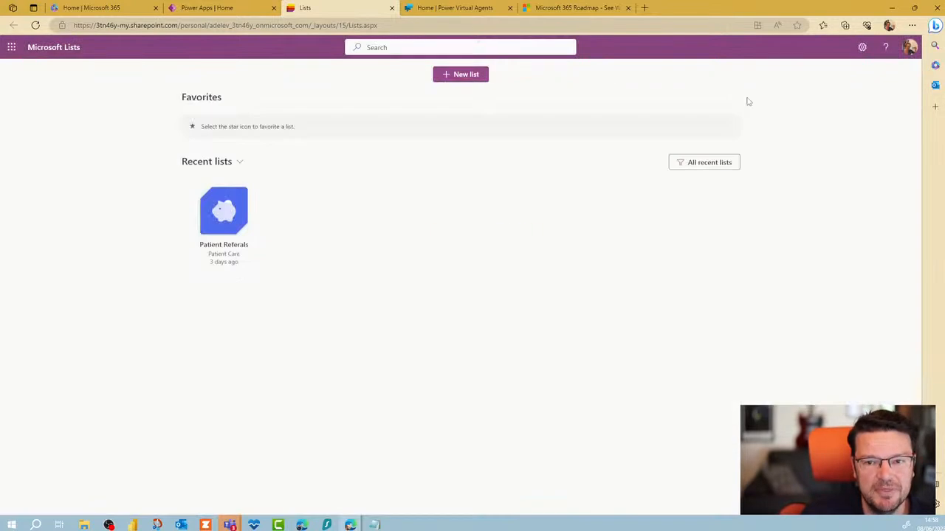
click(236, 244)
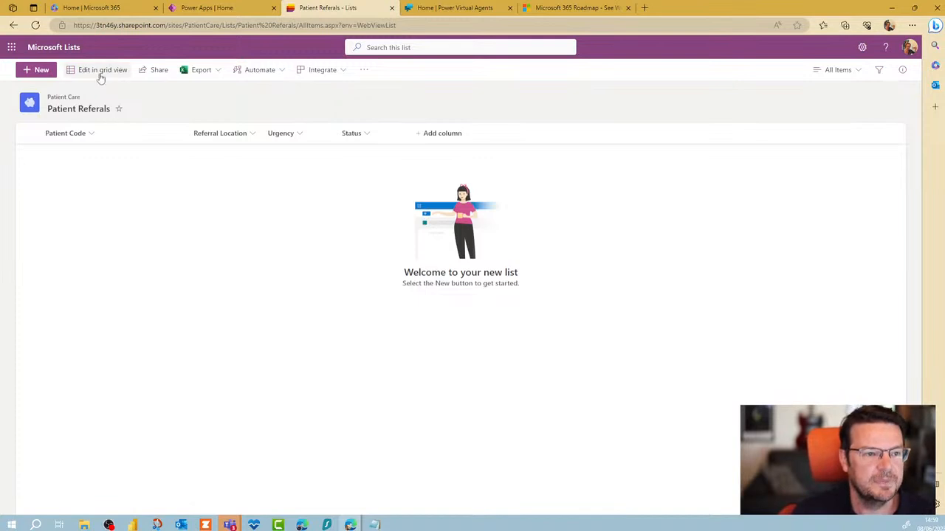
Add and save a Patient Referrals item with a patient code, referral location Hospital, urgency Choice 1 and status Choice 2
click(25, 69)
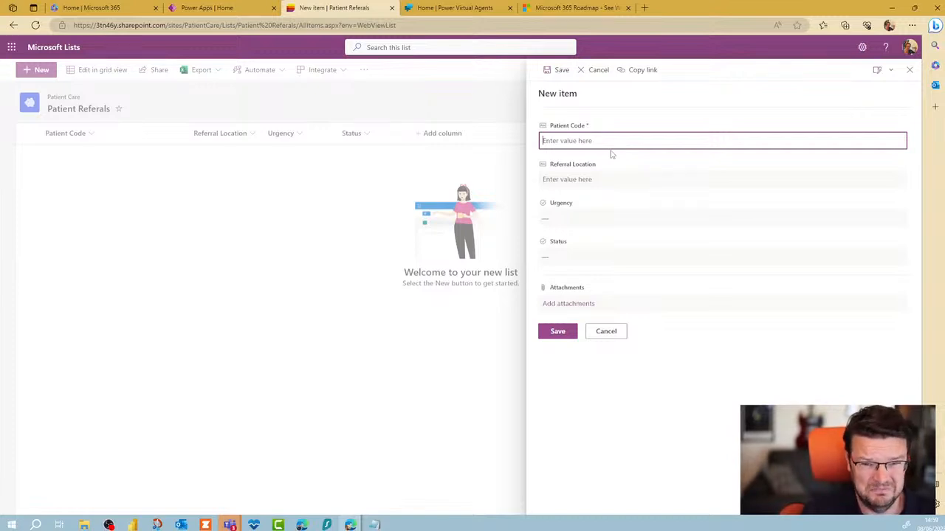
text(1234)
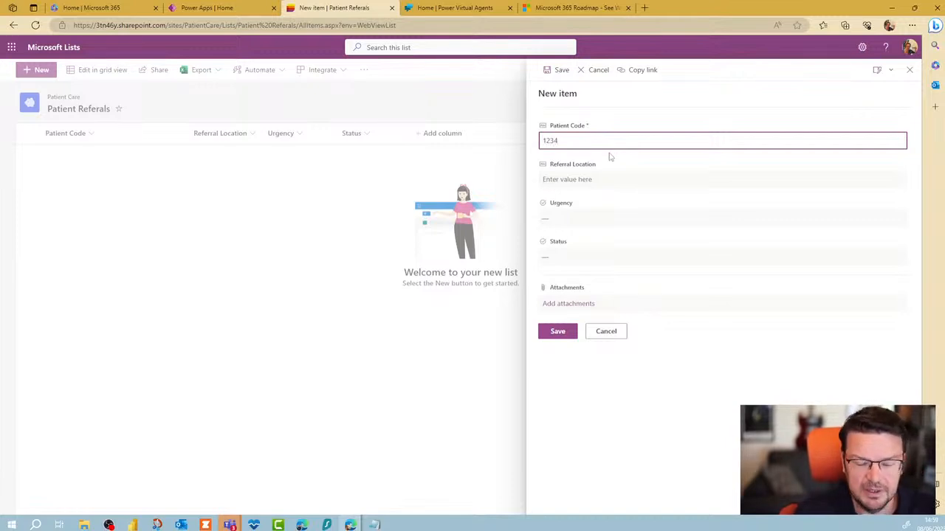
click(593, 180)
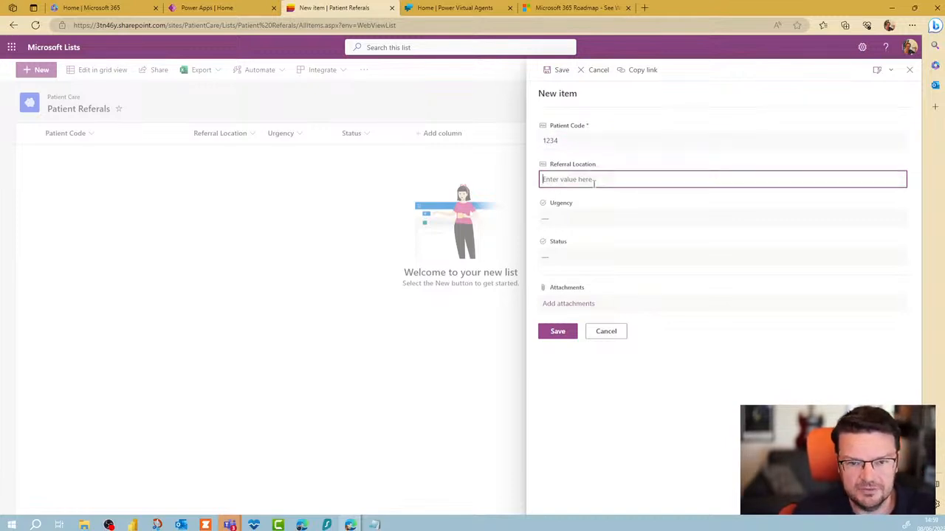
text(Hospi)
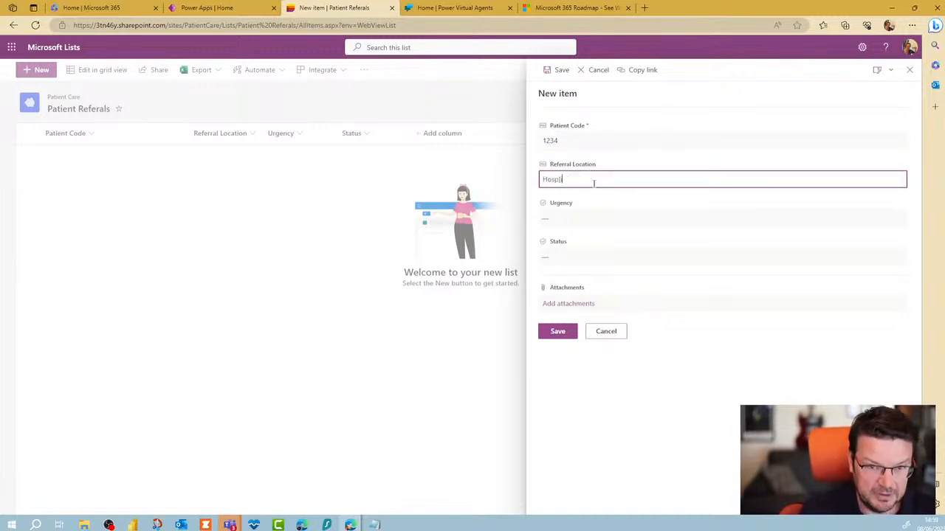
text(tal)
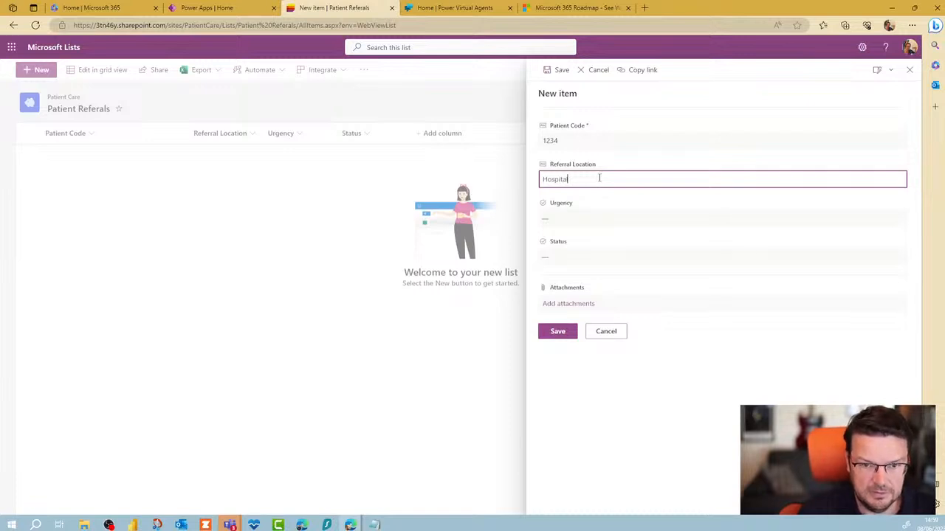
click(569, 217)
click(570, 245)
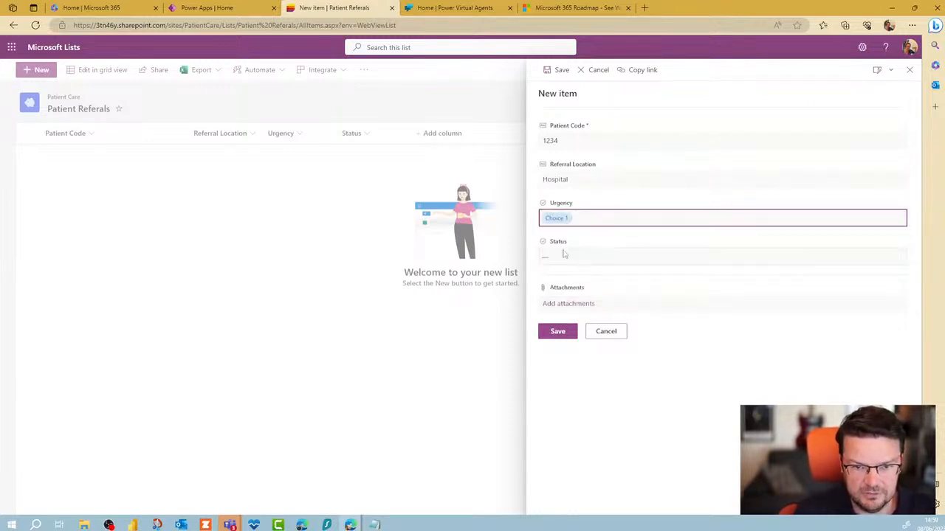
click(564, 254)
click(564, 304)
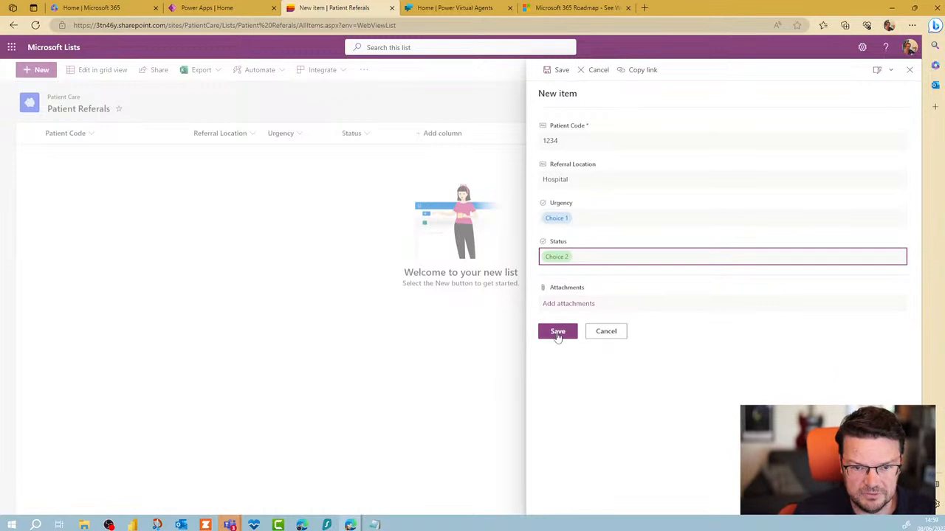
click(558, 332)
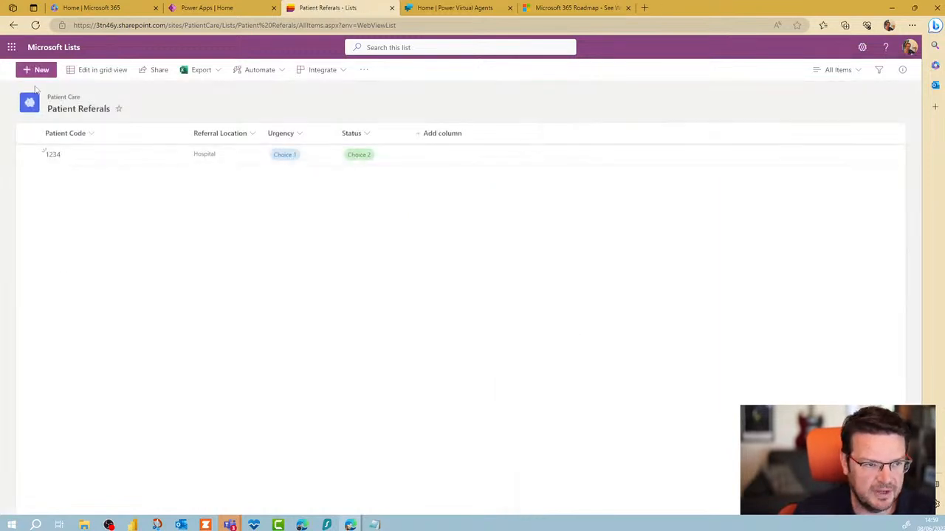
Add and save a Patient Referrals item with a patient code, referral location Home, urgency Choice 3 and status Choice 3
click(37, 70)
text(2902902)
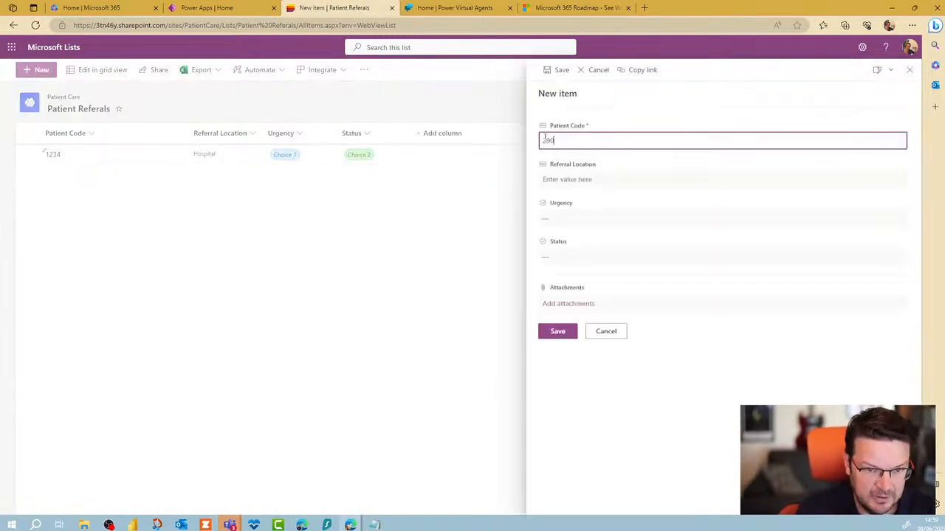
click(544, 181)
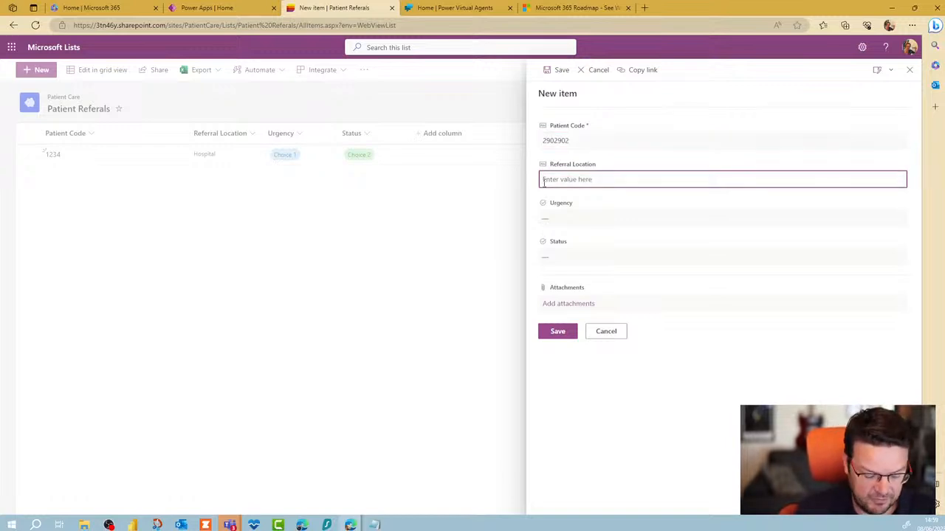
text(Home)
click(559, 216)
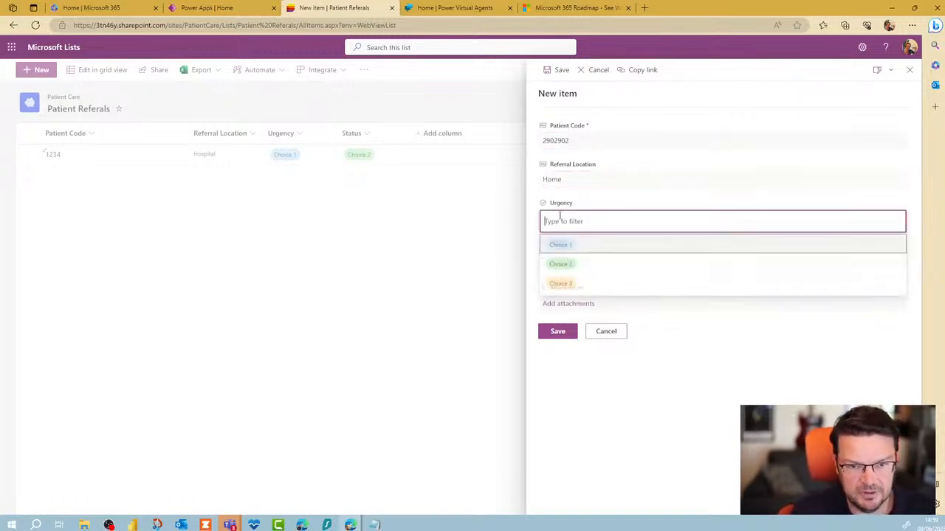
click(566, 279)
click(568, 258)
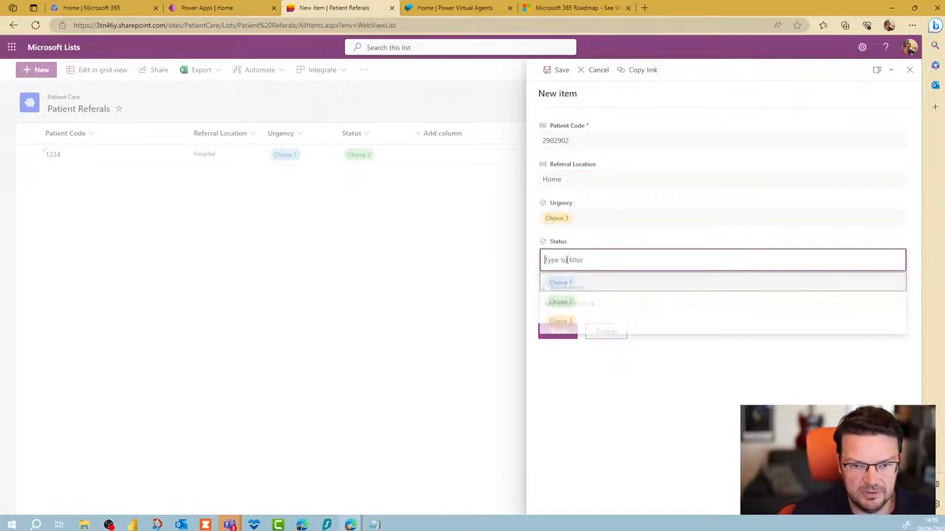
click(562, 320)
click(557, 331)
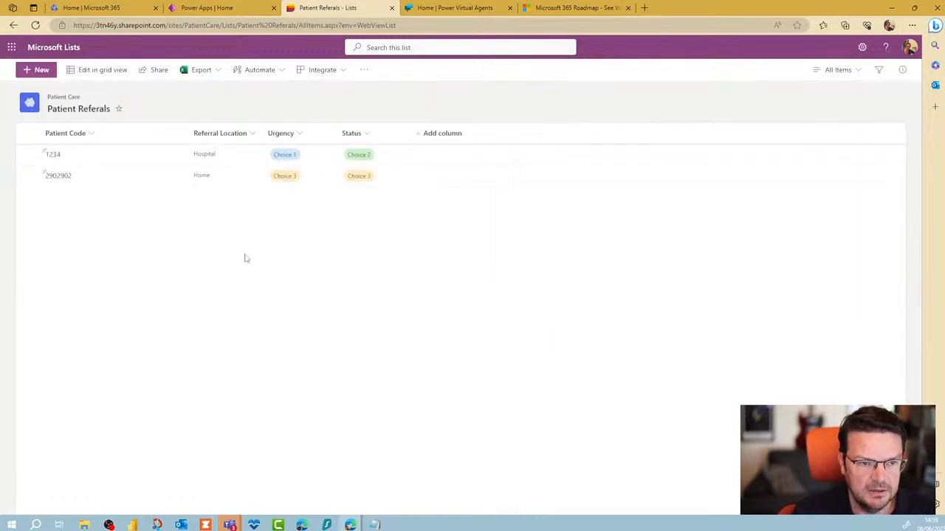
Add and save a Patient Referrals item with a patient code, referral location Moon, urgency Choice 2 and status Choice 2
click(45, 73)
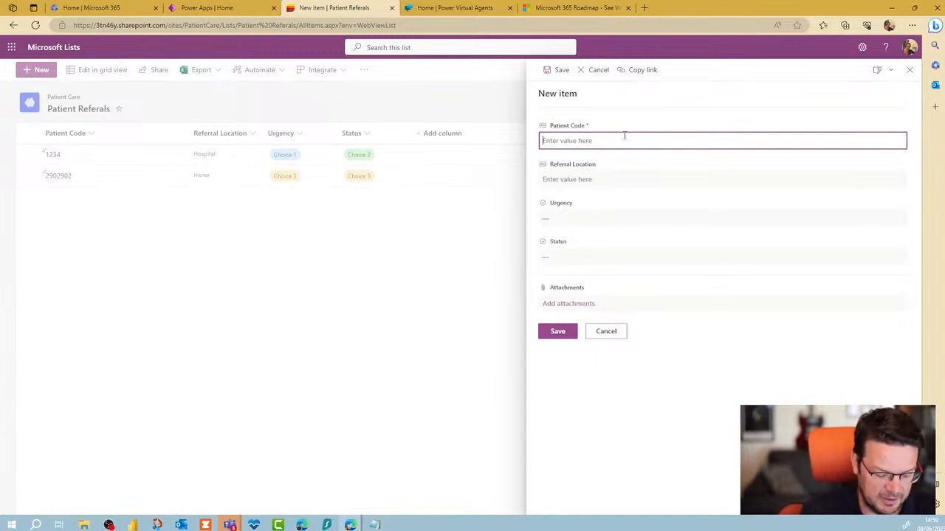
text(908909)
key(Tab)
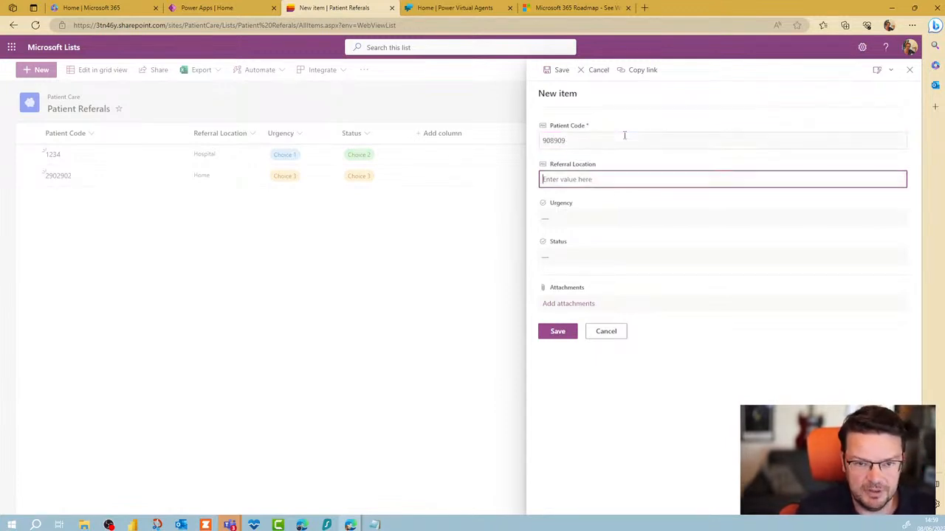
text(Moor)
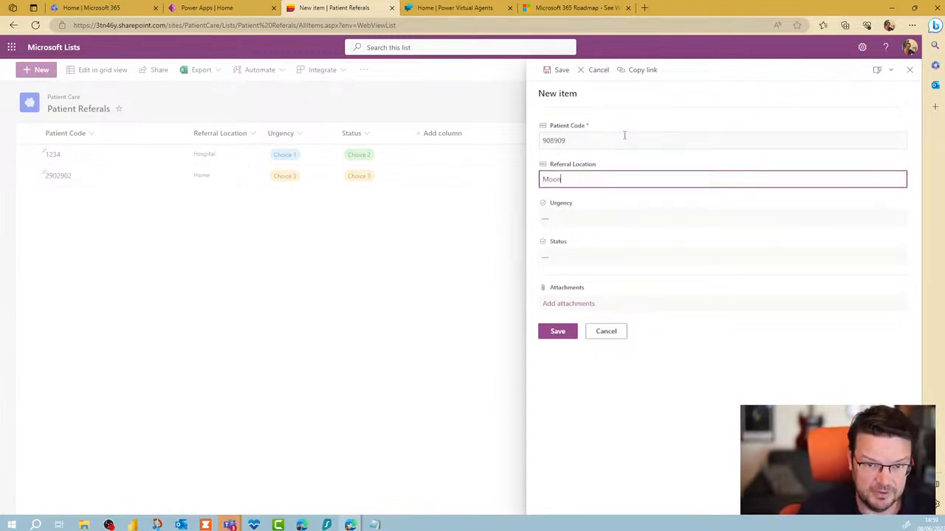
right_click(628, 142)
click(658, 214)
click(579, 203)
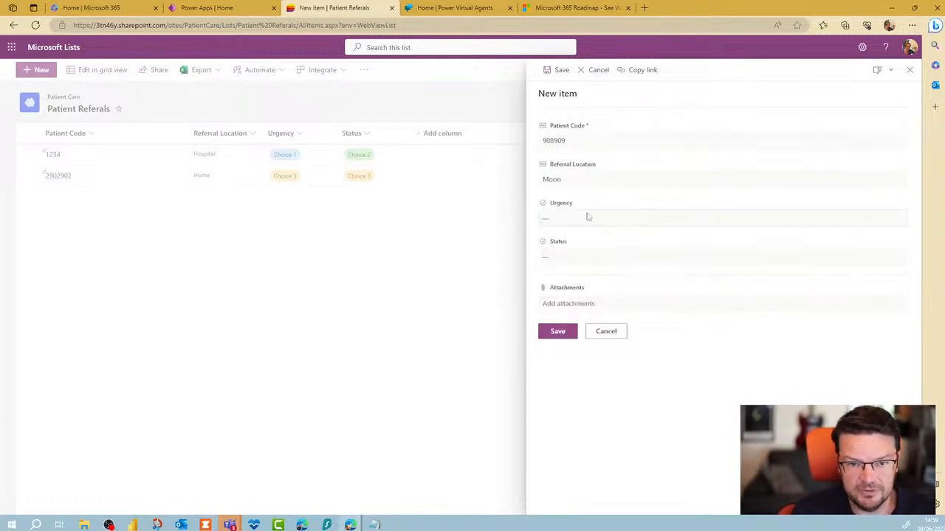
click(588, 216)
click(573, 261)
click(572, 258)
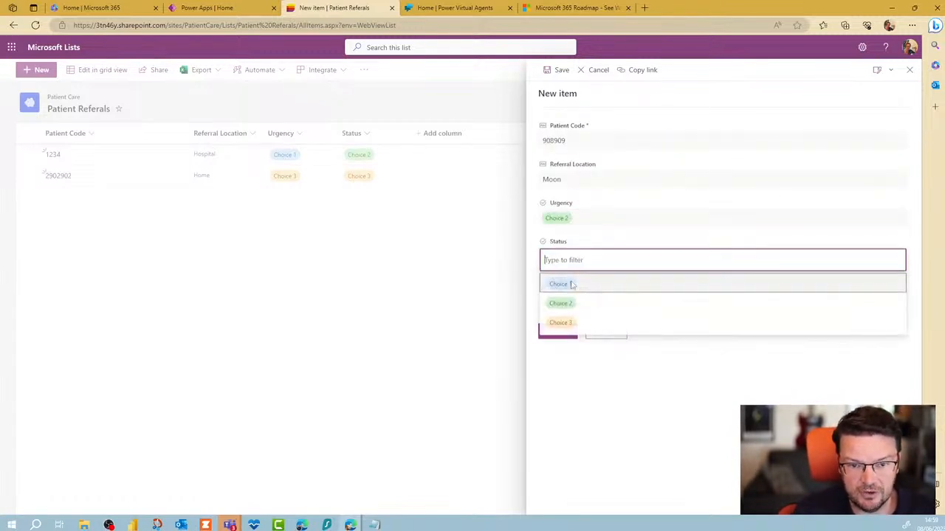
click(571, 285)
click(563, 333)
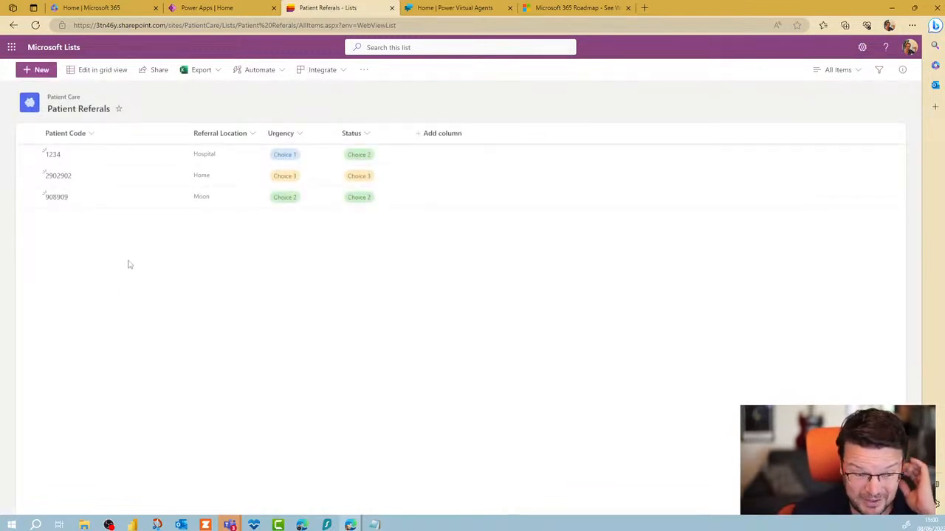
Add and save another Patient Referrals item with a patient code, referral location Hospital, urgency Choice 2 and status Choice 2
mouse_move(139, 177)
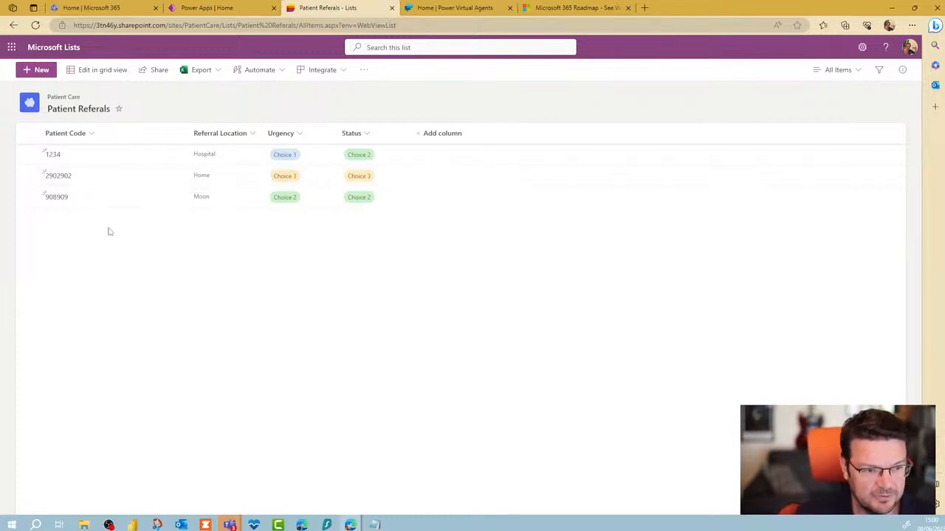
click(53, 75)
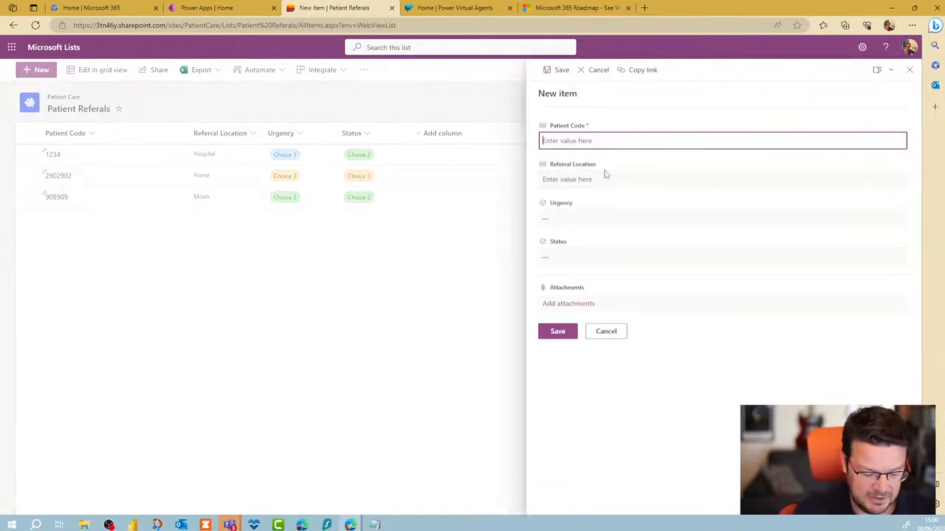
text(2312)
key(Tab)
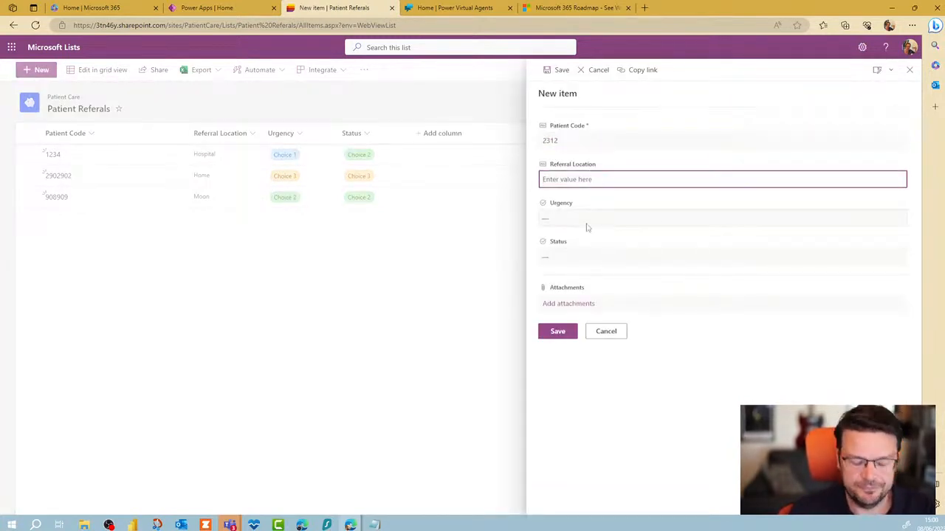
text(Hospital)
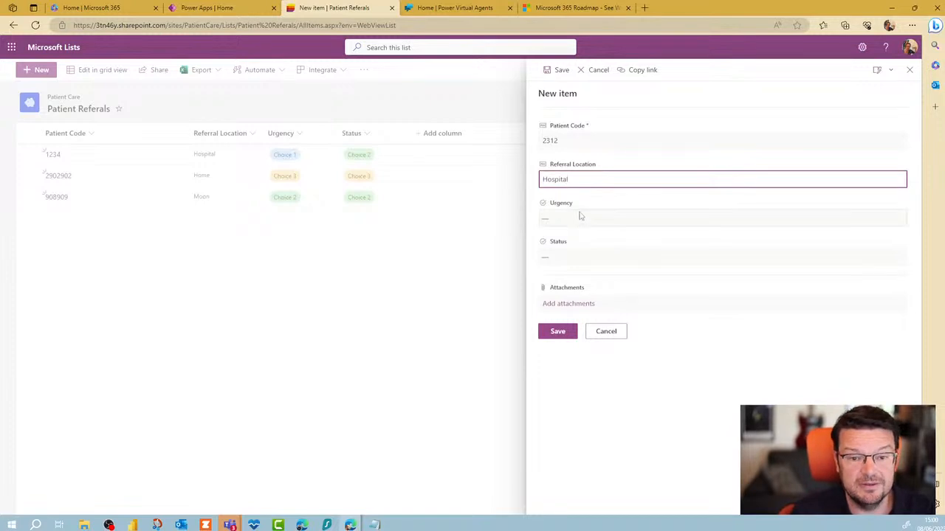
click(580, 217)
click(572, 265)
click(572, 257)
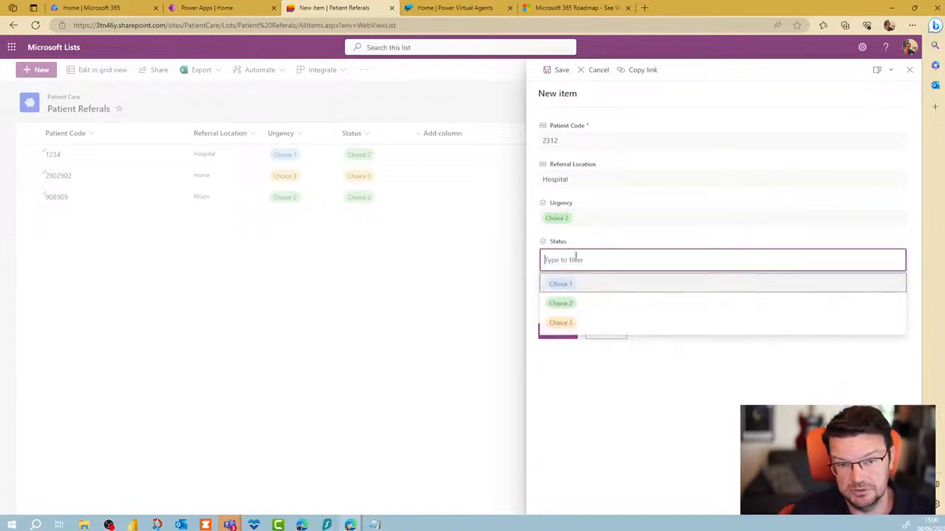
click(562, 304)
click(557, 332)
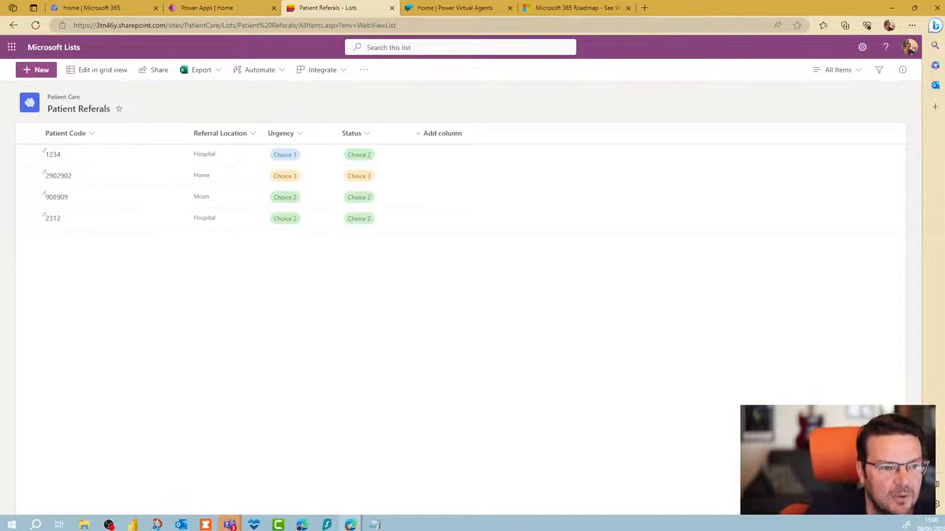
Copy the list's site address up to sites/PatientCare/ and create Bot 2 in Power Virtual Agents with it as the generative answers website
drag(73, 25, 221, 26)
key(ctrl+c)
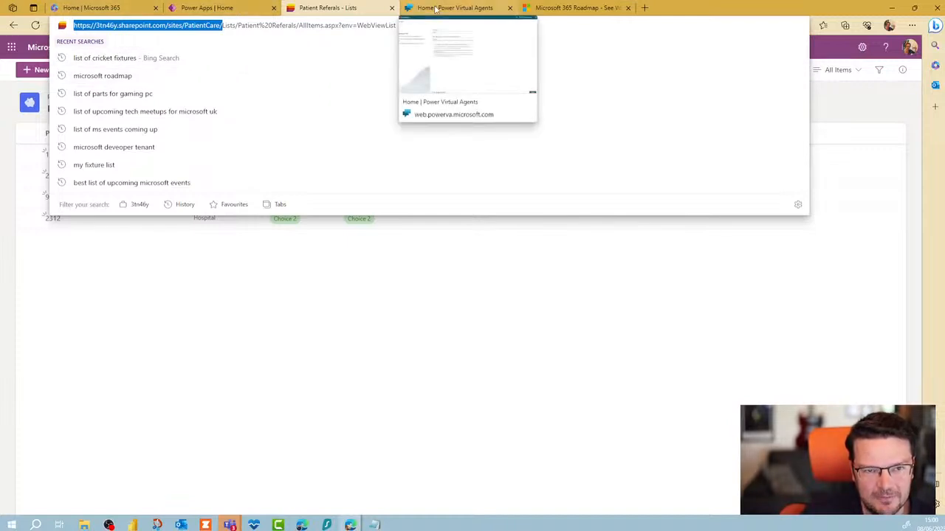
click(460, 358)
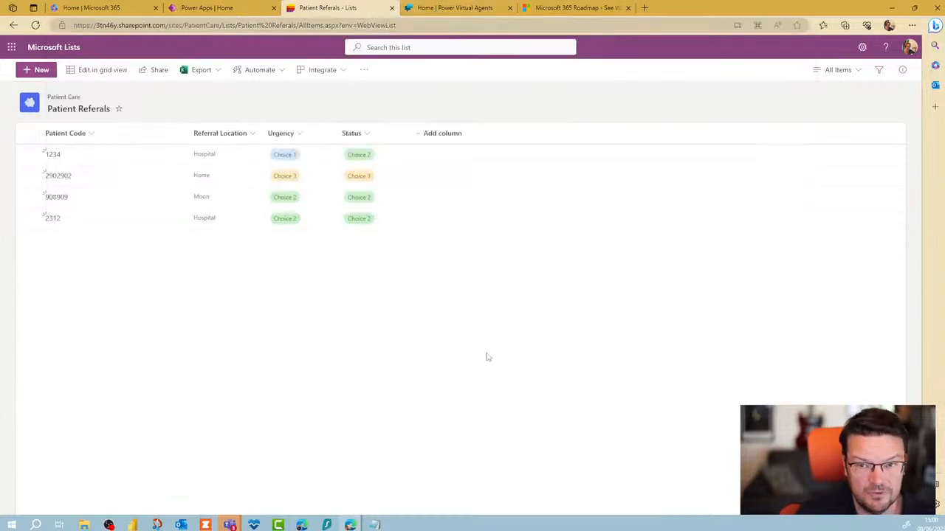
click(452, 8)
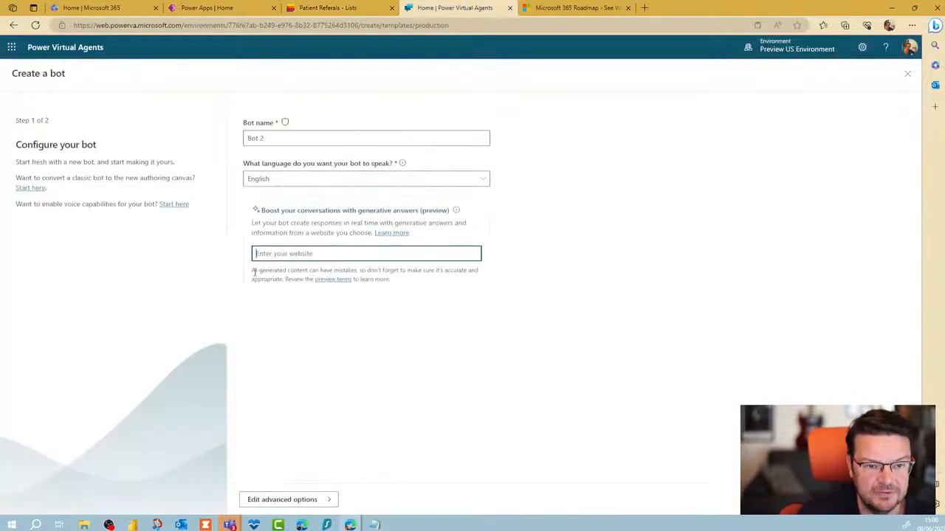
key(ctrl+v)
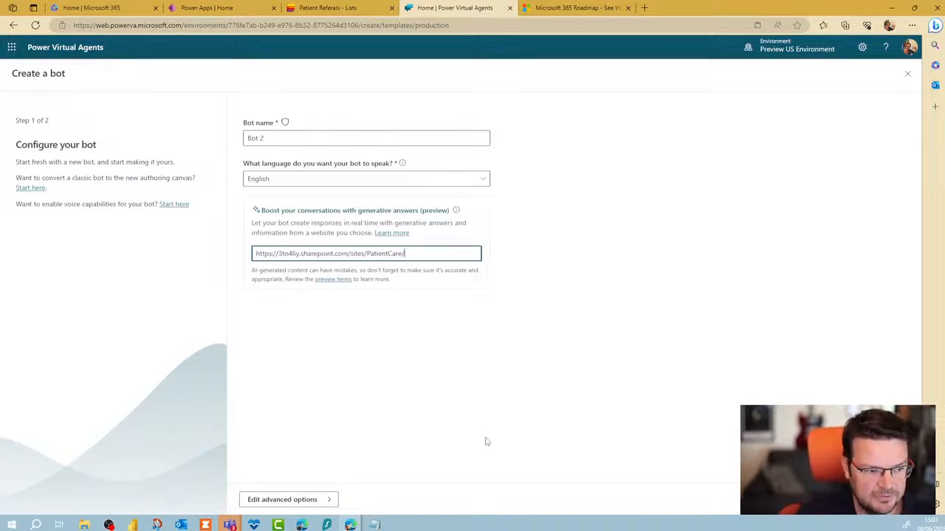
click(826, 499)
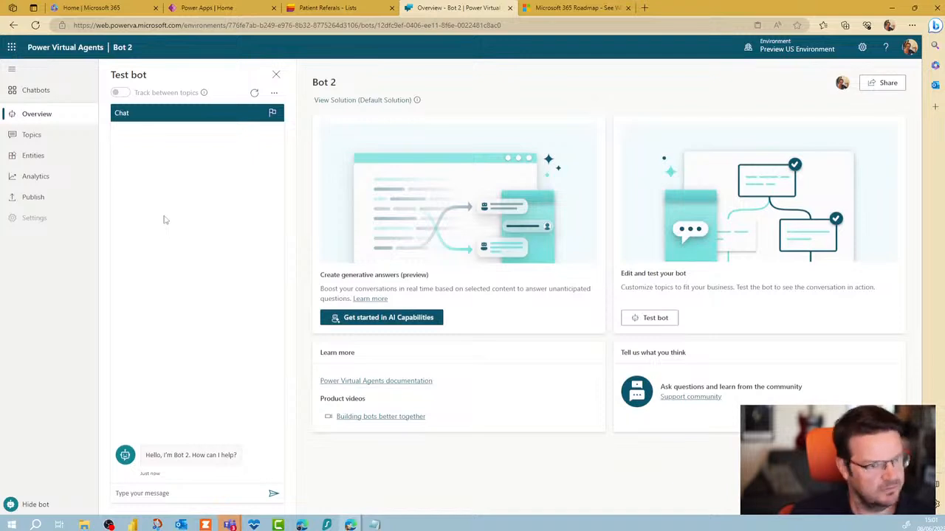
Open Bot 2's topics, send "hi" in the test chat and restart the conversation
click(32, 134)
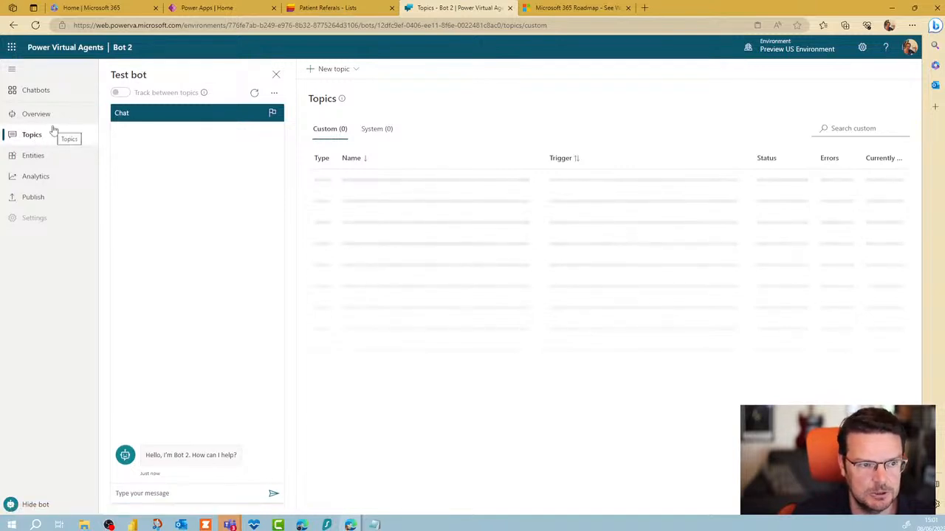
click(189, 494)
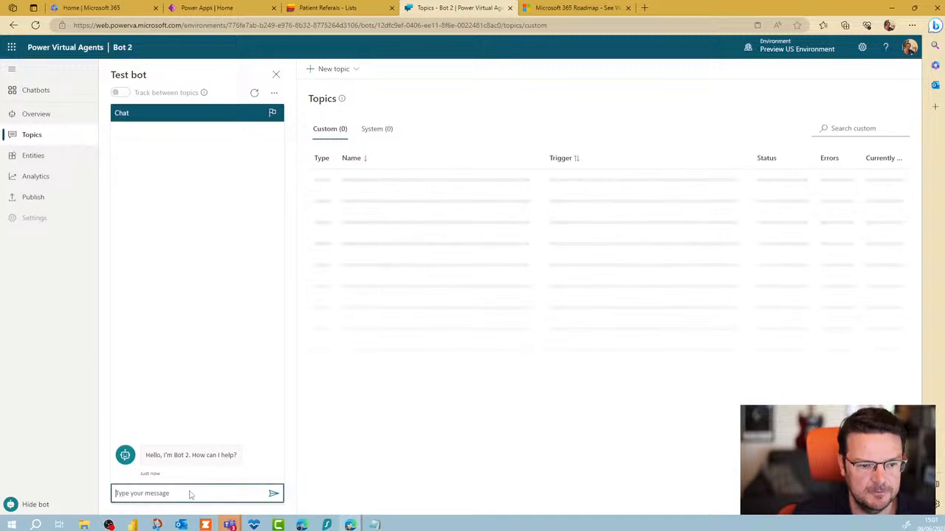
text(hi)
key(Return)
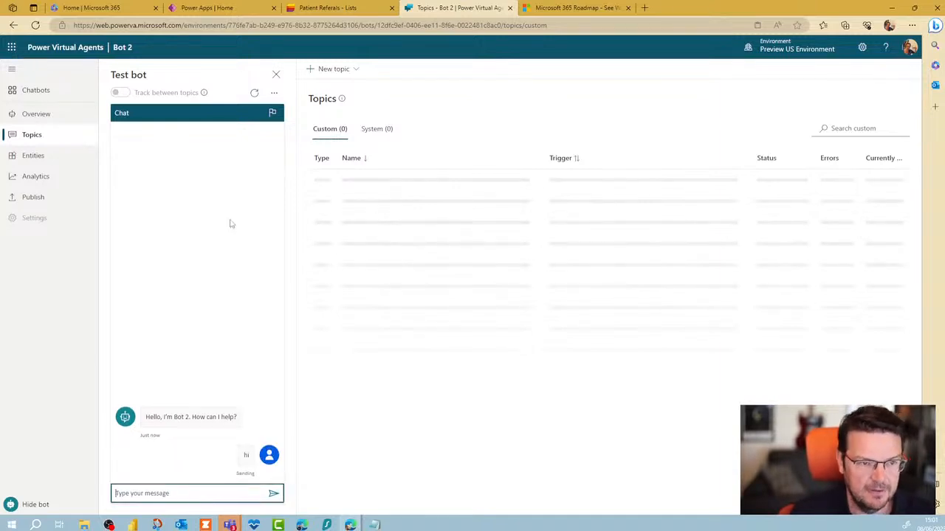
click(254, 93)
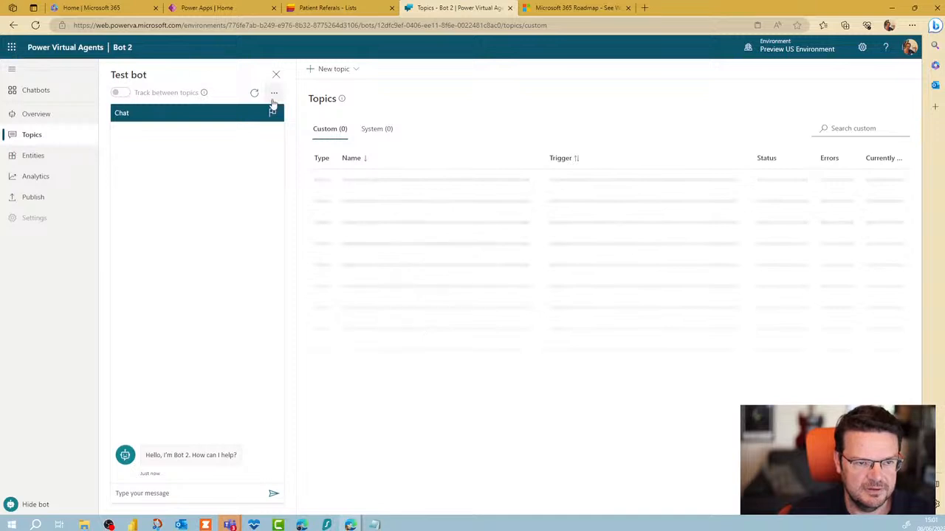
Return to the bot overview and send the test message "hi can you share all my referals with me"
click(36, 114)
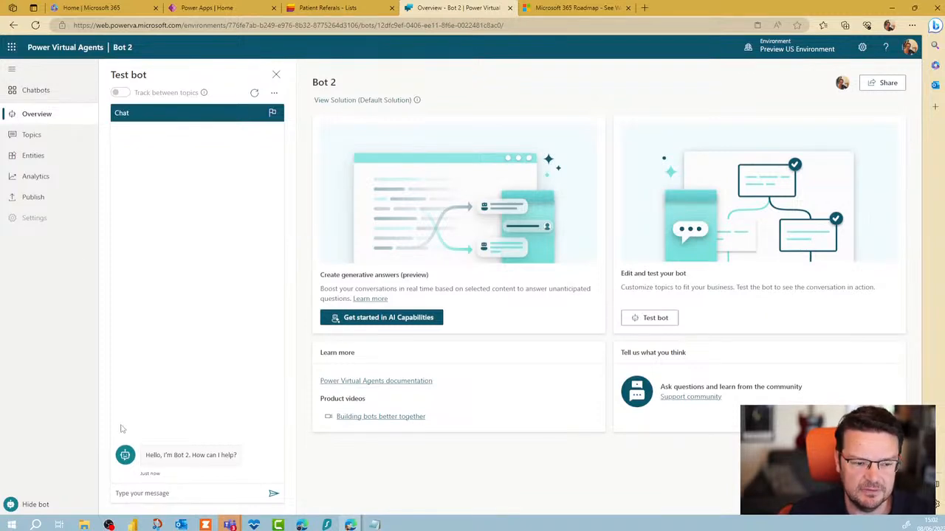
click(181, 499)
text(hi)
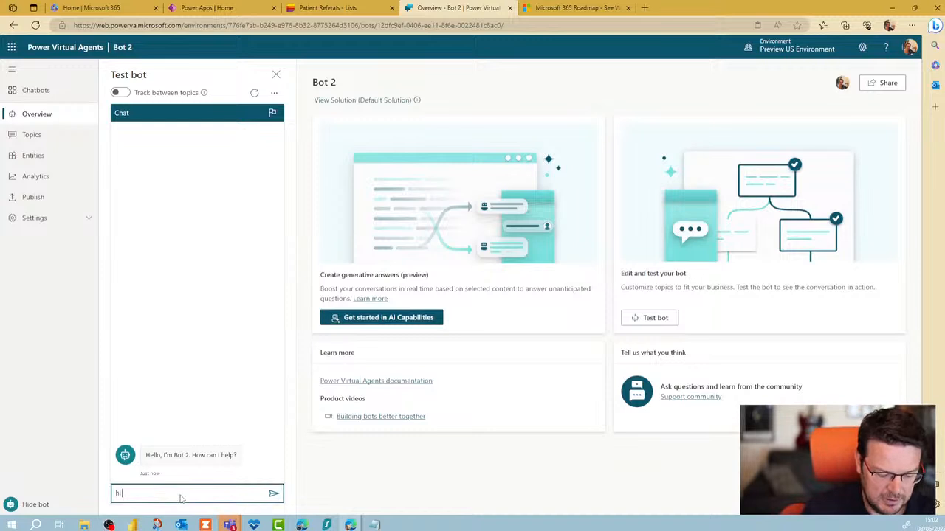
text( can you share )
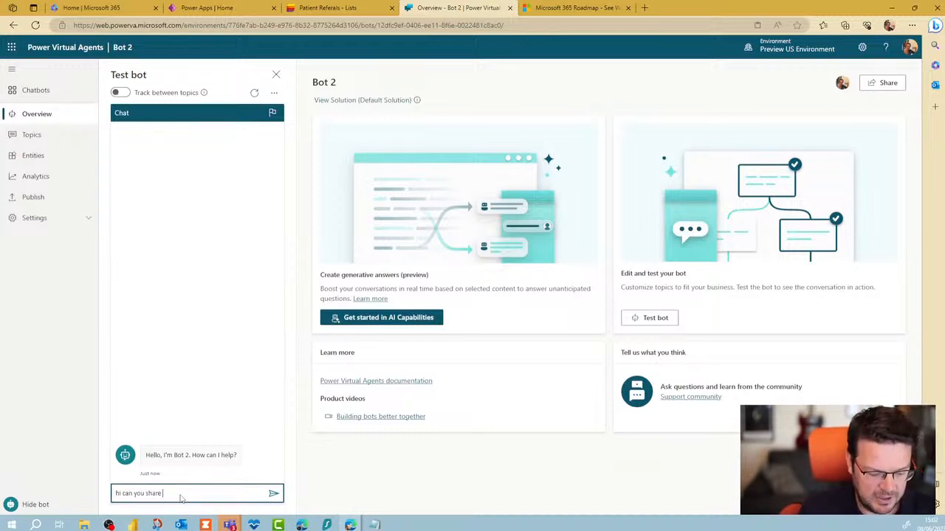
text(all my refera)
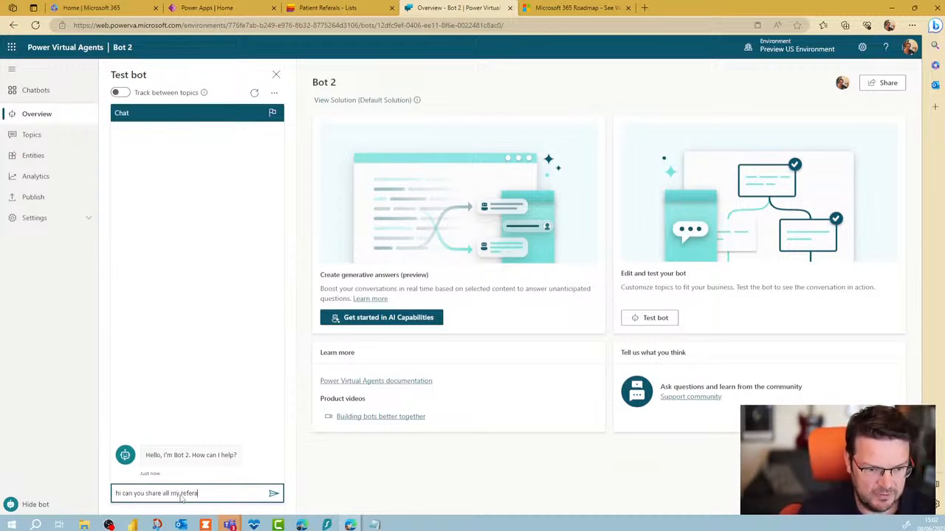
text(ls with me)
key(Return)
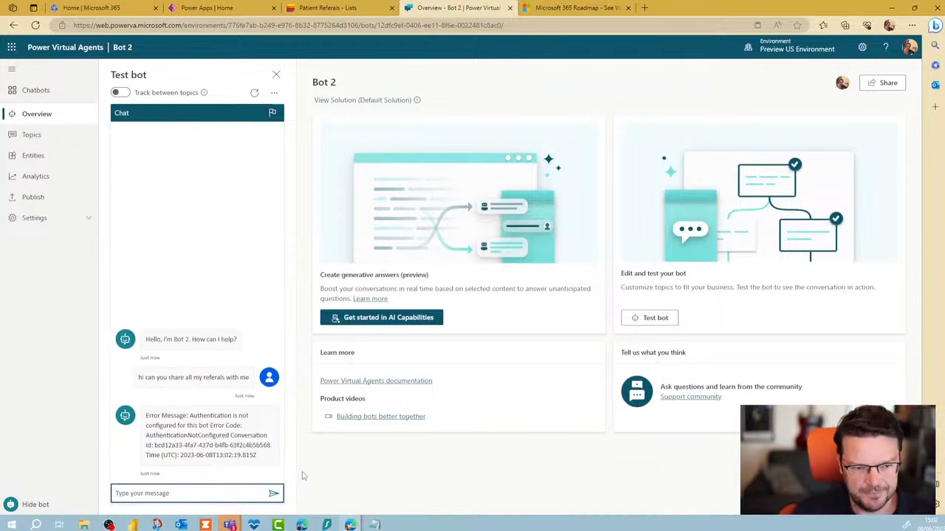
Enable tracking between topics and send "hi" in a restarted test conversation, choosing not to leave the page
click(125, 96)
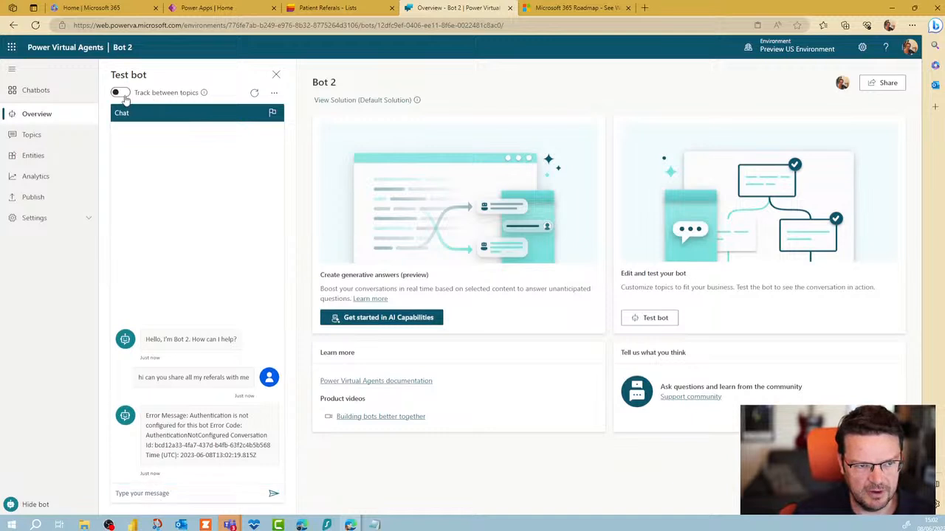
click(254, 96)
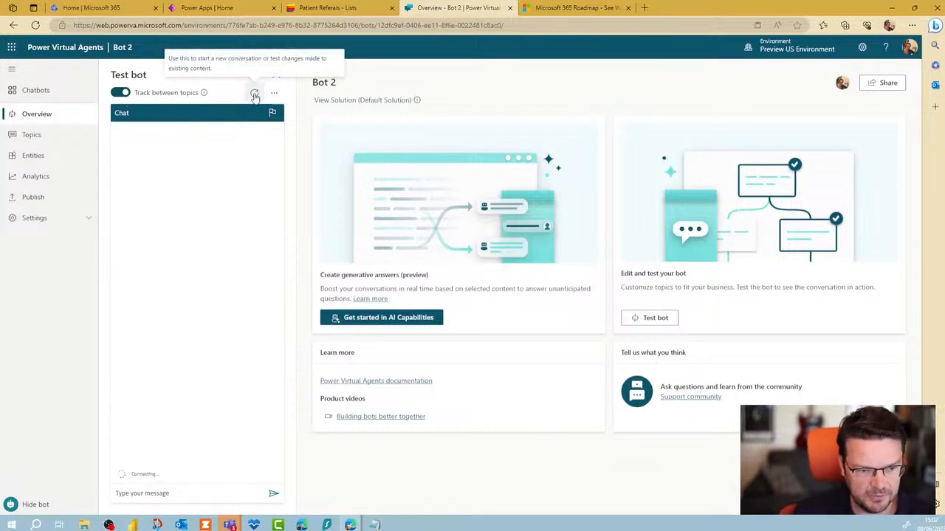
click(181, 496)
text(hi)
key(Return)
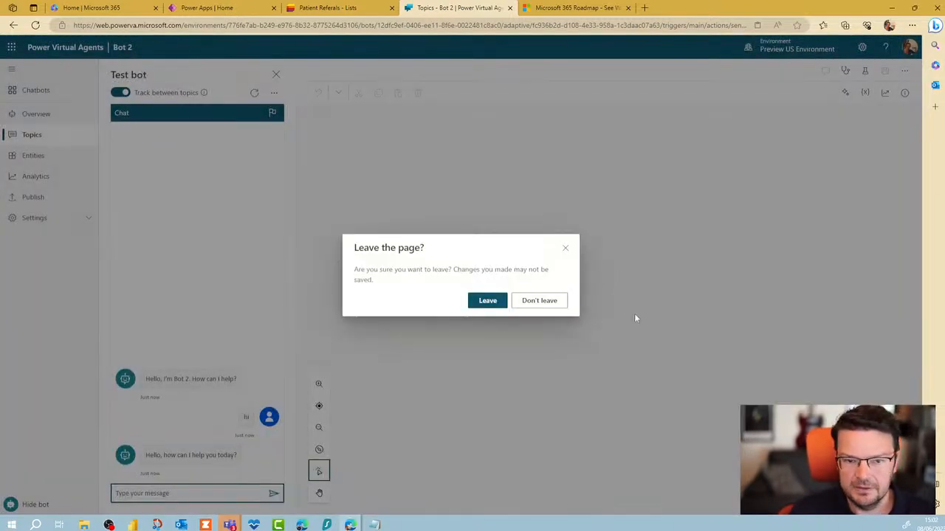
click(539, 301)
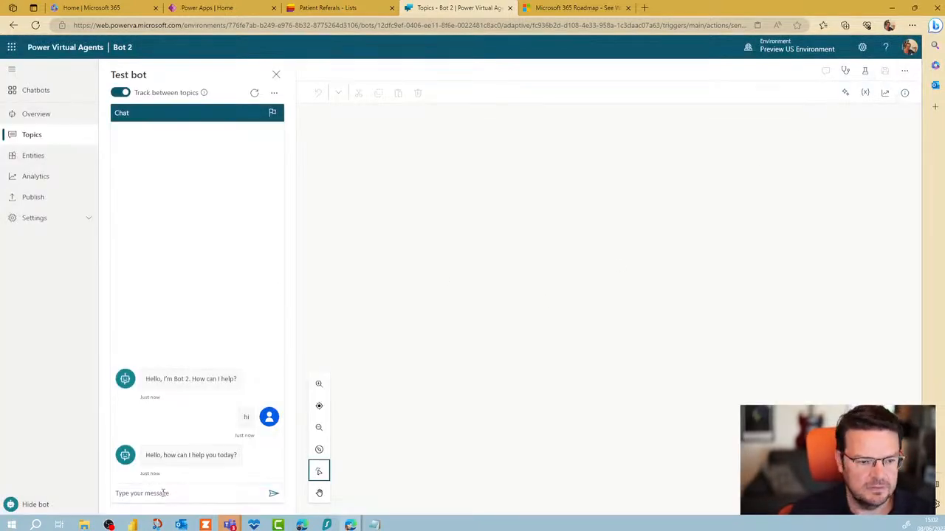
Send "hi" again in Bot 2's test chat, choosing not to leave the current page
click(32, 119)
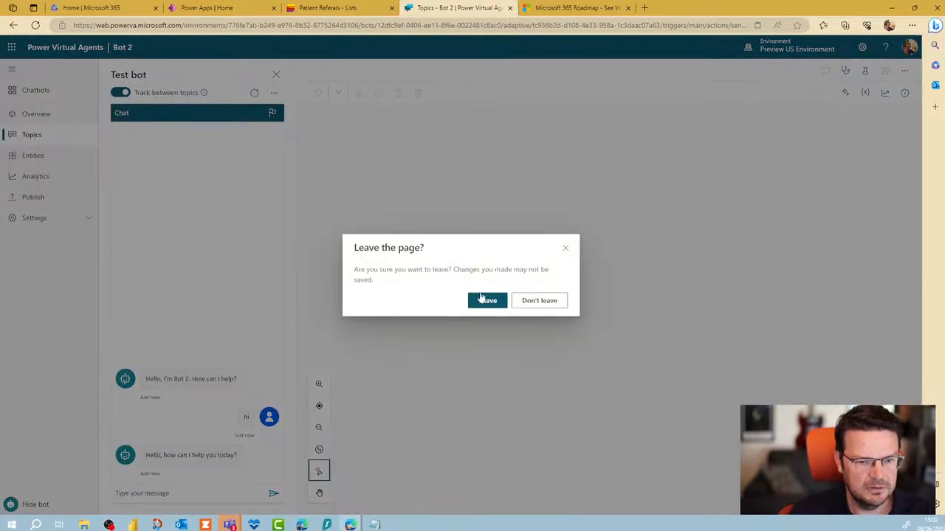
click(541, 302)
click(179, 498)
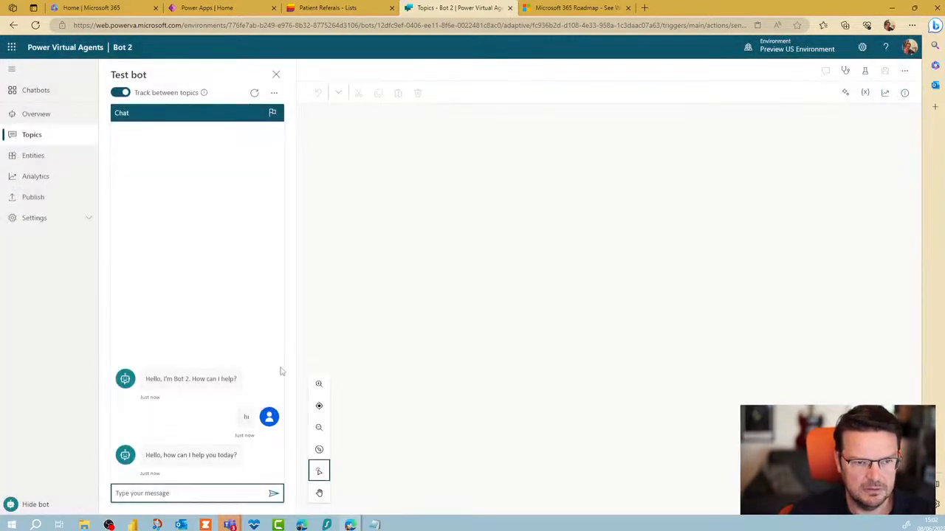
text(hi)
key(Return)
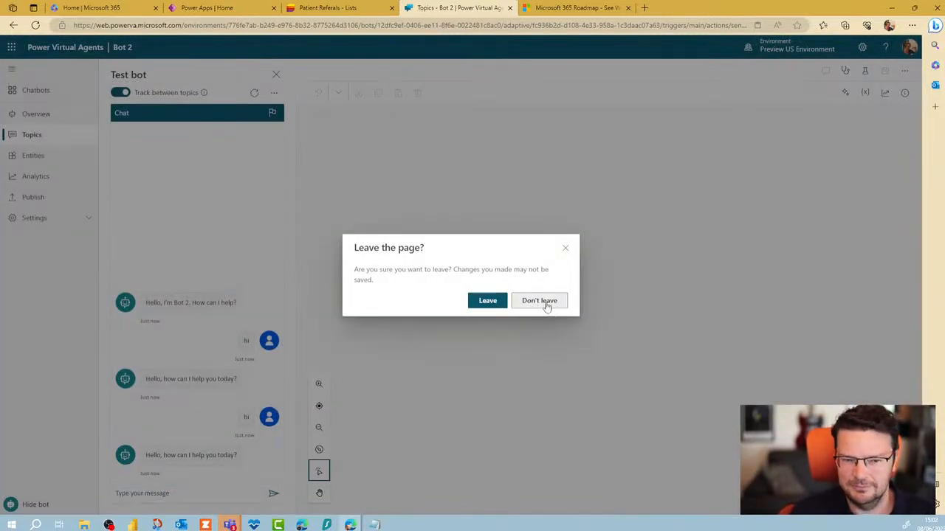
click(537, 303)
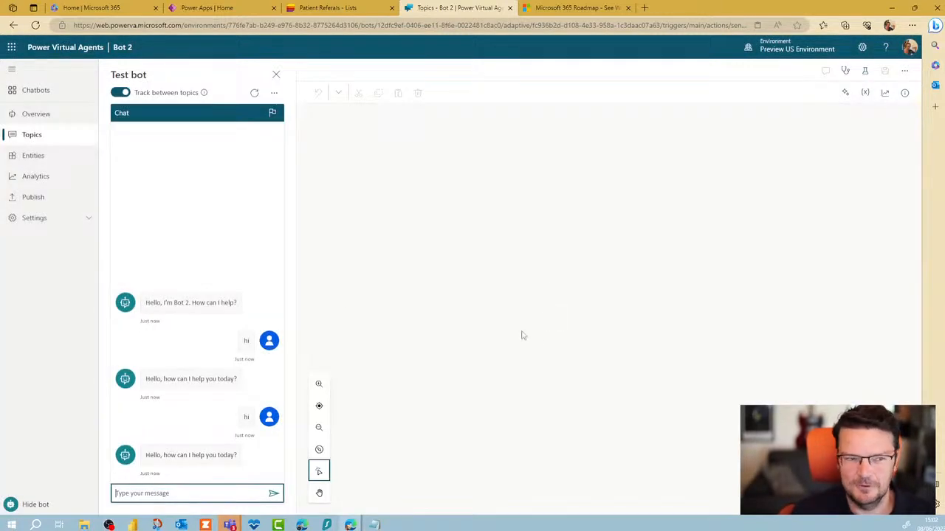
Reload the bot page, enable tracking between topics and send "hi" in the test chat, leaving the blank topic page
click(35, 25)
click(510, 79)
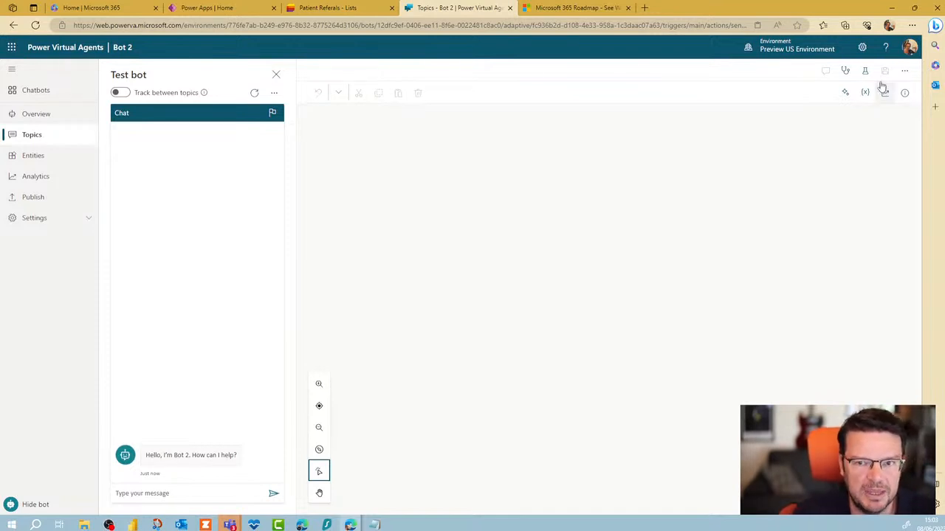
click(185, 500)
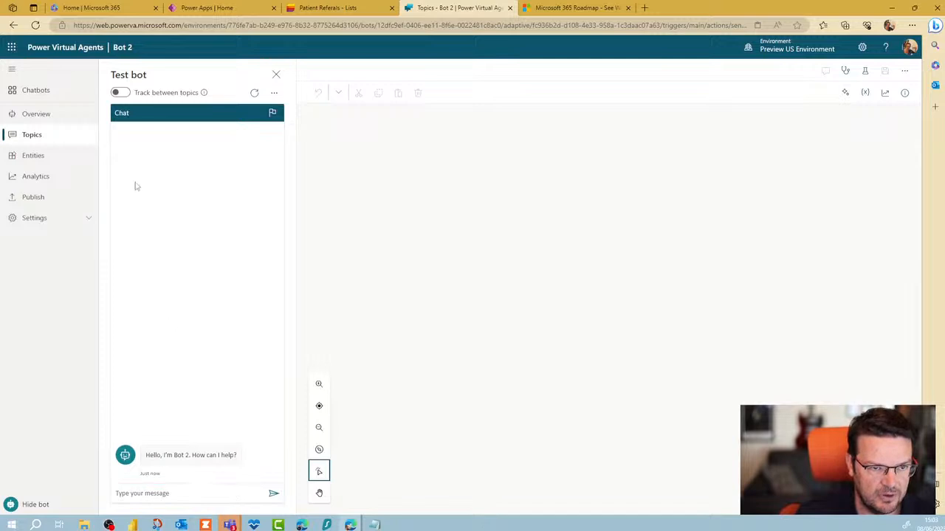
click(120, 92)
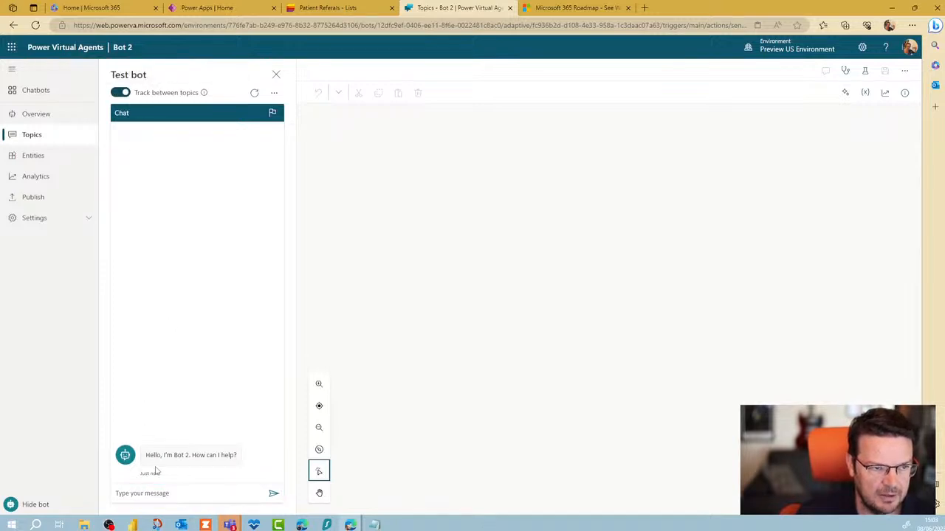
click(166, 495)
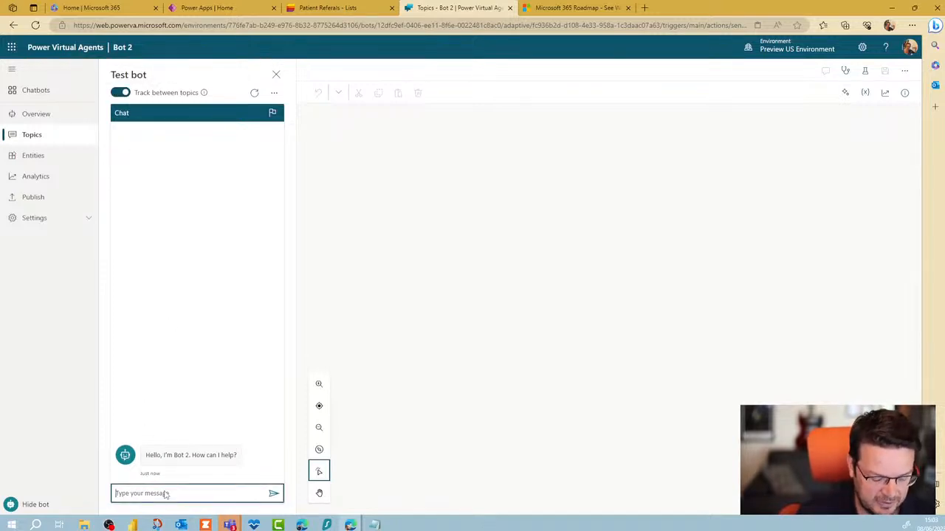
text(hi)
key(Return)
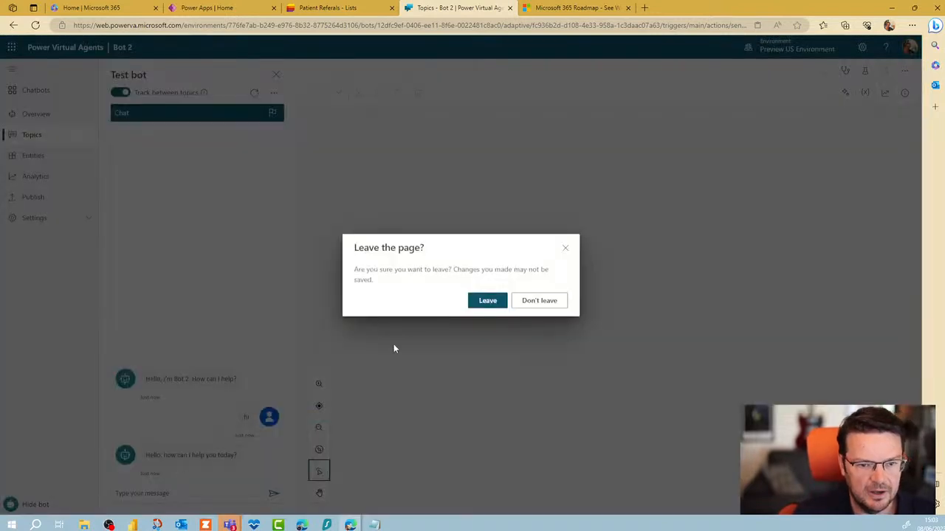
click(486, 304)
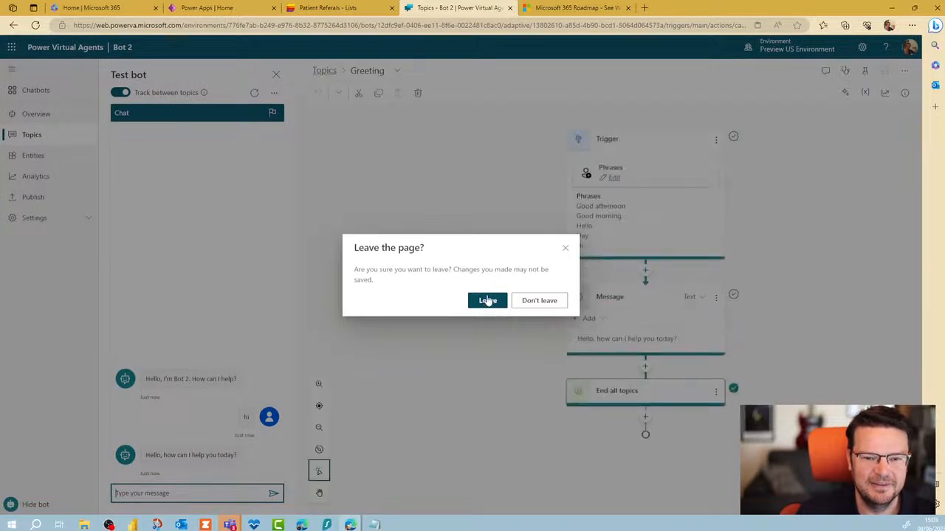
click(565, 249)
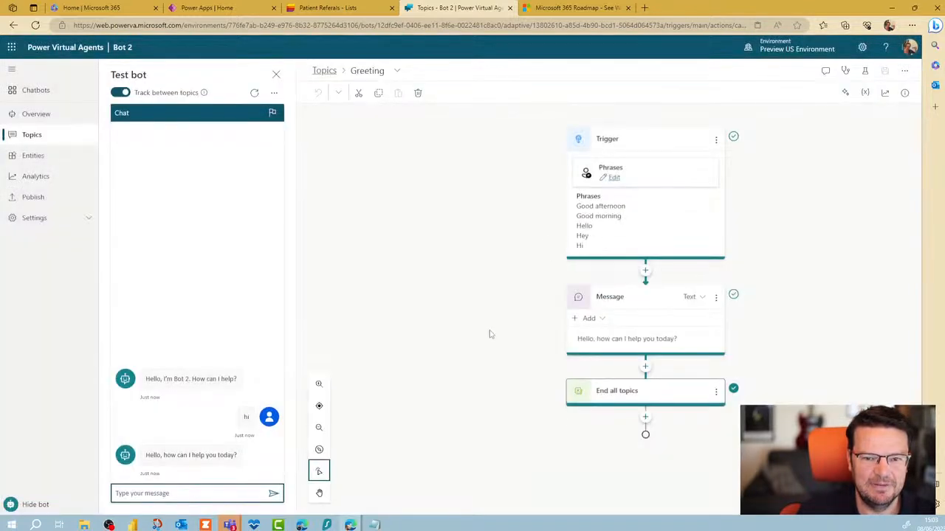
Open the Conversational boosting topic and inspect the data sources of its Create generative answers node
click(396, 71)
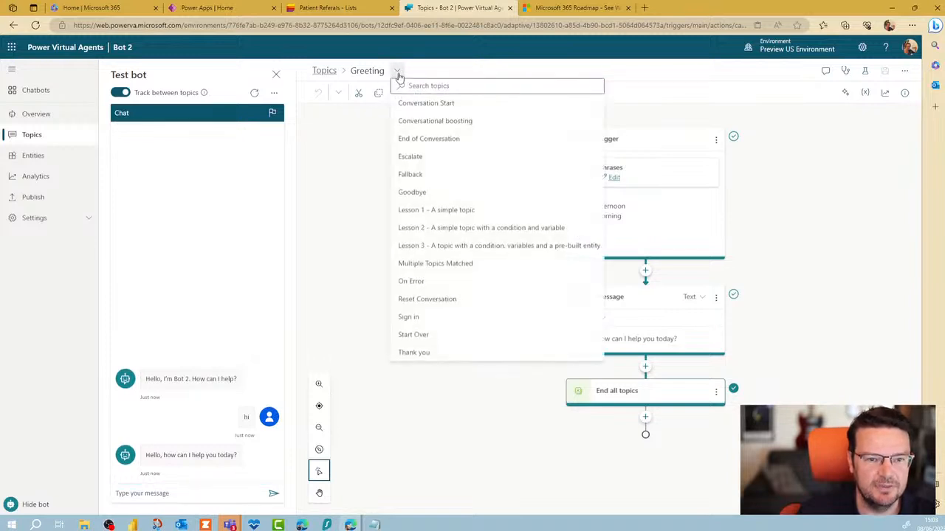
click(420, 123)
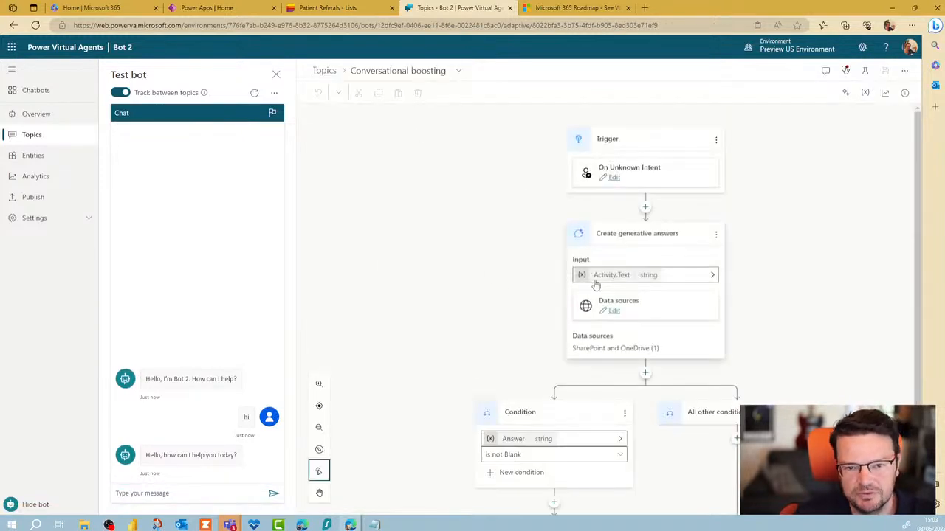
click(614, 312)
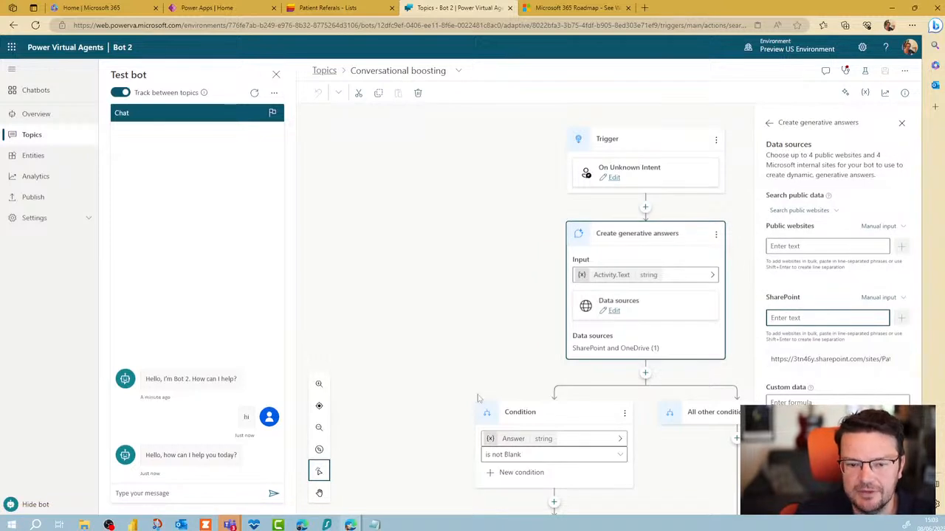
scroll(386, 401, down, 1)
Send the test message "list my patient referalls" to Bot 2
click(222, 493)
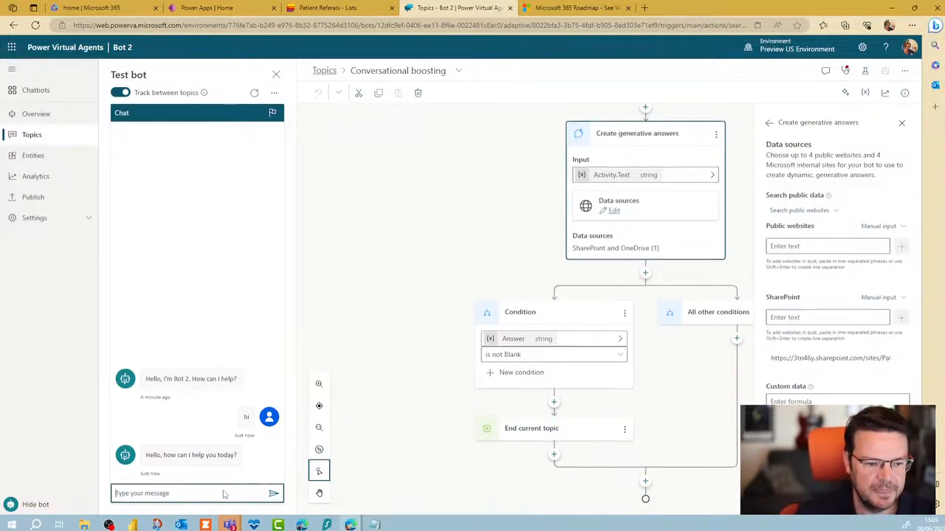
text(list my )
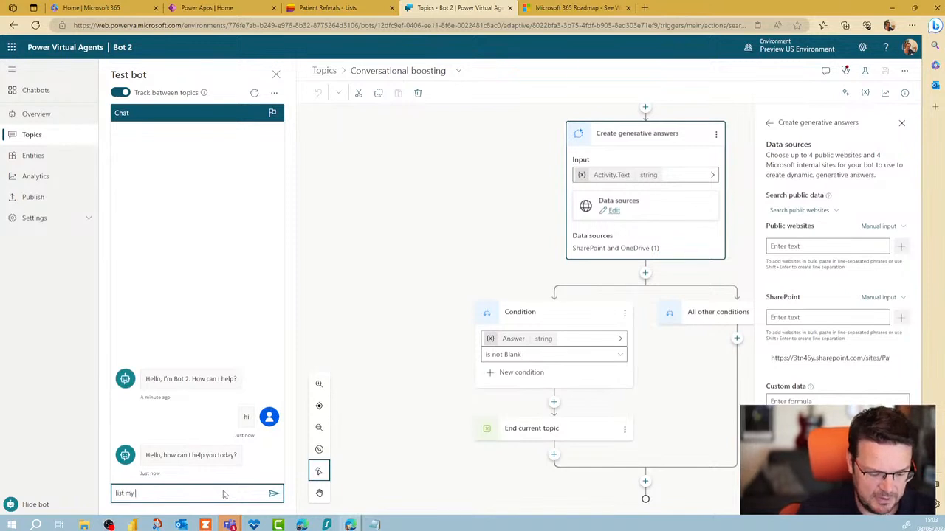
text(patient referalls)
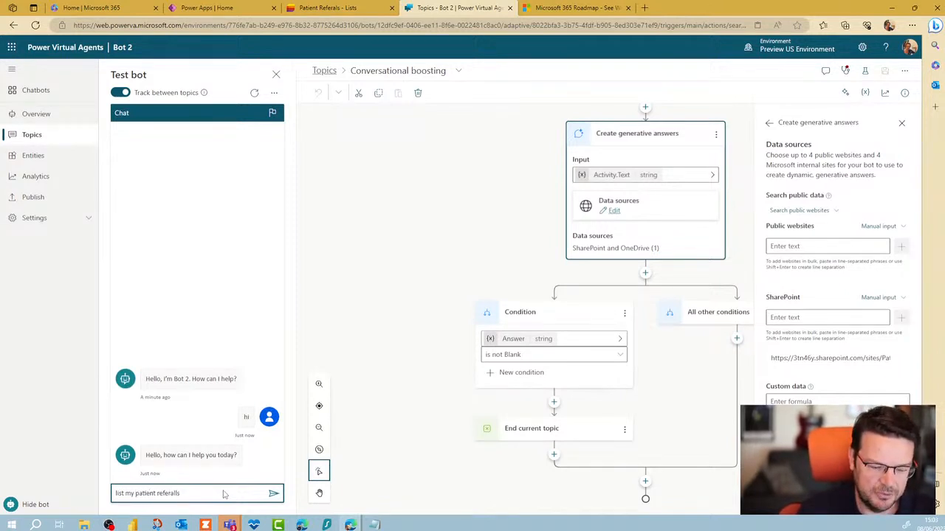
key(Return)
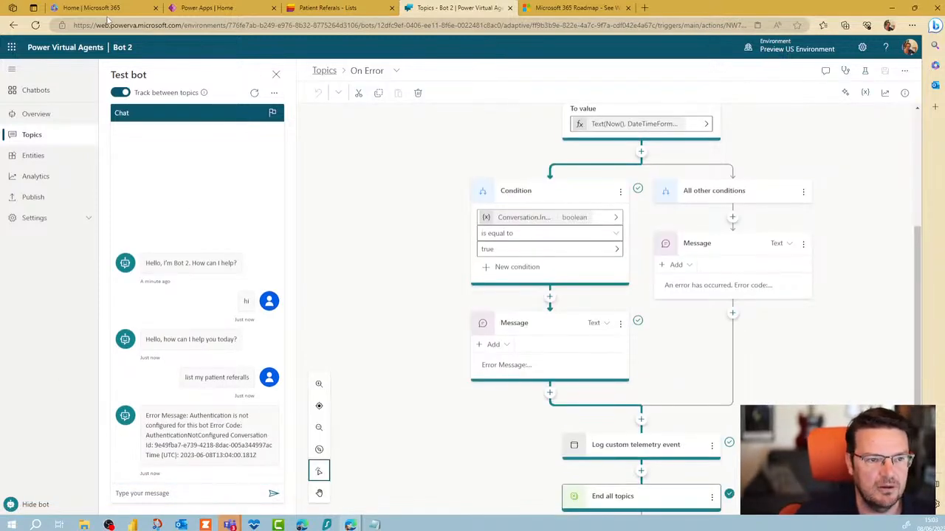
Check the Patient Referrals list's web address and return to the Conversational boosting topic in Power Virtual Agents
click(211, 9)
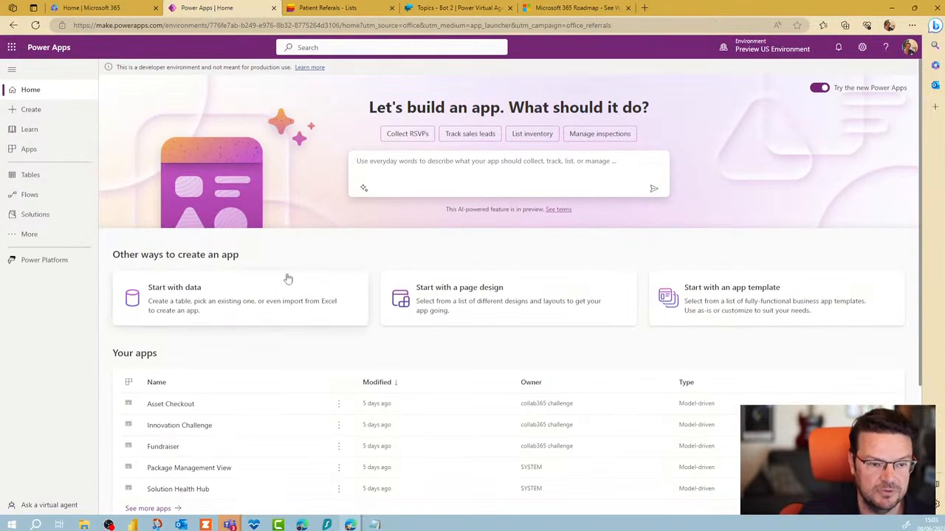
click(332, 9)
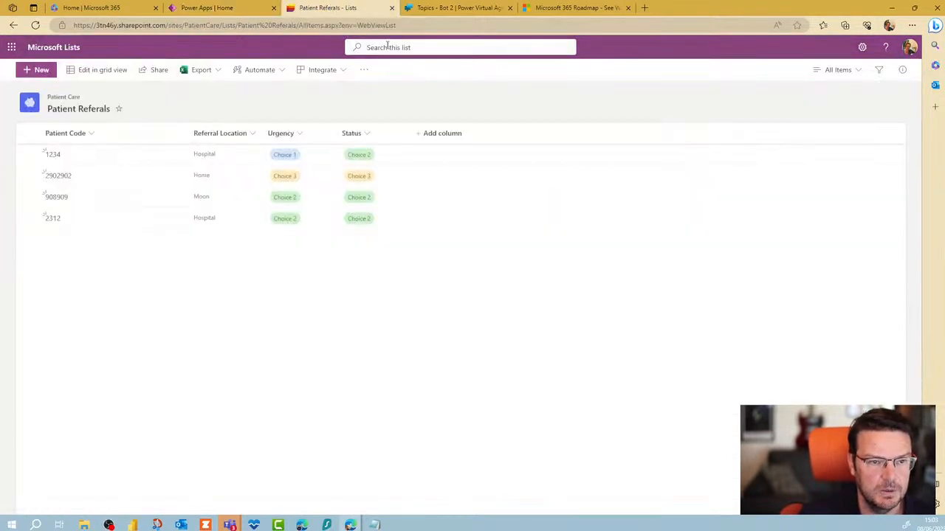
drag(298, 25, 73, 28)
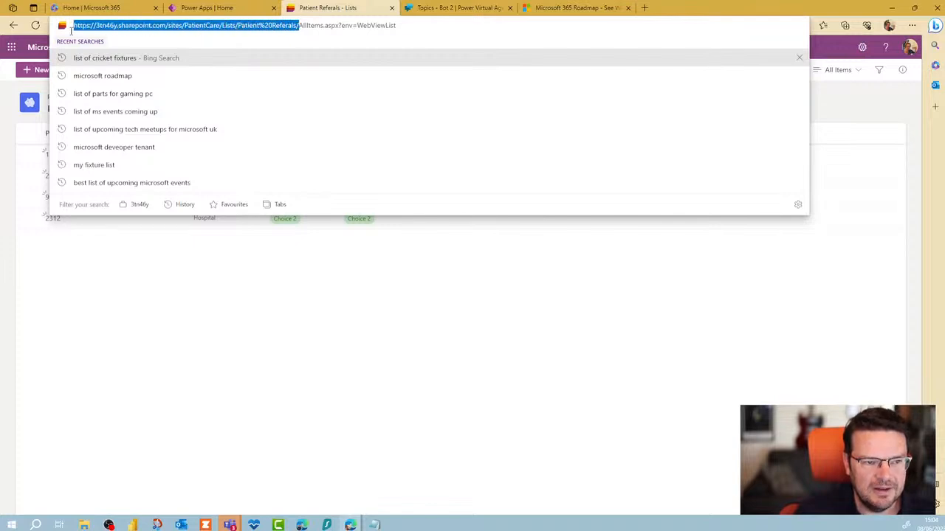
click(457, 9)
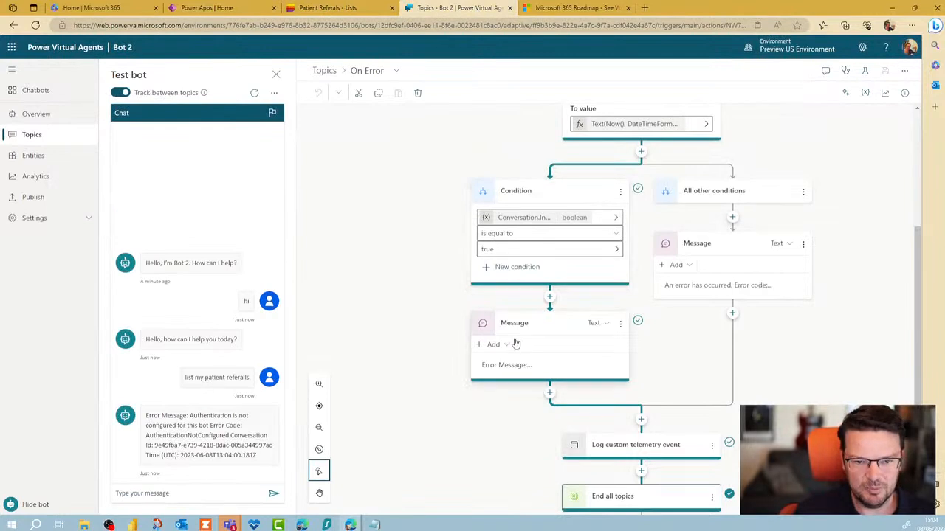
click(396, 71)
click(428, 122)
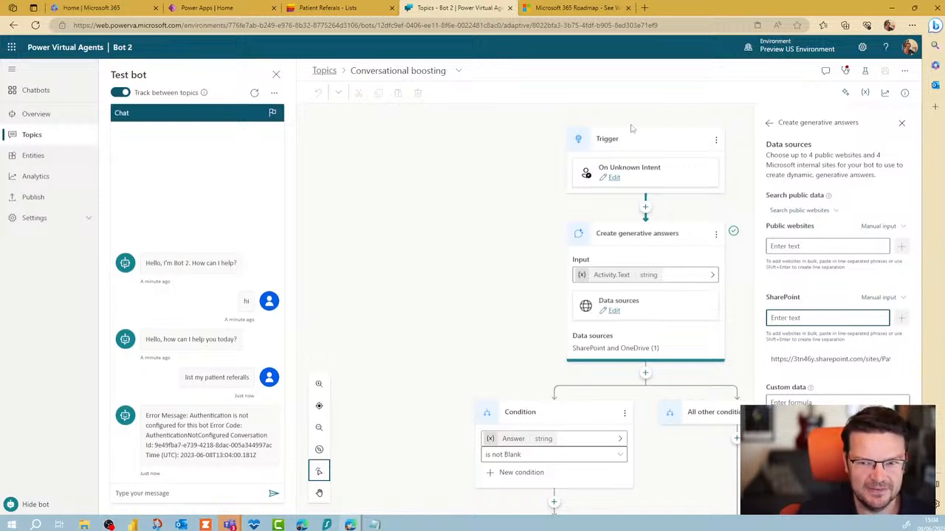
Set Bot 2's authentication to Only for Teams, save the configuration and publish the bot
click(862, 48)
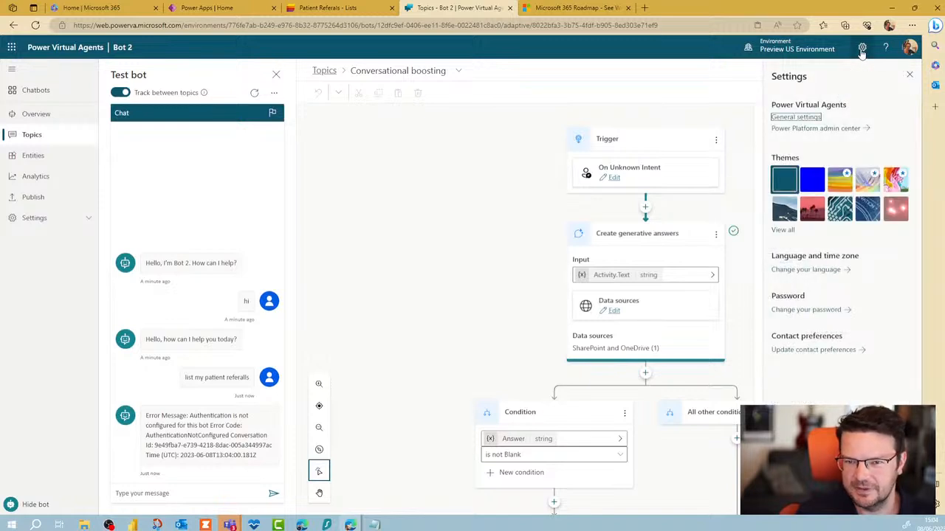
click(909, 76)
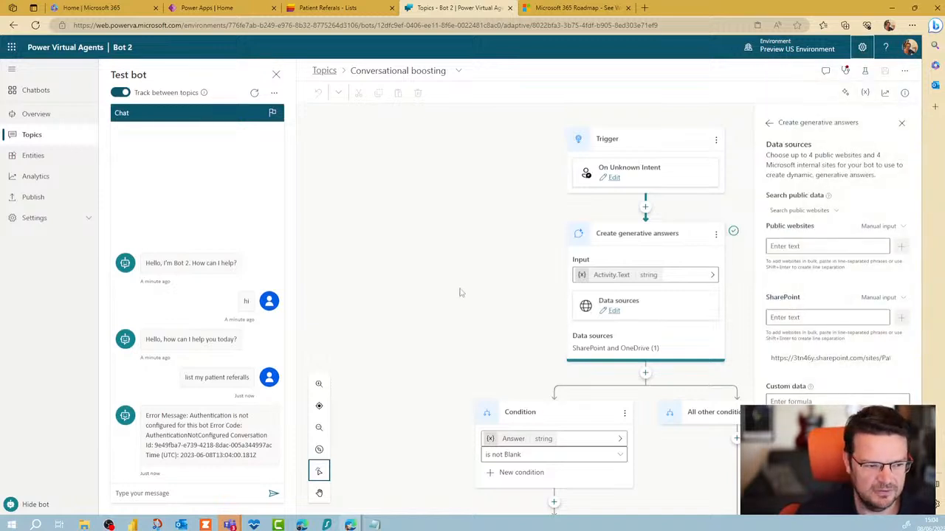
click(33, 218)
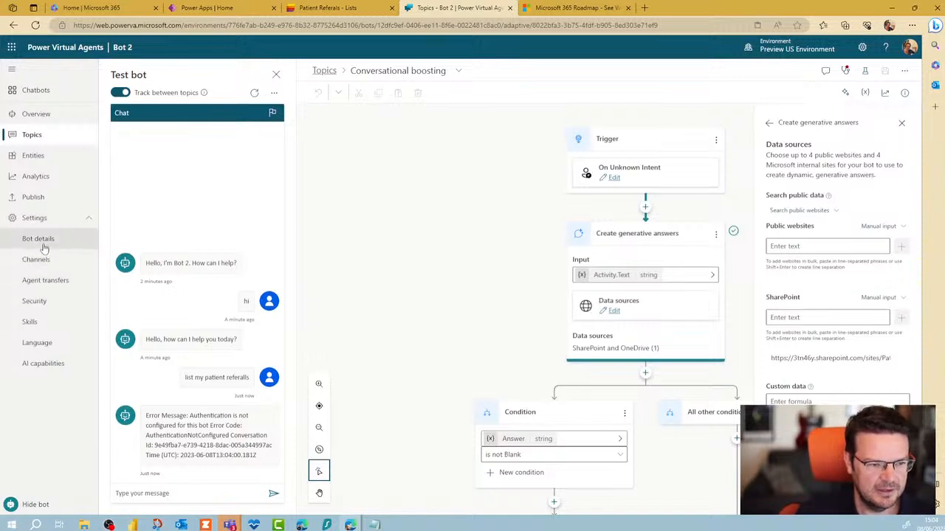
click(35, 301)
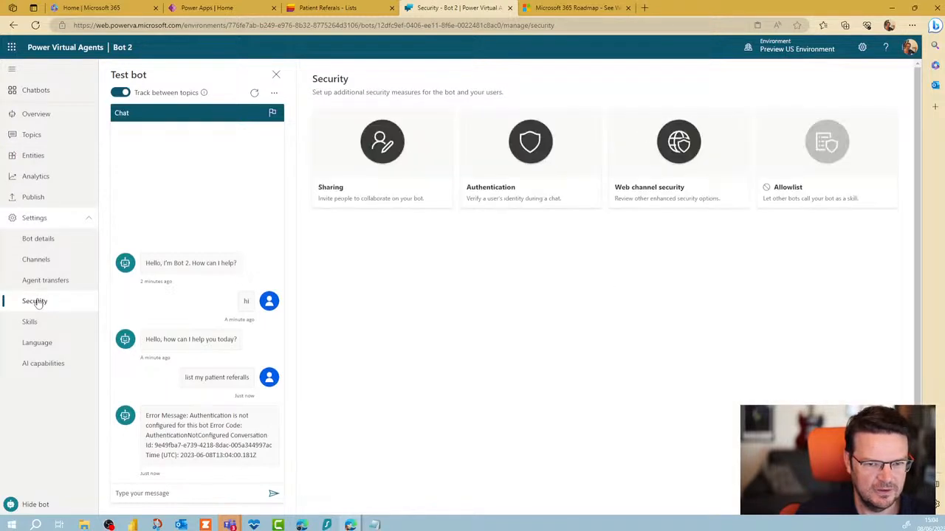
click(532, 144)
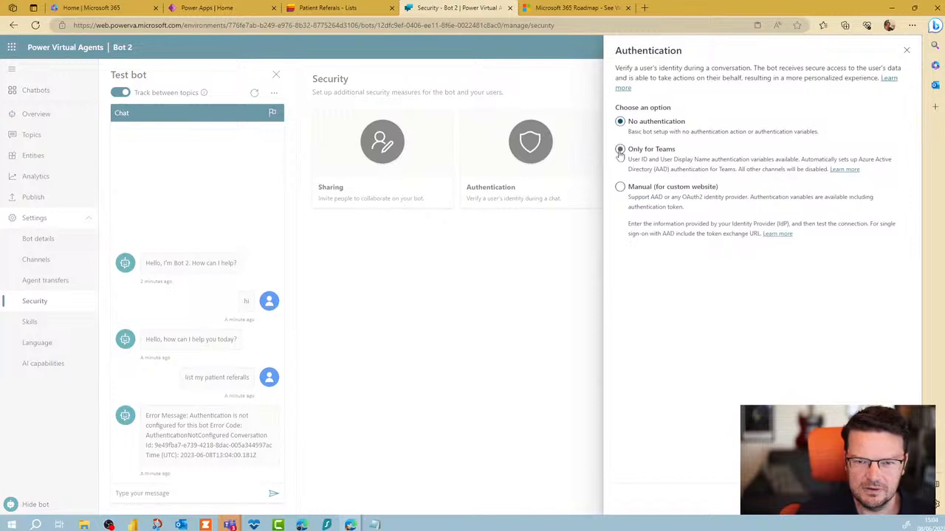
click(620, 150)
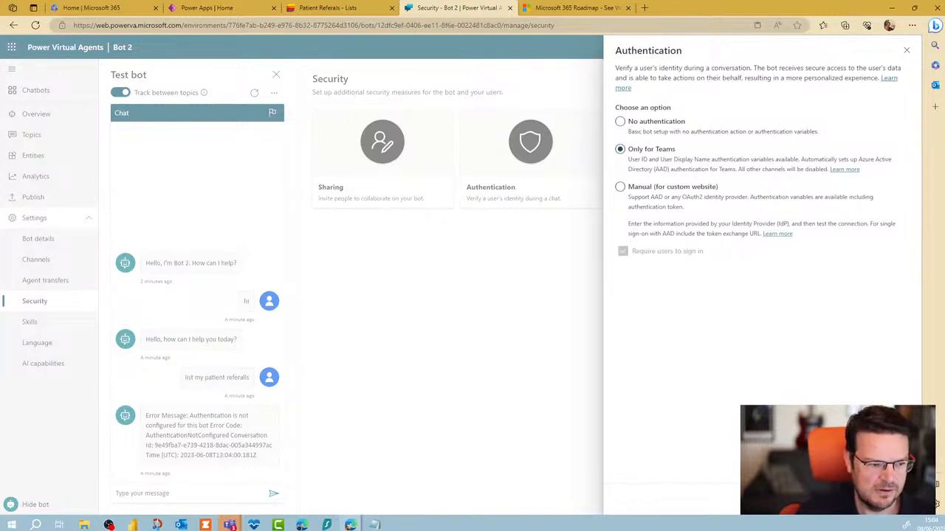
click(844, 500)
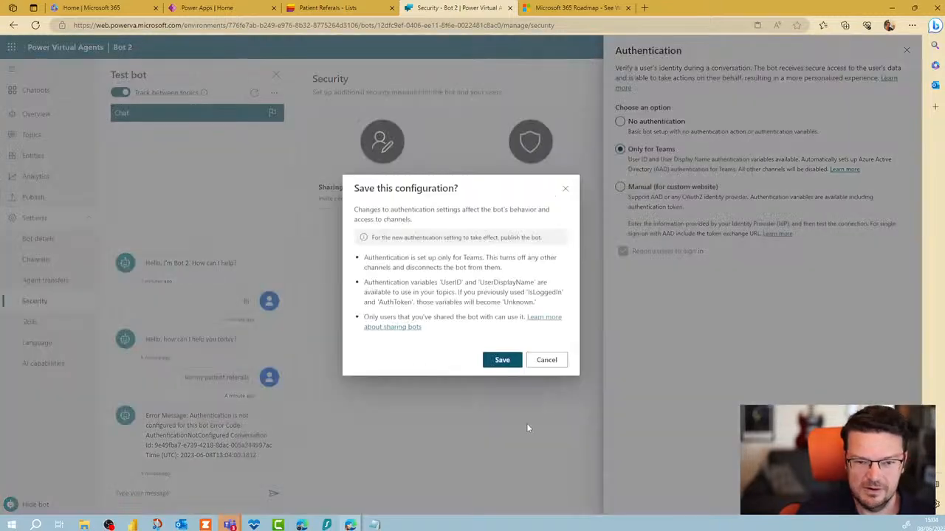
click(502, 361)
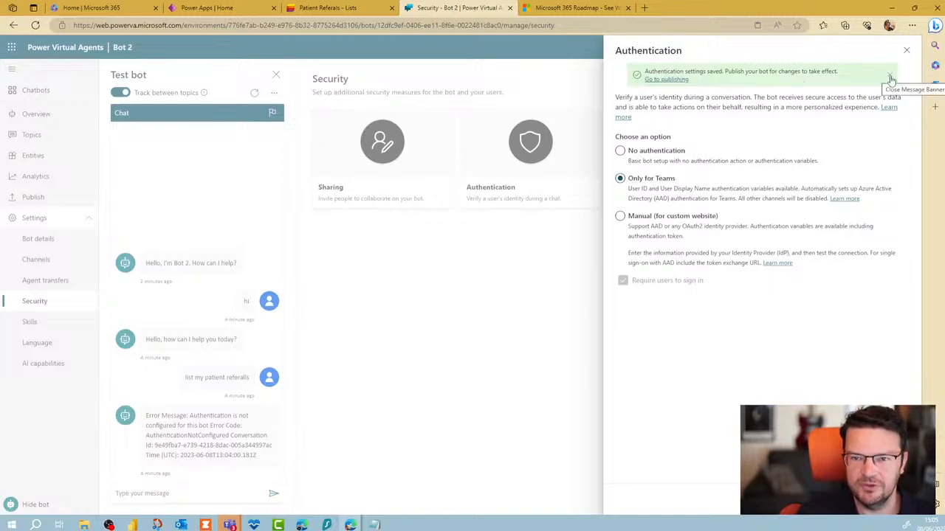
click(680, 79)
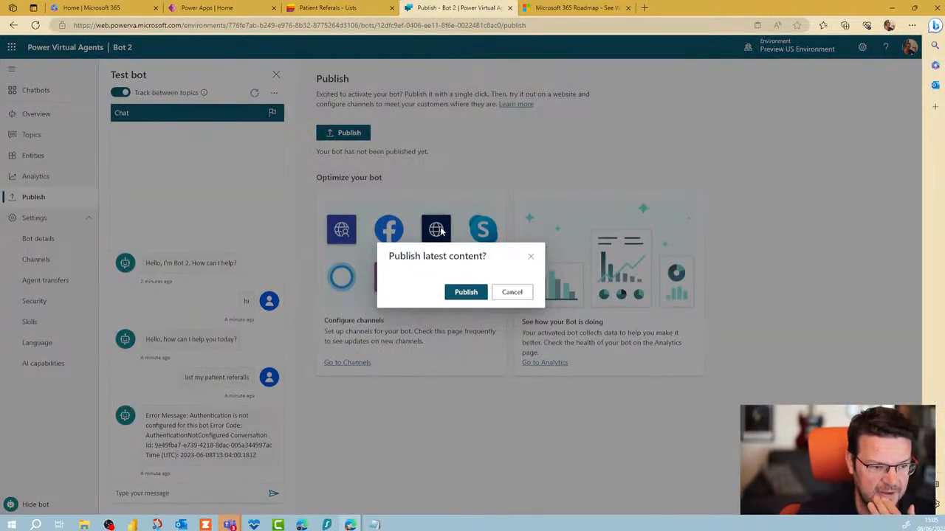
click(466, 291)
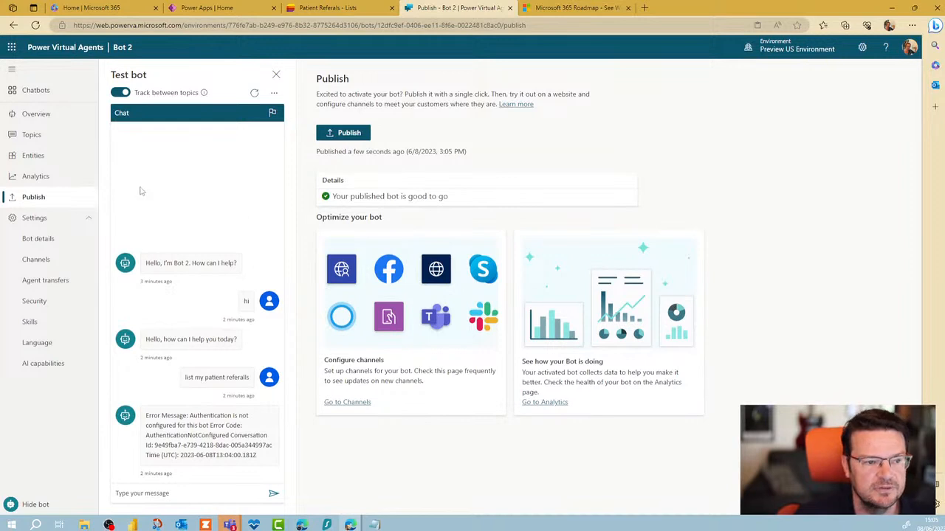
Send the test messages "hi" and "can you list my patient referrals" to Bot 2
click(189, 494)
text(hi)
key(Return)
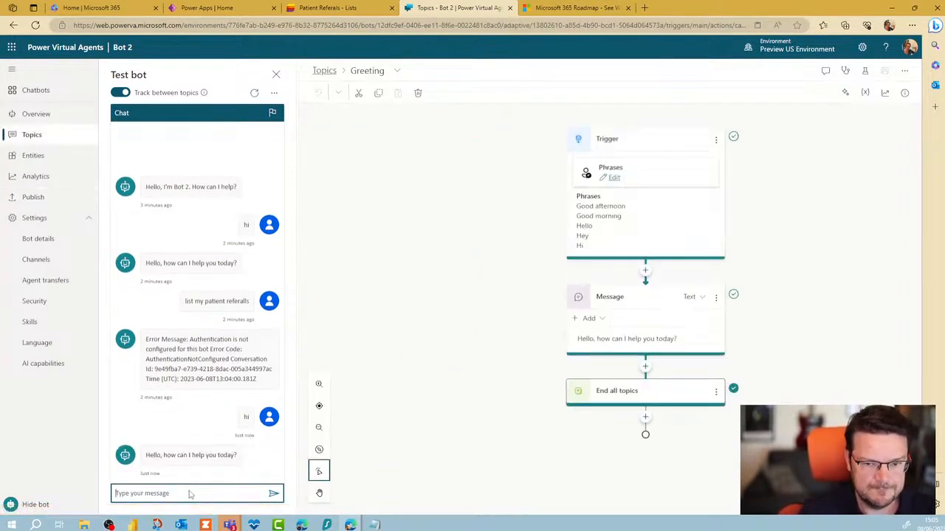
text(can you )
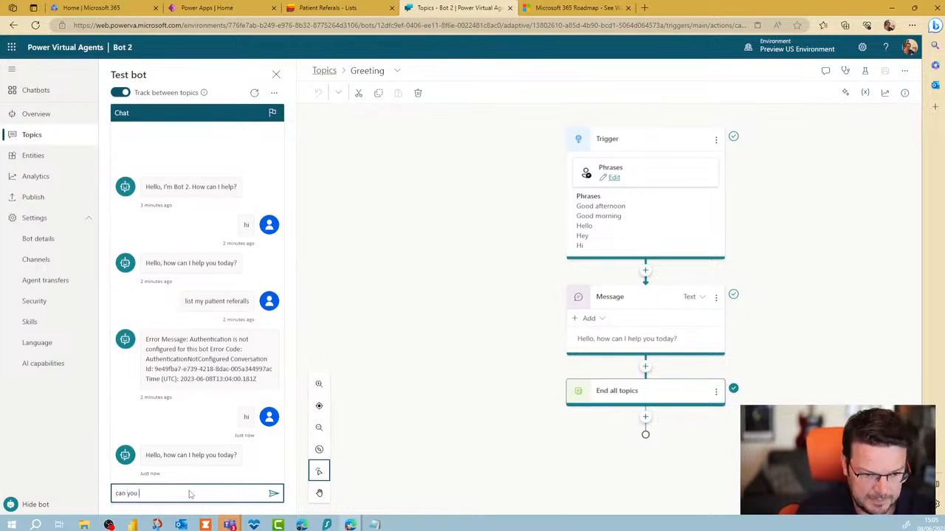
text(list my)
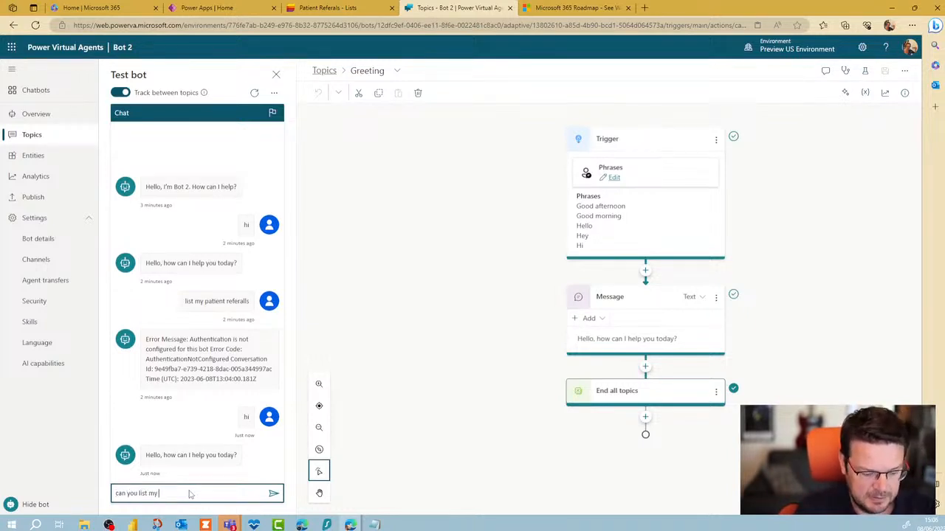
text( patient referrals)
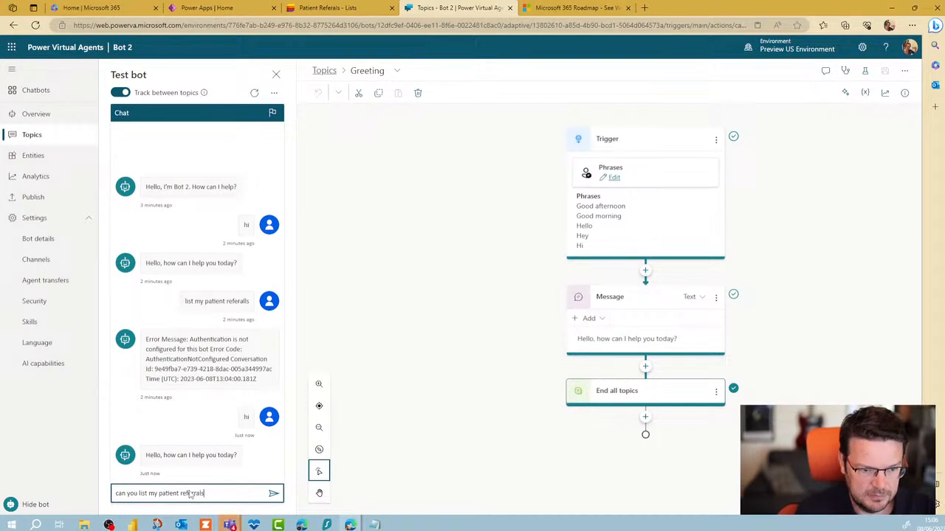
key(Return)
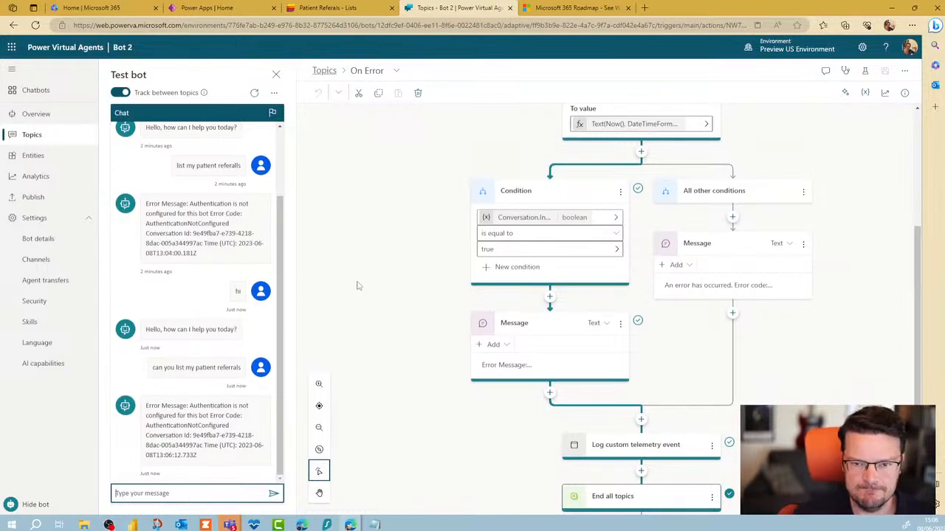
Open the Conversational boosting topic and delete the existing SharePoint address from the Create generative answers data sources
scroll(605, 199, up, 1)
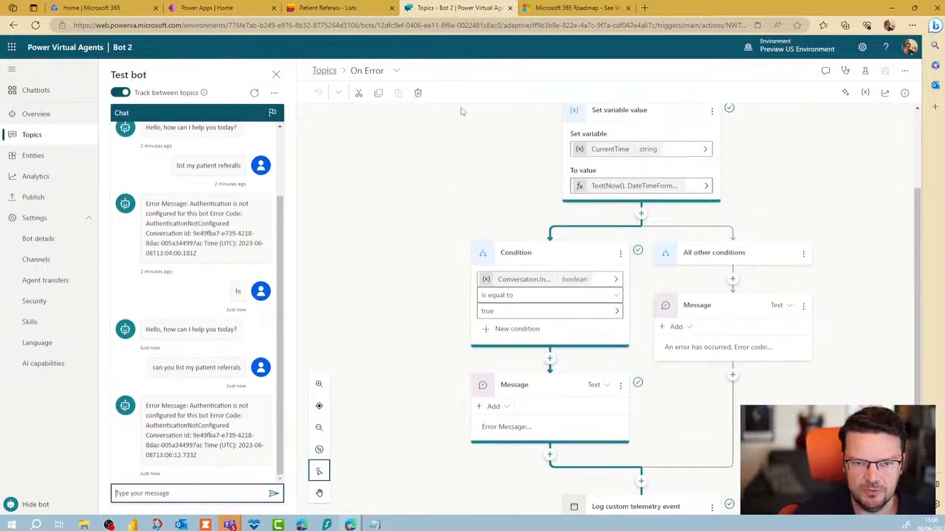
click(397, 72)
click(568, 121)
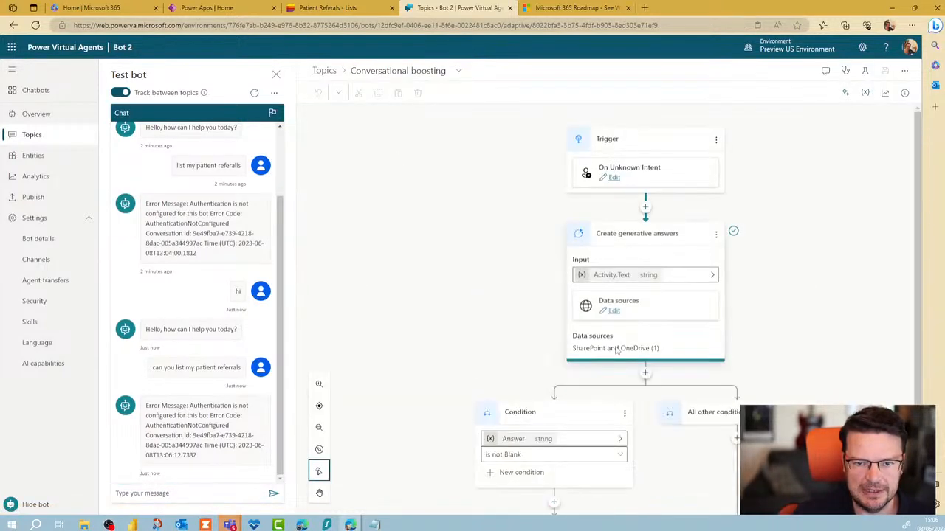
click(615, 313)
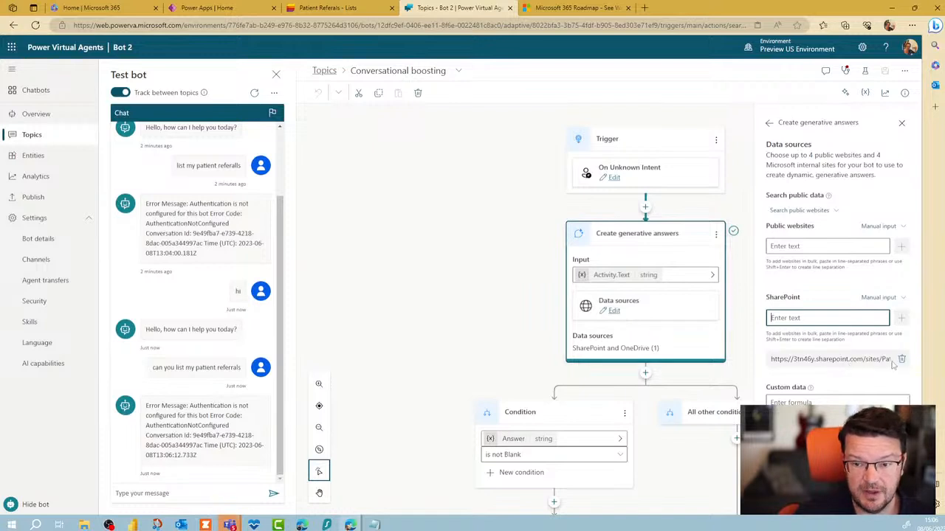
click(900, 360)
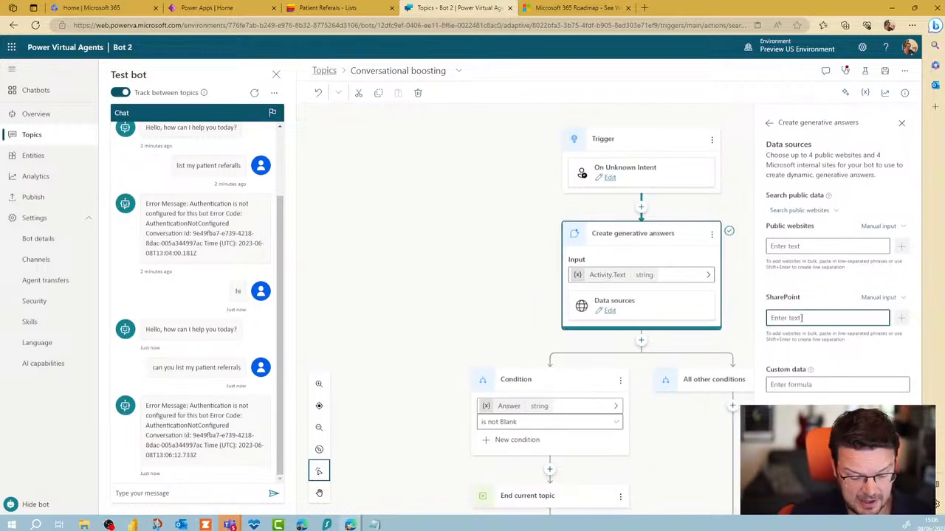
text(https://3tn46y.sharepoint.com/sites/PatientCare/Lists/Patient%20Referals/)
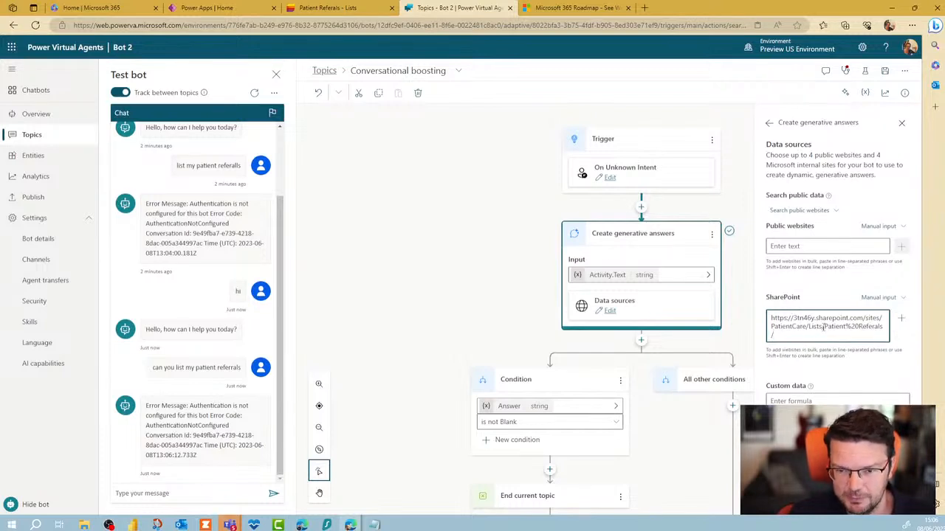
drag(825, 327, 828, 338)
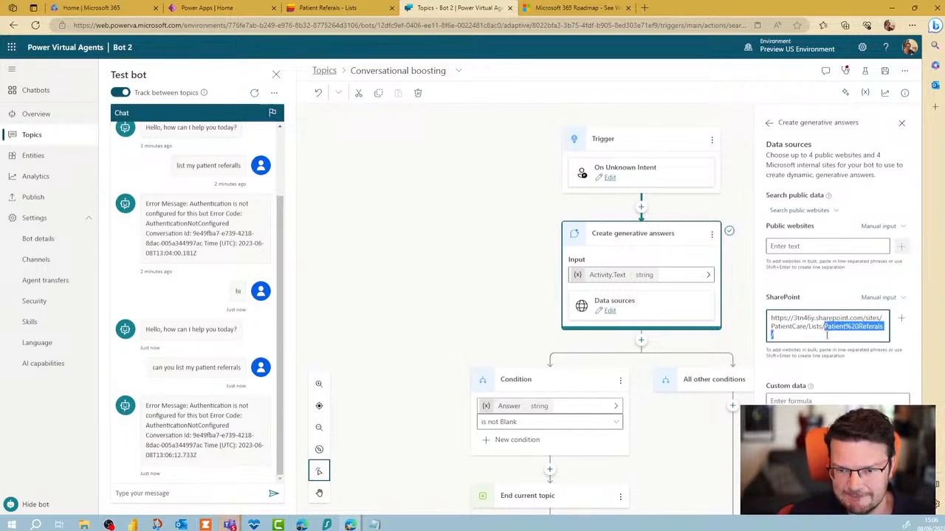
key(BackSpace)
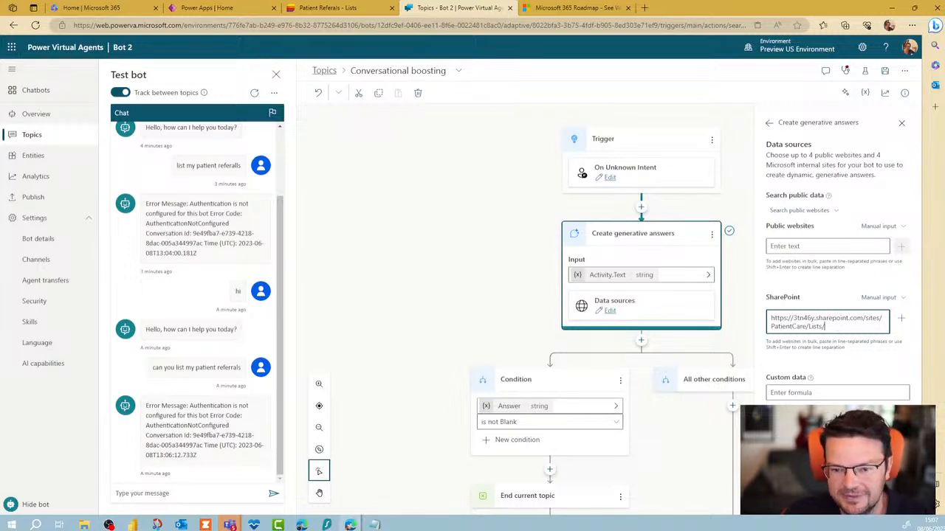
click(838, 449)
click(885, 70)
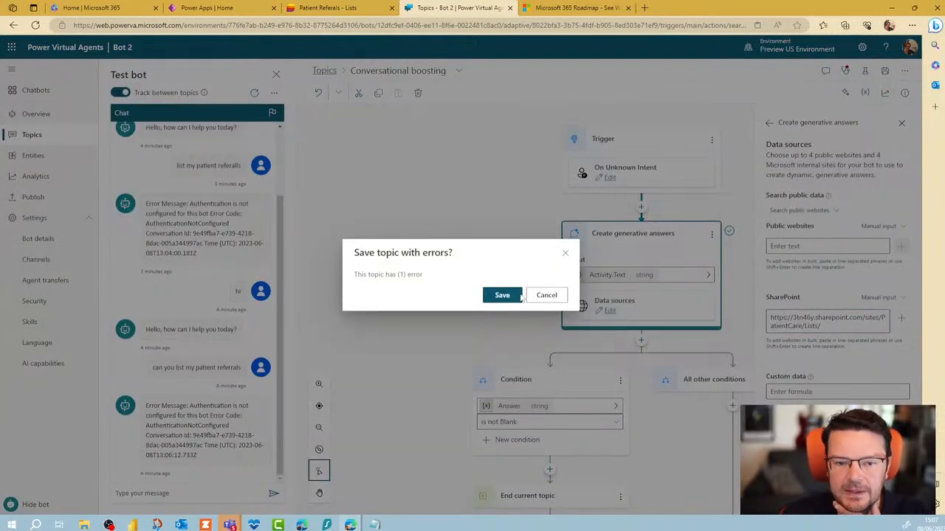
click(502, 295)
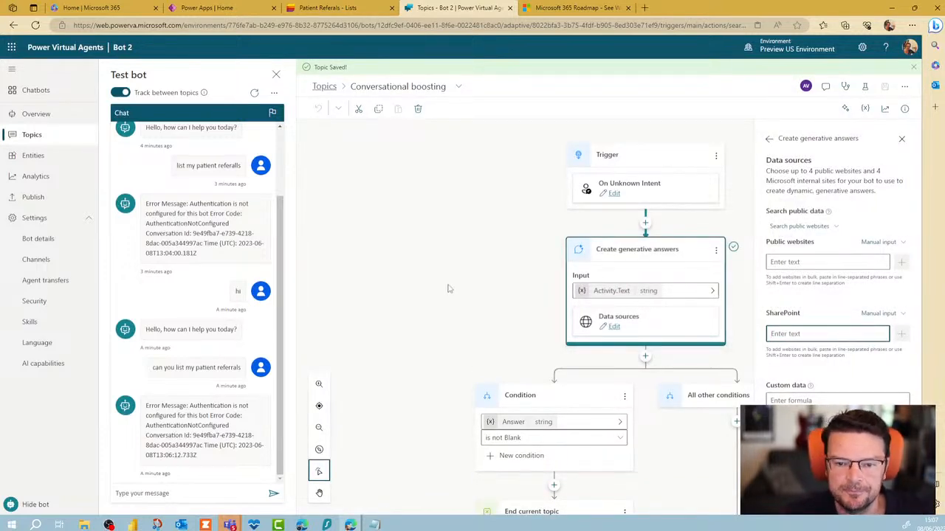
Close the data sources and inspect the properties of the node's Activity.Text input variable
click(904, 140)
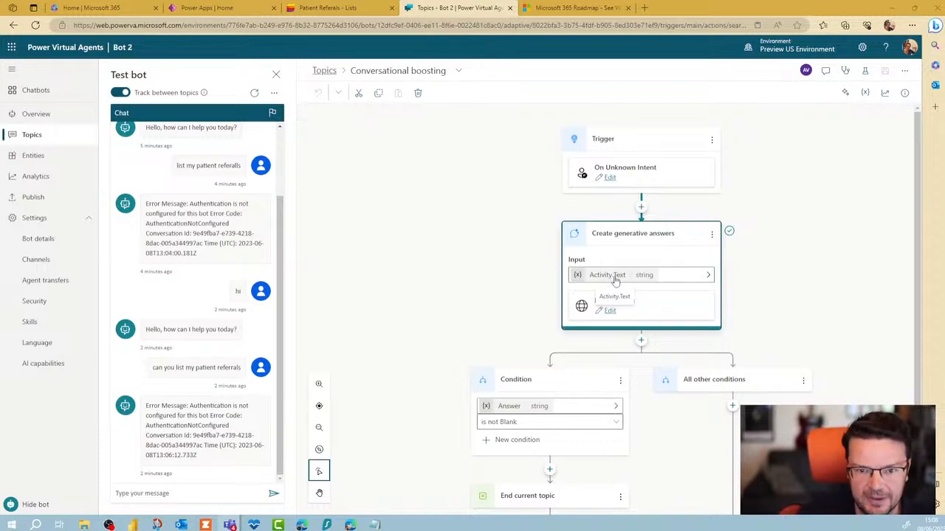
click(614, 278)
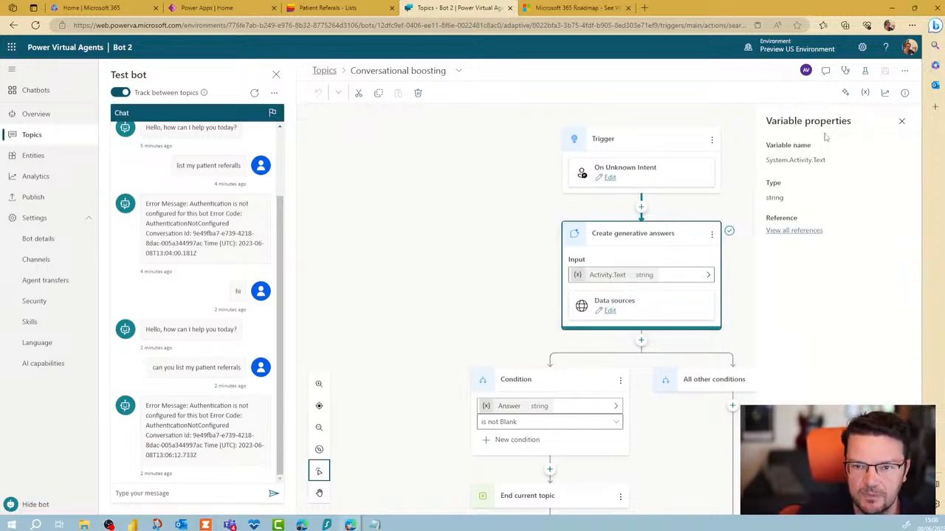
click(901, 121)
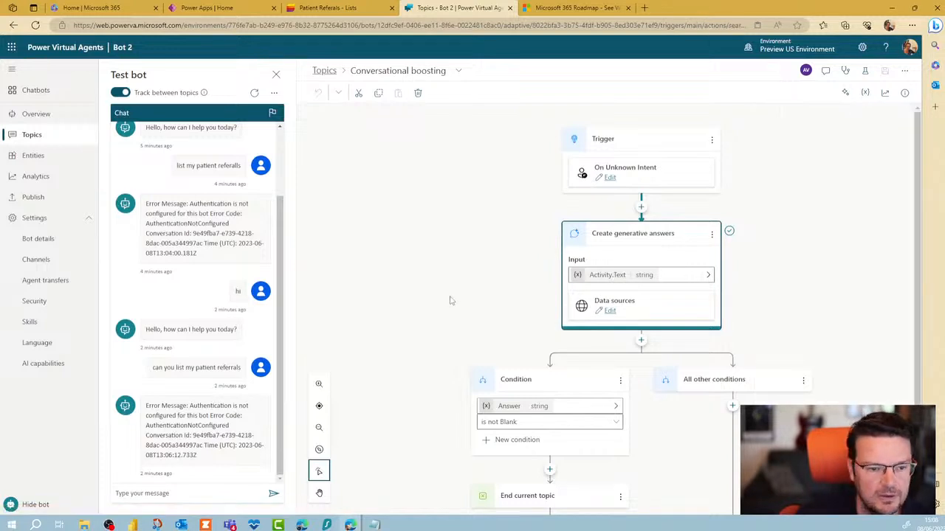
Restart the test conversation and send the messages "hi" and "can you list the patient referalls"
click(254, 93)
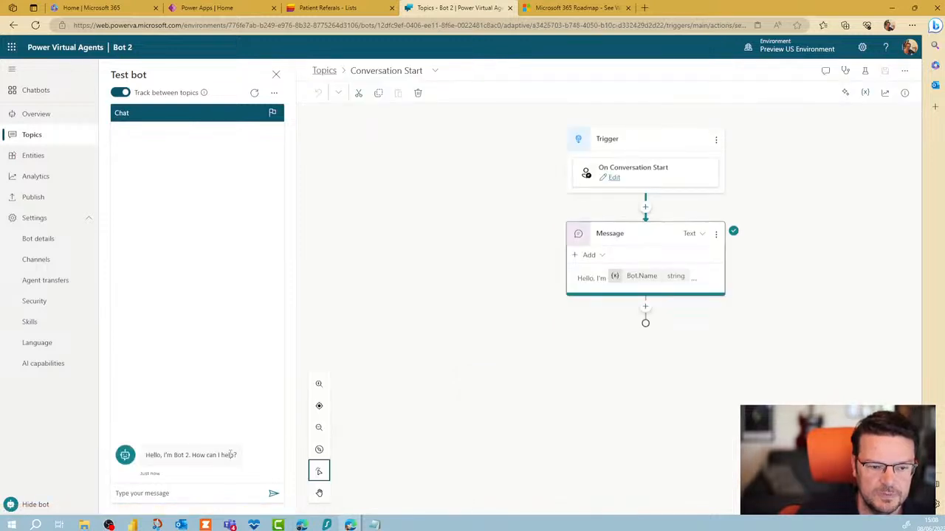
click(205, 499)
text(hi)
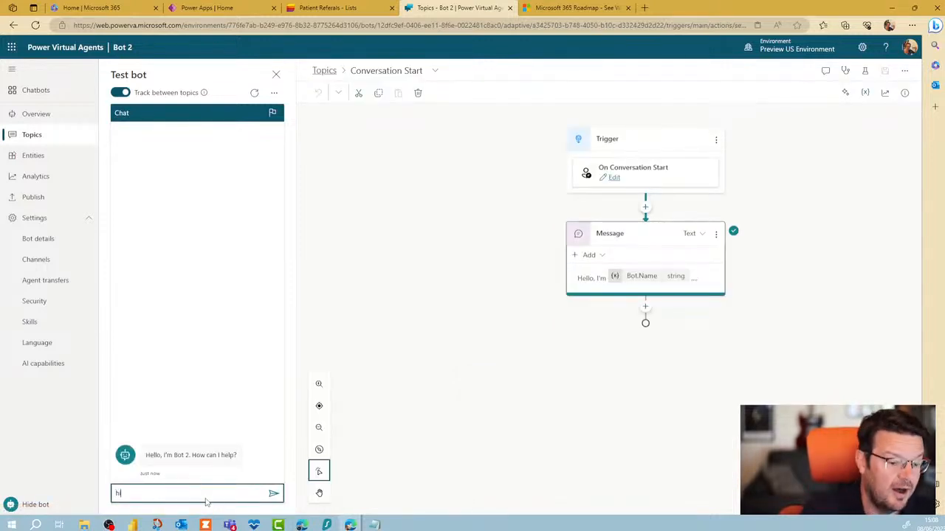
key(Return)
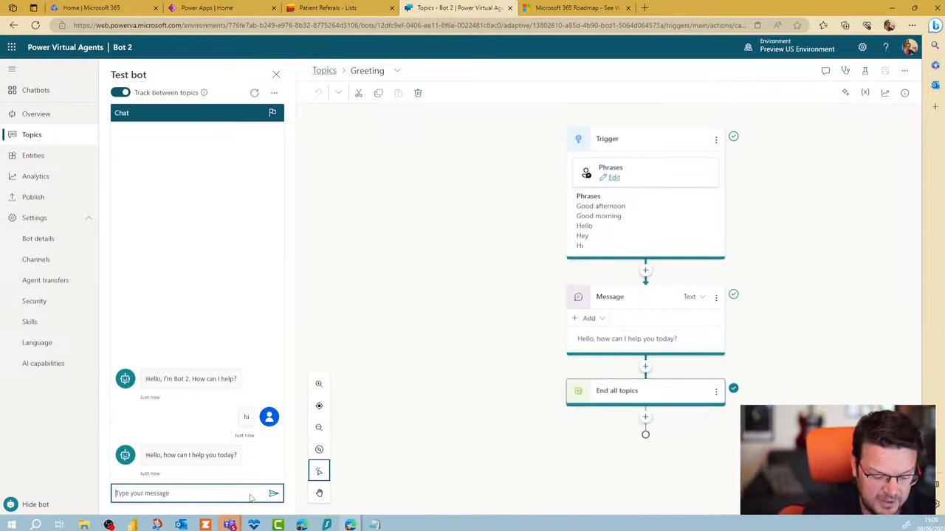
text(can you lis)
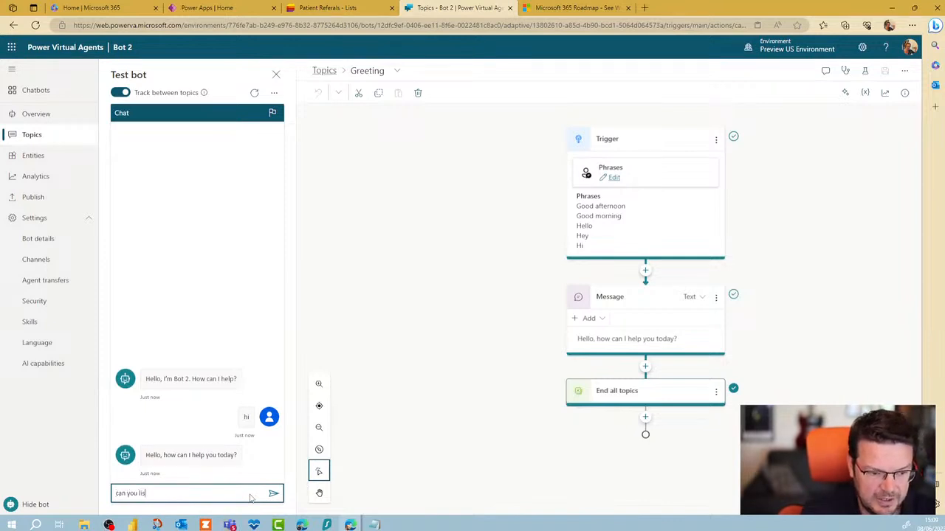
text(t the pat)
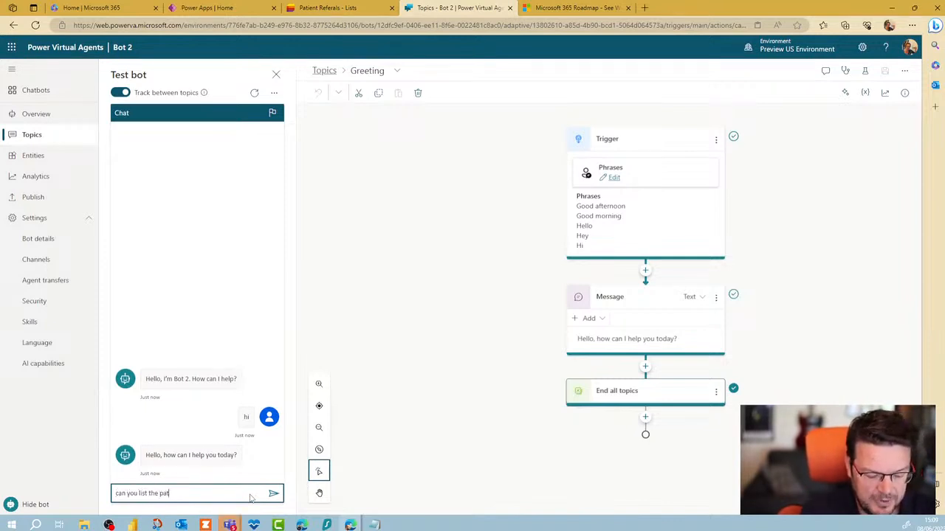
text(ient referalls)
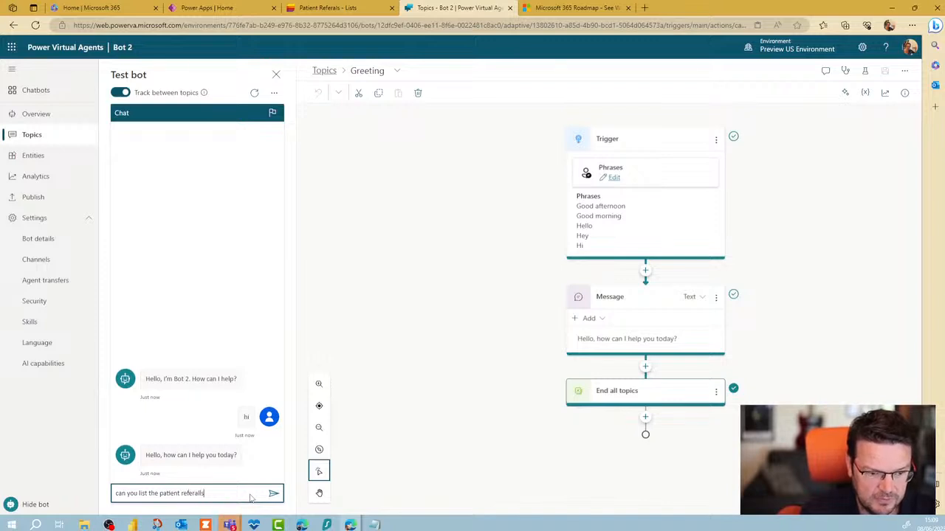
key(Return)
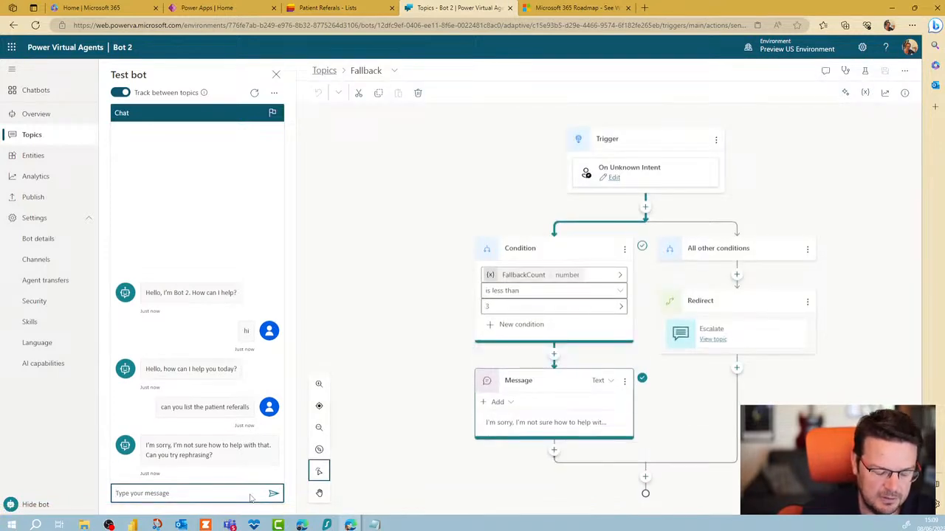
Rephrase the request to the test bot as "list patient referals"
text(list patt)
text(ent referals)
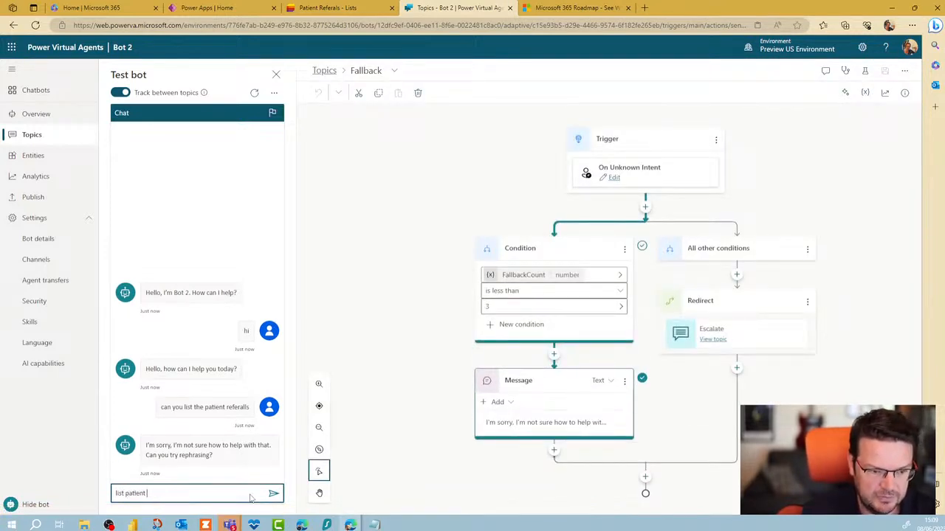
key(Return)
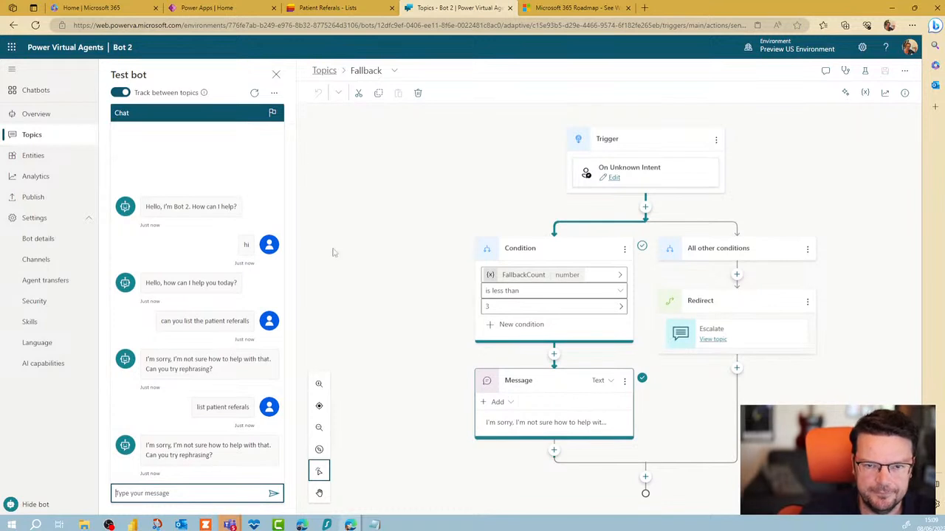
Look up a patient code in the Patient Referrals list and ask the test bot "what is the referal type for patient" with that code
click(348, 9)
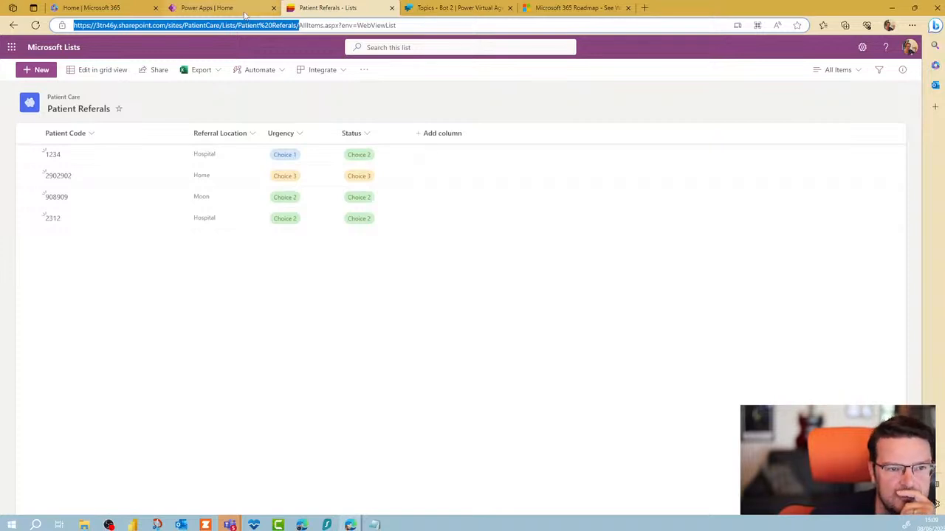
click(500, 11)
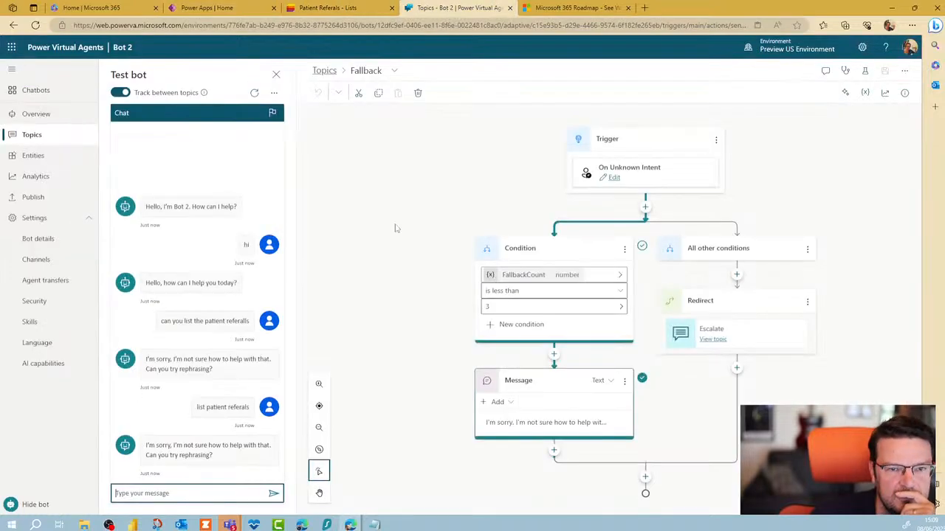
click(215, 494)
text(what)
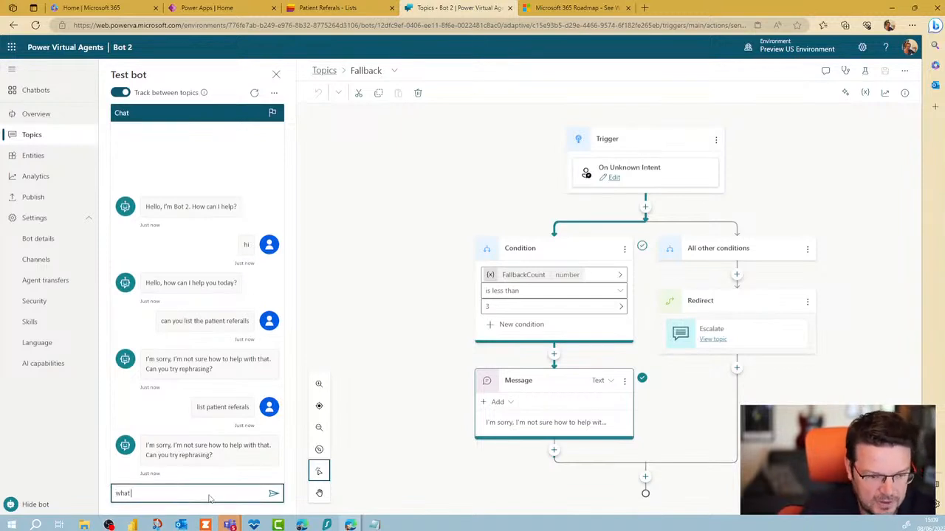
text( is the referal)
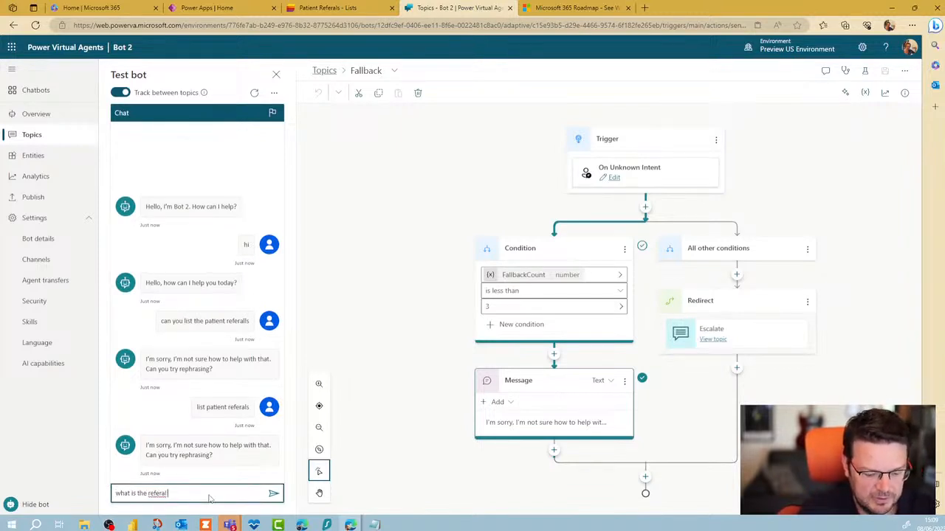
text( type for patient)
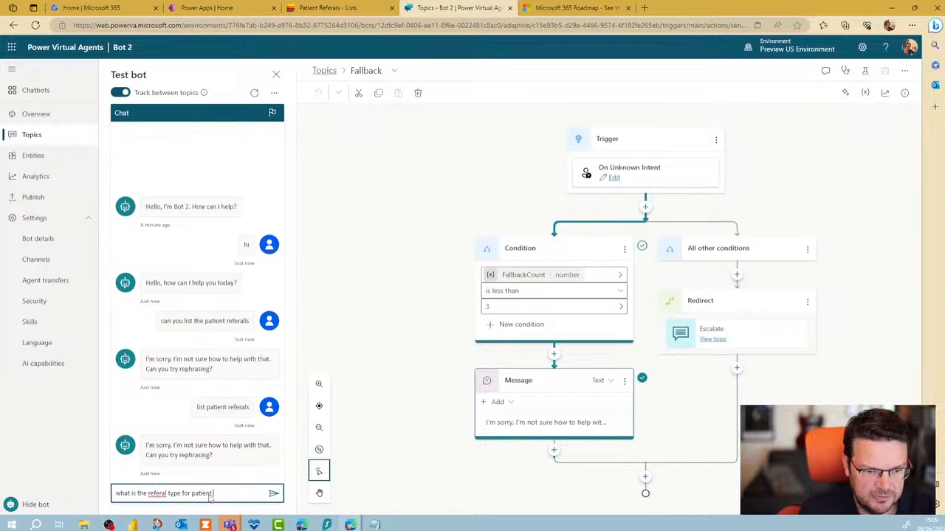
text( 1234)
key(Return)
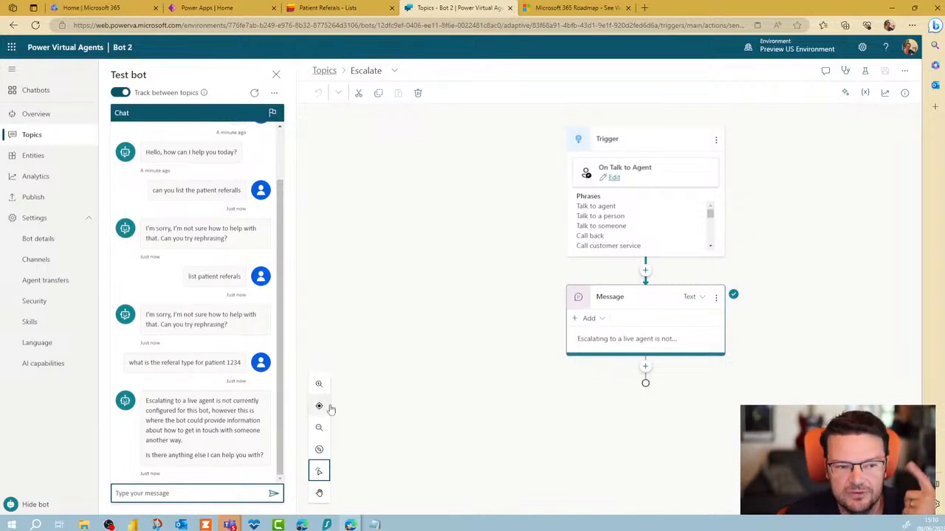
Review Bot 2's system topics and their triggers, and return to the list of custom topics
click(34, 134)
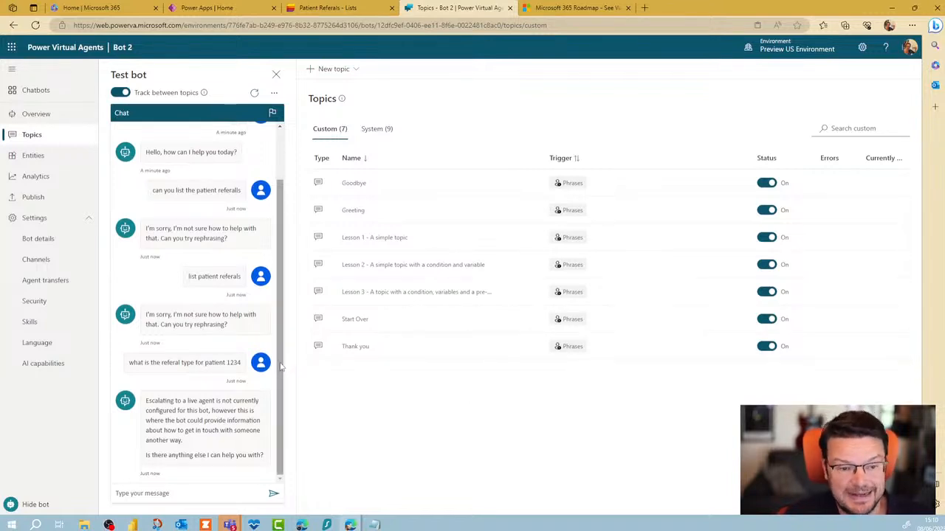
click(377, 134)
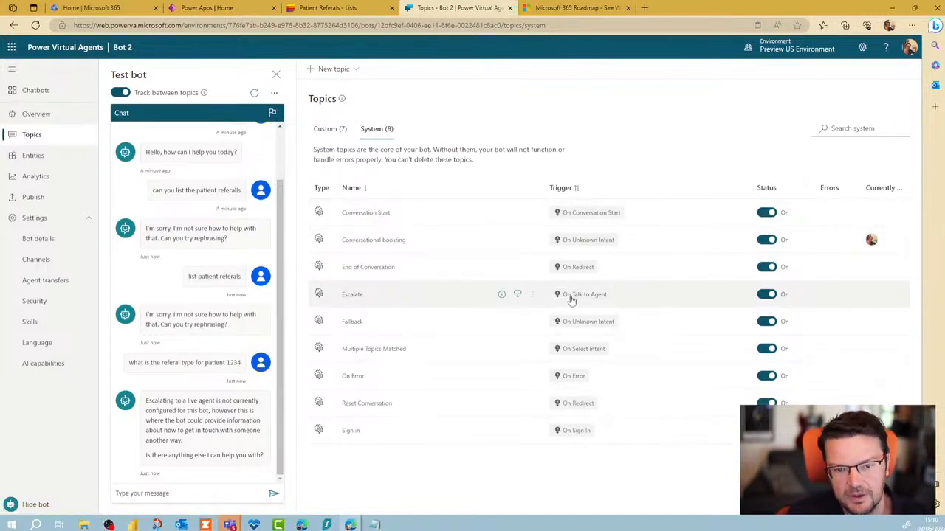
click(329, 130)
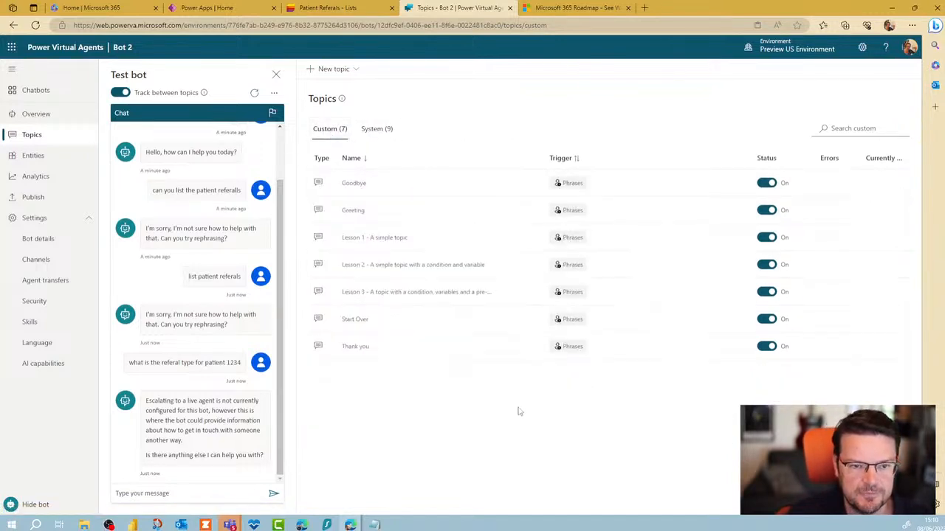
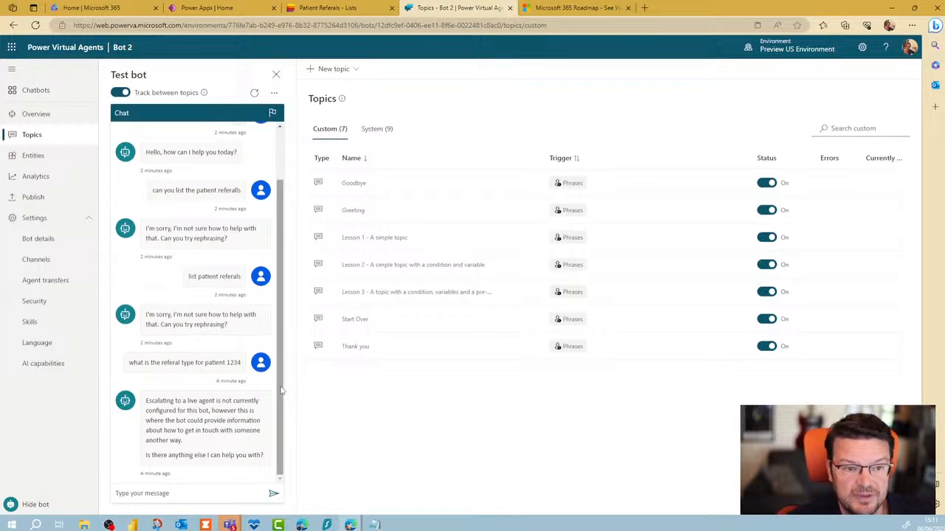
scroll(281, 391, up, 2)
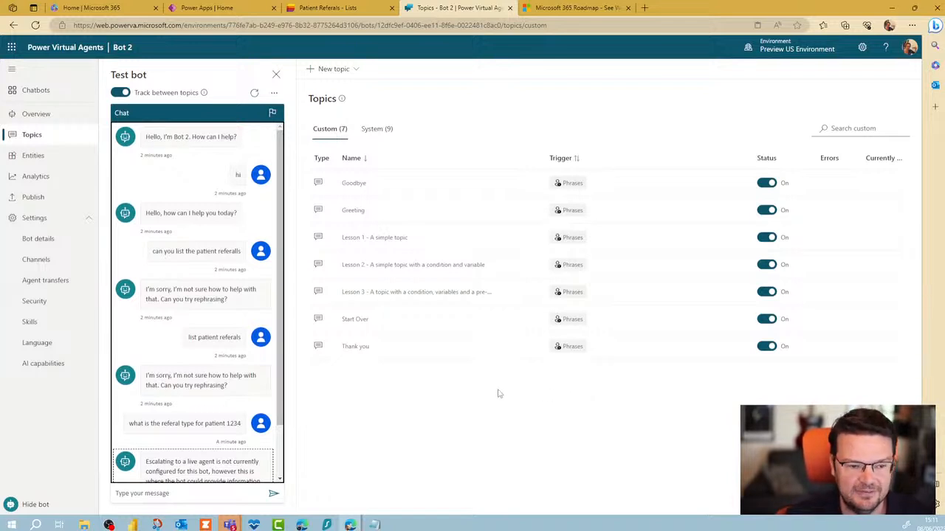
scroll(244, 310, down, 2)
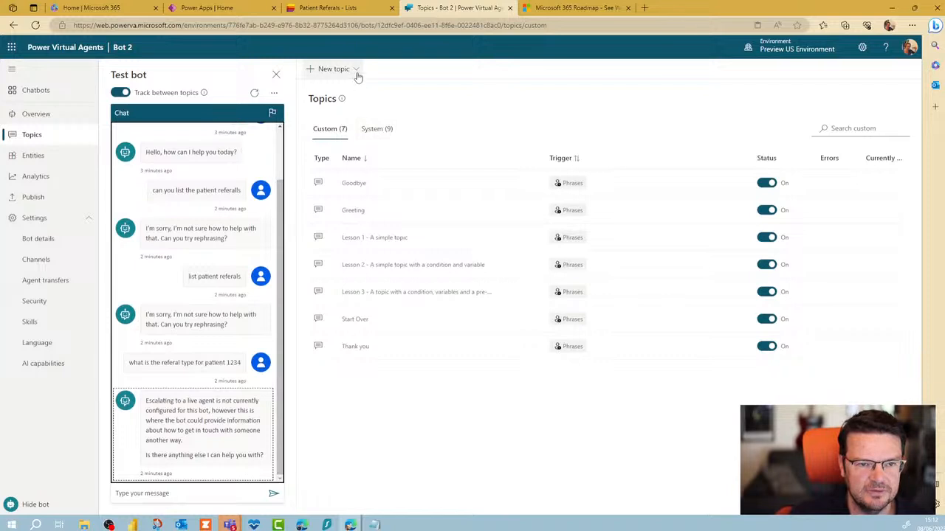
click(372, 132)
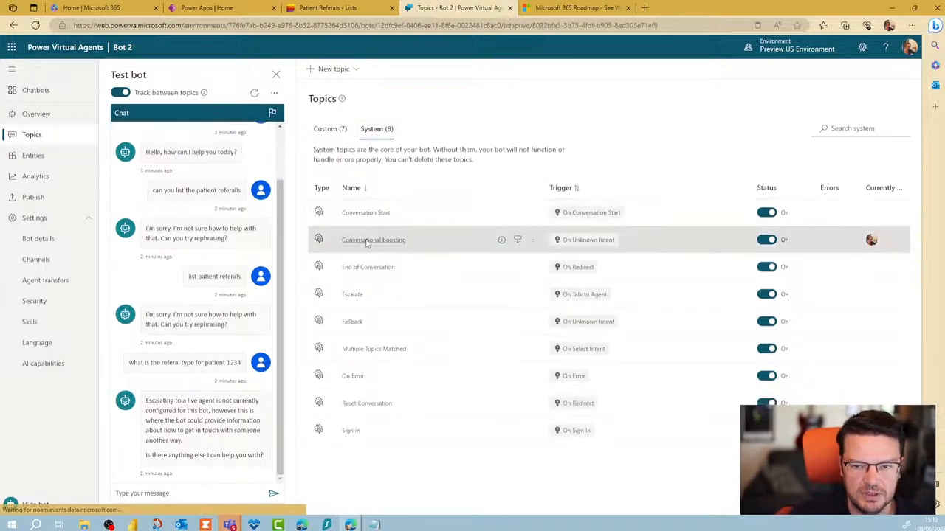
click(367, 241)
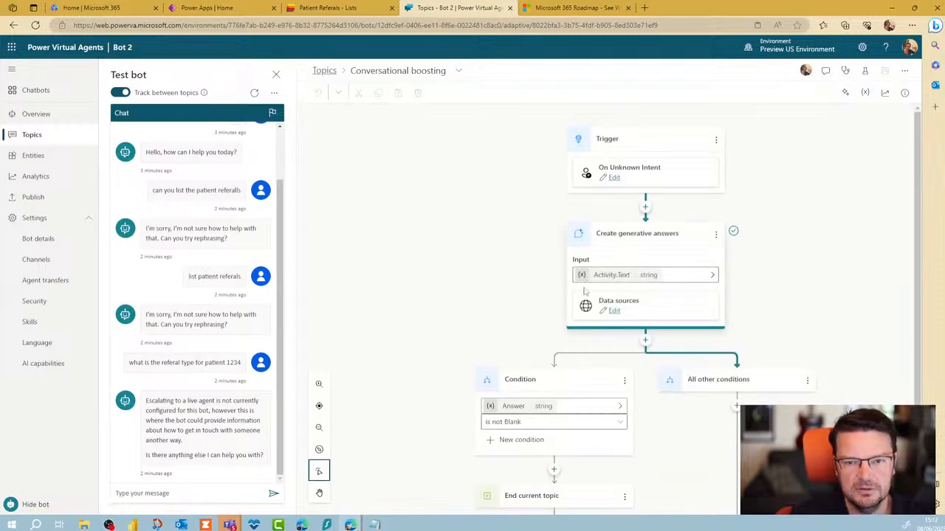
click(614, 311)
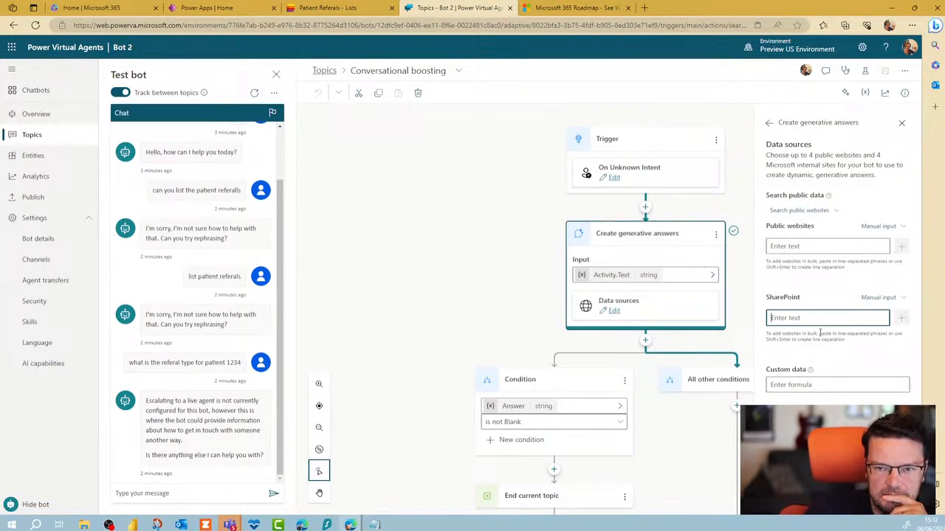
text(https://3tn46y.sharepoint.com/sites/PatientCare/Lists/Patient%20Referals/)
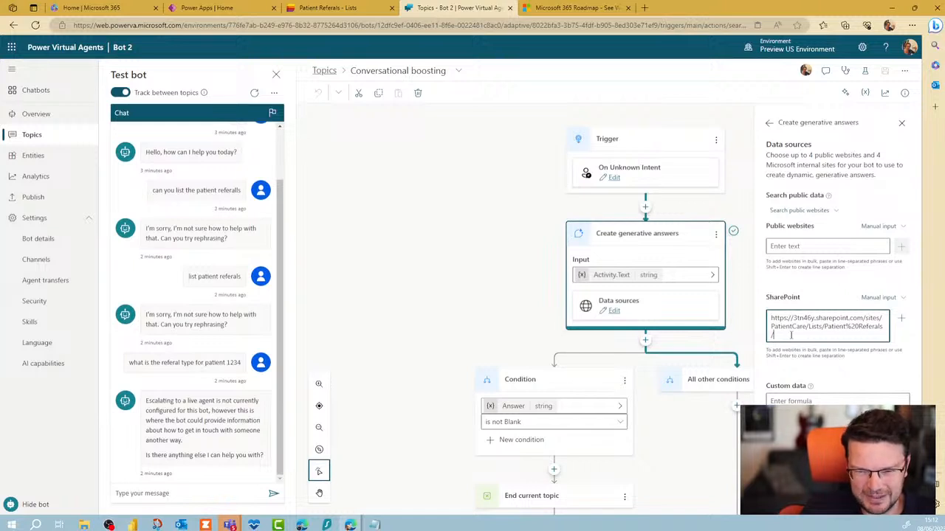
drag(823, 332, 810, 329)
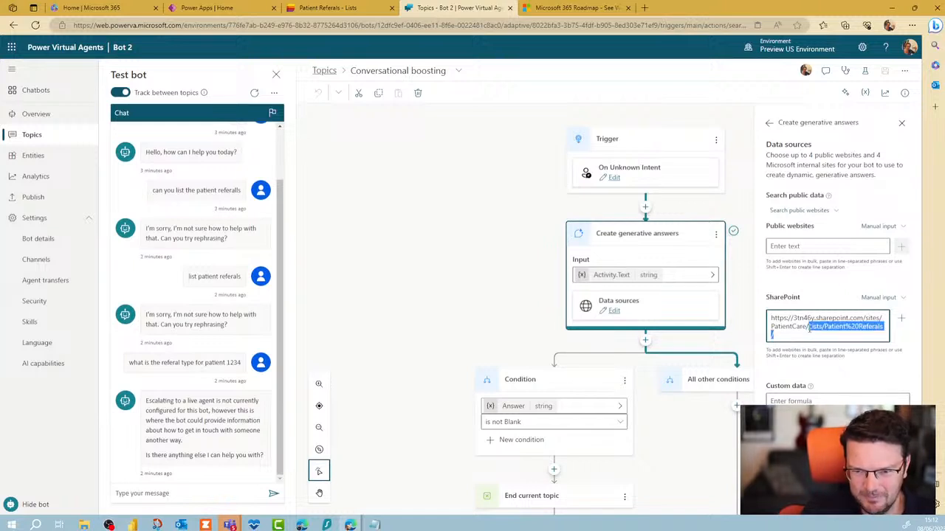
key(BackSpace)
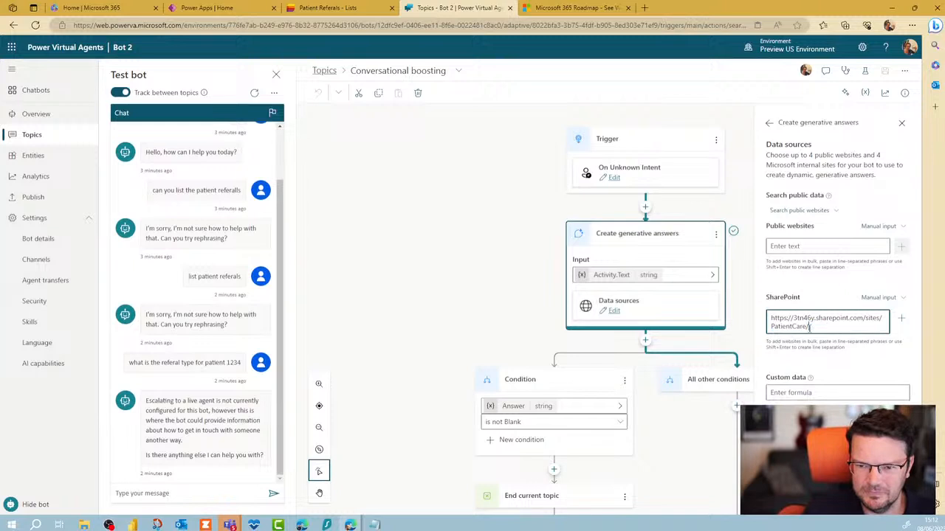
key(shift+Up)
key(shift+Right)
key(shift+End)
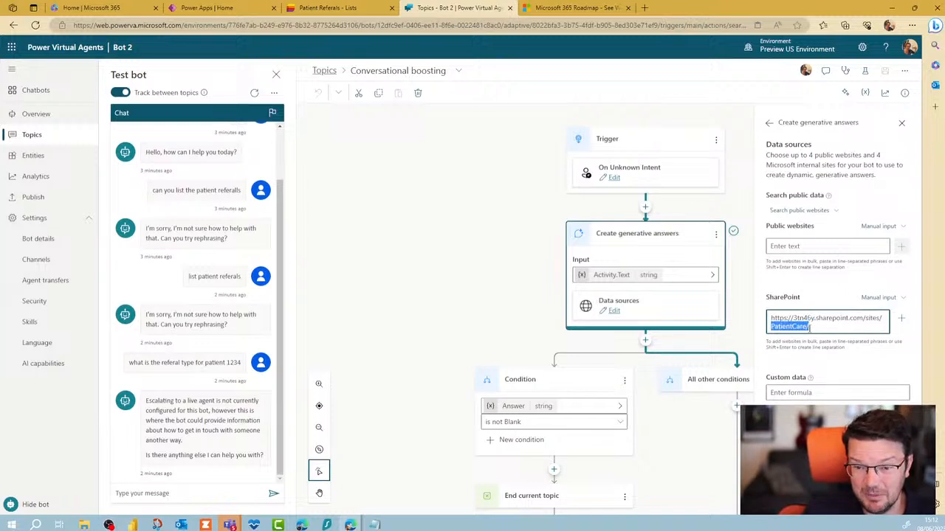
key(BackSpace)
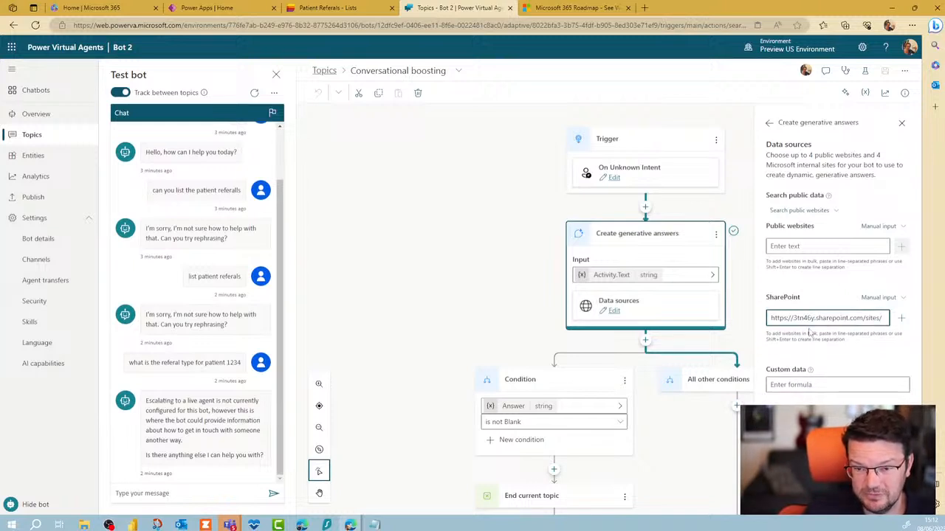
click(901, 317)
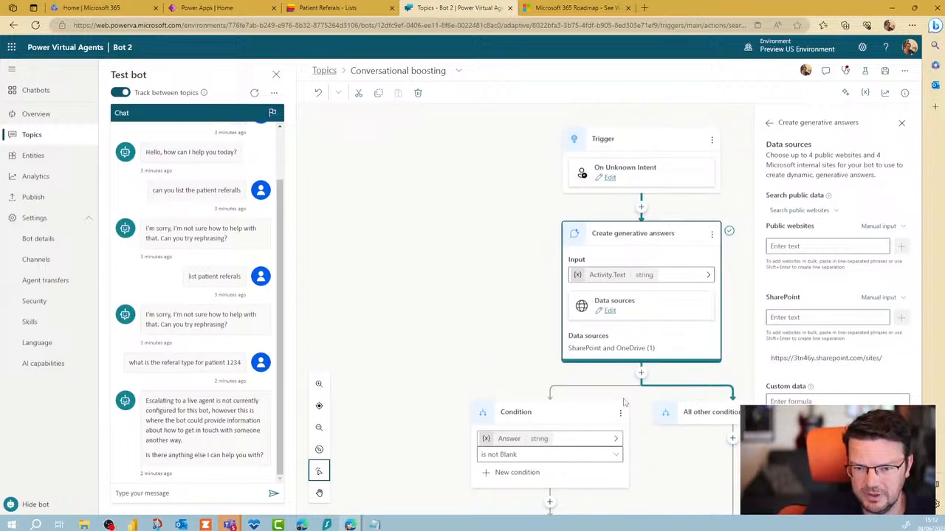
Save the Conversational boosting topic despite its error and inspect the error in the topic checker
scroll(624, 402, down, 1)
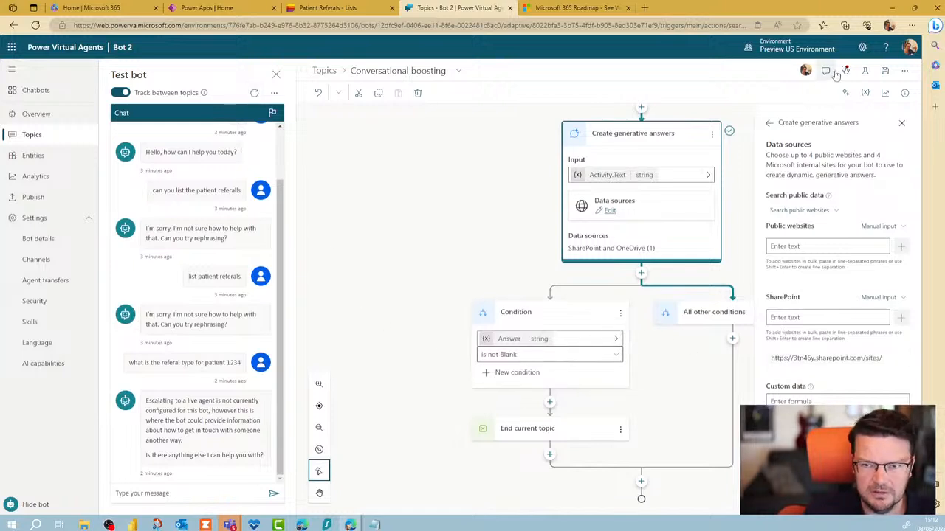
click(884, 71)
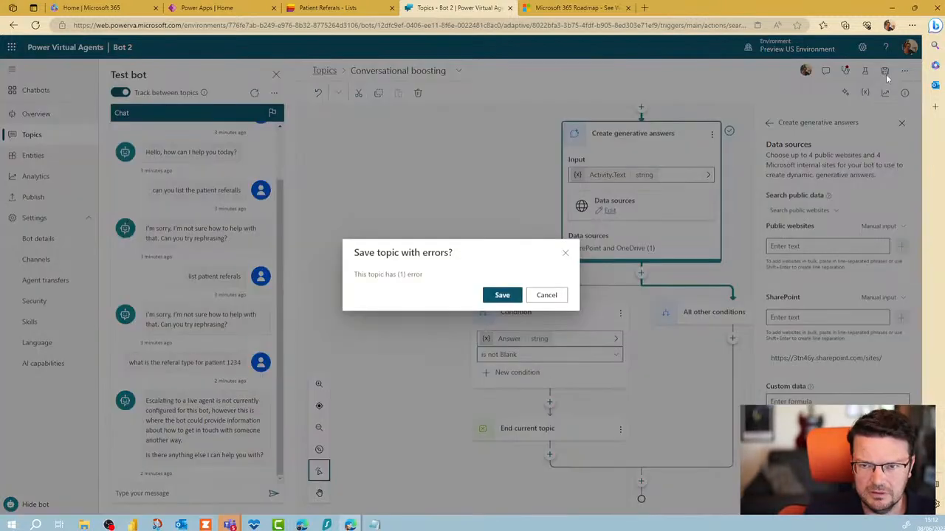
click(502, 295)
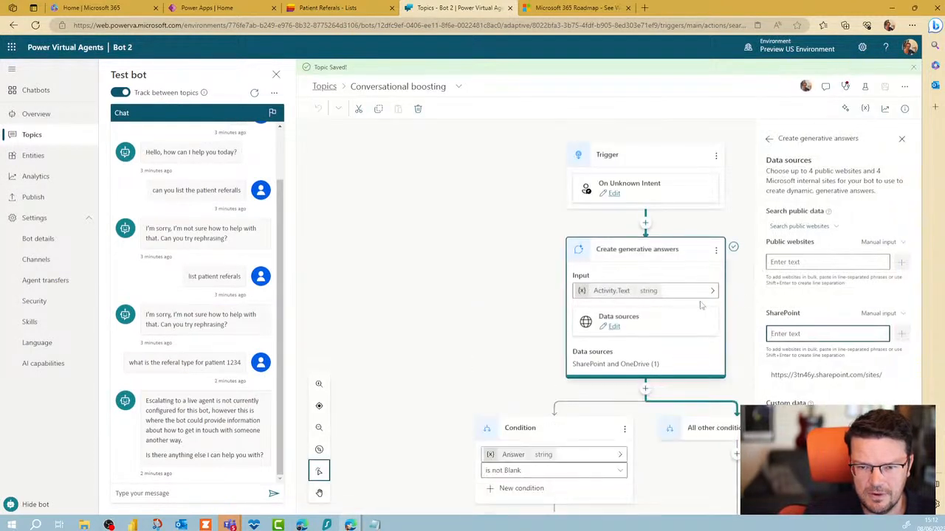
click(846, 90)
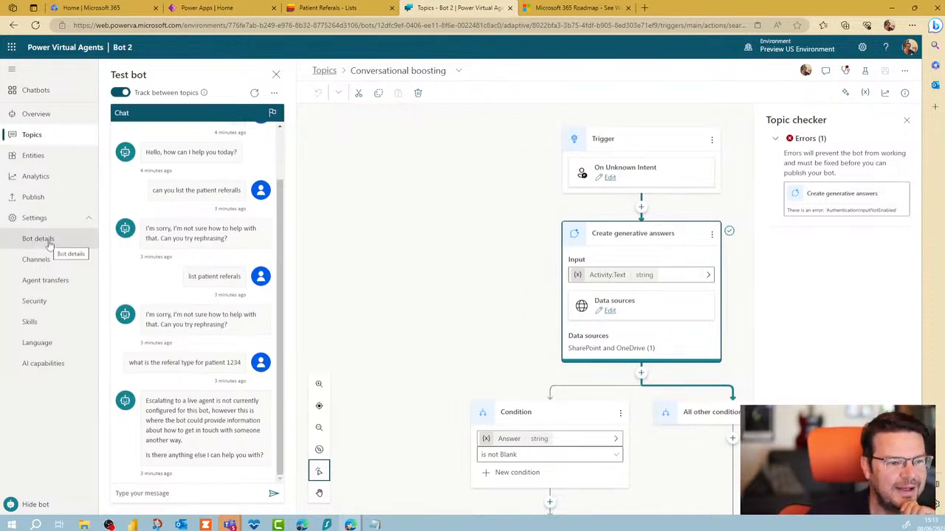
Review the bot's authentication and web channel security settings, and look at its general bot details
click(46, 299)
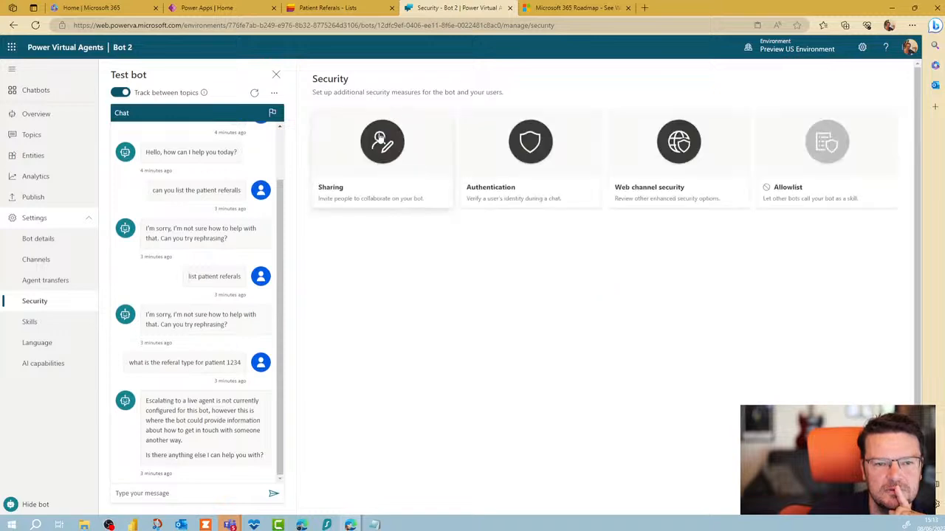
click(567, 177)
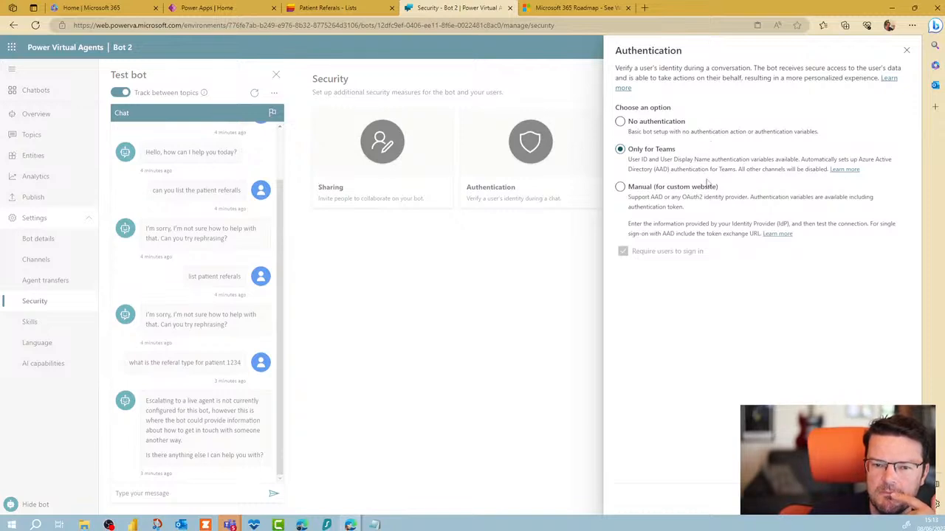
click(884, 499)
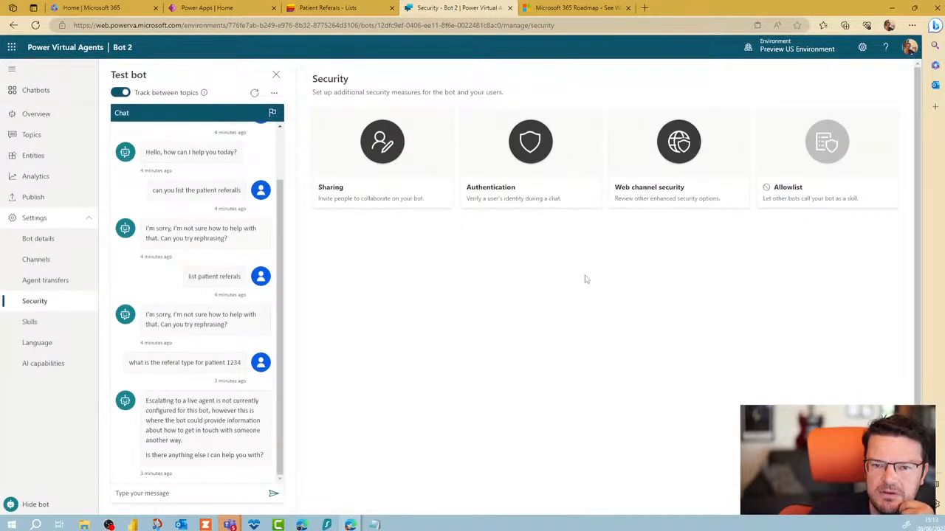
click(646, 187)
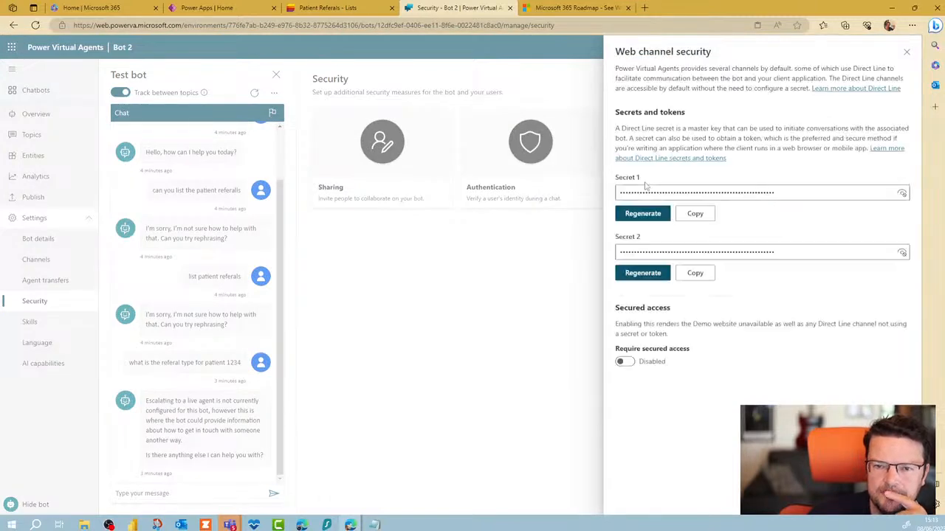
click(906, 52)
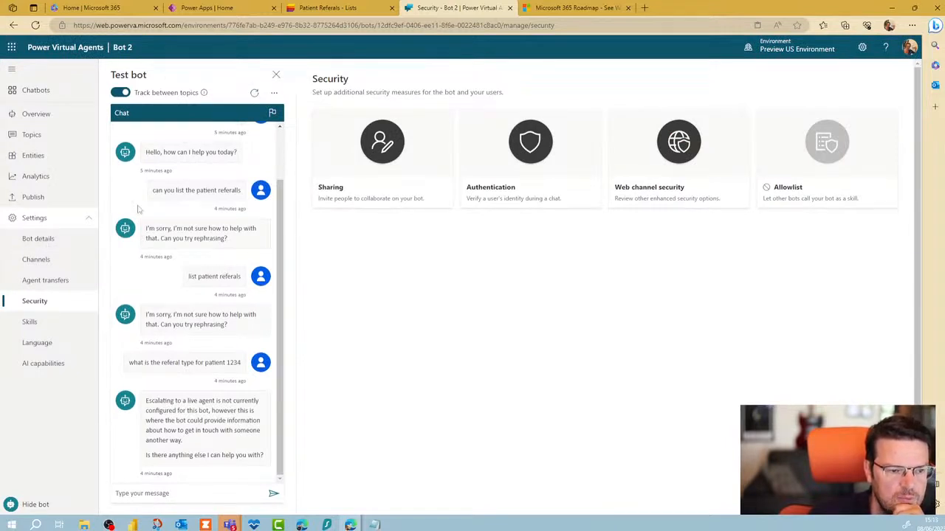
click(43, 242)
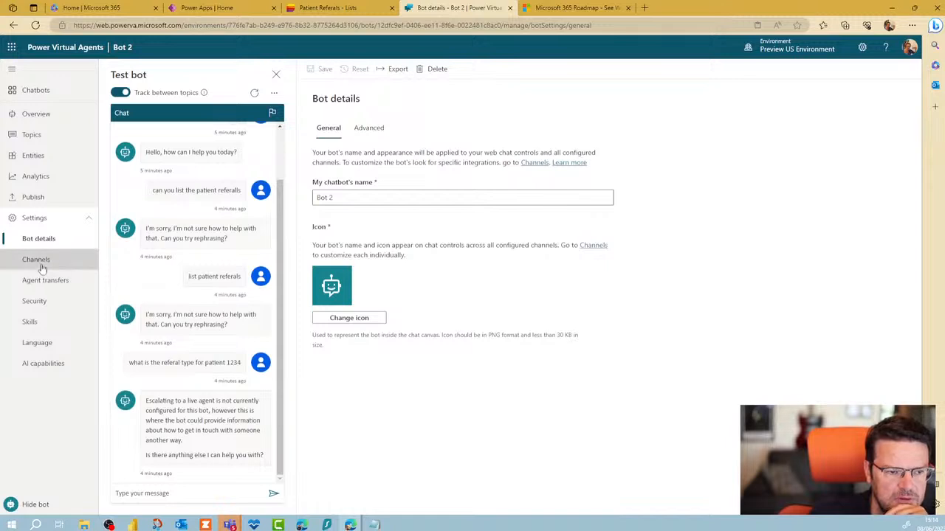
Turn on the Microsoft Teams channel for Bot 2
click(41, 270)
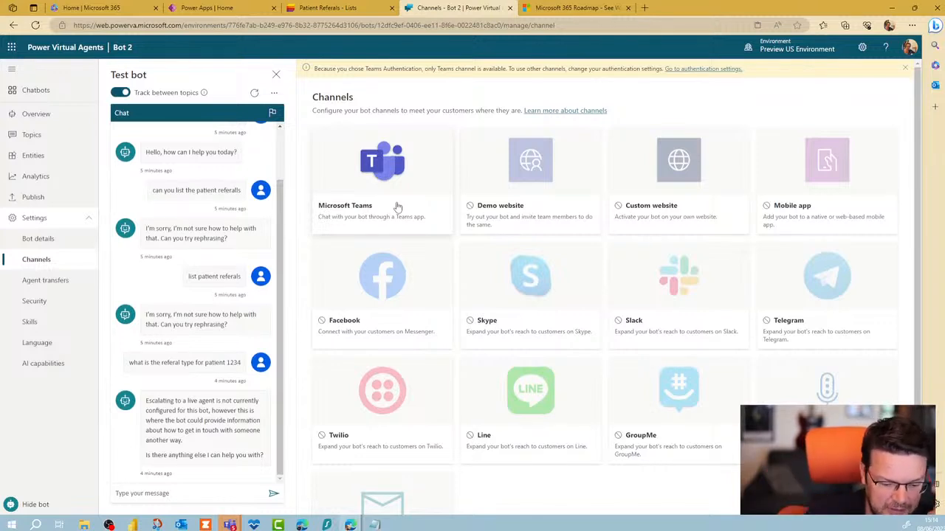
click(365, 222)
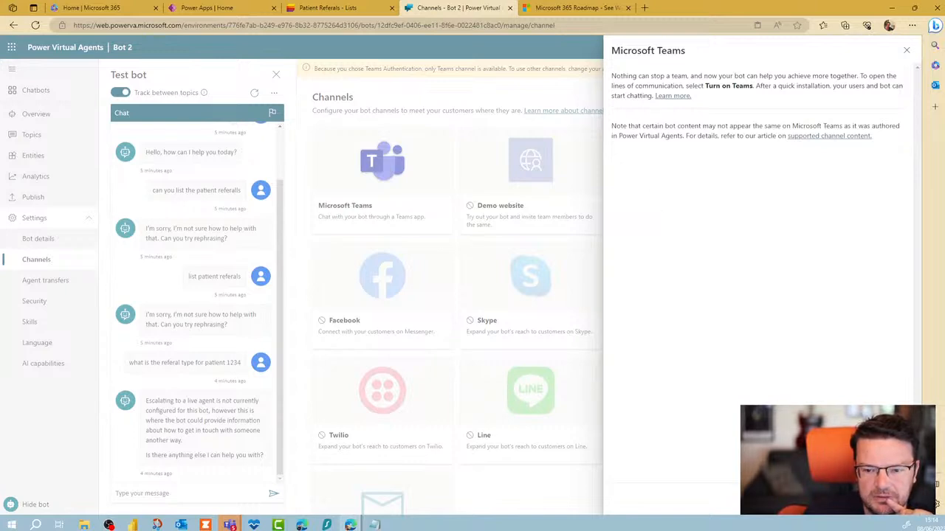
click(826, 500)
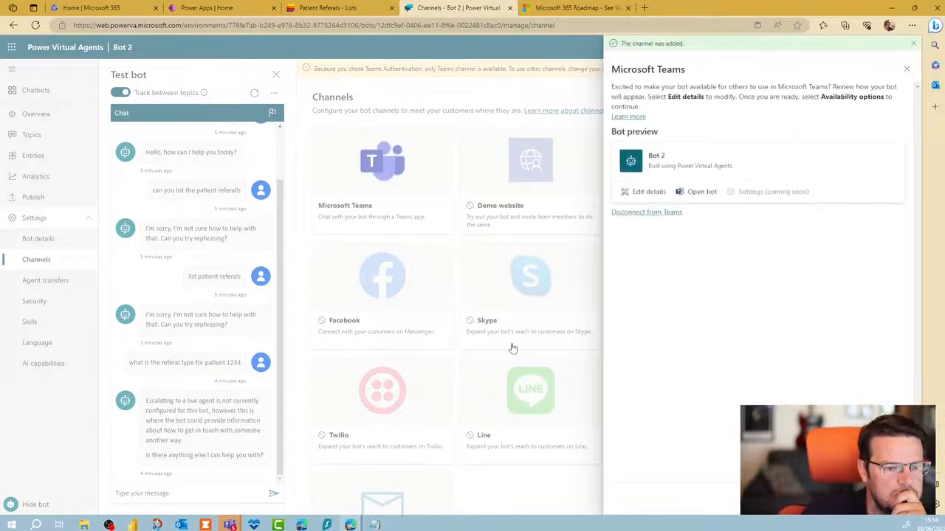
click(687, 196)
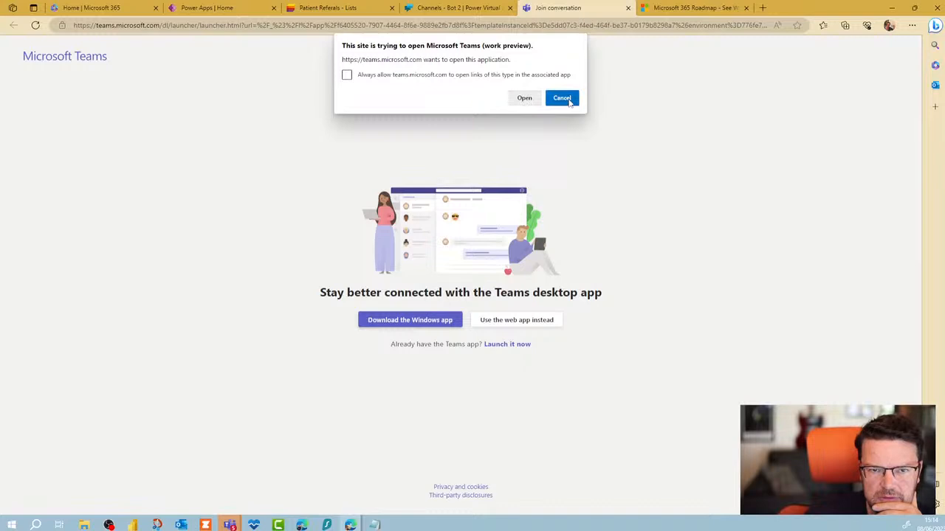
click(563, 99)
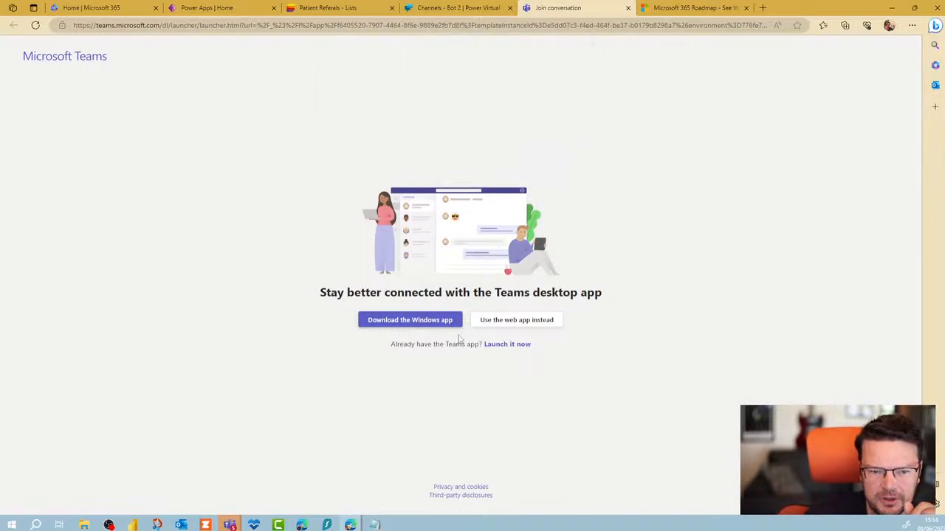
click(525, 325)
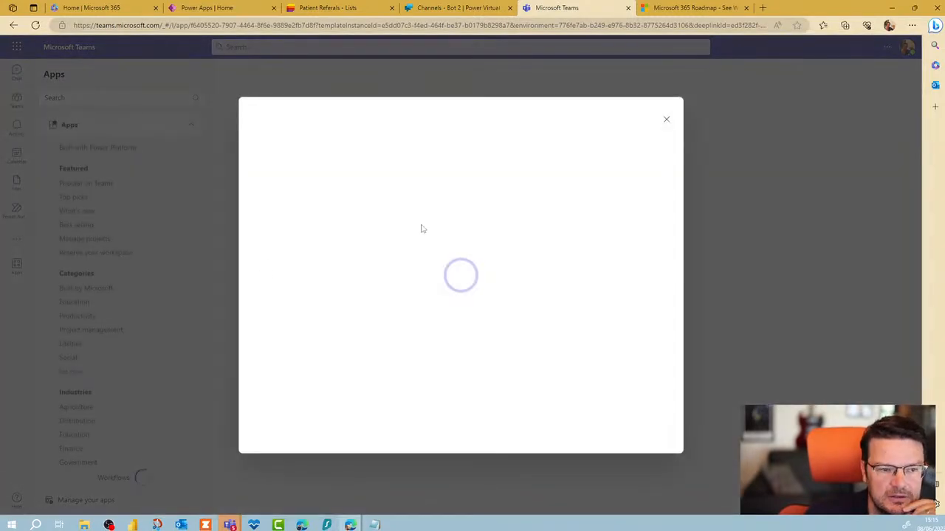
click(667, 119)
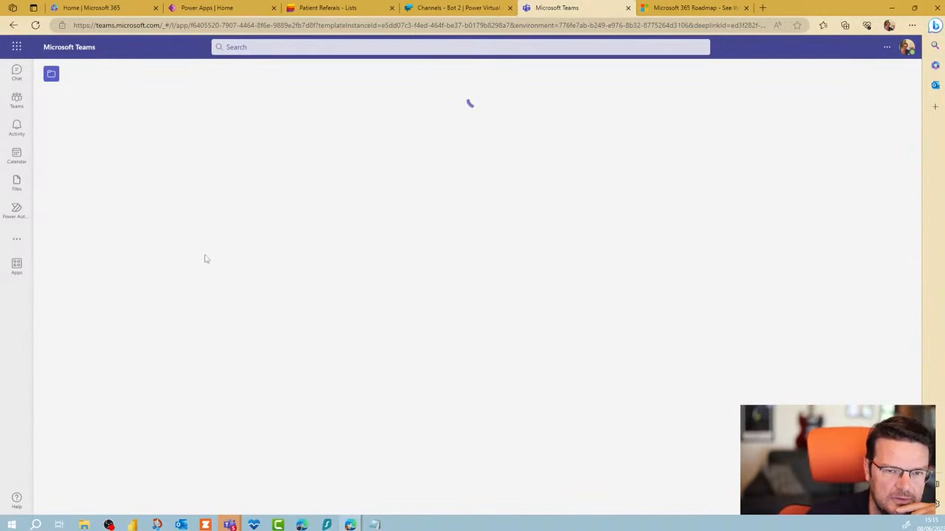
click(454, 7)
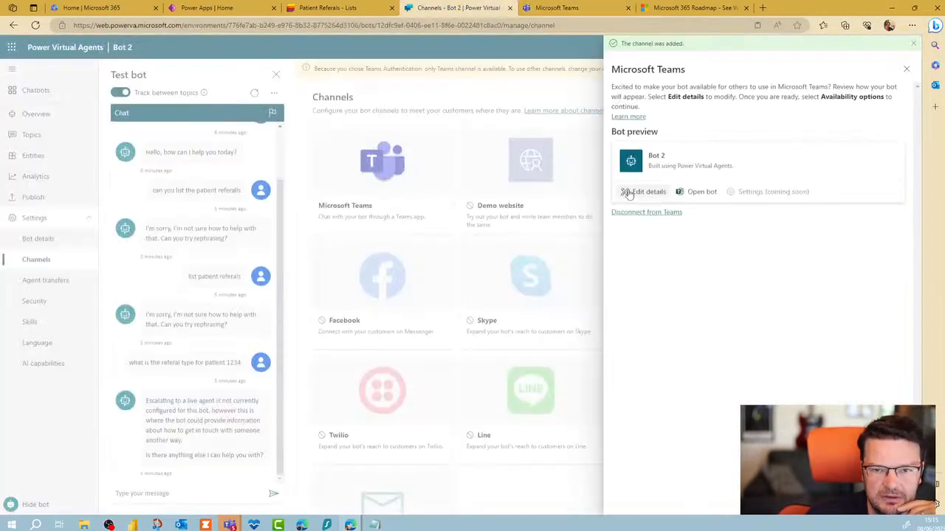
Open Bot 2 from its Teams channel settings in the Microsoft Teams web app and add it as an app
click(700, 192)
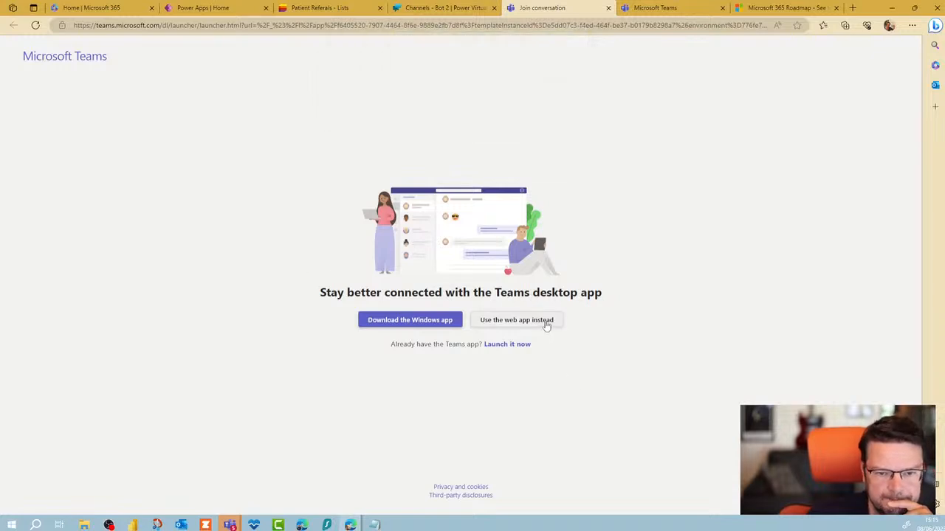
click(544, 320)
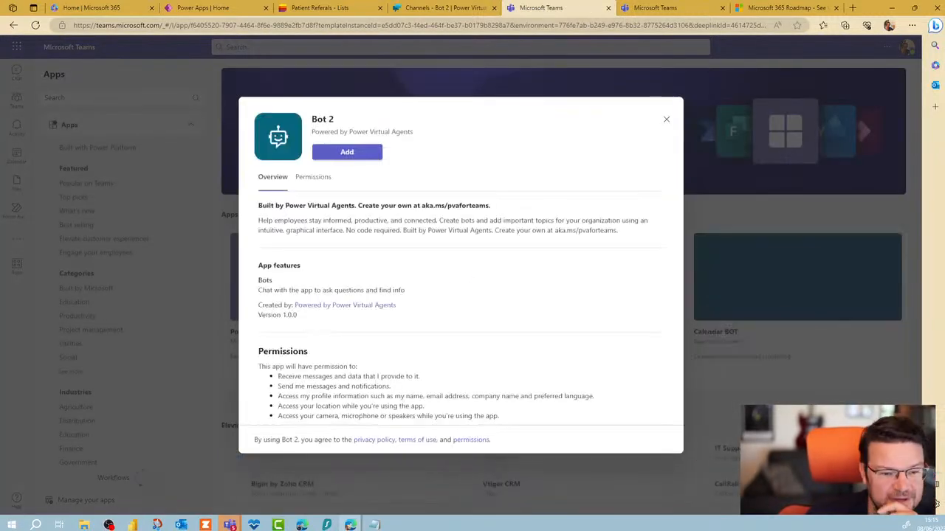
click(360, 153)
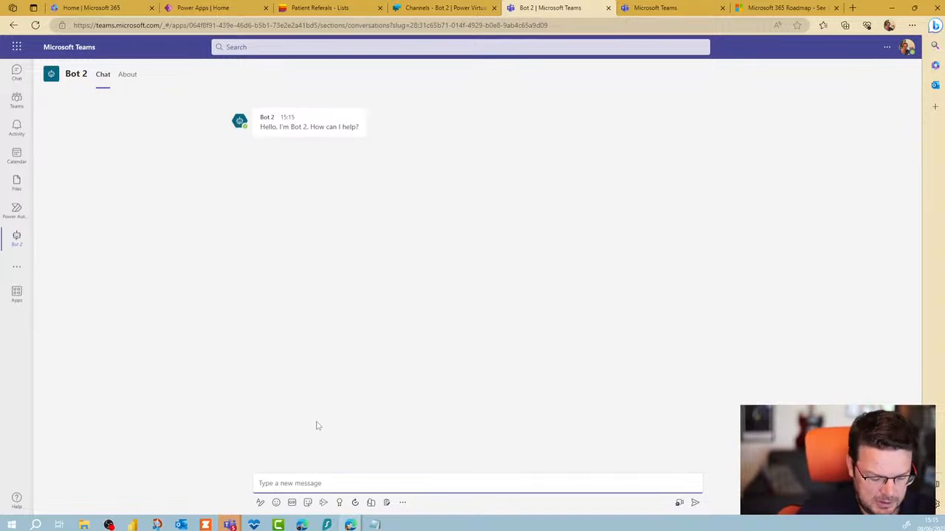
Check the column names in the Patient Referrals list and ask Bot 2 in Teams "can you list the patient codes in my patient referal list"
text(can you list t)
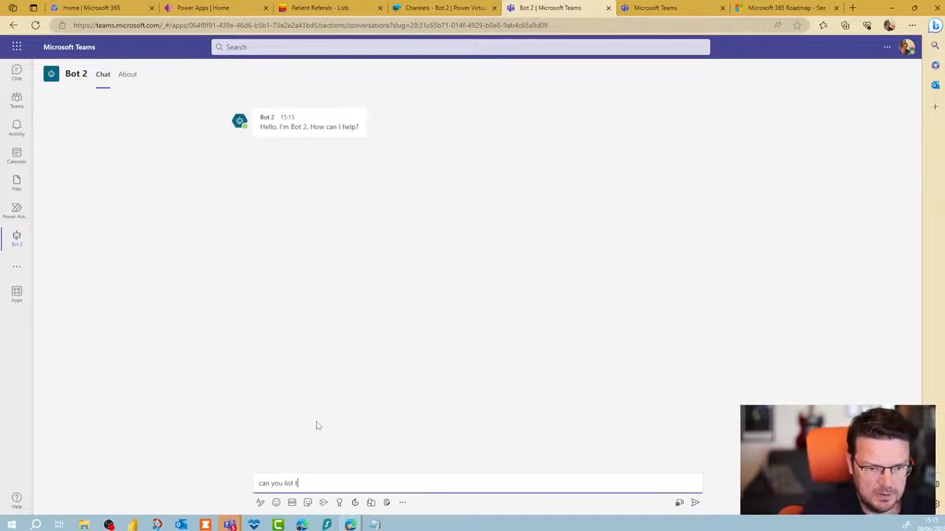
text(he)
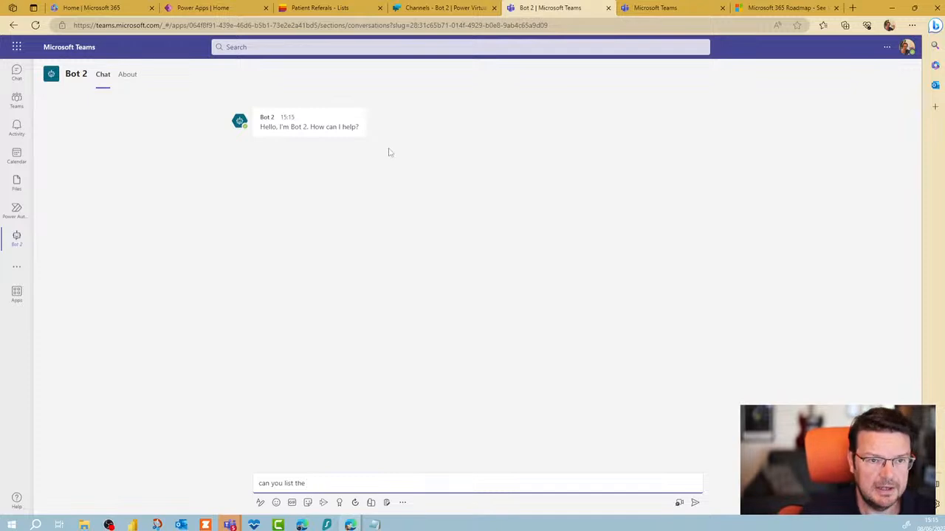
click(333, 9)
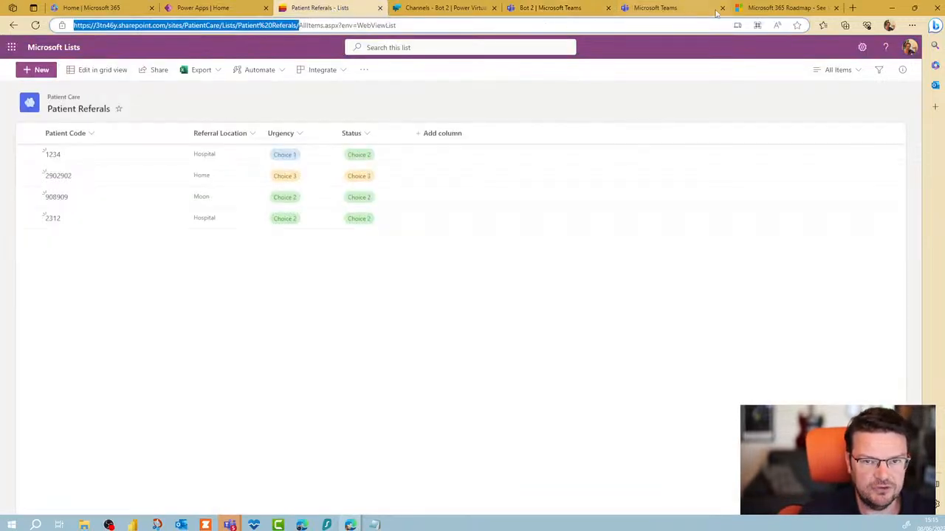
click(552, 9)
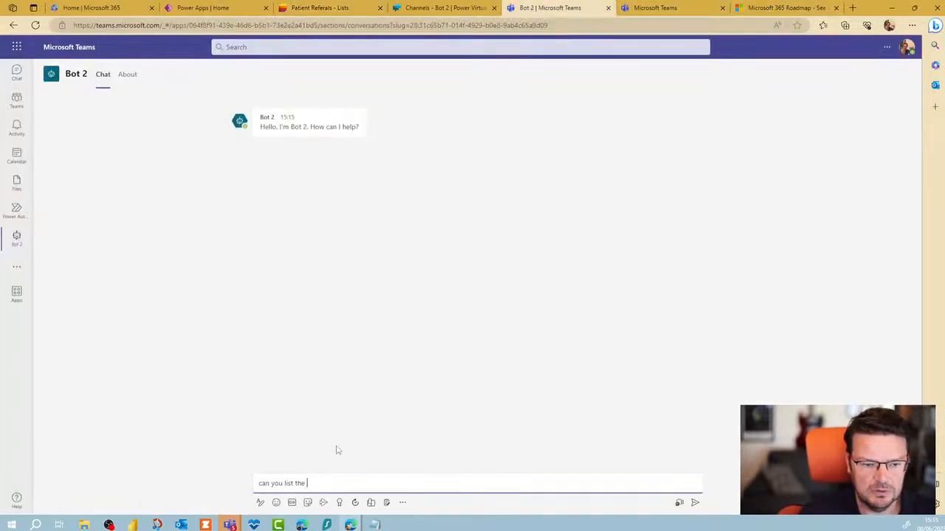
text(patient)
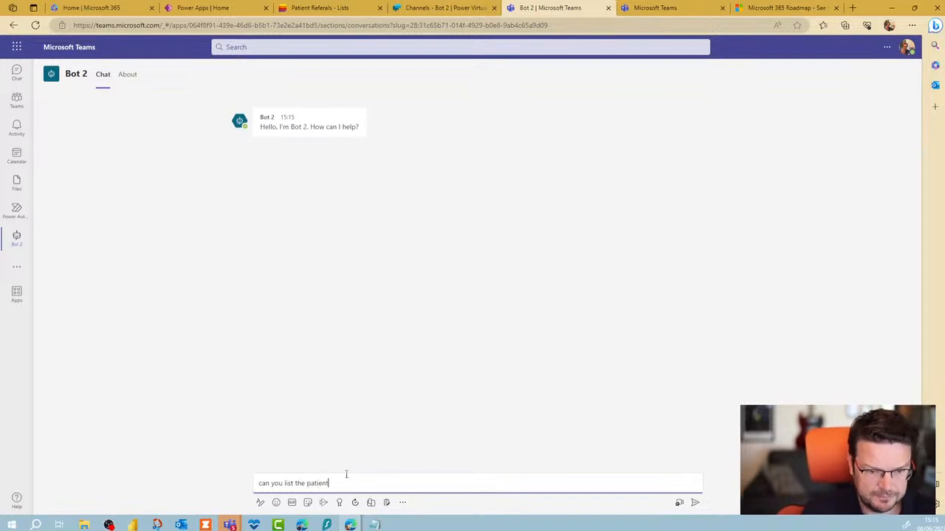
text( codes in my )
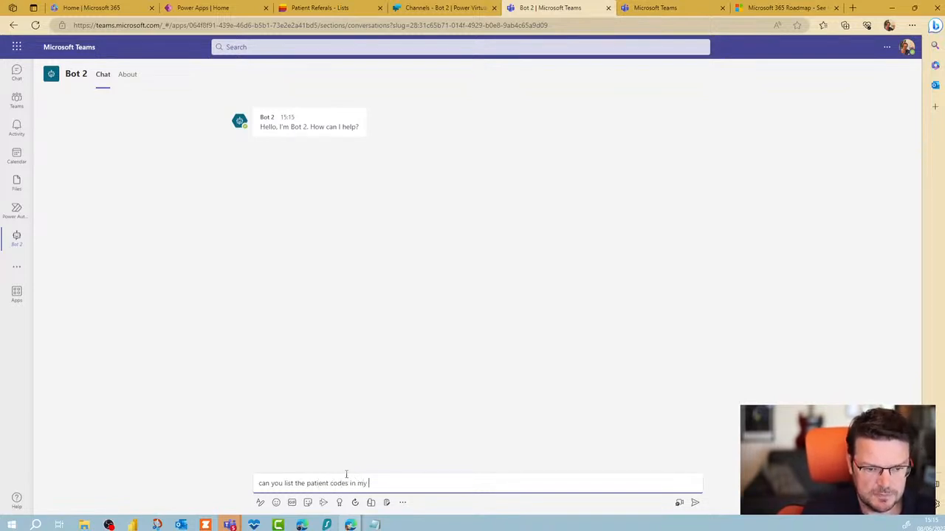
text(patient r)
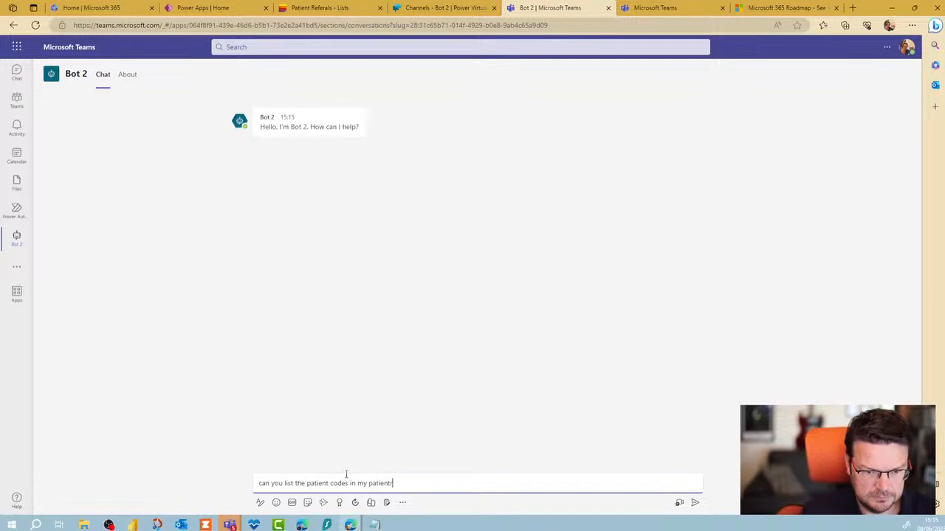
text(eferal list)
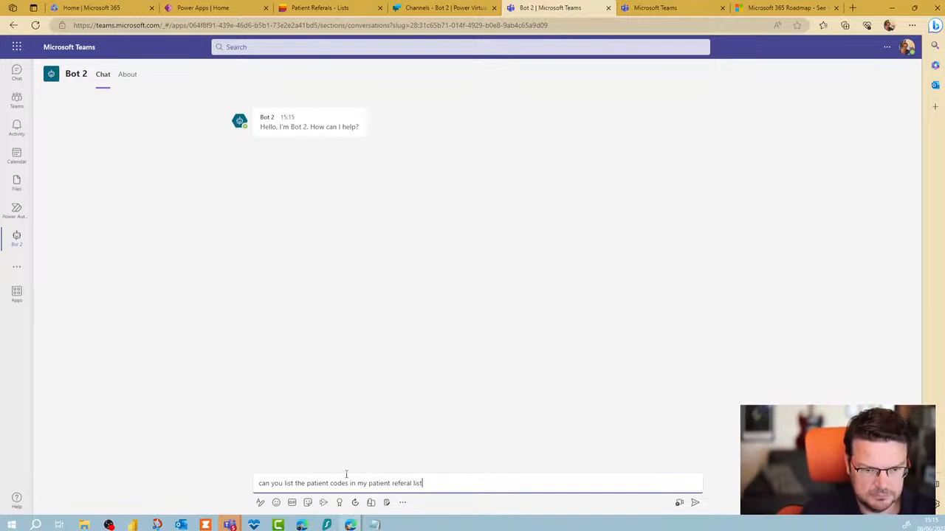
key(Return)
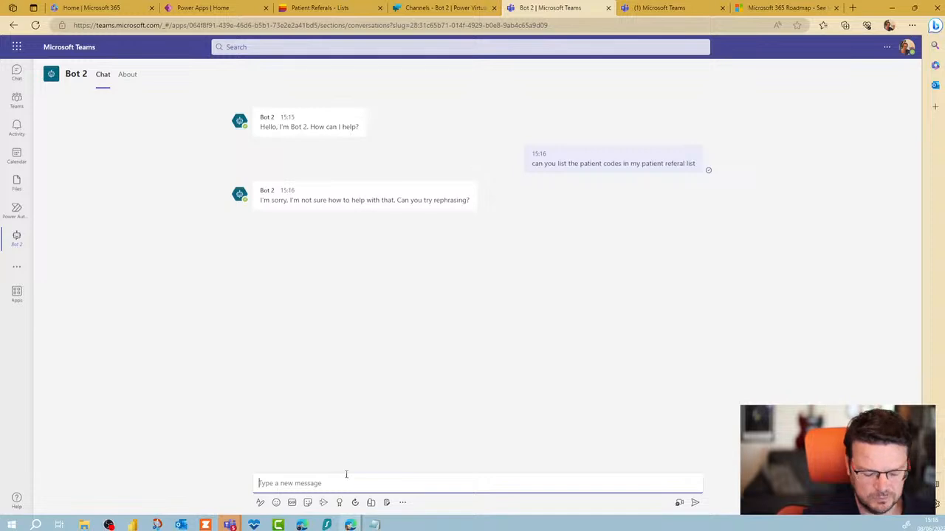
Ask Bot 2 in the Teams chat what referal type the first patient in the list has, identifying the patient by code
text(what refera)
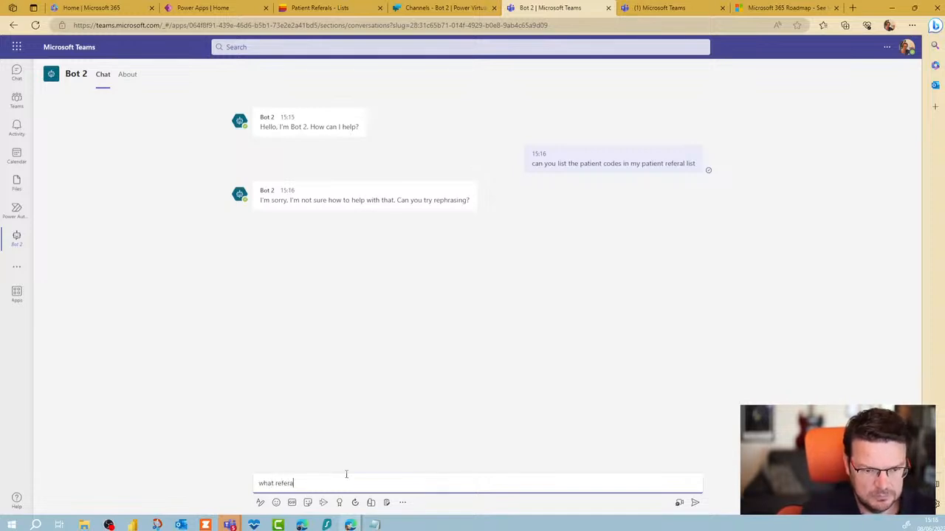
text(l type does )
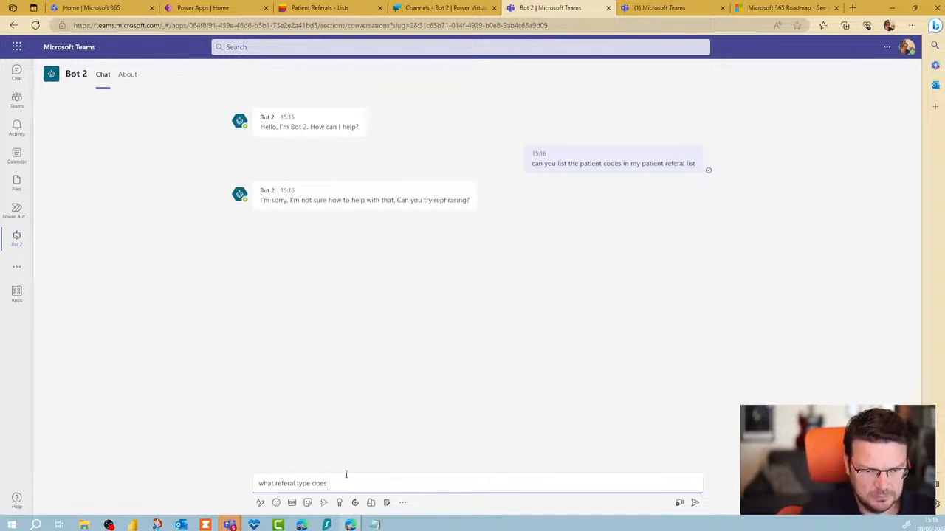
text(patient 1234)
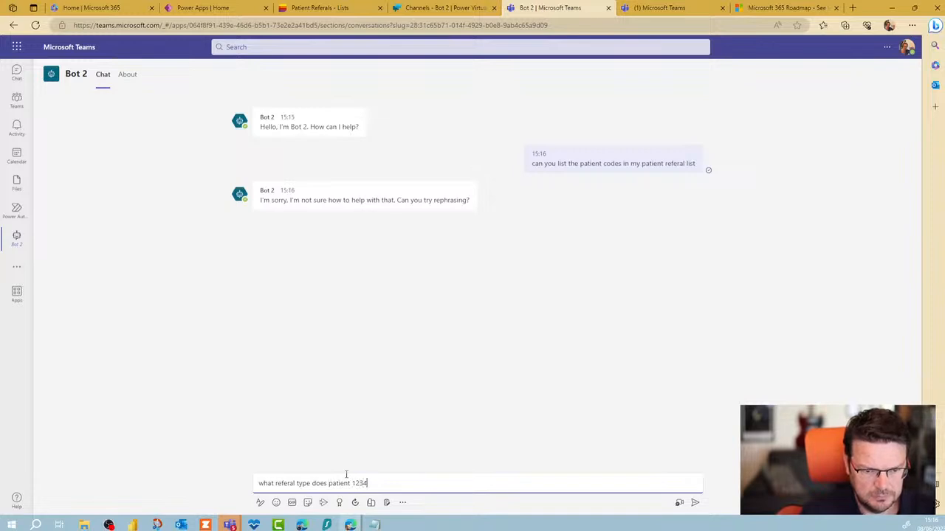
text( have?)
key(Return)
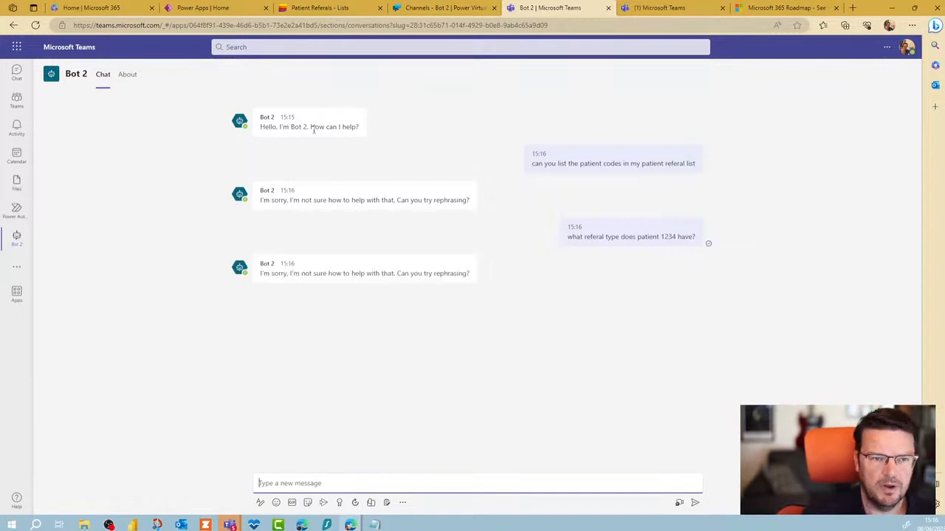
Switch to Power Virtual Agents and review the availability options of Bot 2's Microsoft Teams channel
click(456, 11)
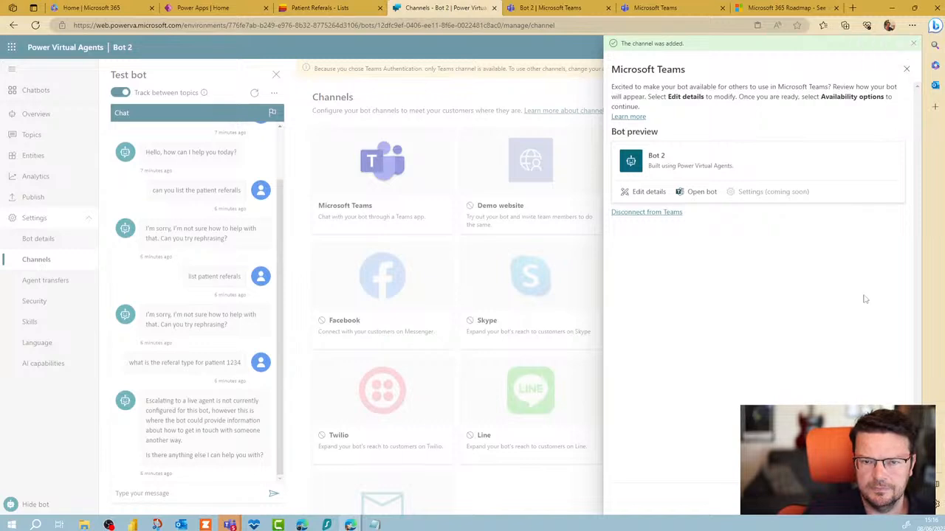
click(822, 498)
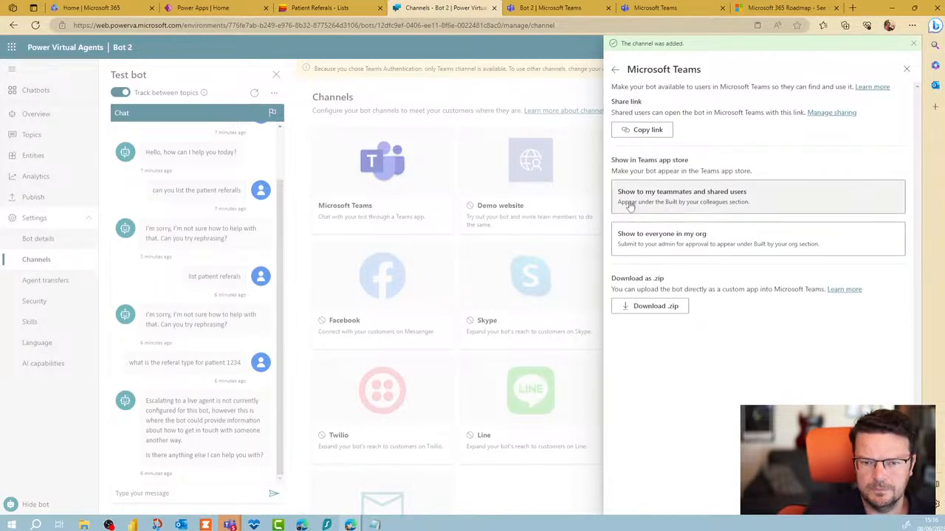
click(907, 69)
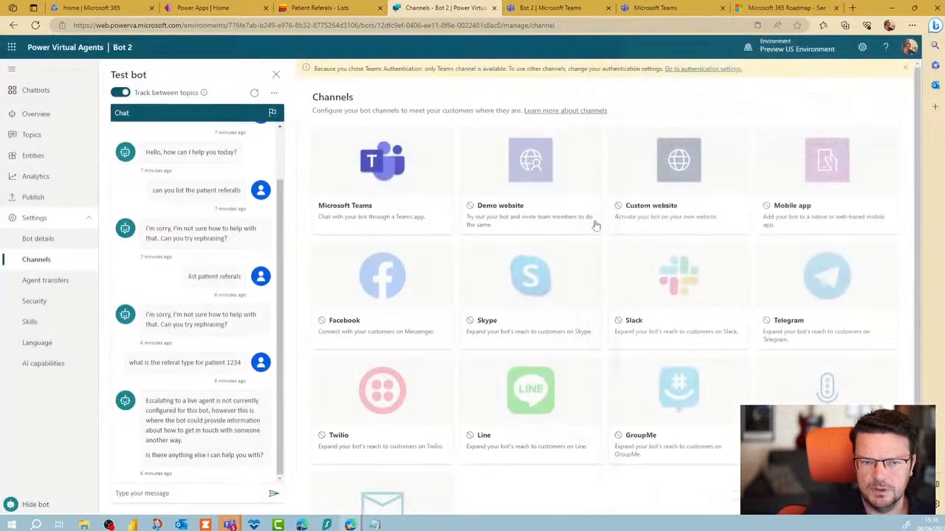
Open the Conversational boosting system topic of Bot 2
click(34, 135)
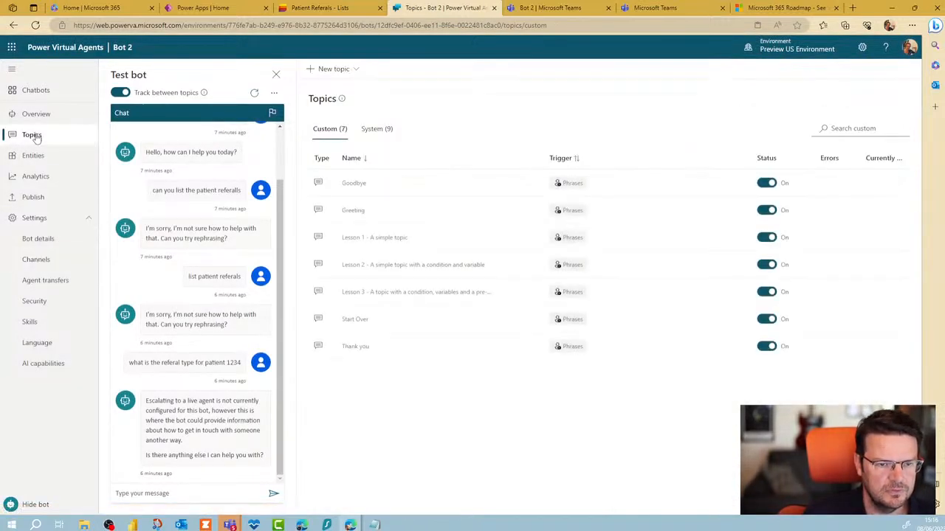
click(371, 131)
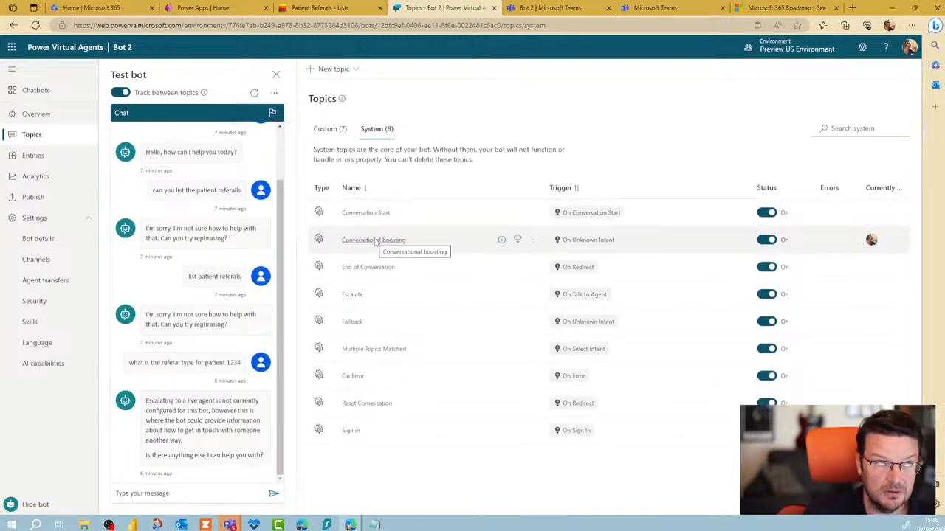
click(375, 240)
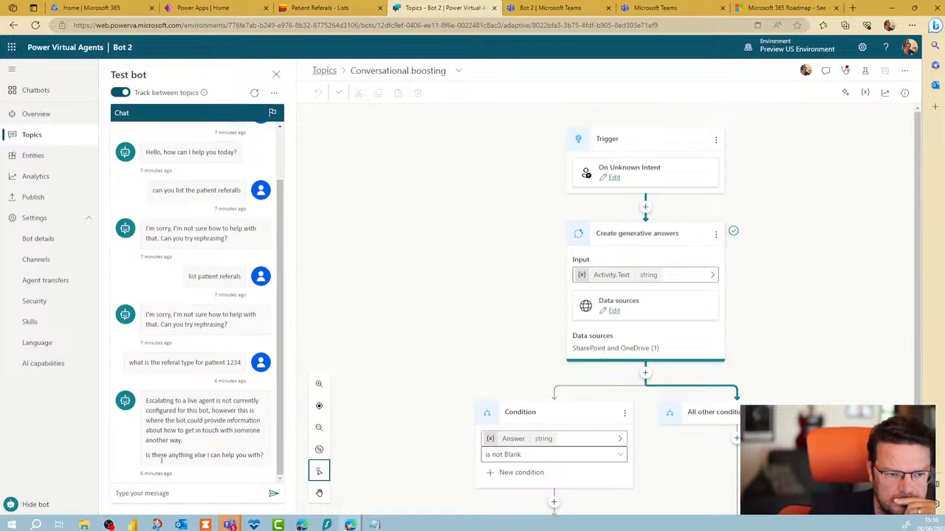
Restart the test bot conversation and ask "what columns are in my patient referal list"
click(254, 92)
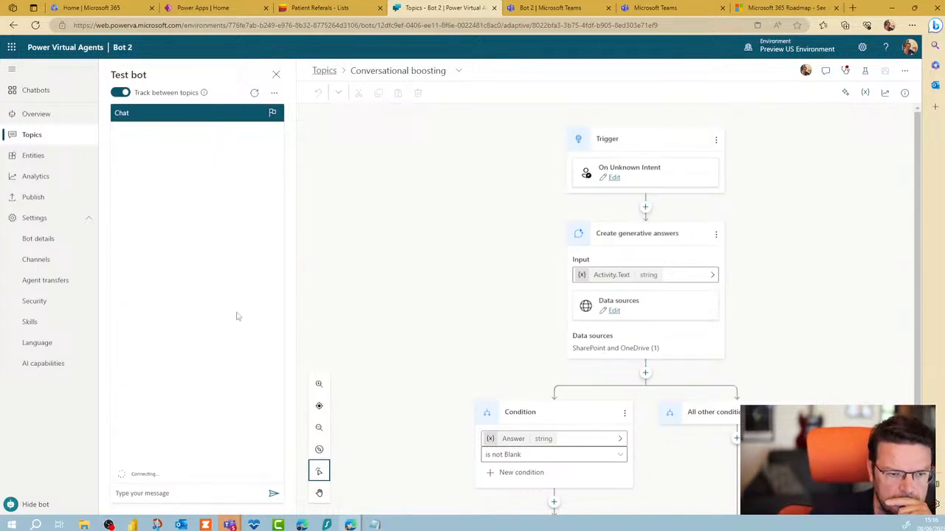
click(194, 495)
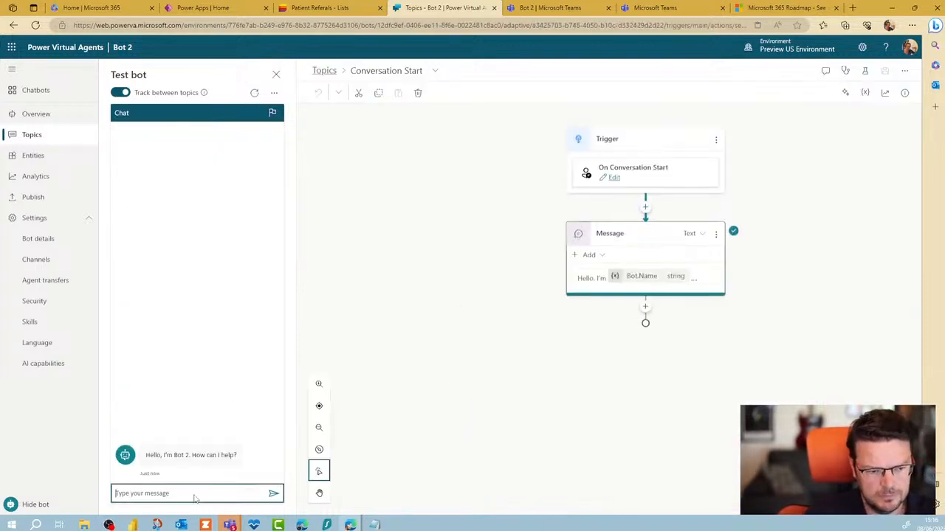
text(what colu)
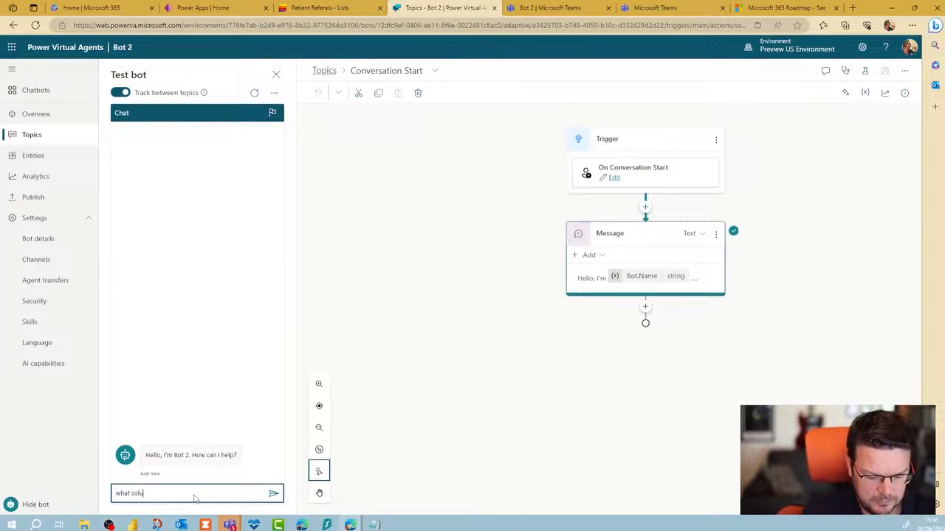
text(mns are in my pa)
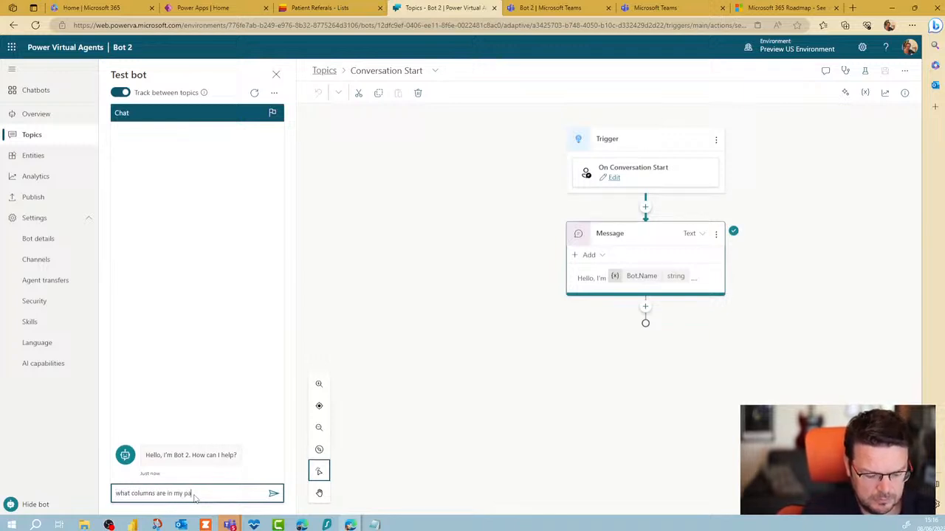
text(tient referal list)
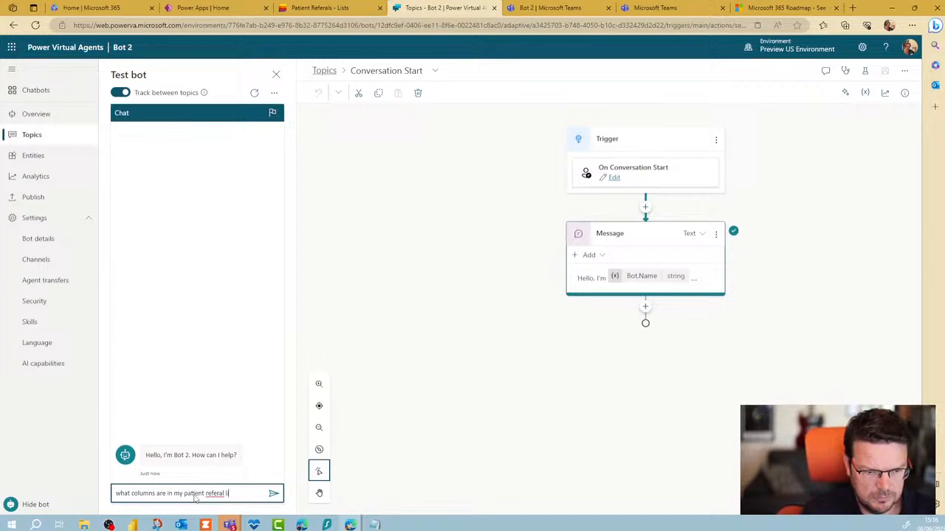
key(Return)
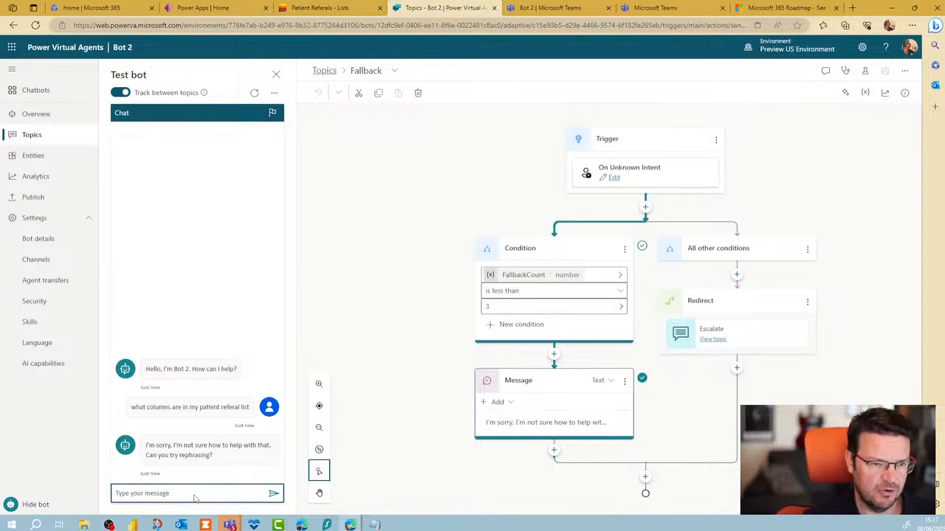
Go from the Fallback topic to Conversational boosting and examine which path the test question took
click(394, 70)
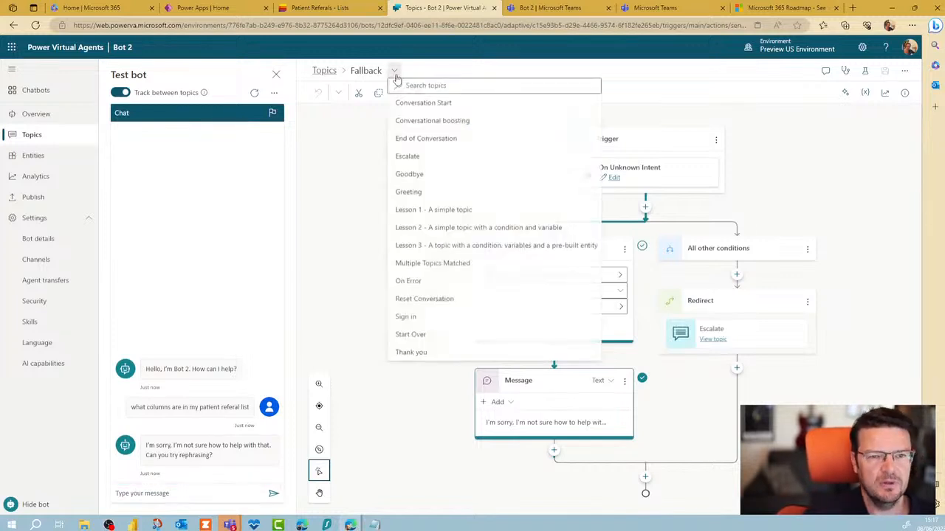
click(416, 121)
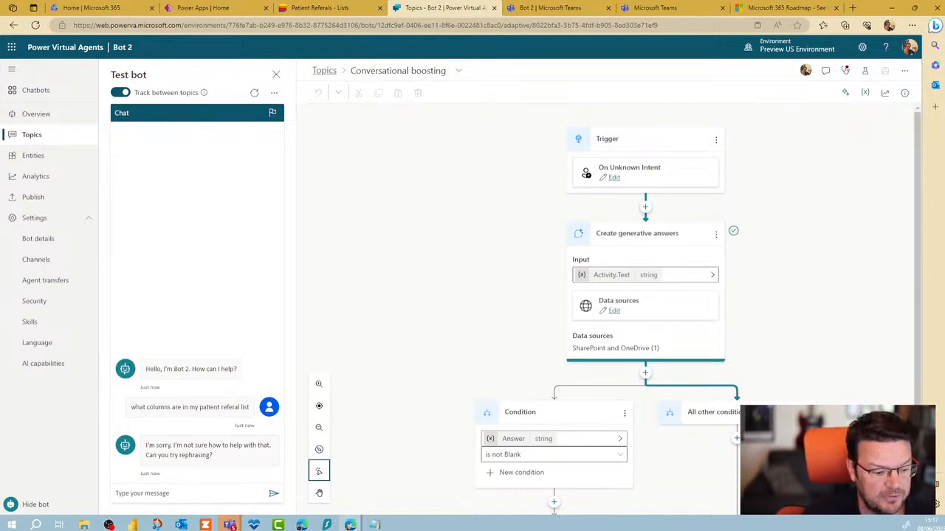
mouse_move(349, 525)
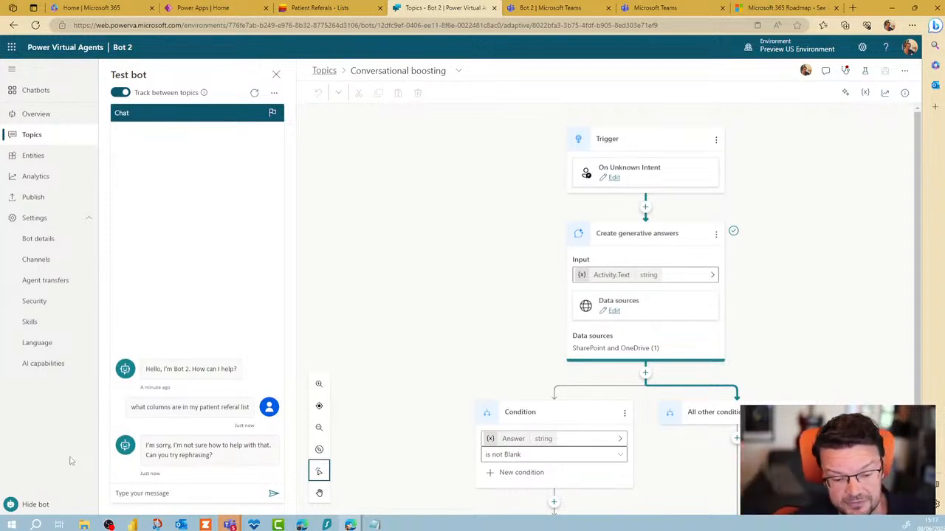
Switch to Power Apps and submit the app description "can you build me an app to allow me to interact with my patient referal list"
click(193, 9)
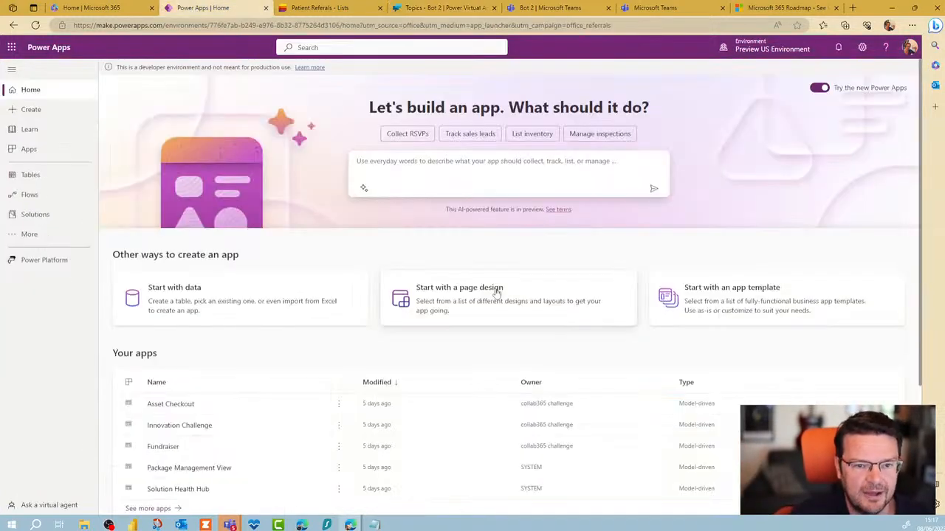
click(409, 170)
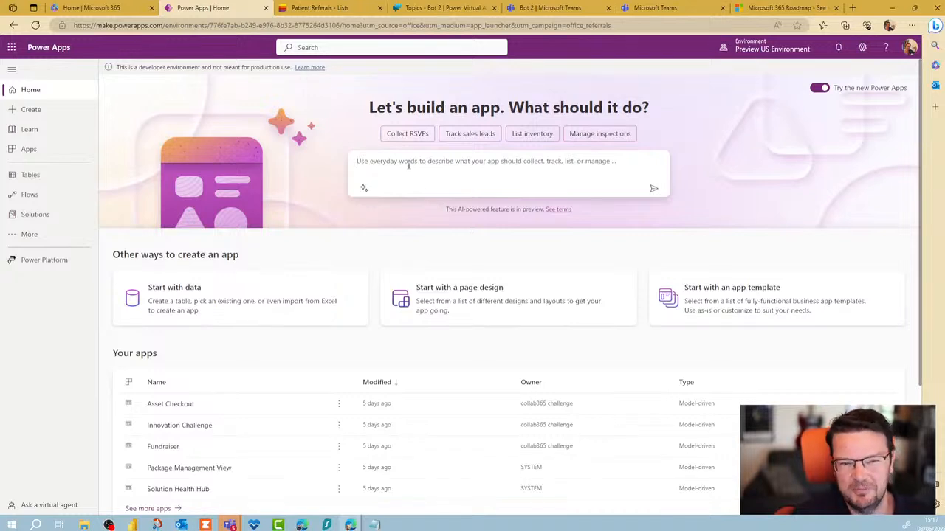
text(can )
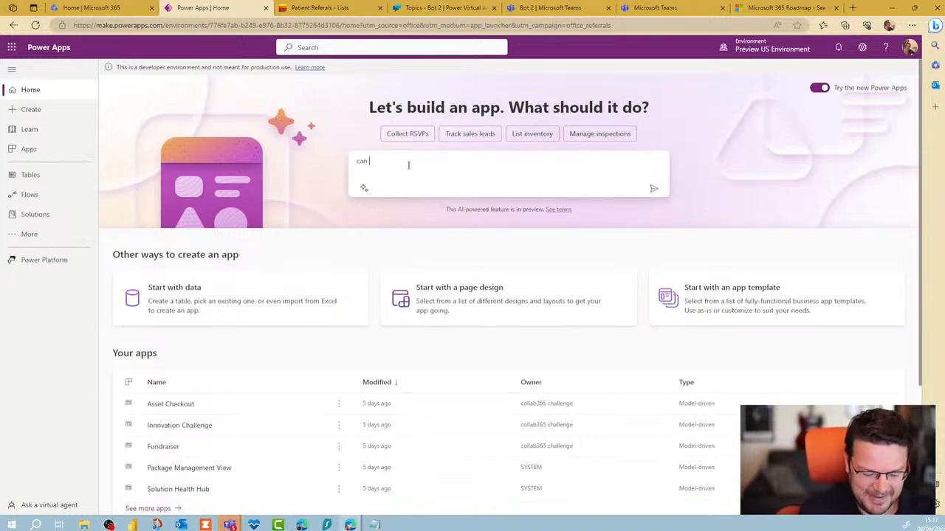
text(you build )
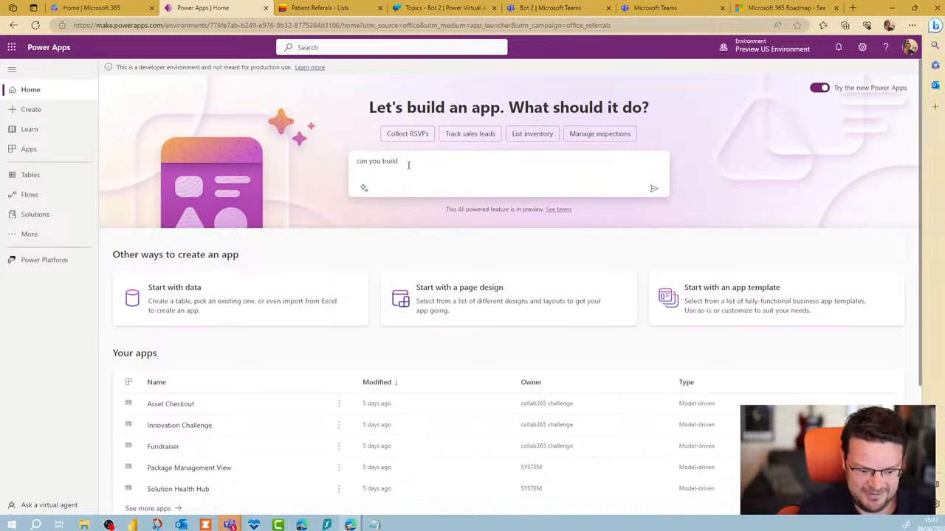
text(me an app)
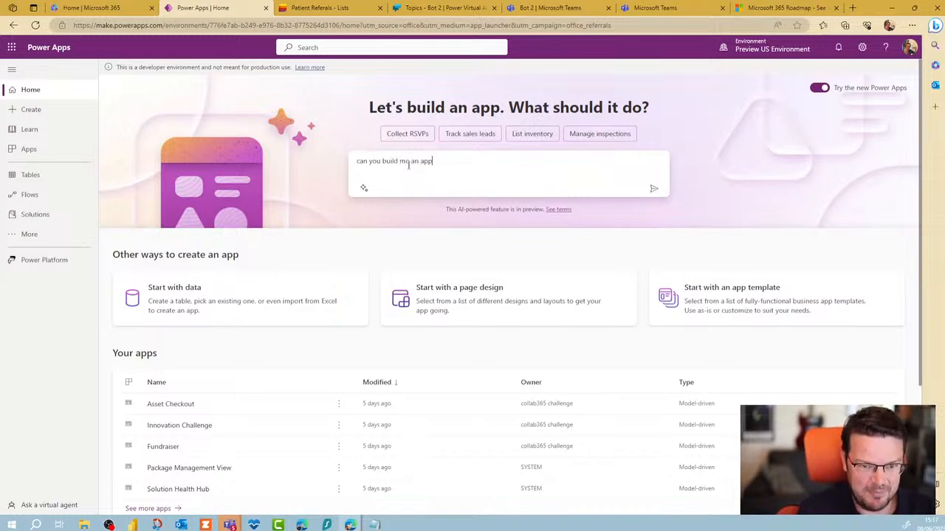
text( to )
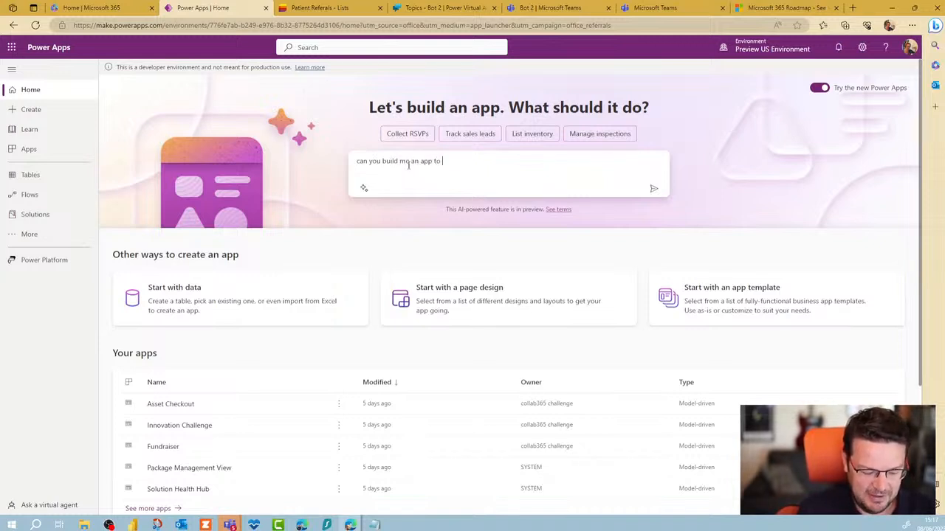
text(allow me )
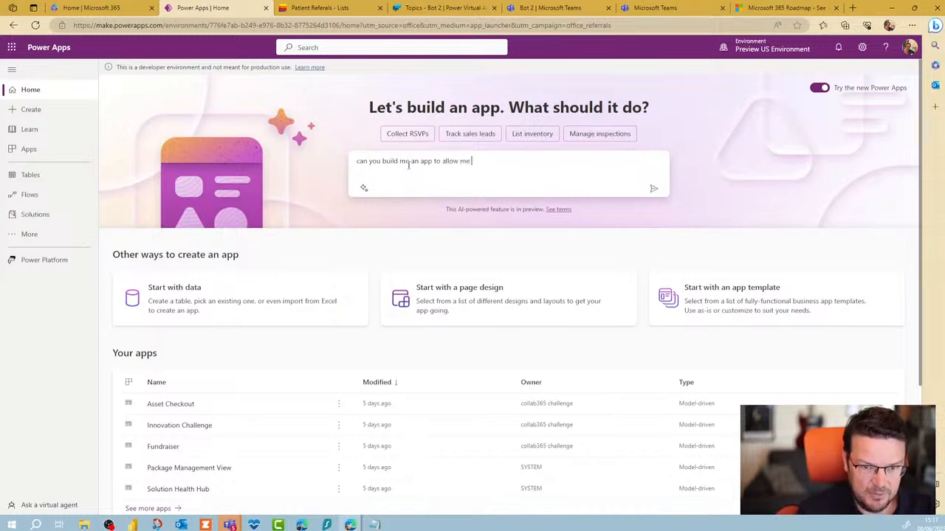
text(to interact)
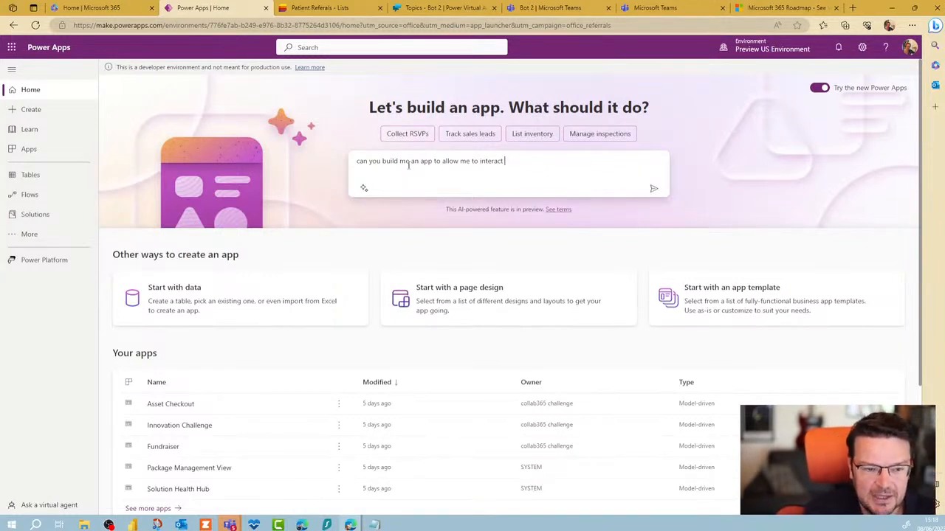
text(w)
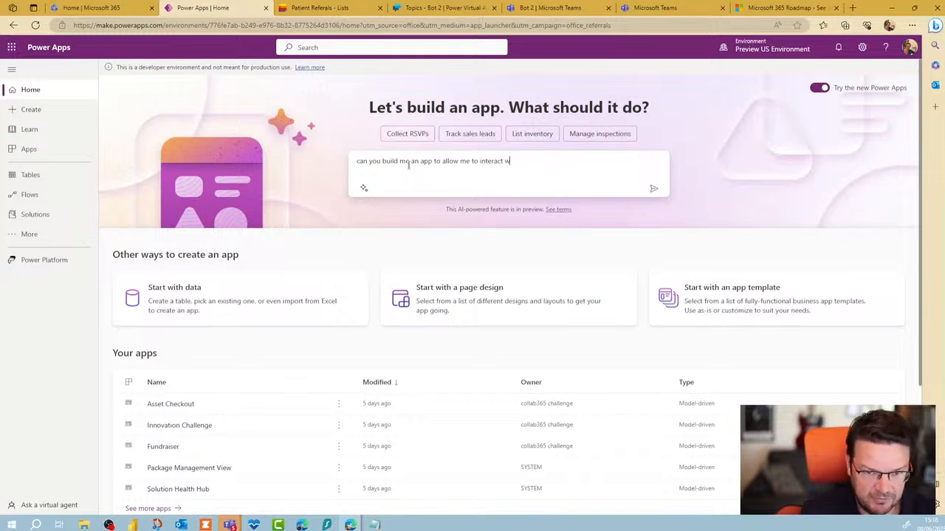
text(ith my pa)
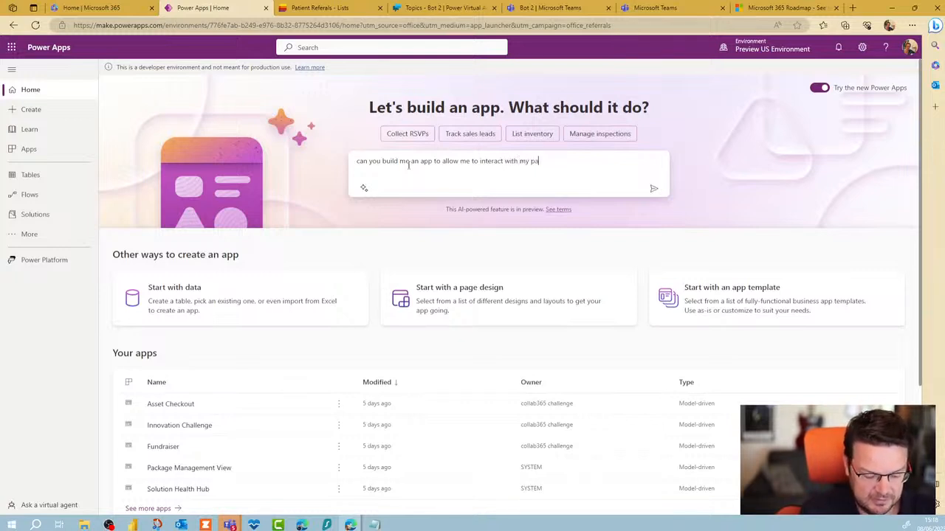
text(tient referal list)
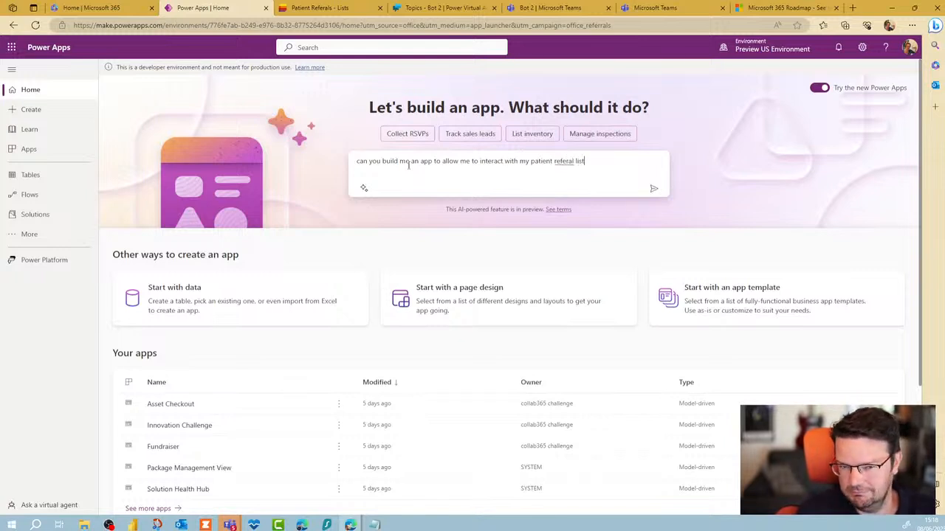
click(653, 189)
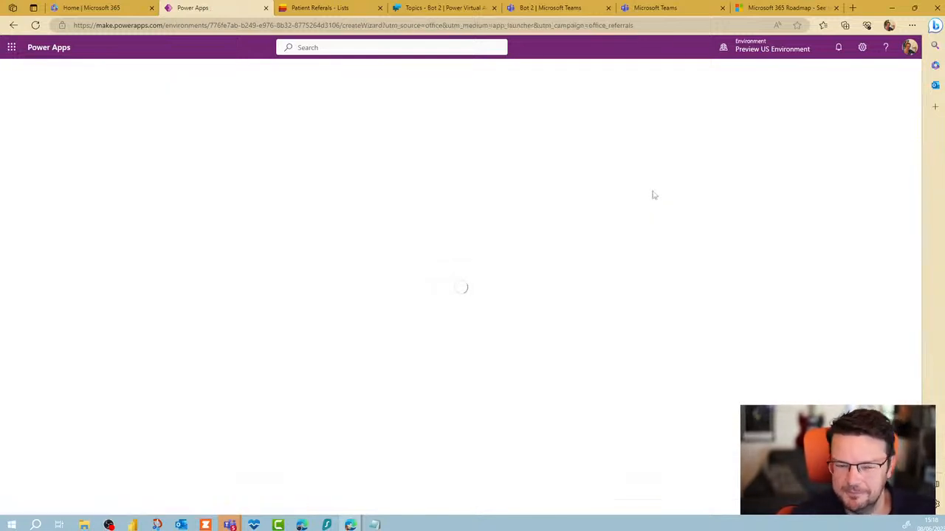